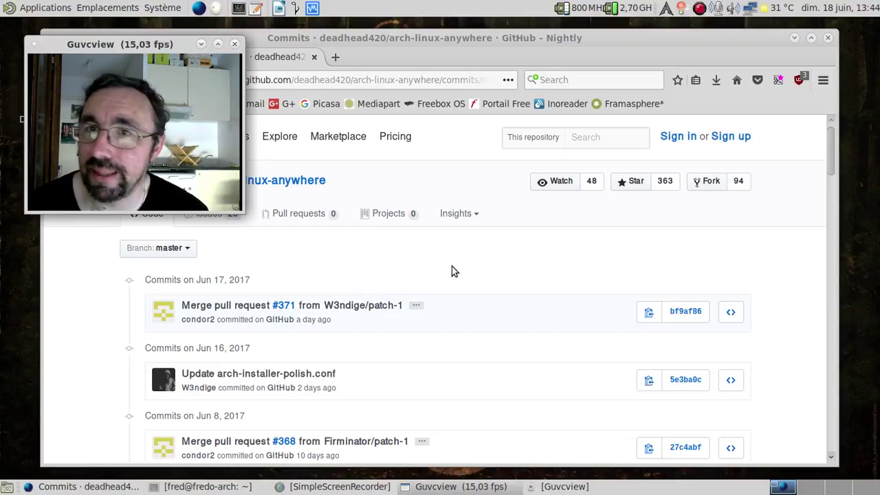
With the arch-linux-anywhere GitHub page open, start a git clone command in the terminal.
click(423, 276)
click(147, 215)
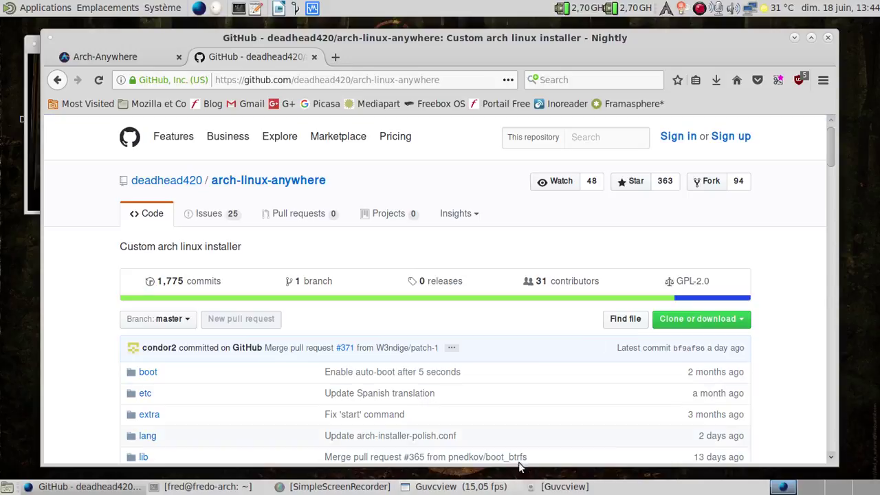
click(199, 486)
click(33, 201)
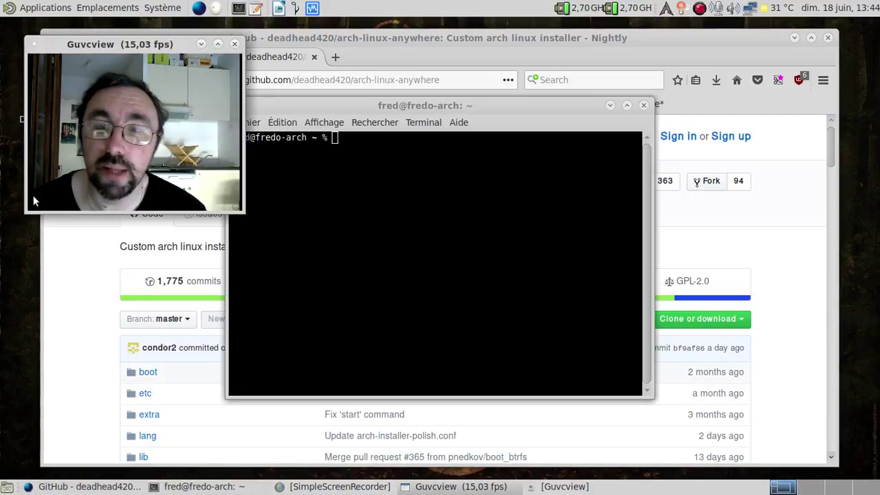
click(373, 228)
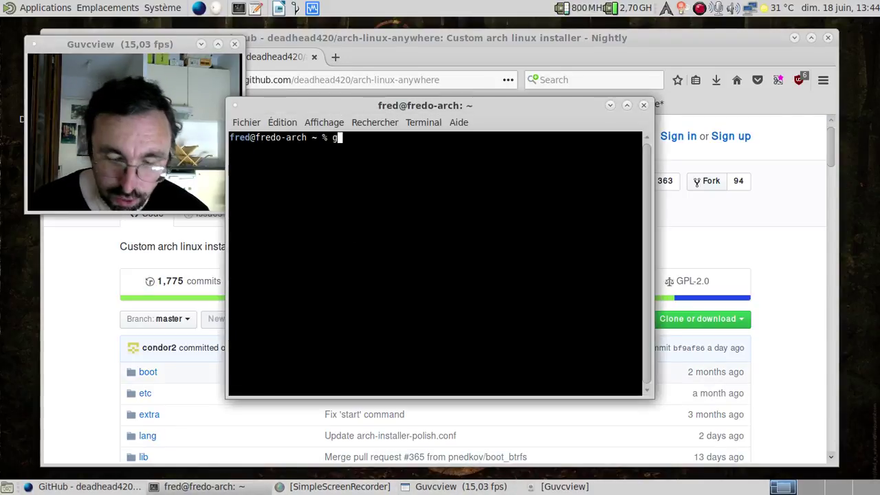
text(git clone)
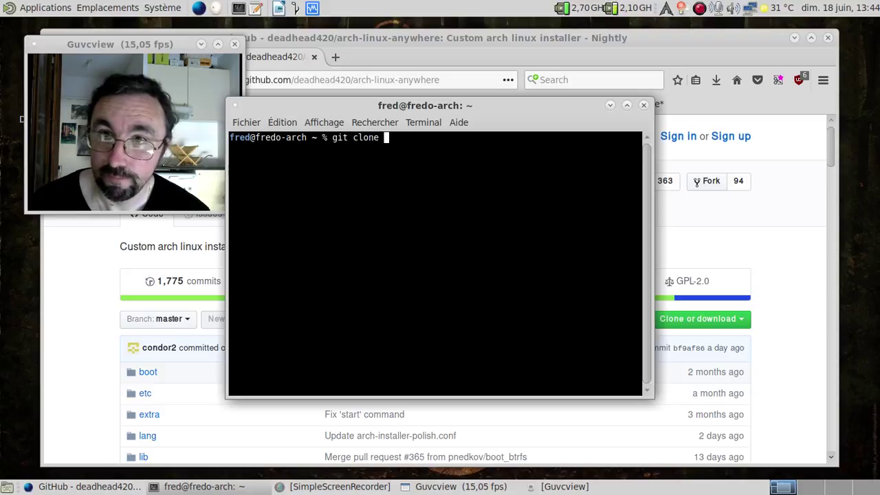
Paste the repository's HTTPS clone URL after git clone and run it, then close the browser.
click(677, 320)
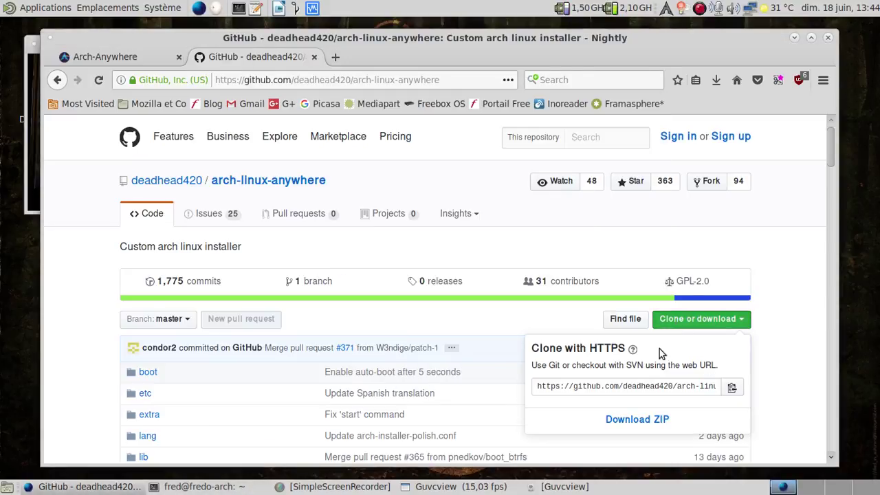
click(642, 385)
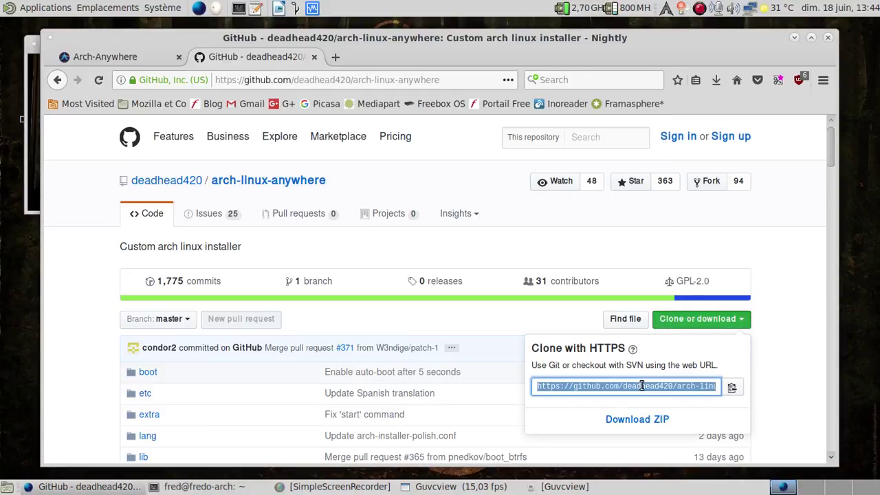
key(alt+Tab)
middle_click(416, 235)
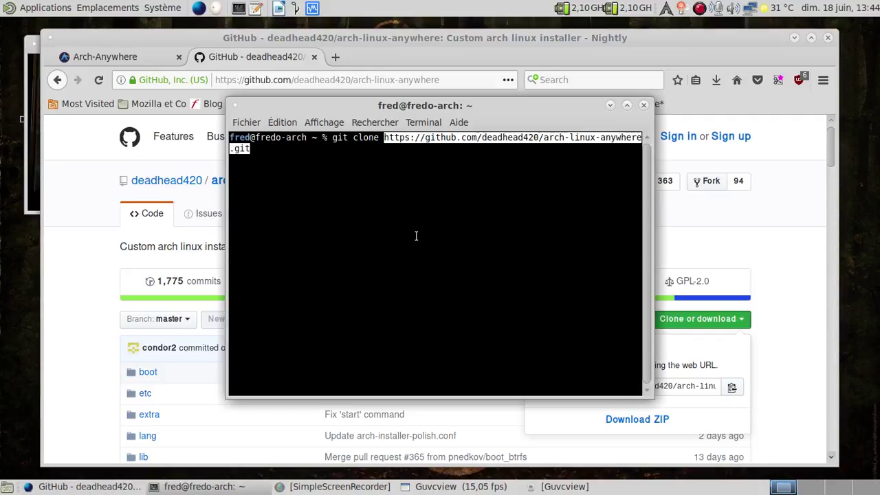
key(Return)
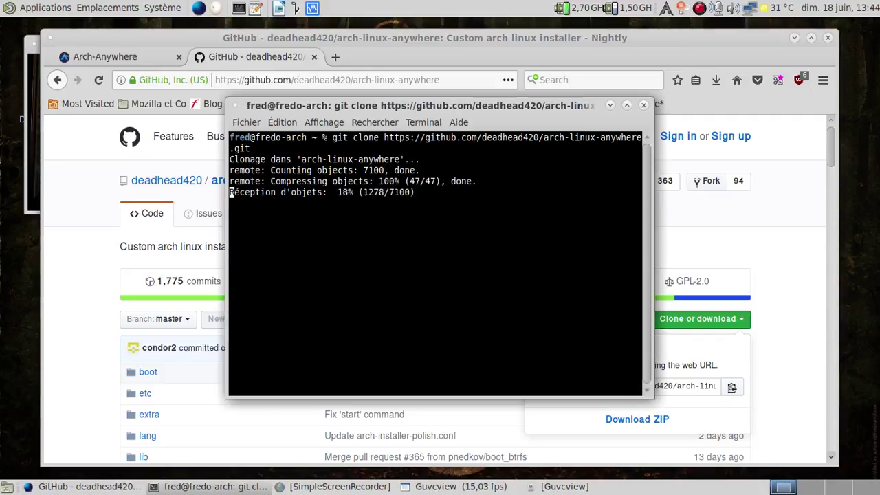
click(29, 166)
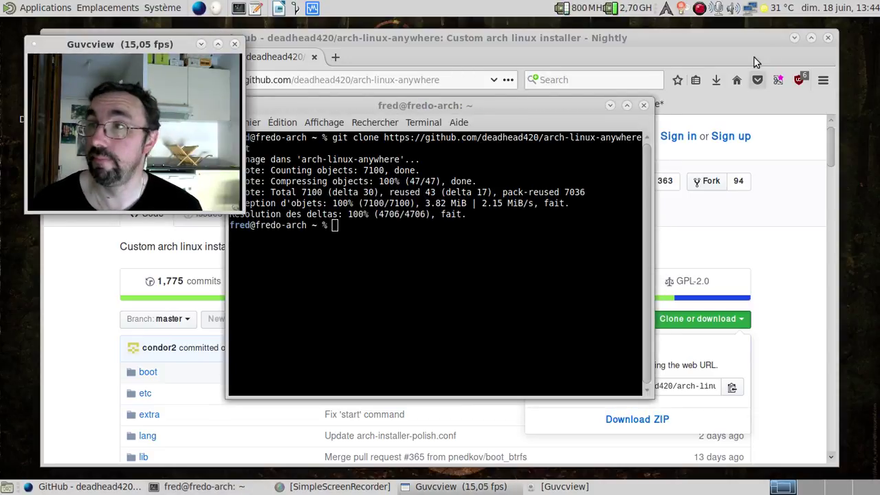
click(827, 37)
Close Firefox and open the arch-linux-anywhere folder in a second Caja tab.
click(509, 281)
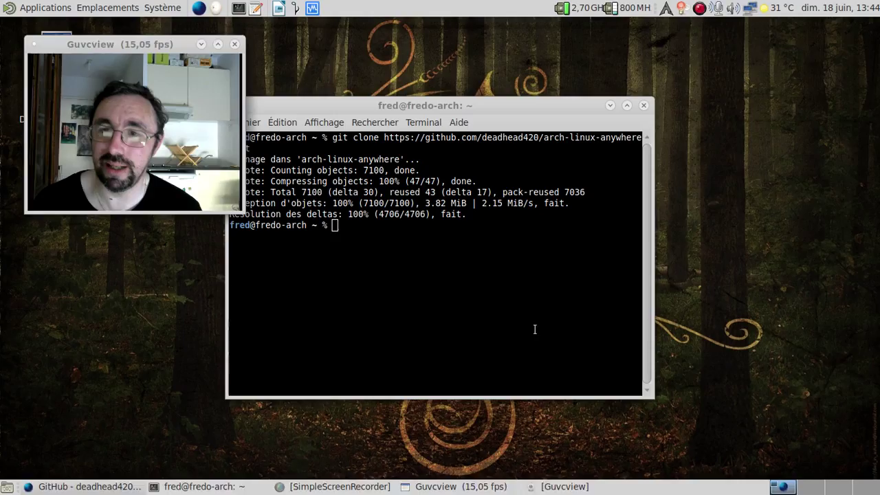
click(387, 251)
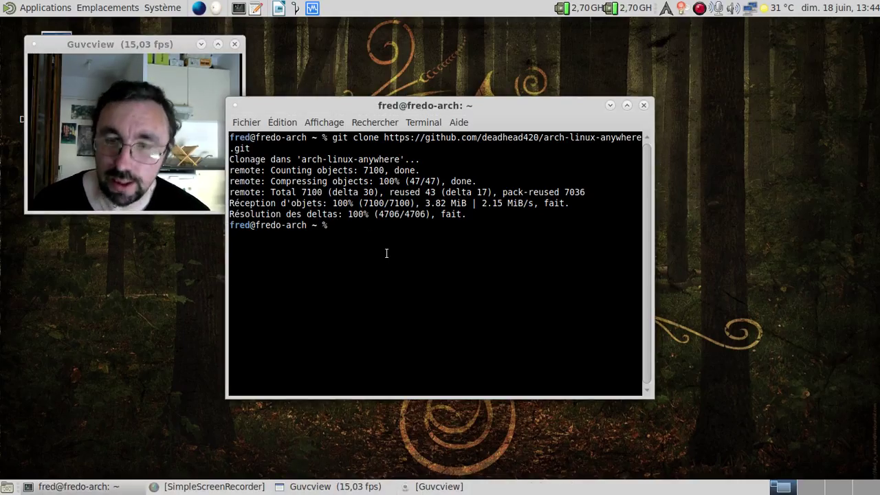
click(107, 8)
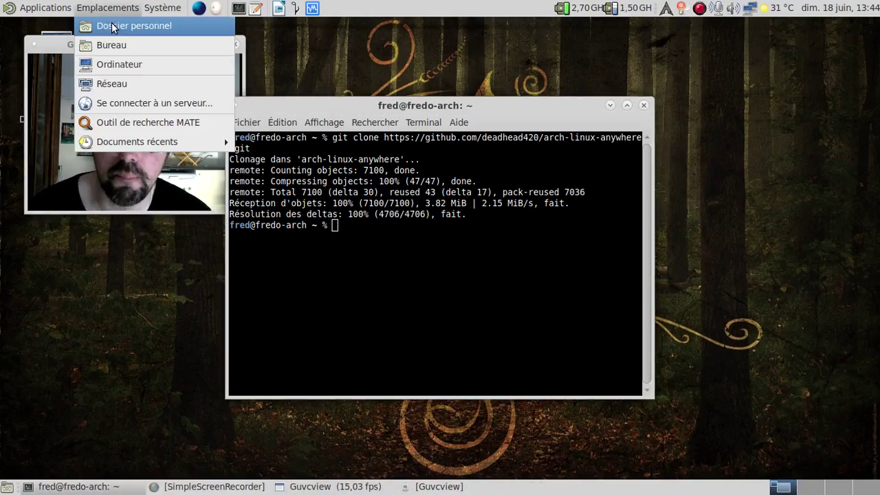
click(112, 26)
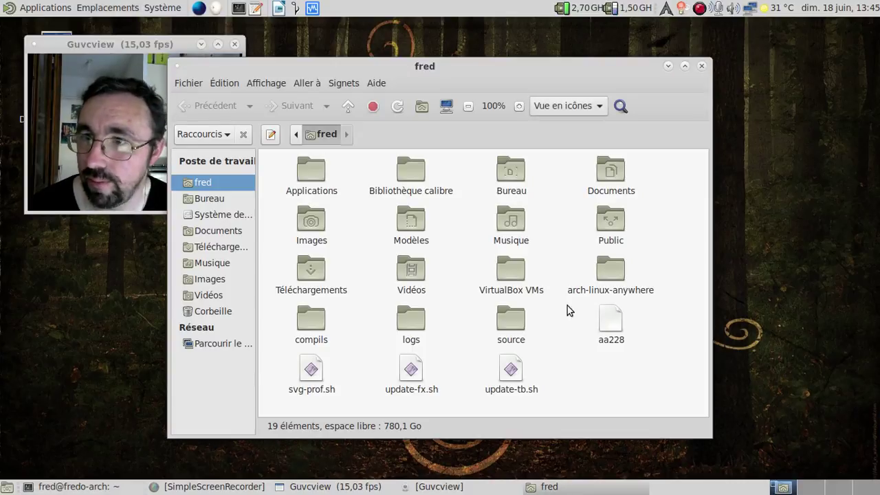
double_click(610, 281)
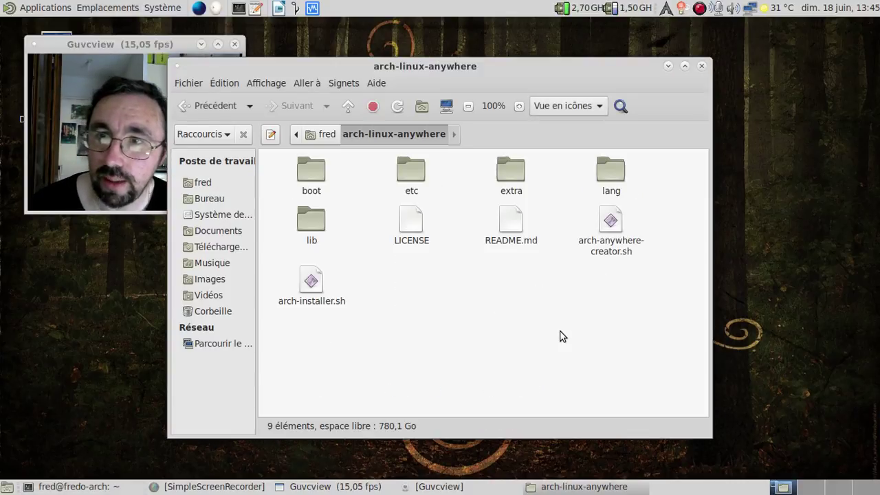
key(ctrl+t)
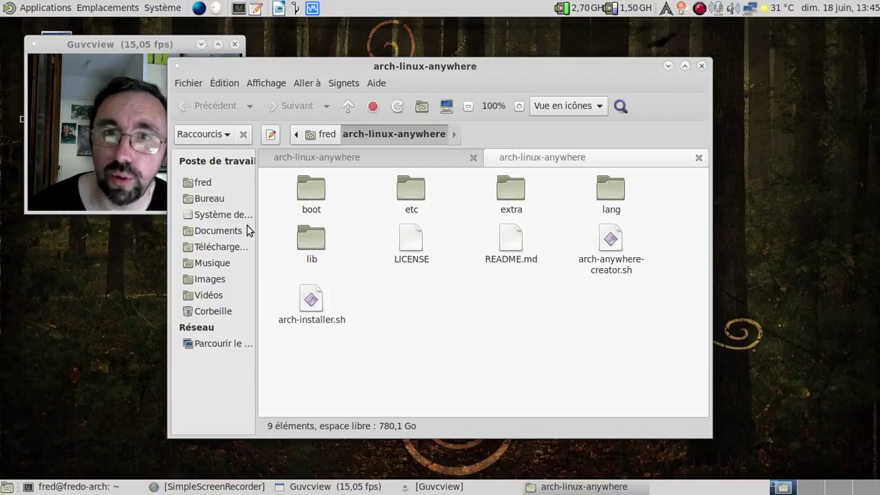
Drag archlinux-2017.06.01-x86_64.iso from Téléchargements into the arch-linux-anywhere folder.
click(224, 246)
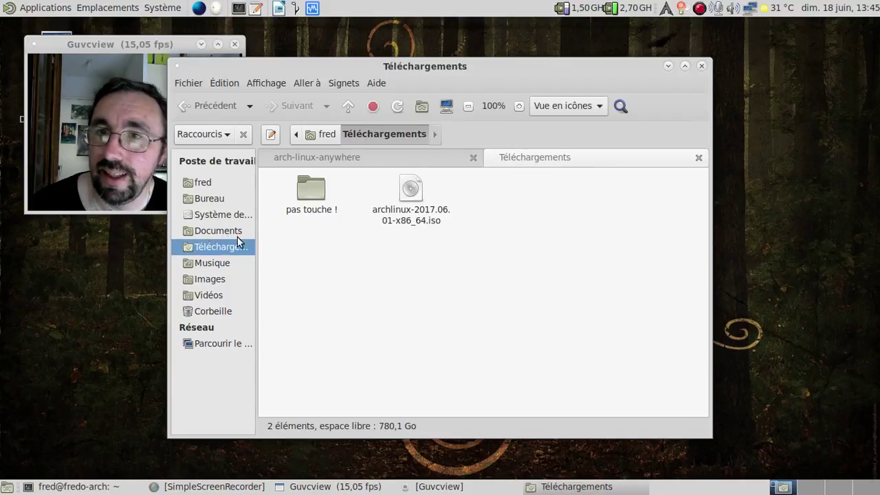
click(419, 205)
drag(423, 200, 387, 159)
click(387, 159)
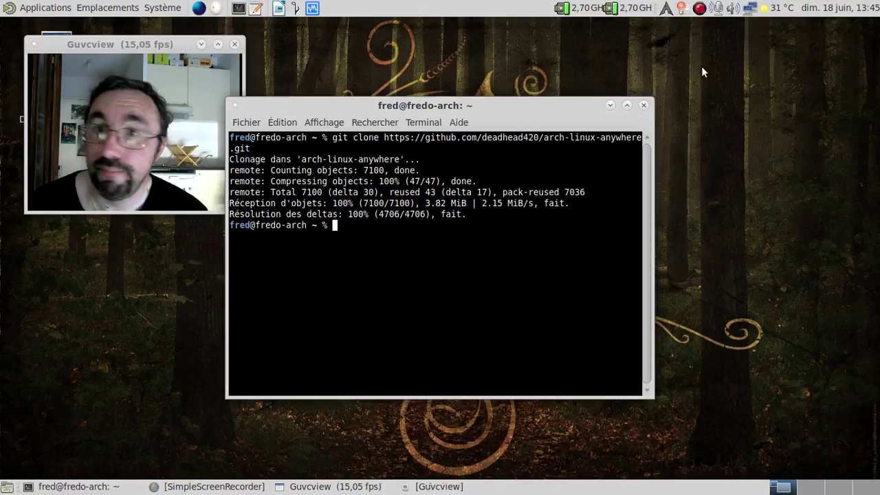
Close Caja and cd into the arch-linux-anywhere folder in the terminal.
click(701, 66)
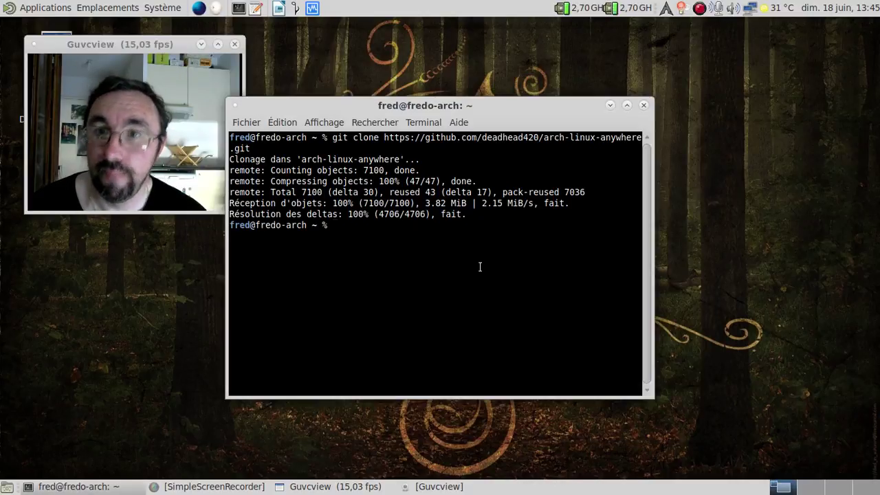
text(cd arc)
key(Tab)
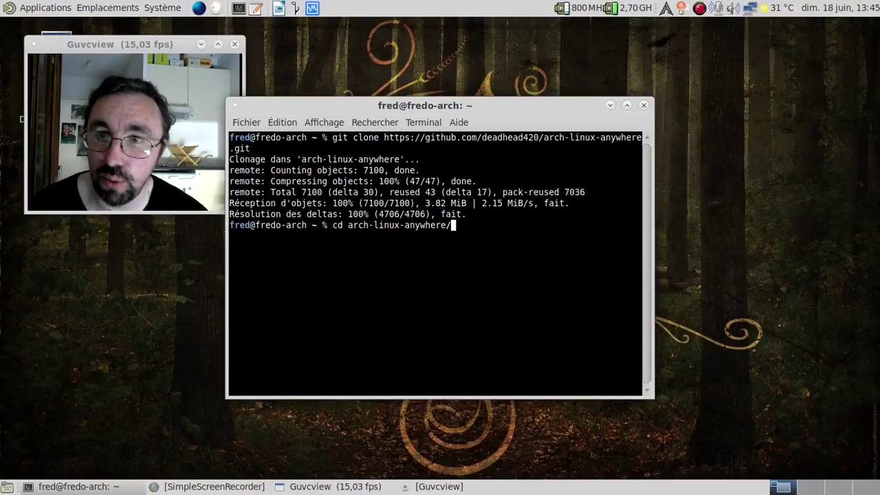
key(Return)
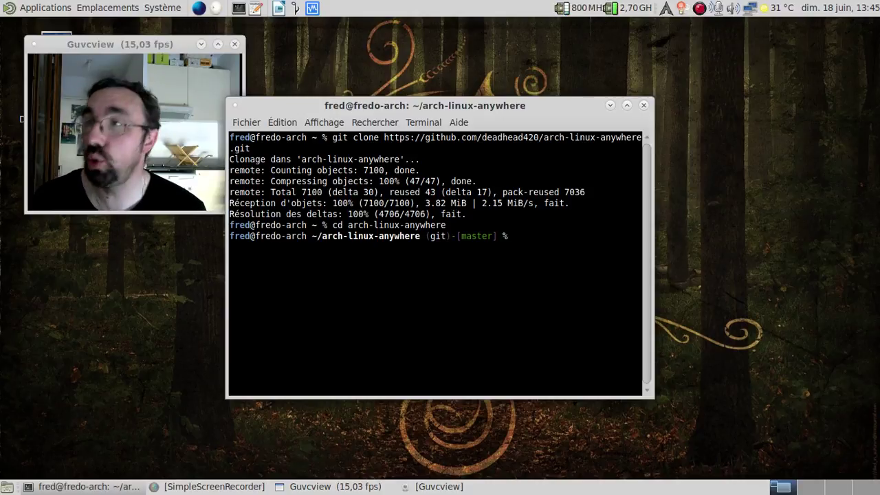
Run ./arch-anywhere-creator.sh and submit the sudo password to start the ISO build.
text(./arch-an)
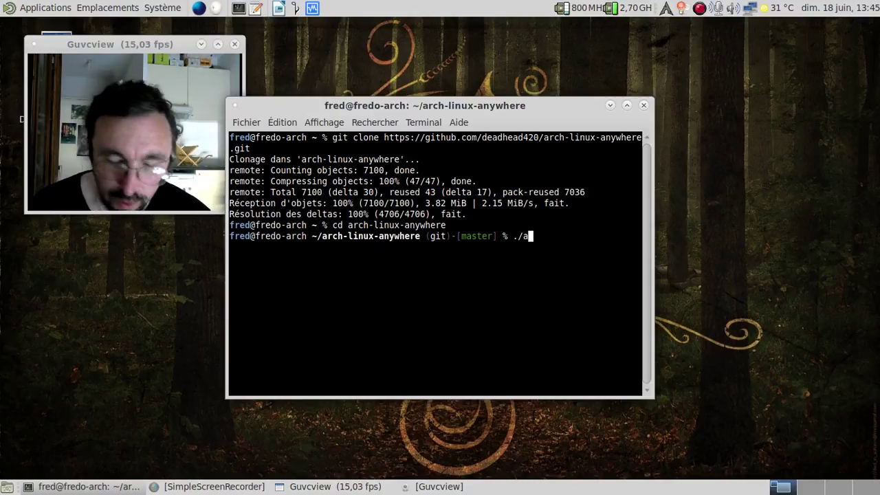
key(Tab)
key(Return)
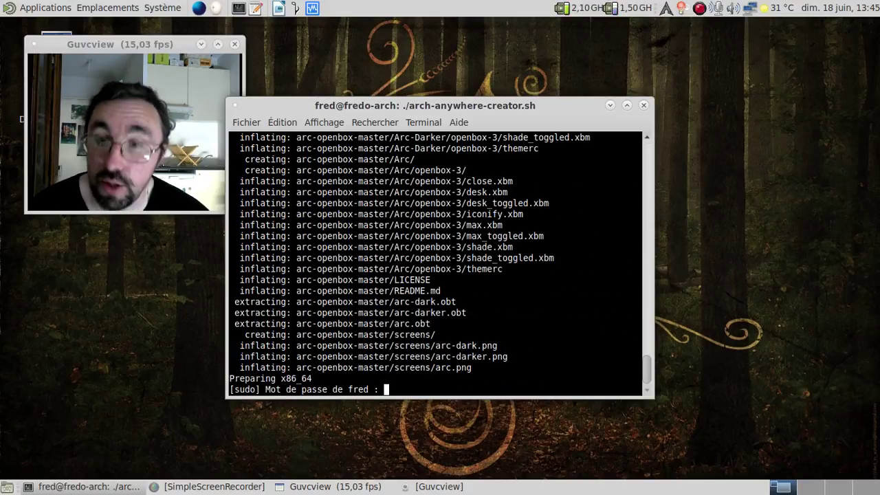
key(Return)
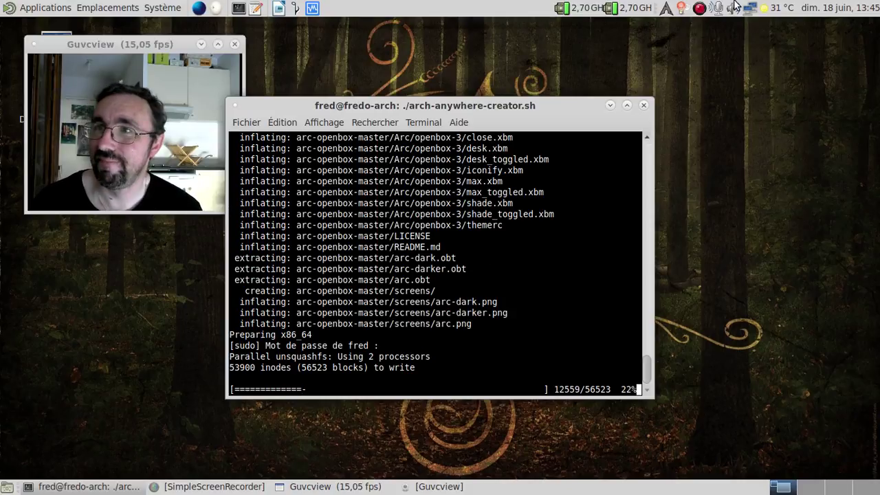
Answer y to remove the customiso working directory after the build.
click(699, 9)
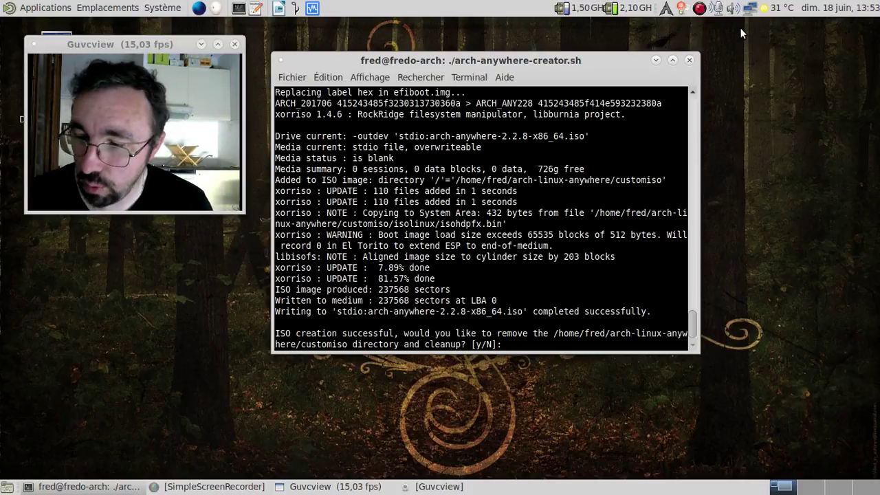
text(y)
key(Return)
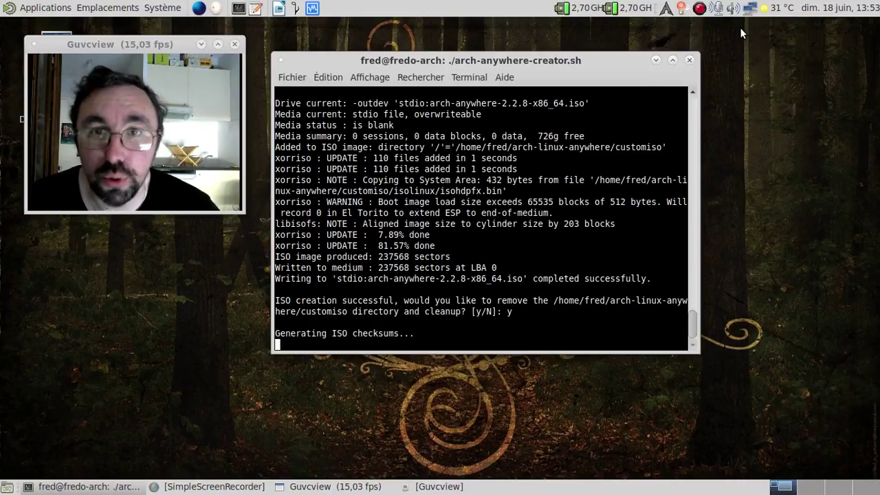
List files with ls -alh *.iso, confirming the 464M arch-anywhere-2.2.8-x86_64.iso, and launch VirtualBox.
text(ls)
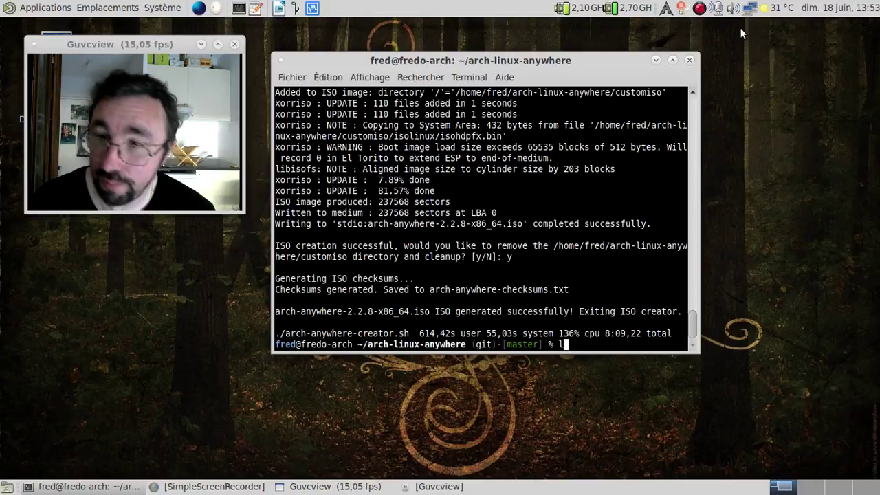
key(Return)
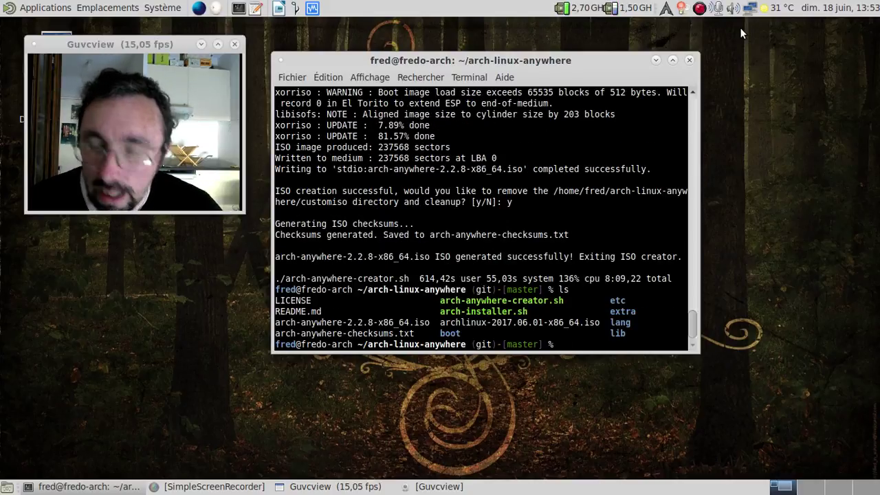
text(ls -alh *)
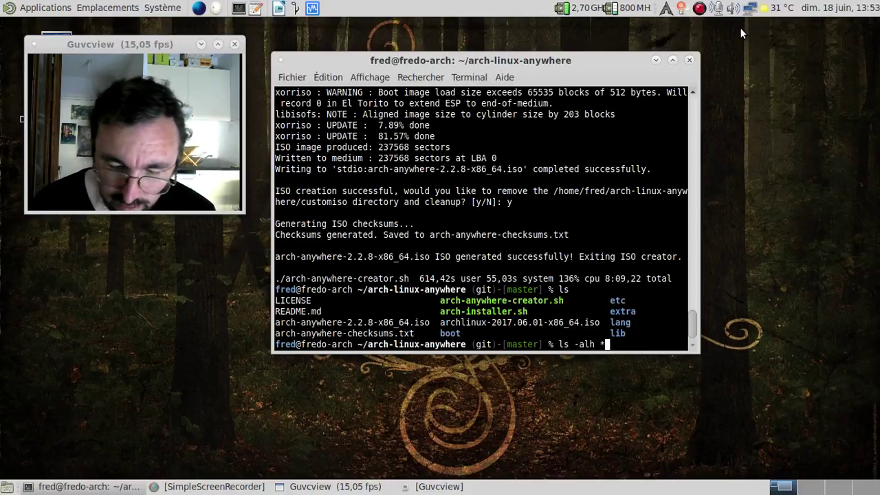
text(.iso)
key(Return)
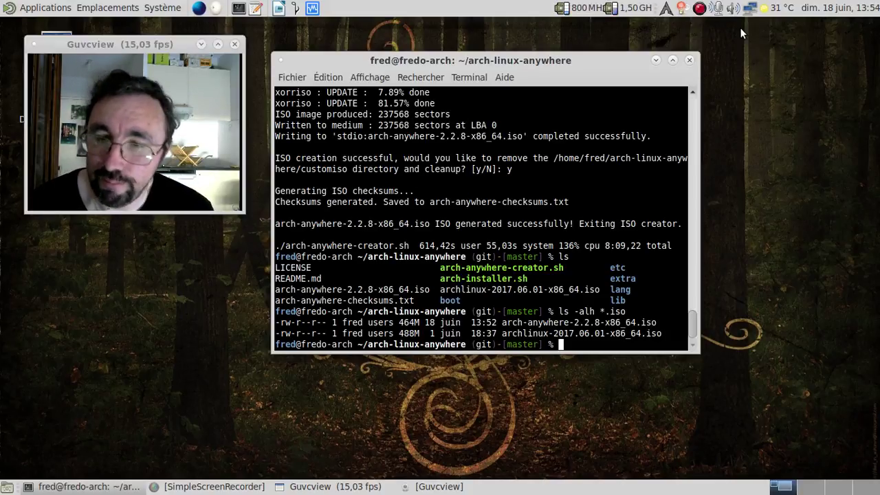
click(313, 8)
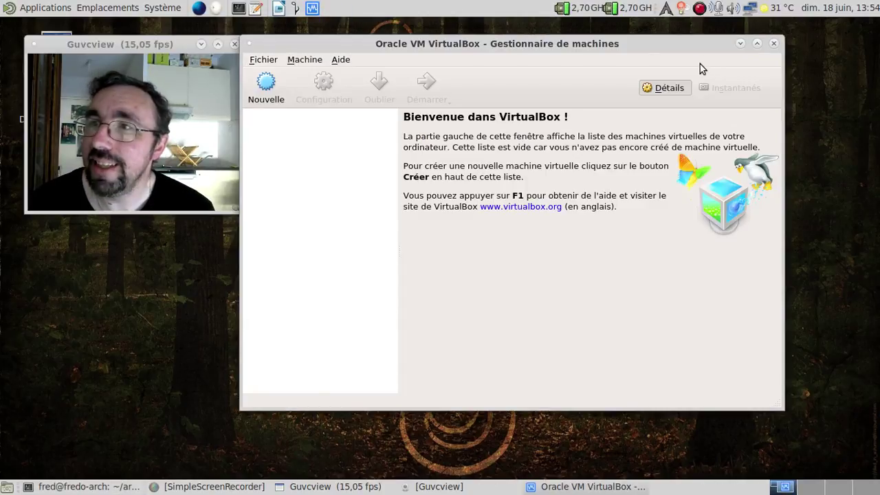
Close the terminal window, leaving the empty VirtualBox Manager showing.
click(739, 44)
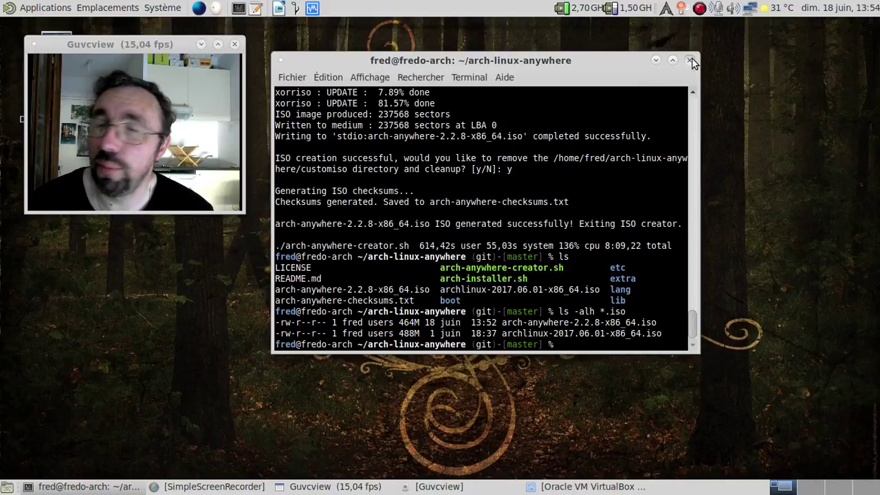
click(691, 62)
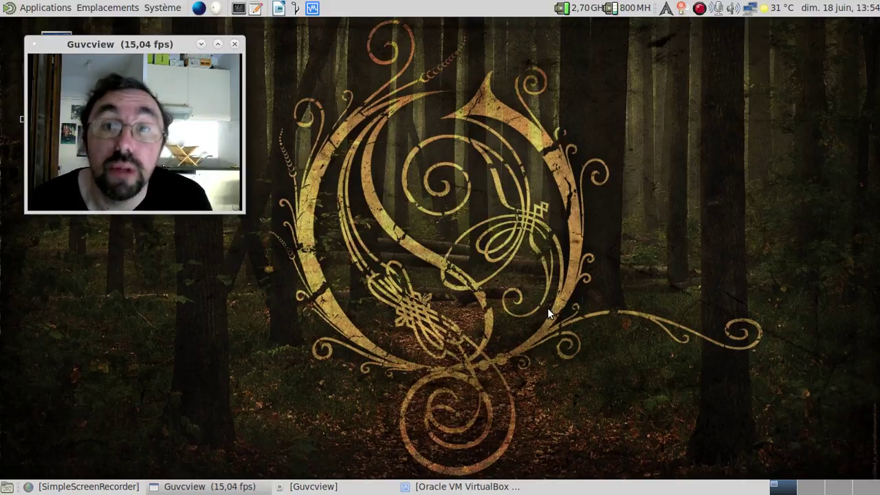
click(468, 486)
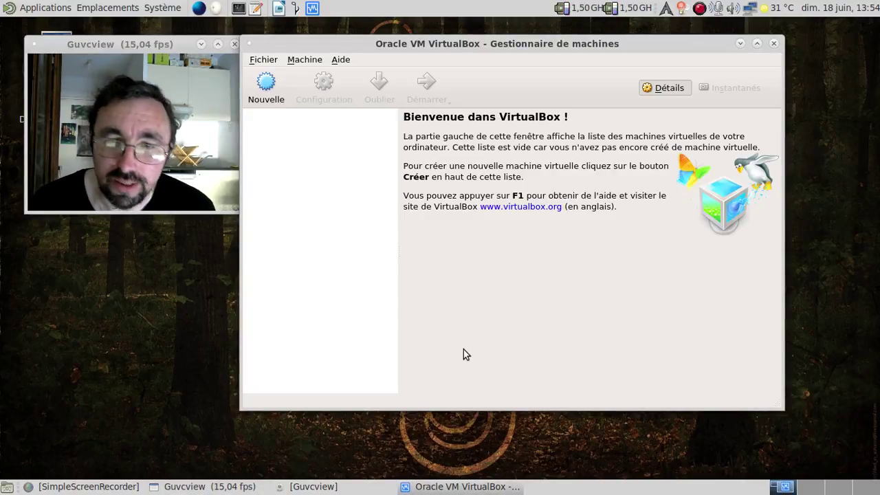
Start a new Linux, Arch Linux (64-bit) machine named Arch-Anywhere 2.2.8 - UEFI.
click(280, 99)
click(494, 197)
click(491, 214)
click(497, 220)
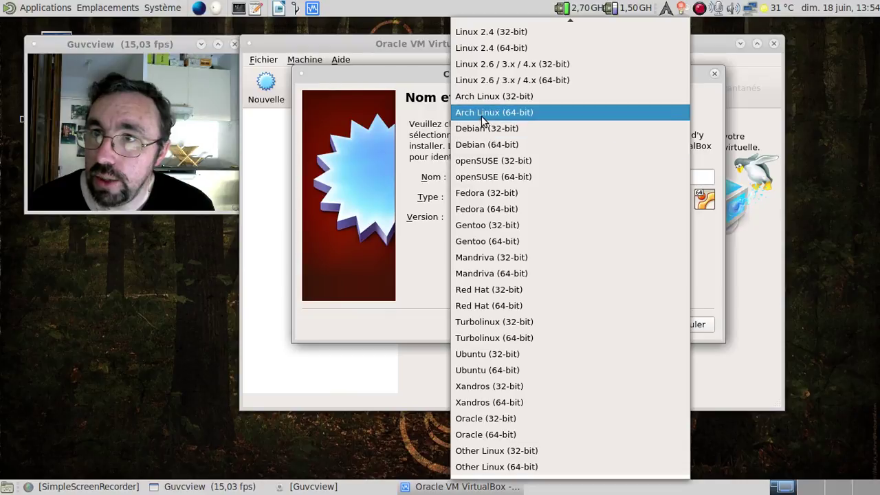
click(492, 112)
click(486, 178)
text(Arch)
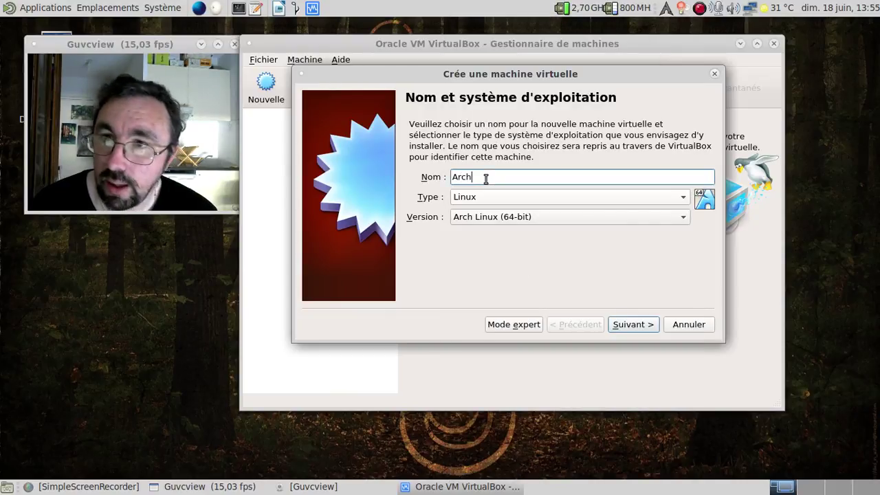
text(-Arrowere 2.2.8)
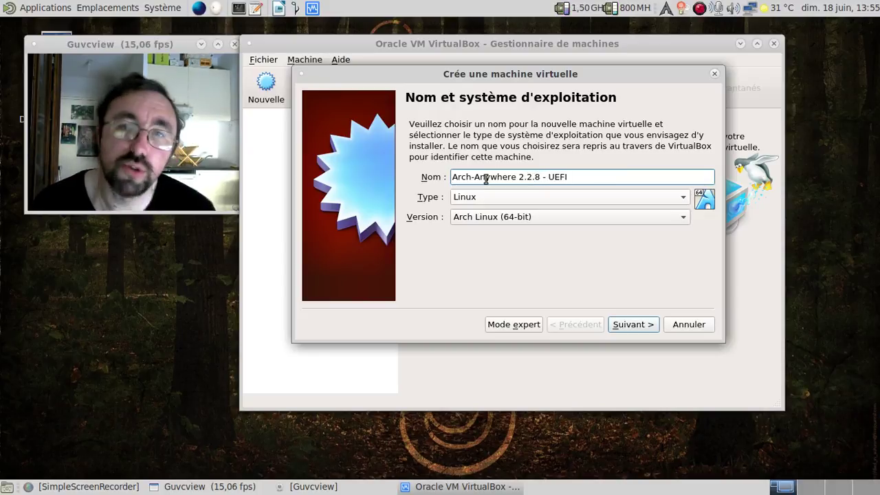
click(617, 323)
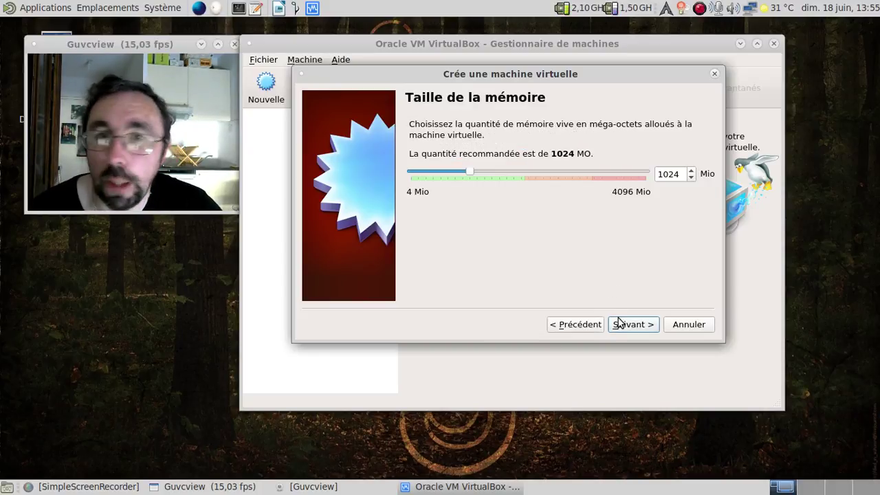
Give it 2048 MB RAM and a new dynamically allocated 128 GB VDI disk.
double_click(661, 173)
text(2048)
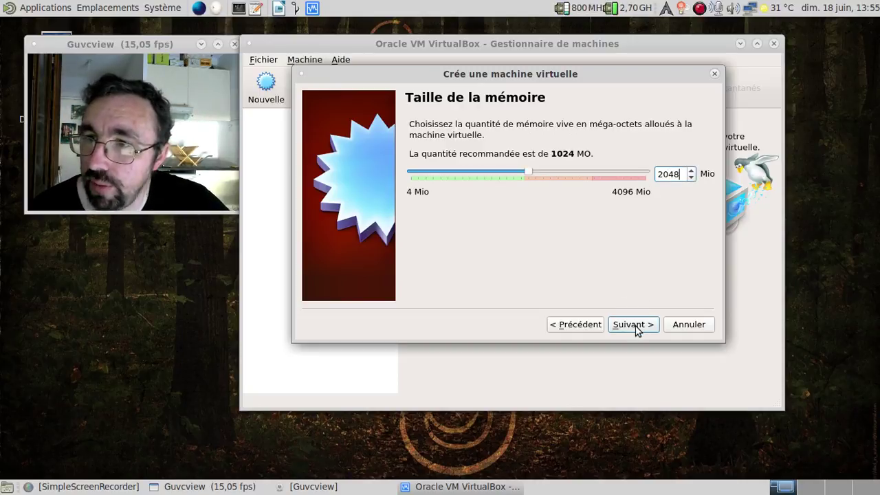
click(636, 328)
click(633, 325)
click(680, 317)
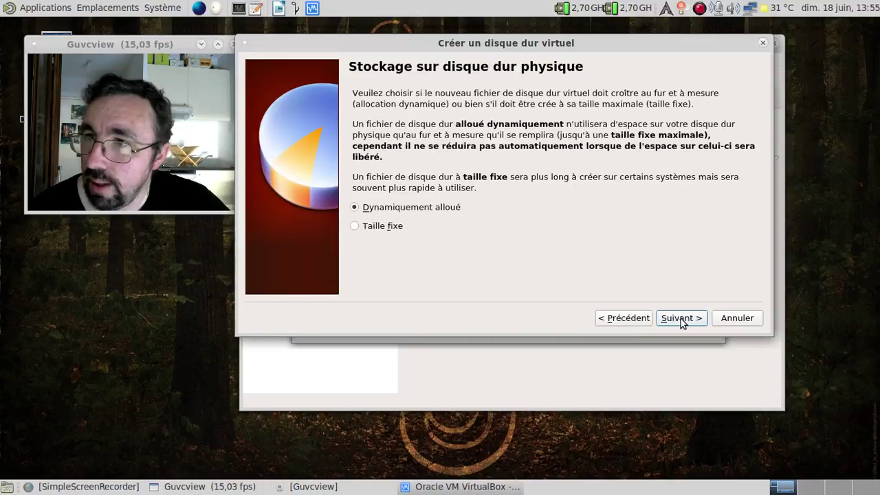
click(682, 317)
click(720, 177)
text(128,00 Gio)
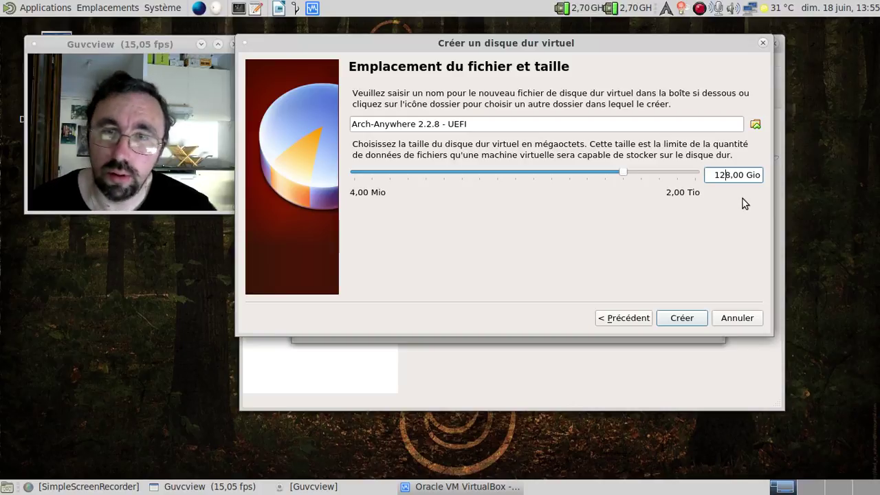
click(683, 318)
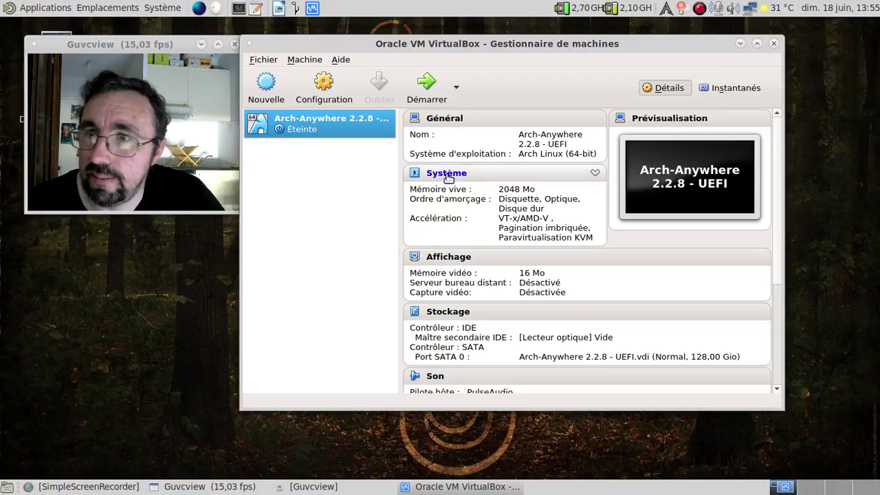
Remove floppy from the boot order, put the hard disk before optical, and set 2 processors.
click(448, 177)
click(474, 164)
click(512, 198)
click(559, 161)
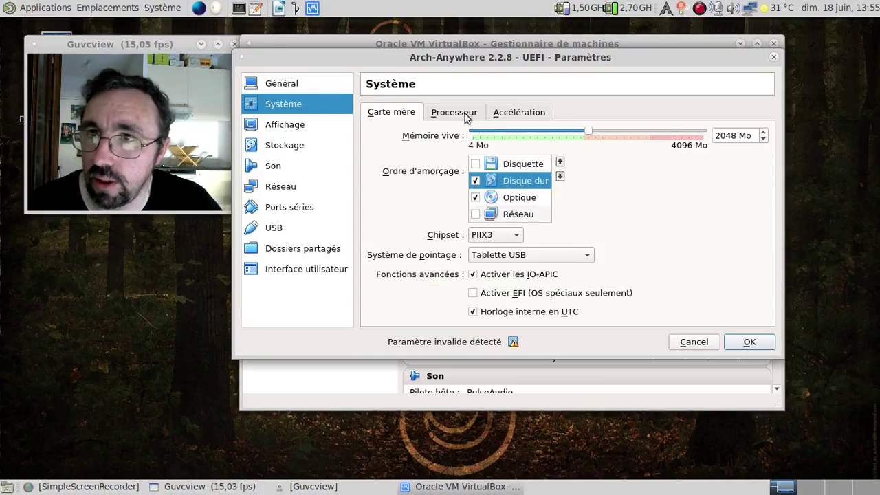
click(465, 115)
click(762, 132)
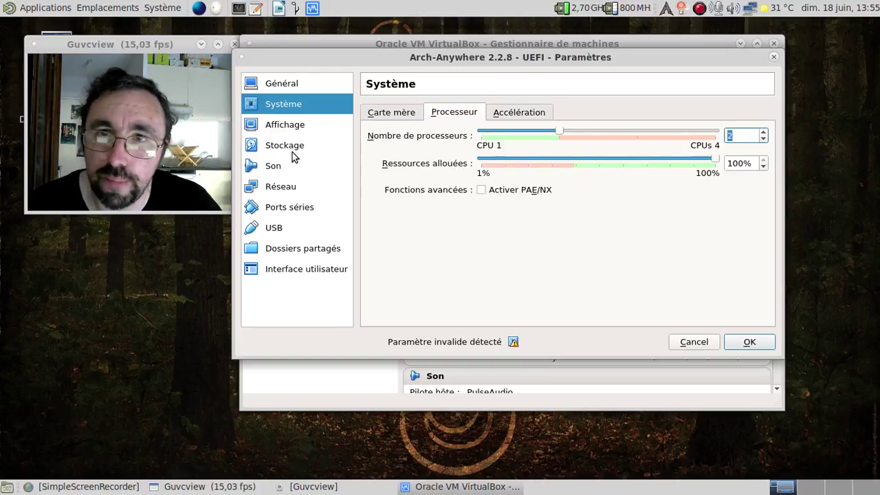
Load arch-anywhere-2.2.8-x86_64.iso from arch-linux-anywhere into the empty optical drive.
click(294, 148)
click(399, 141)
click(767, 127)
click(722, 141)
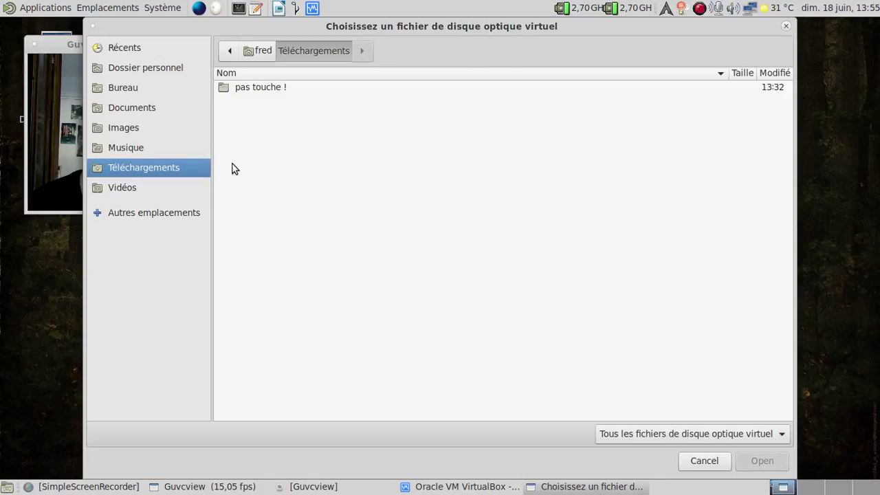
click(144, 68)
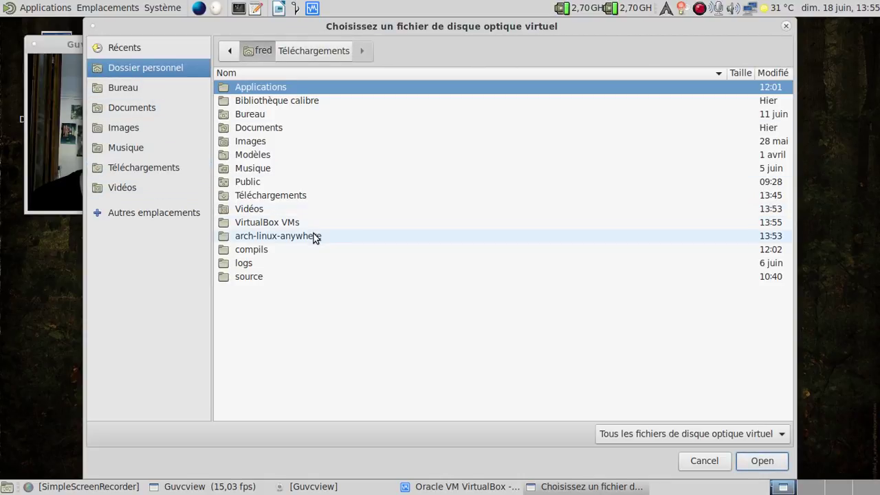
double_click(315, 237)
click(302, 155)
click(758, 460)
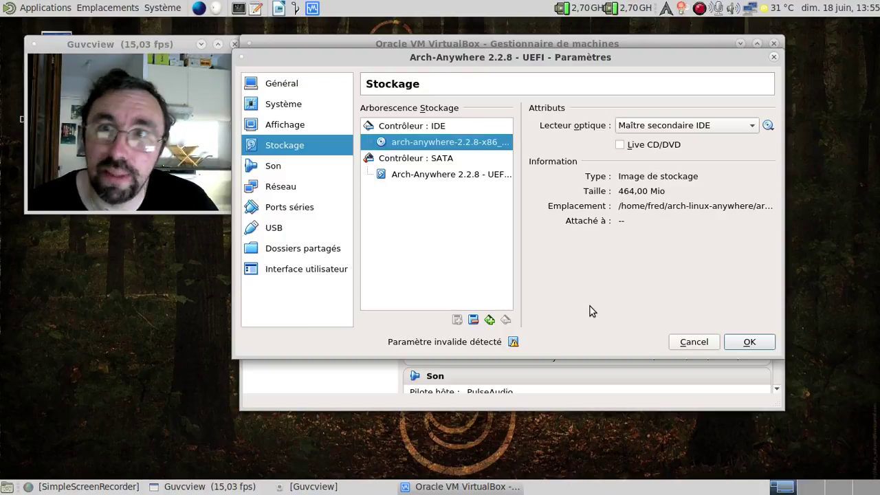
Switch the network adapter to Accès par pont (bridged) and review the other settings pages.
click(280, 189)
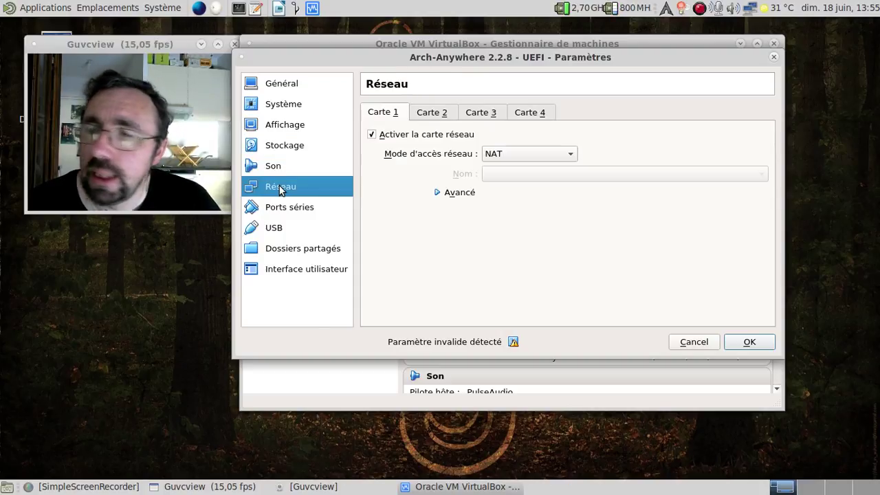
click(510, 153)
click(495, 184)
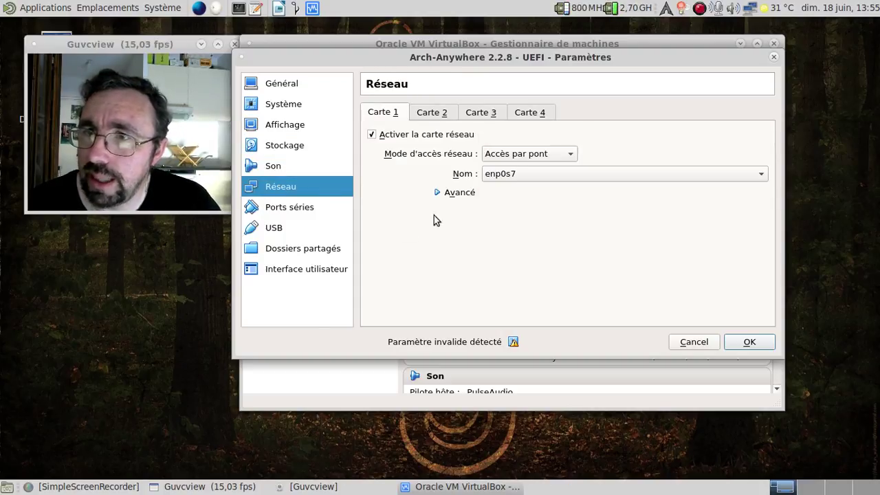
click(286, 166)
click(295, 148)
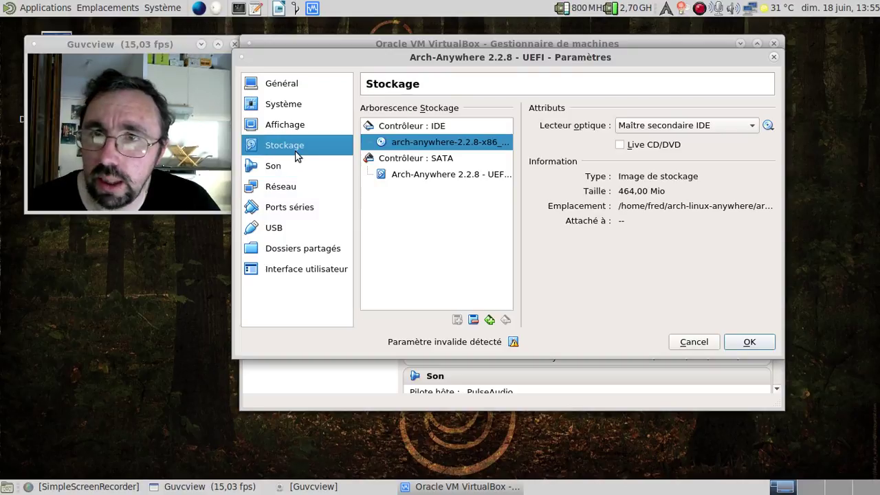
click(282, 127)
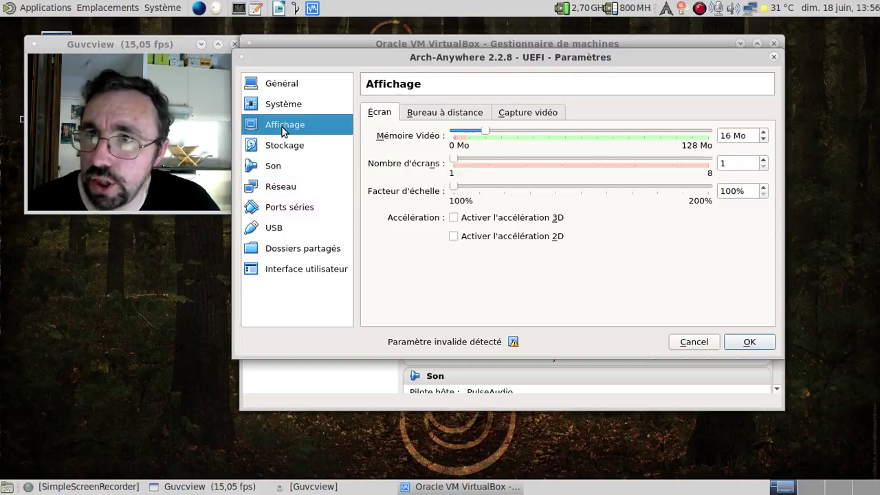
click(288, 206)
click(286, 188)
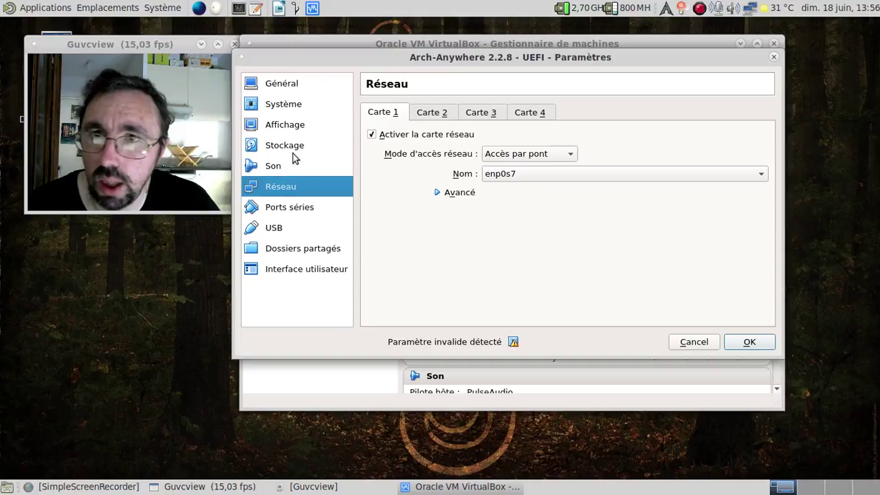
click(284, 108)
Enable EFI on the motherboard, save the settings and start the VM.
click(388, 115)
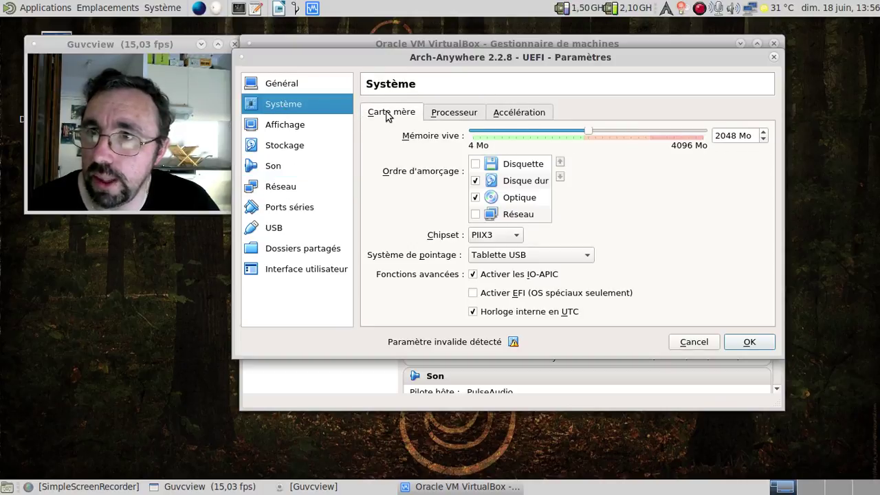
click(473, 293)
click(758, 343)
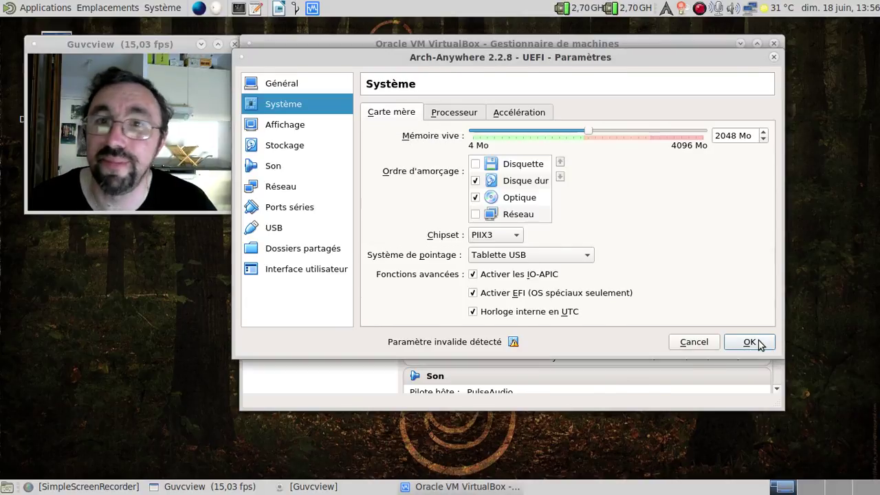
click(443, 80)
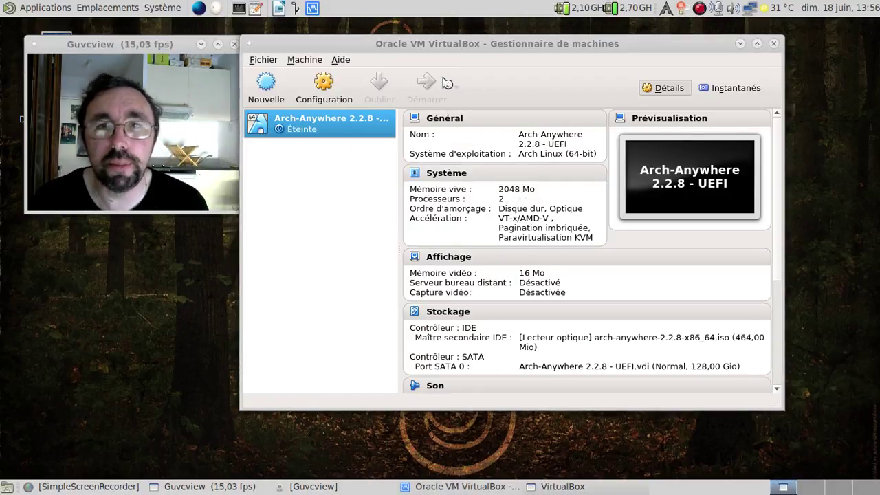
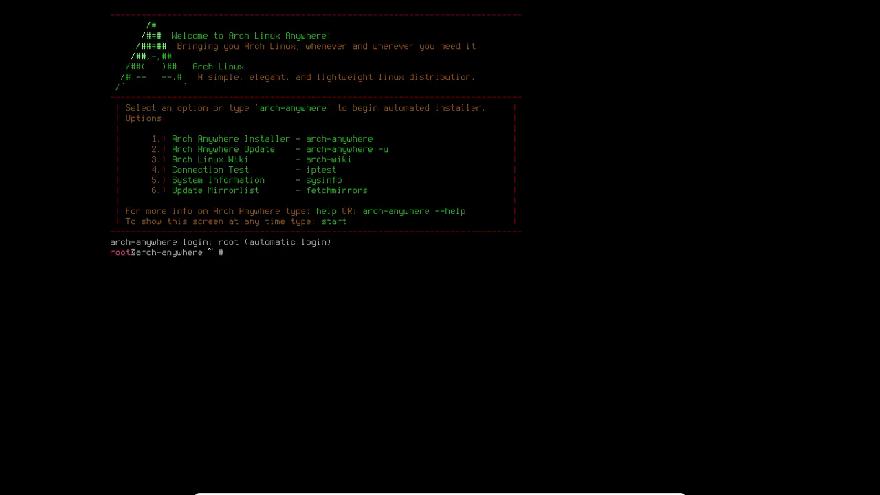
Show the kernel details with uname -a and load the French keymap with loadkeys fr.
text(una;)
text(me -a)
key(Return)
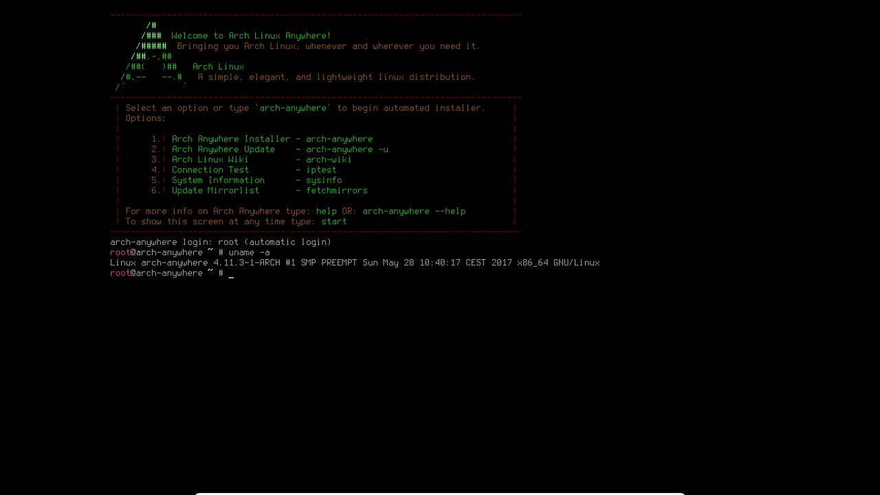
text(1)
text(loadke)
text(ys)
text( fr)
key(Return)
Launch the Arch Anywhere installer and pick French in the Language Select list.
text(1)
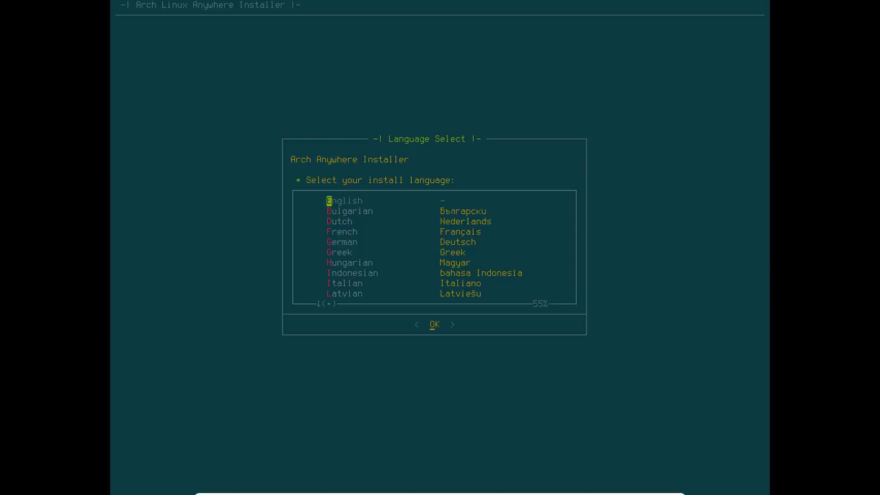
key(Down)
key(Down)
key(Down)
key(Down)
key(Down)
key(Down)
key(Down)
key(Down)
key(Down)
key(Down)
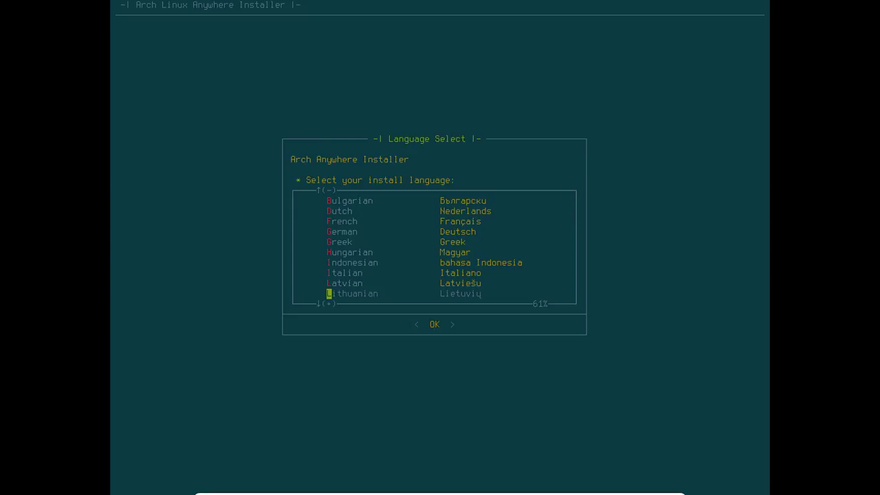
key(Down)
key(Down)
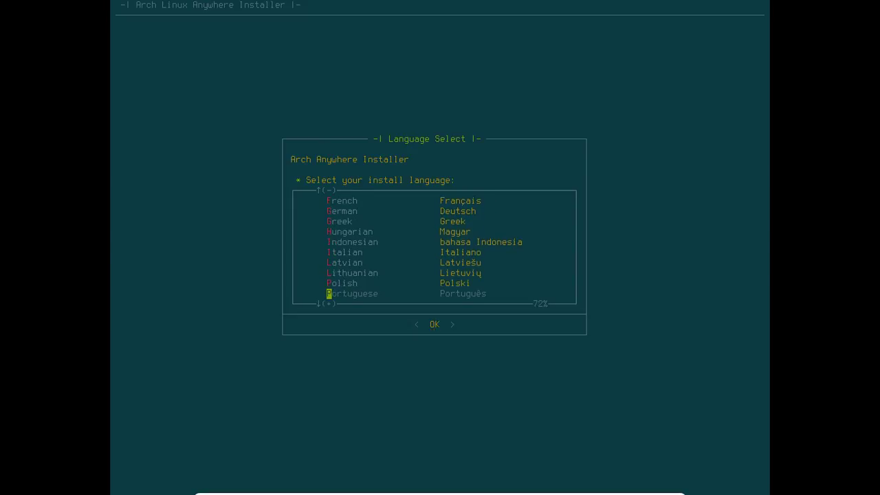
key(Down)
key(Down)
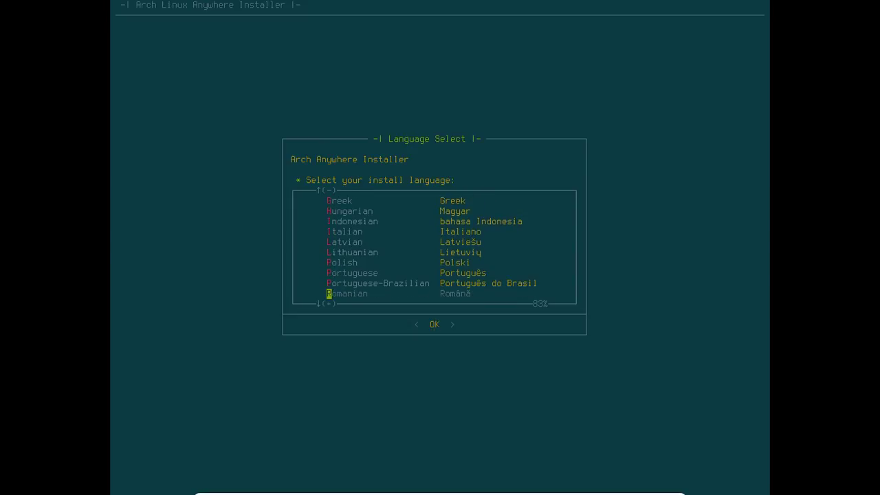
key(Down)
key(Down)
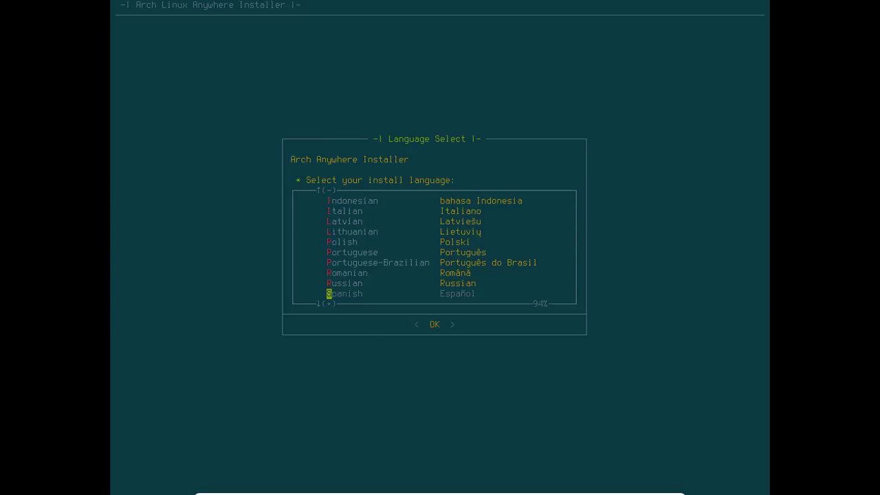
key(Down)
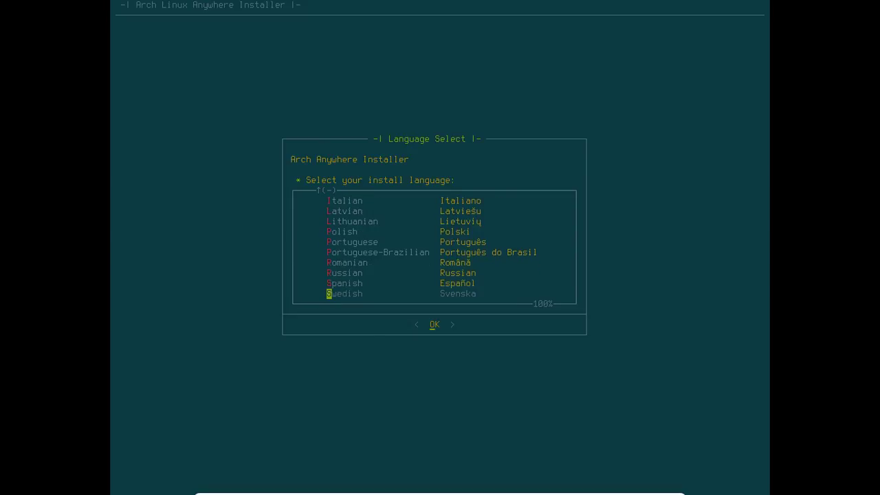
key(Up)
key(Up)
key(Up)
key(Home)
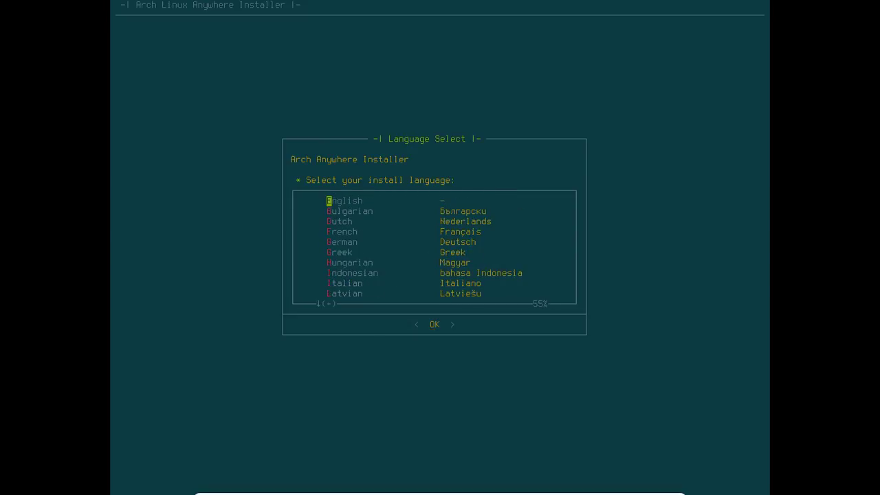
key(Down)
key(Down)
key(Down)
key(Return)
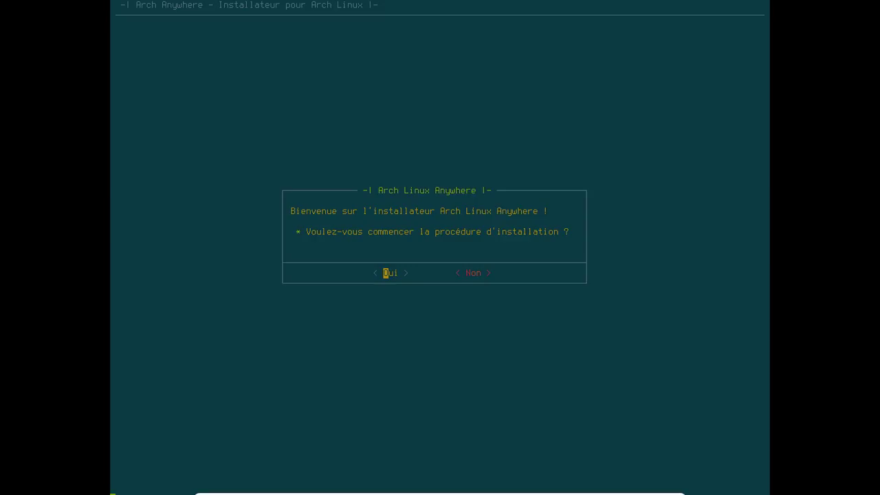
Start the installation using France mirrors and the fr keyboard layout.
key(Return)
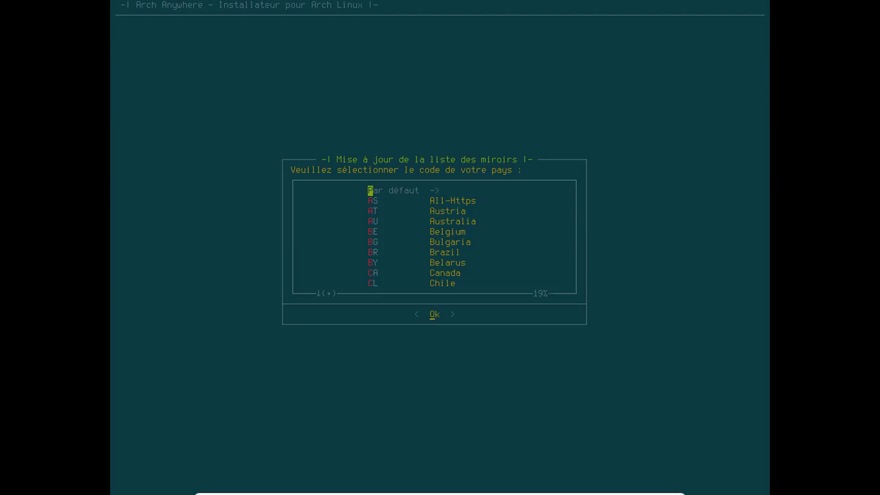
key(f)
key(f)
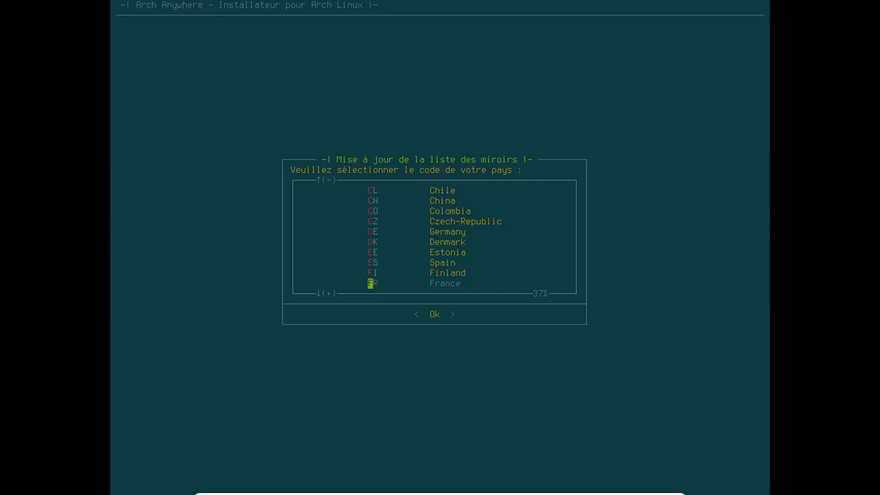
key(Return)
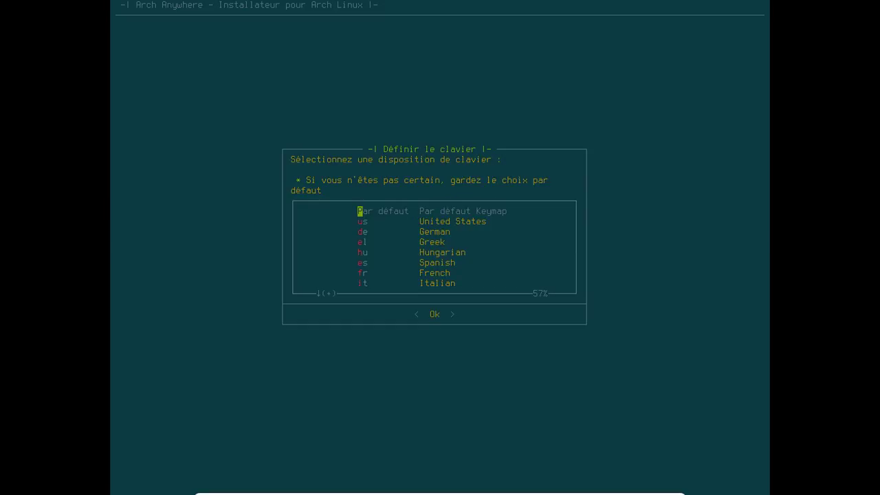
key(f)
key(Down)
key(Down)
key(Down)
key(Down)
key(Down)
key(Down)
key(Down)
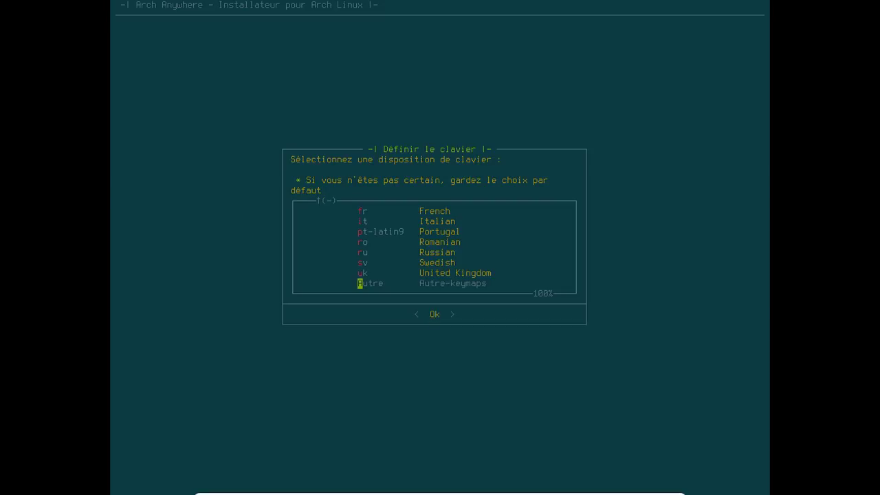
key(Up)
key(Up)
key(Up)
key(Up)
key(Up)
key(Up)
key(Up)
key(Return)
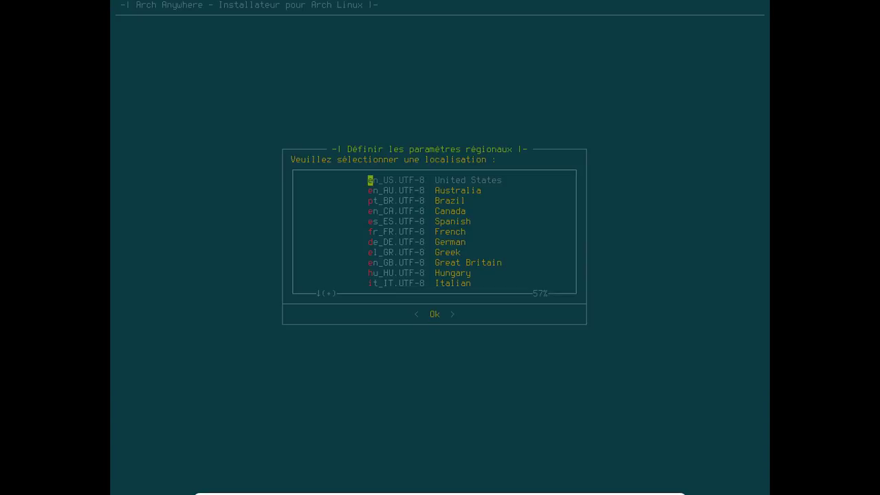
Set the fr_FR.UTF-8 locale and the Europe/Paris time zone.
key(Down)
key(Down)
key(Down)
key(Down)
key(Down)
key(Down)
key(Down)
key(Down)
key(Down)
key(Down)
key(Down)
key(Down)
key(Down)
key(Down)
key(Down)
key(Down)
key(Down)
key(Down)
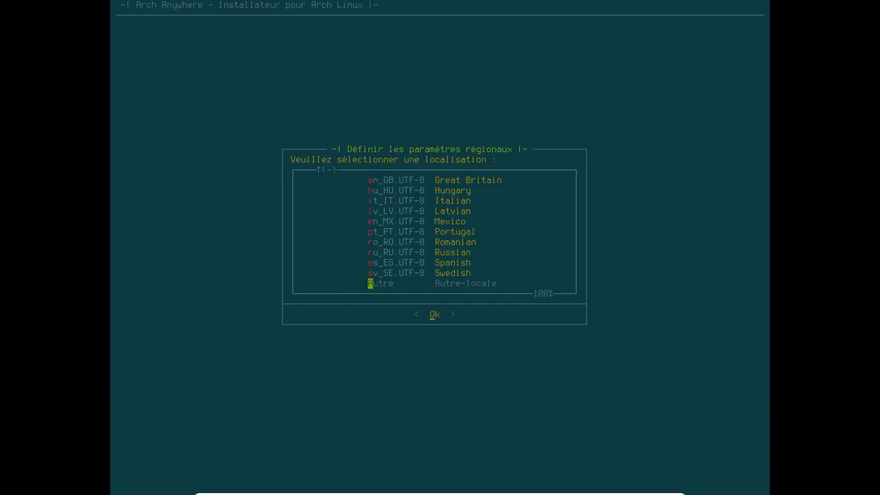
key(Home)
key(Down)
key(Down)
key(Down)
key(Down)
key(Down)
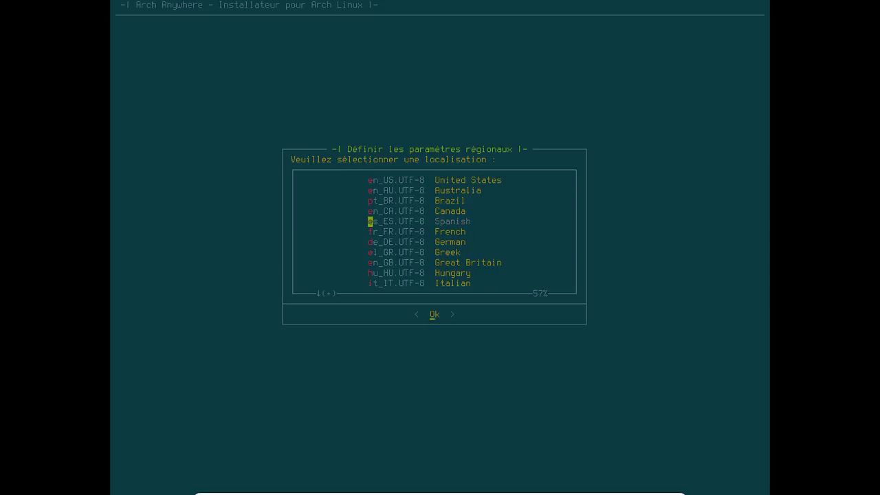
key(Return)
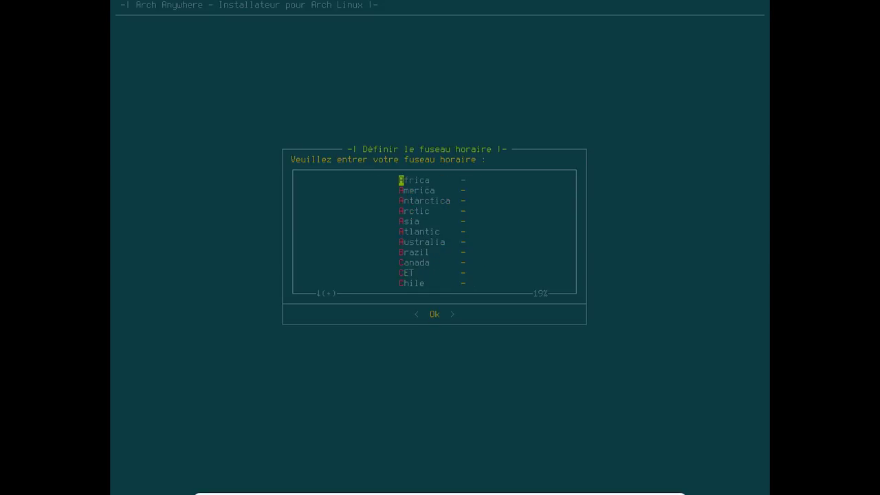
key(Down)
key(Down)
key(Down)
key(Down)
key(Down)
key(Down)
key(Down)
key(Down)
key(Down)
key(Down)
key(Down)
key(Down)
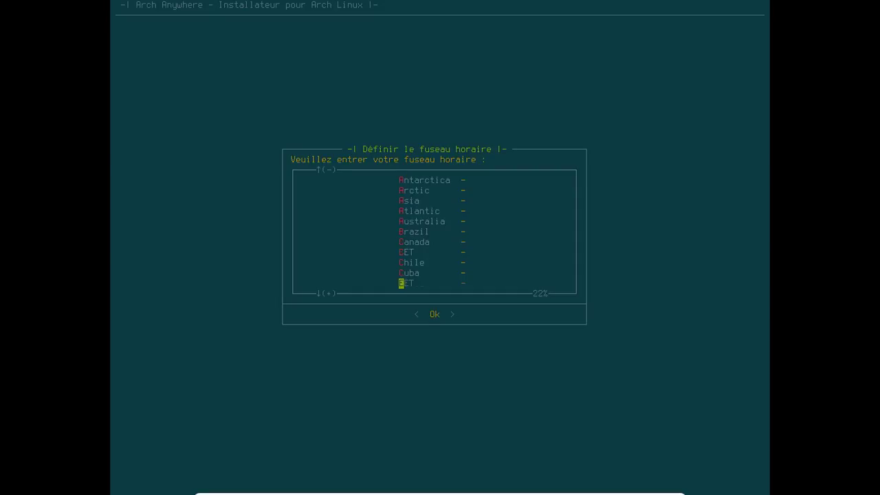
key(Down)
key(Down)
key(Down)
key(Down)
key(Down)
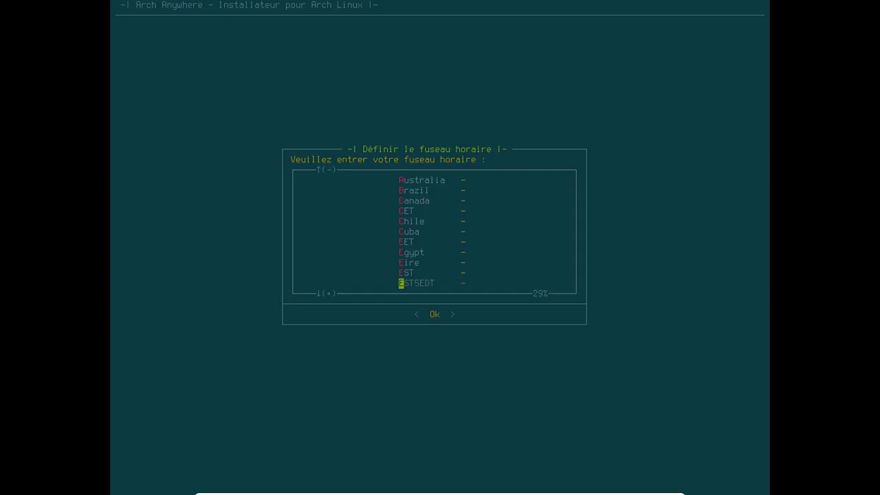
key(Down)
key(Return)
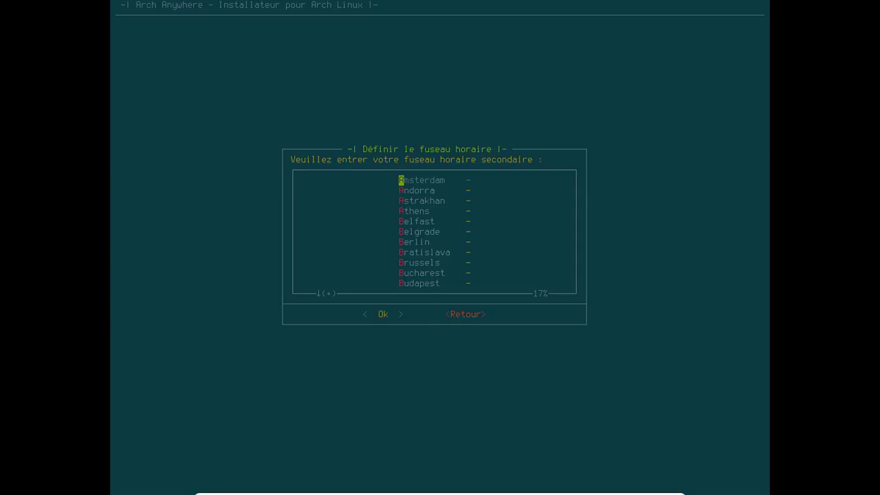
key(p)
key(Return)
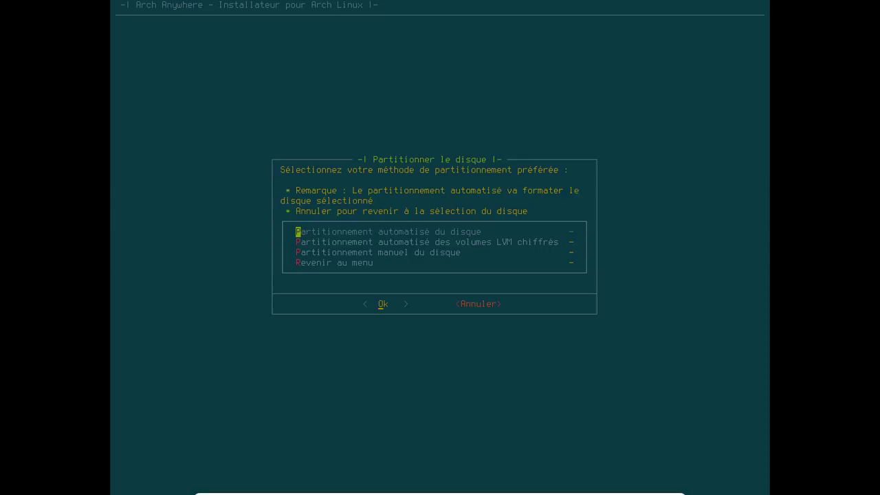
Auto-partition the 128G sda disk as ext4 with 4G swap and UEFI, then write the changes.
key(Return)
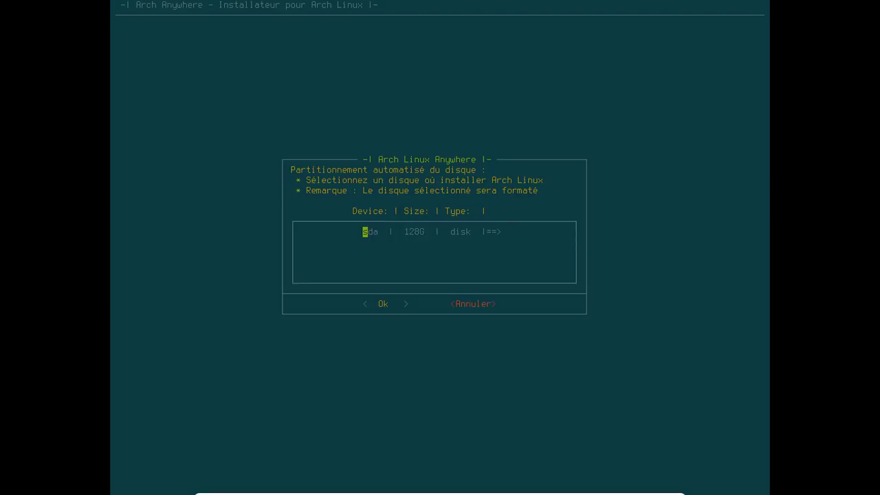
key(Return)
key(Return)
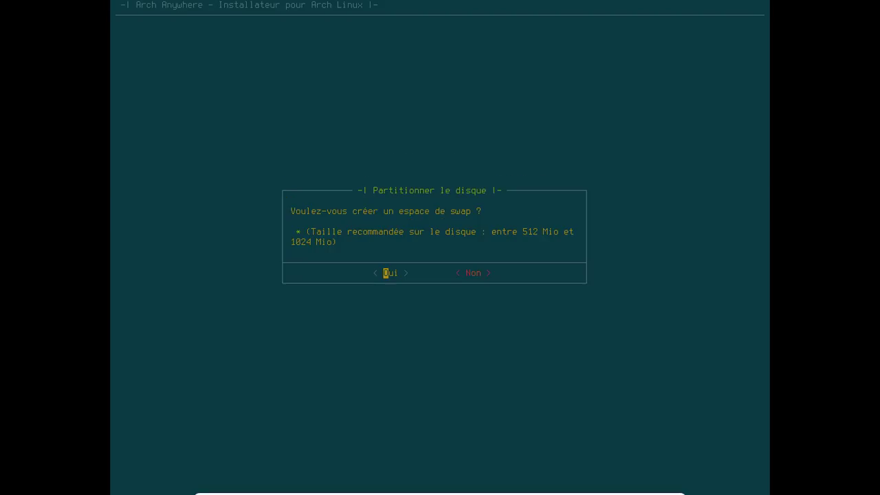
key(Return)
key(BackSpace)
key(BackSpace)
key(BackSpace)
key(BackSpace)
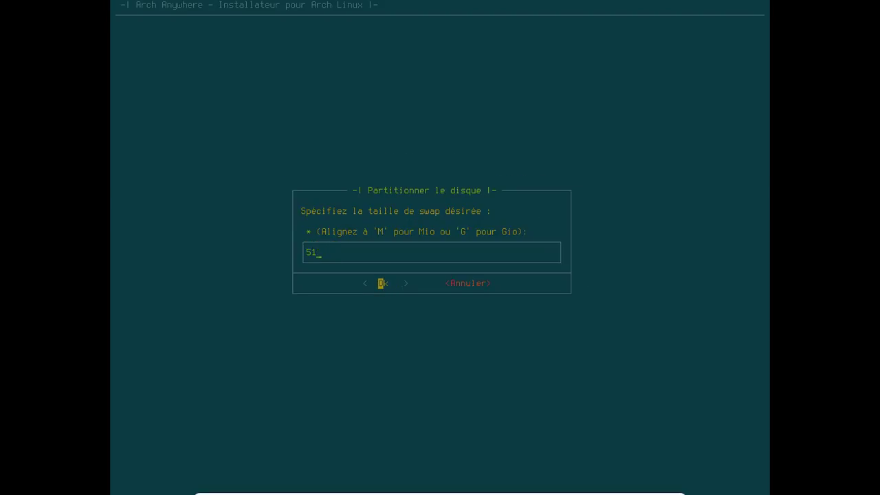
text(4G)
key(Return)
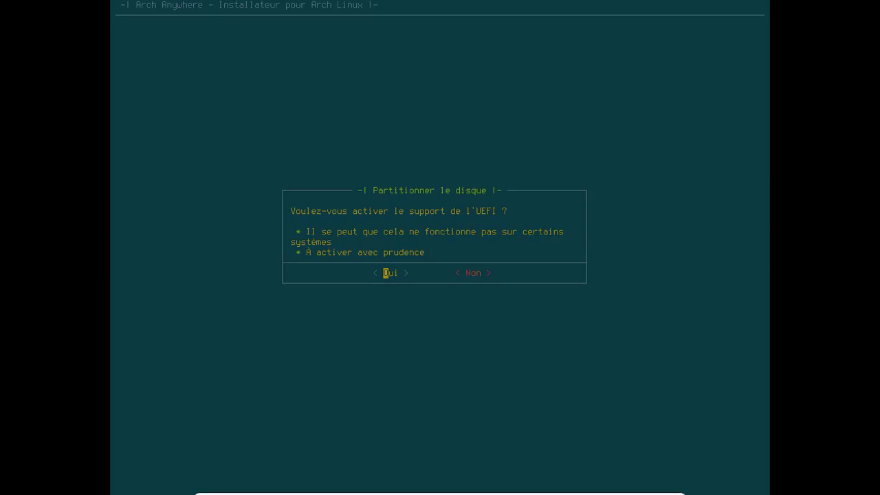
key(Return)
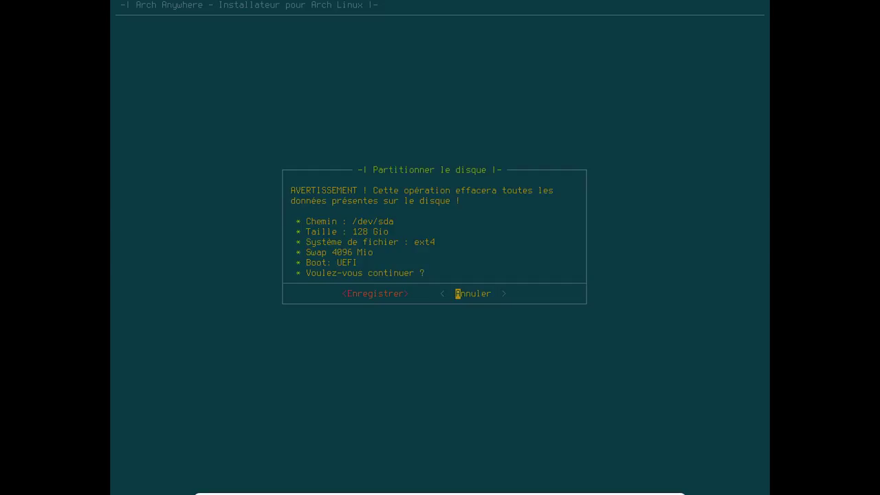
key(Left)
key(Return)
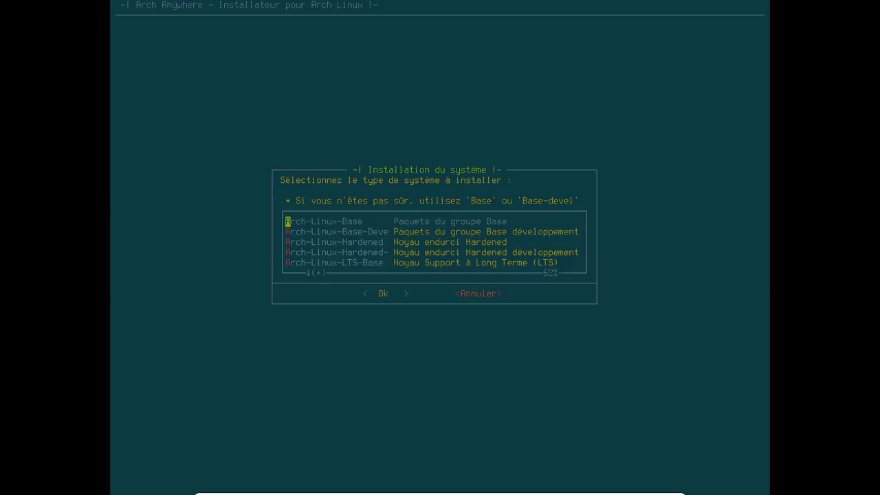
Choose Base-devel as the system type to install.
key(Down)
key(Down)
key(Down)
key(Down)
key(Down)
key(Down)
key(Down)
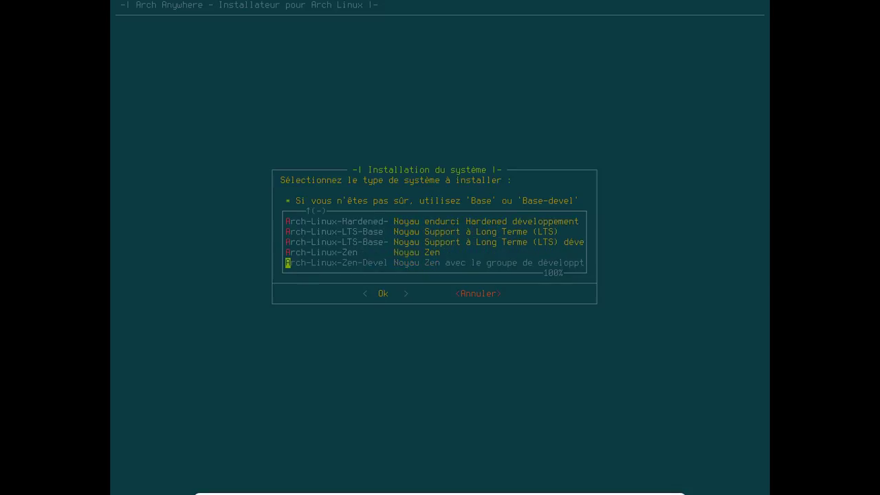
key(Up)
key(Up)
key(Up)
key(Up)
key(Up)
key(Up)
key(Up)
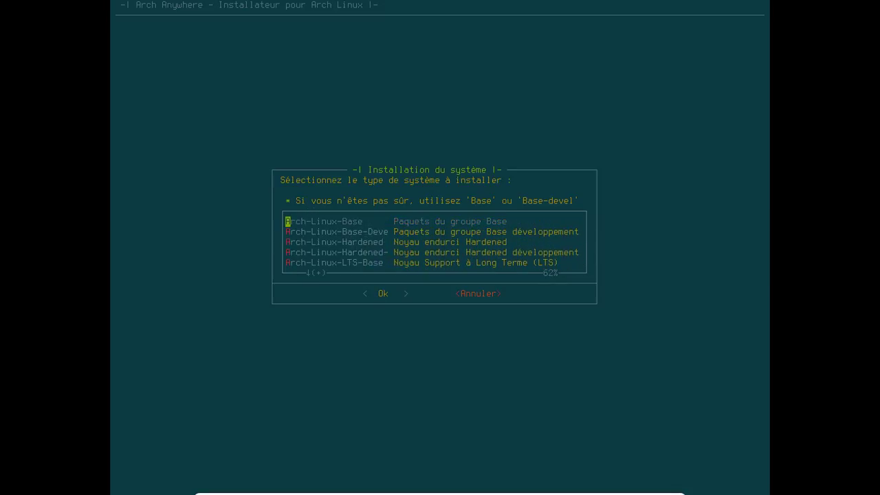
key(Down)
key(Return)
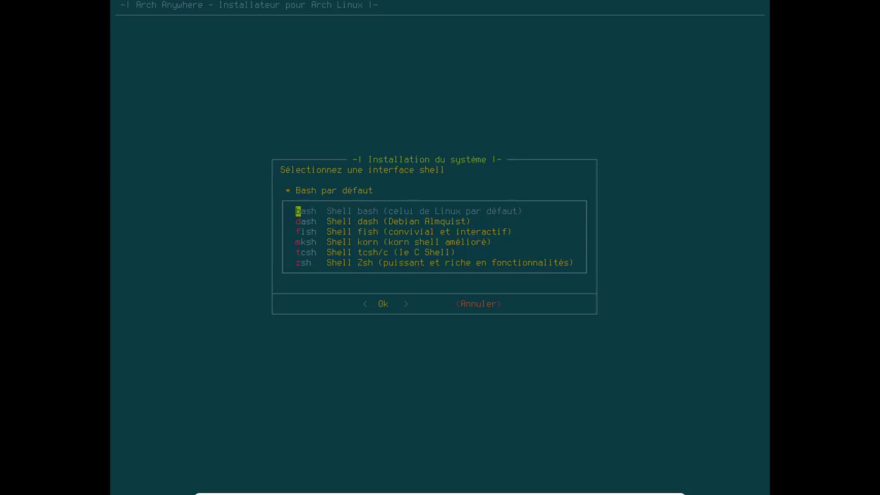
Set zsh as the login shell and highlight systemd-boot as the boot loader.
key(Down)
key(Down)
key(Down)
key(Down)
key(Down)
key(Return)
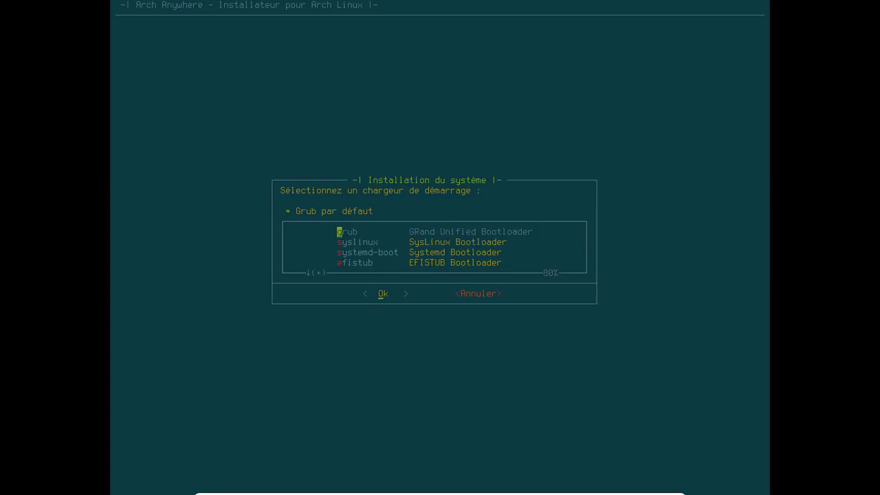
key(Down)
key(Down)
key(Down)
key(Down)
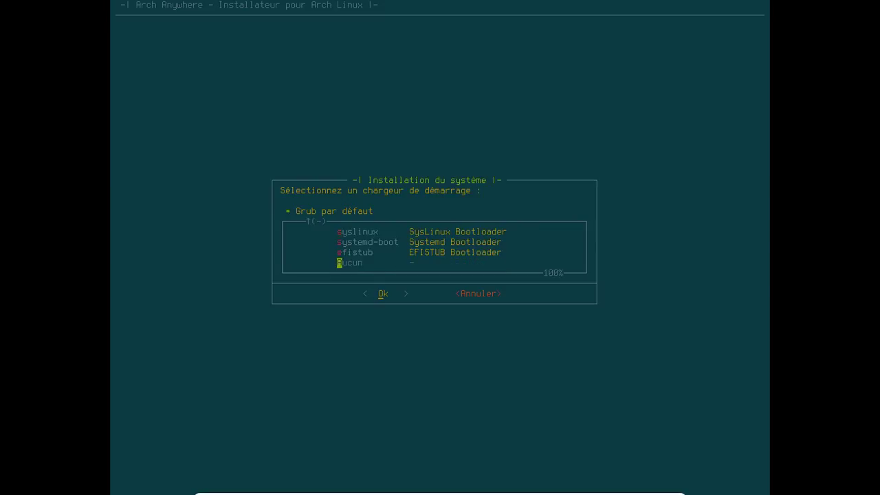
key(Up)
key(Up)
Confirm systemd-boot and NetworkManager, and enable multilib repositories and DHCP at startup.
key(Return)
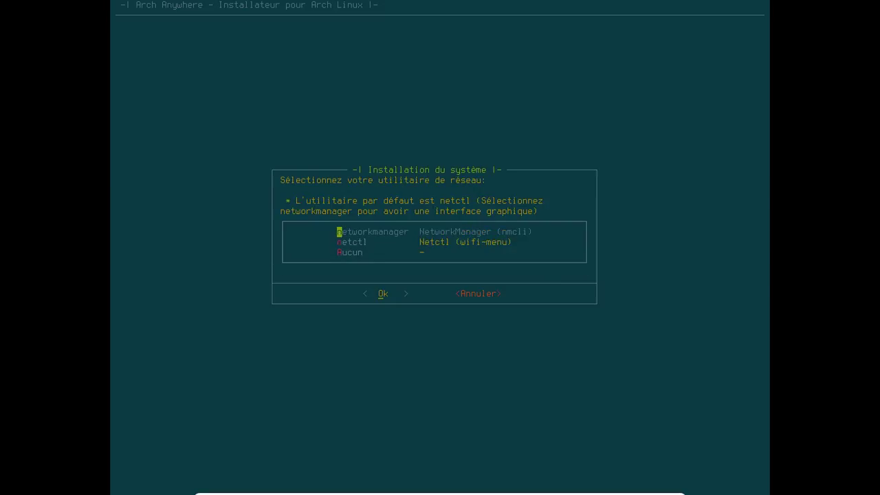
key(Return)
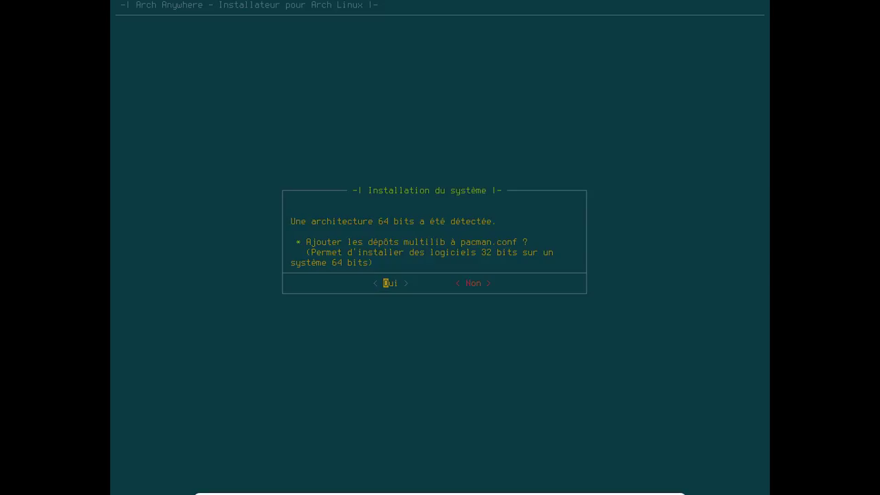
key(Return)
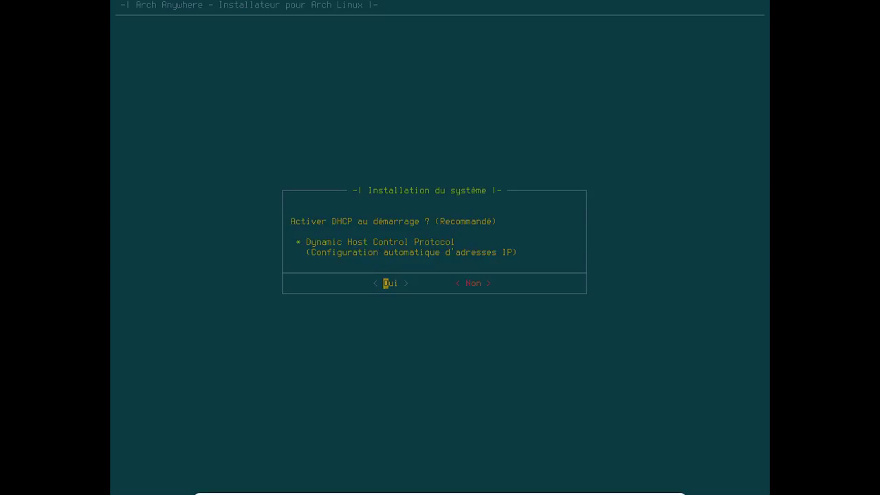
key(Return)
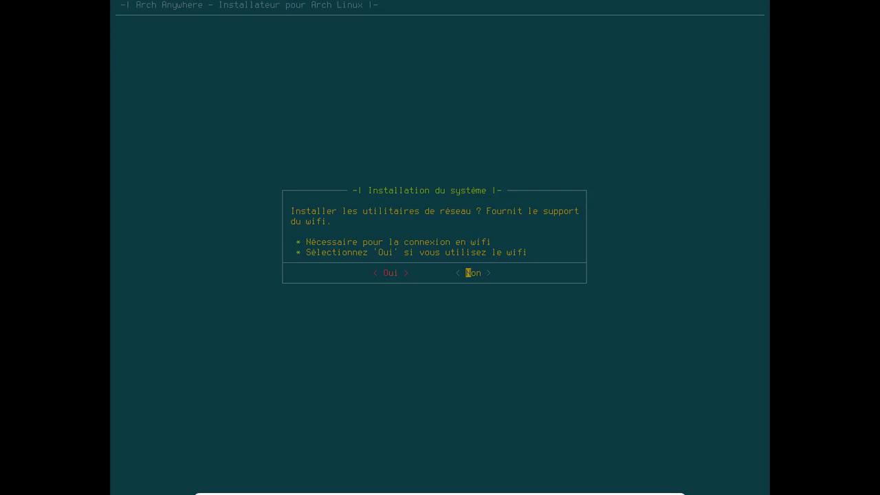
Decline wifi utilities, PPPoE and os-prober, and agree to install a desktop environment.
key(Left)
key(Return)
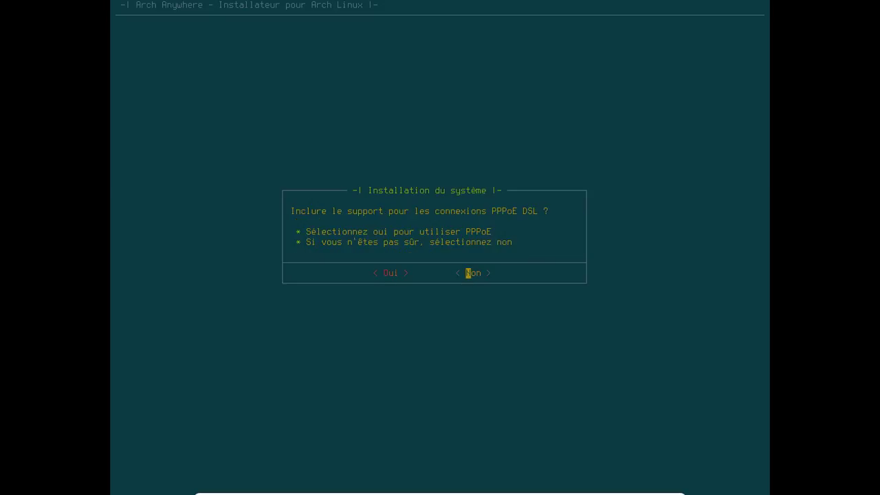
key(Return)
key(Left)
key(Right)
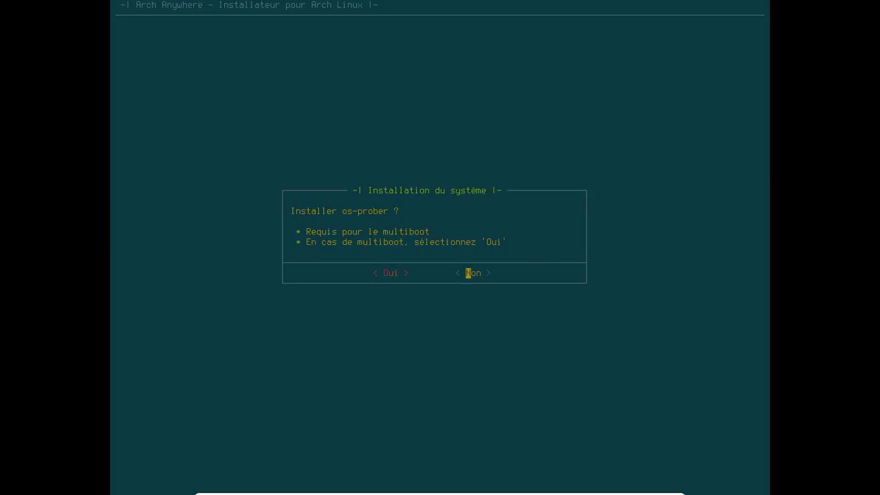
key(Return)
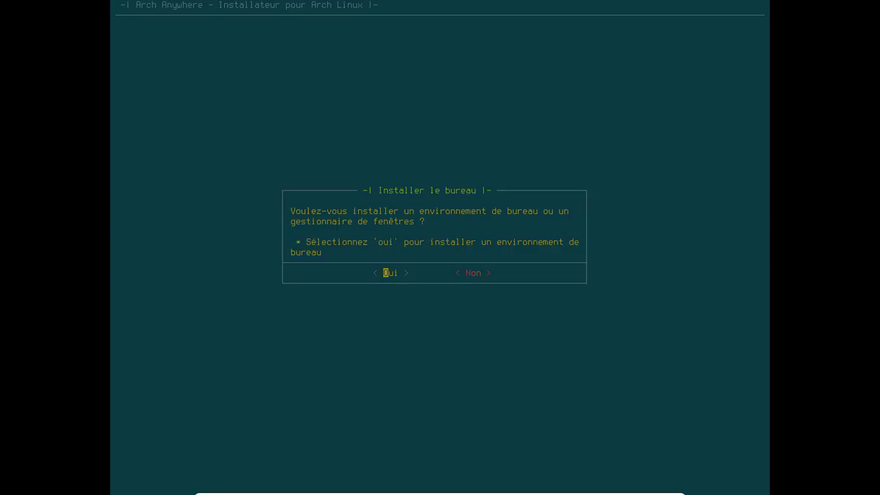
key(Return)
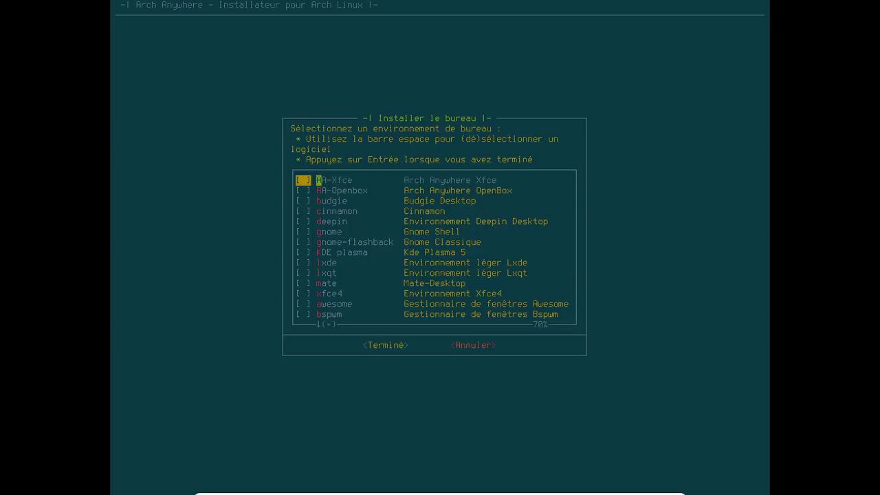
Select AA-Xfce (Arch Anywhere Xfce) from the desktop list.
key(Down)
key(Down)
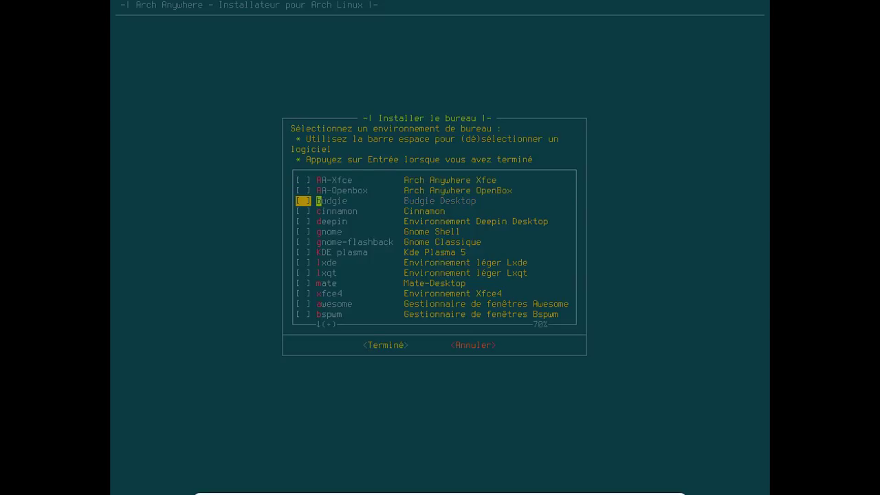
key(Down)
key(Down)
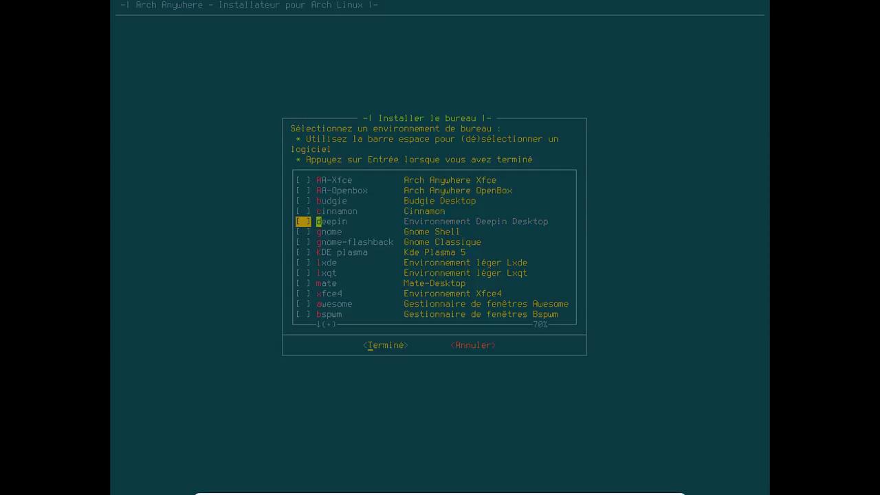
key(Down)
key(Down)
key(Down)
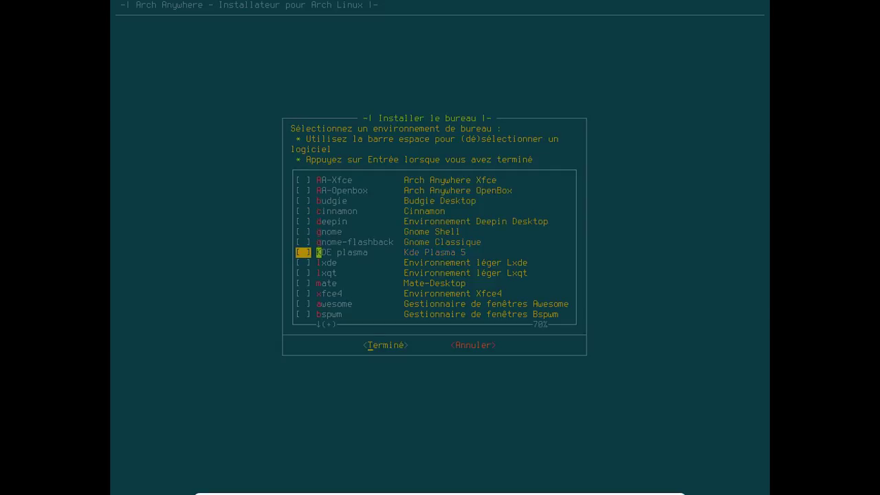
key(Down)
key(Down)
key(Down)
key(Down)
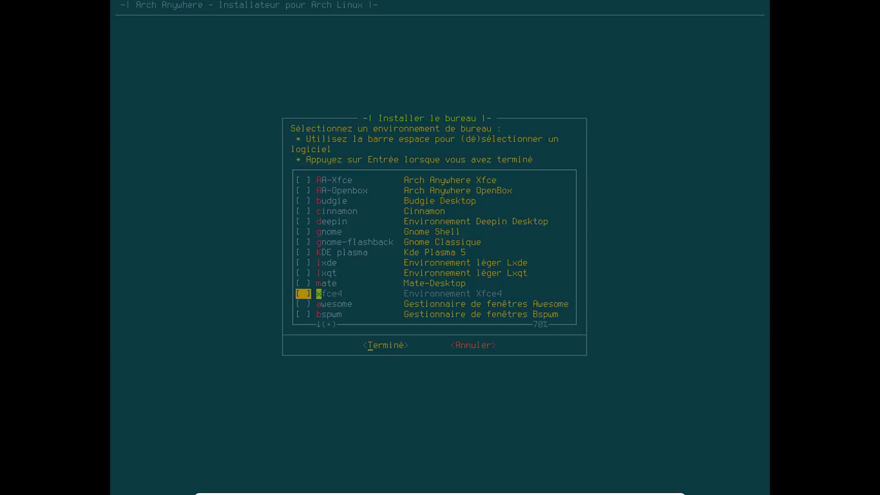
key(Down)
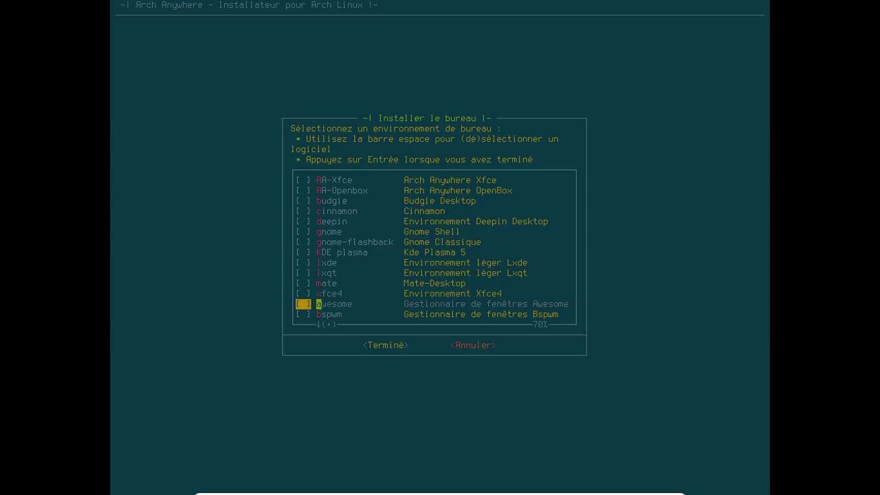
key(Down)
key(Down)
key(Down)
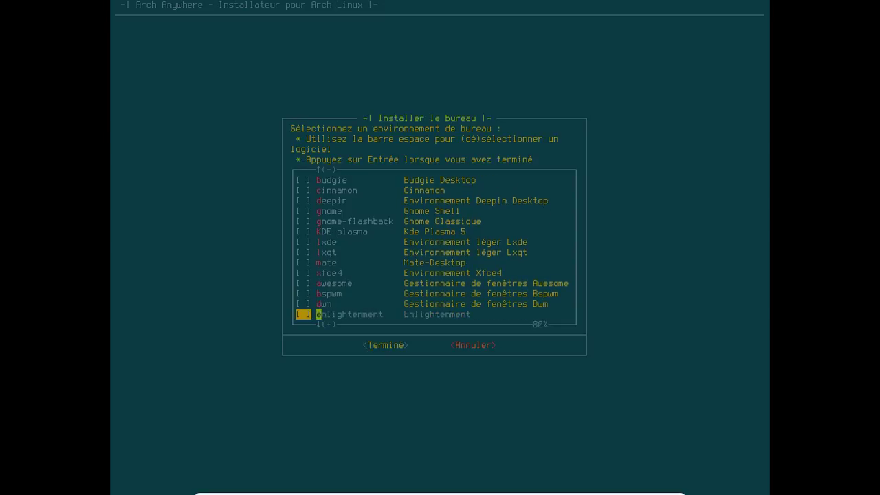
key(Down)
key(Down)
key(Down)
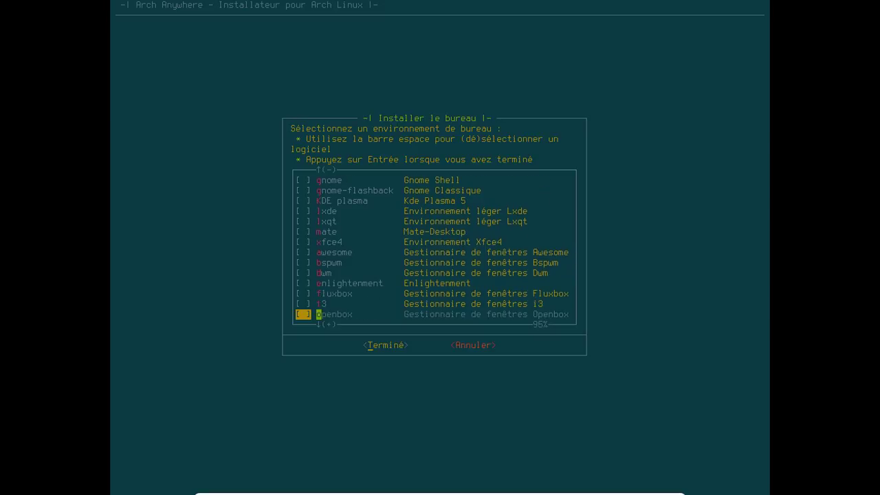
key(Down)
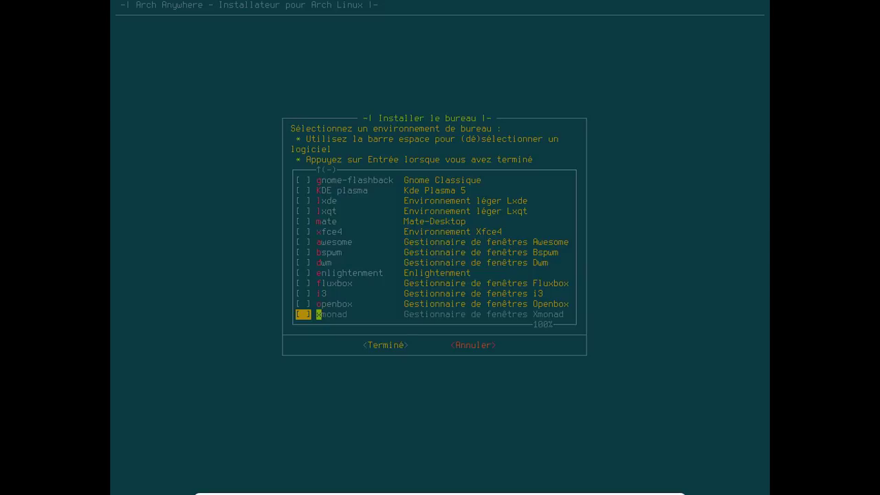
key(Up)
key(Up)
key(Up)
key(Up)
key(Up)
key(Up)
key(Up)
key(Up)
key(Up)
key(Up)
key(Up)
key(Up)
key(Up)
key(Up)
key(Up)
key(Up)
key(Up)
key(Up)
key(Up)
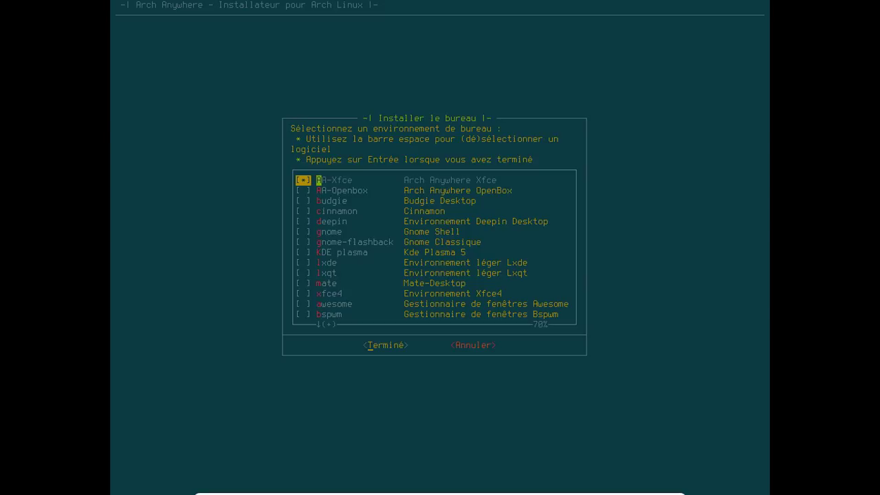
key(Return)
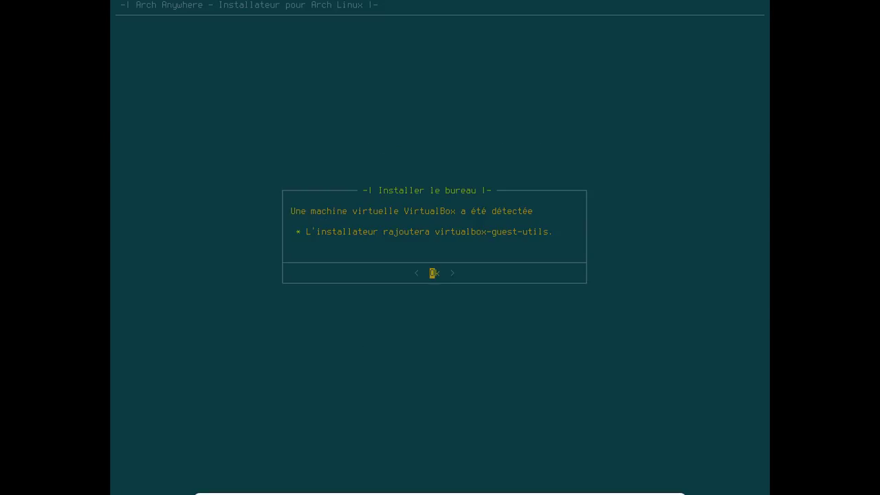
Acknowledge the VirtualBox guest utilities notice and decline xf86-input-synaptics.
key(Return)
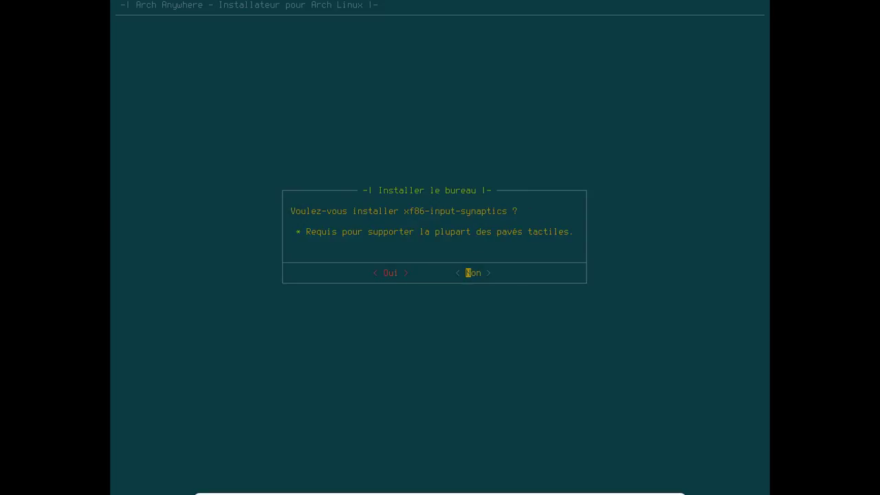
key(Left)
key(Right)
key(Return)
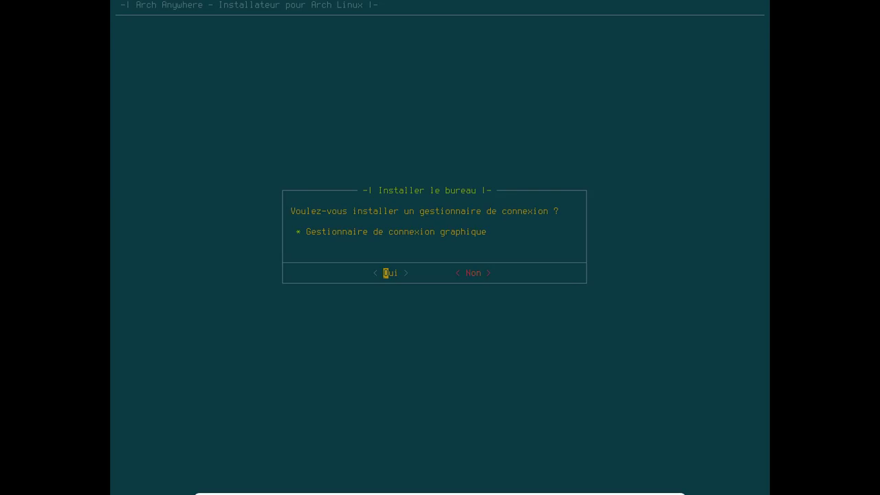
Install LightDM as login manager, accept common software and add the Arch Anywhere repository.
key(Return)
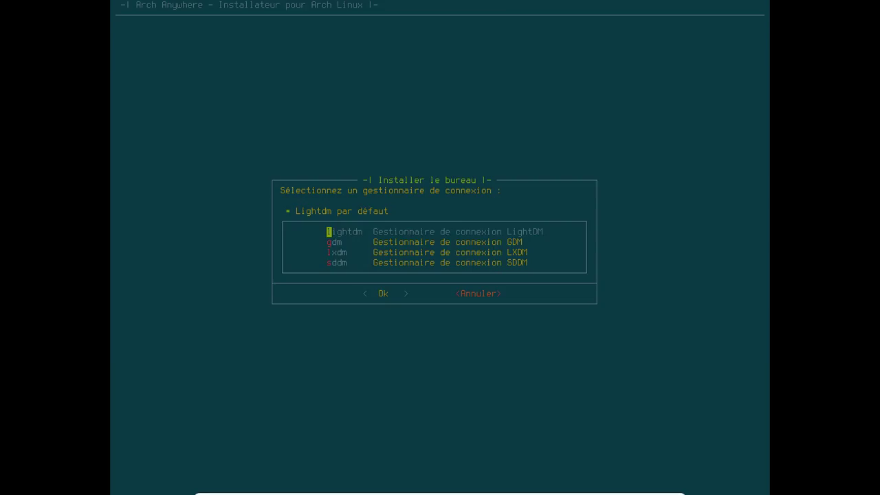
key(Return)
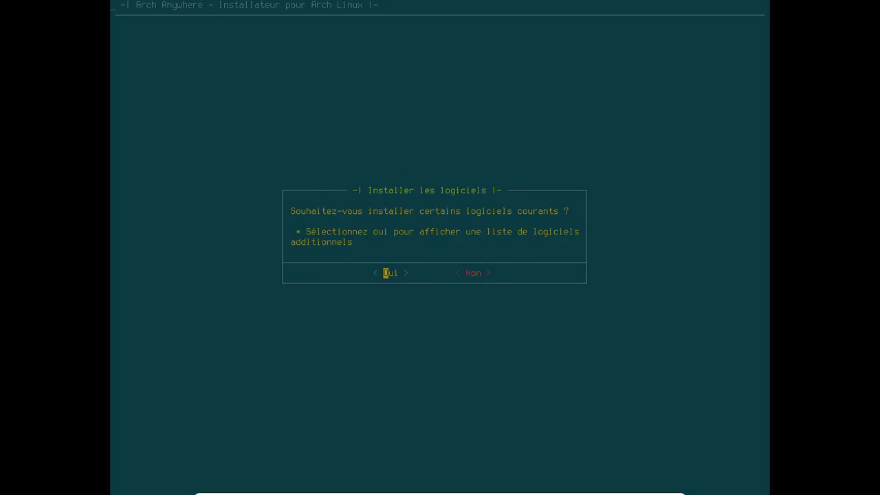
key(Return)
key(Return)
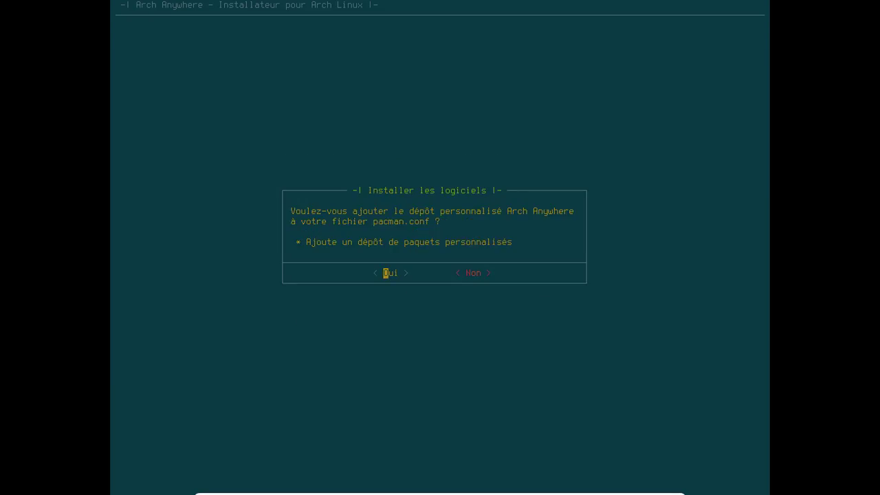
key(Return)
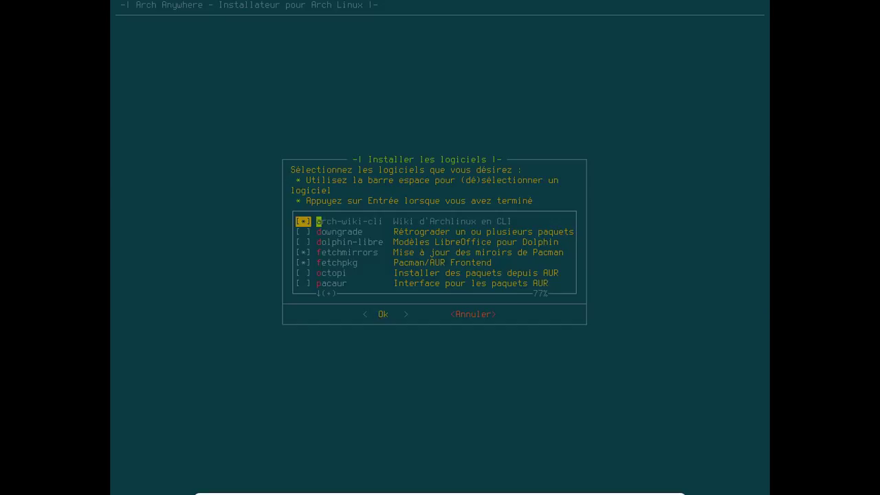
Tick pacaur and pamac-aur in the extra software checklist and confirm.
key(Down)
key(Down)
key(Down)
key(Down)
key(Down)
key(Down)
key(space)
key(Down)
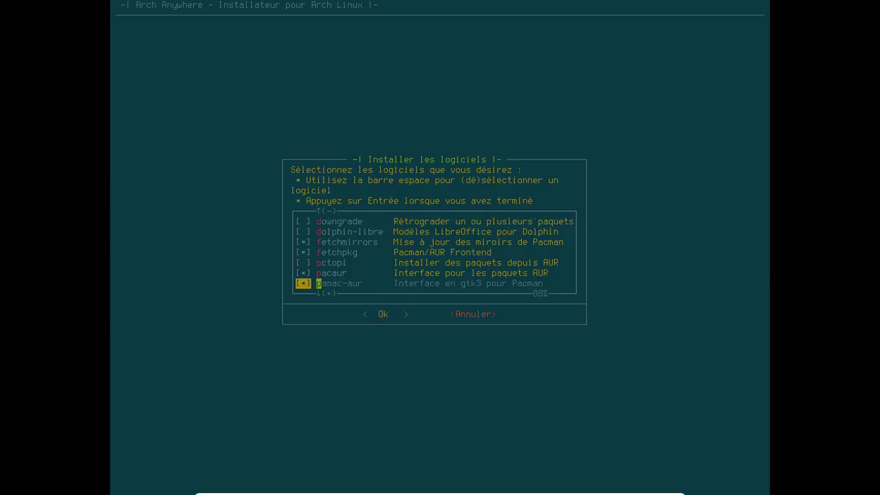
key(Down)
key(Return)
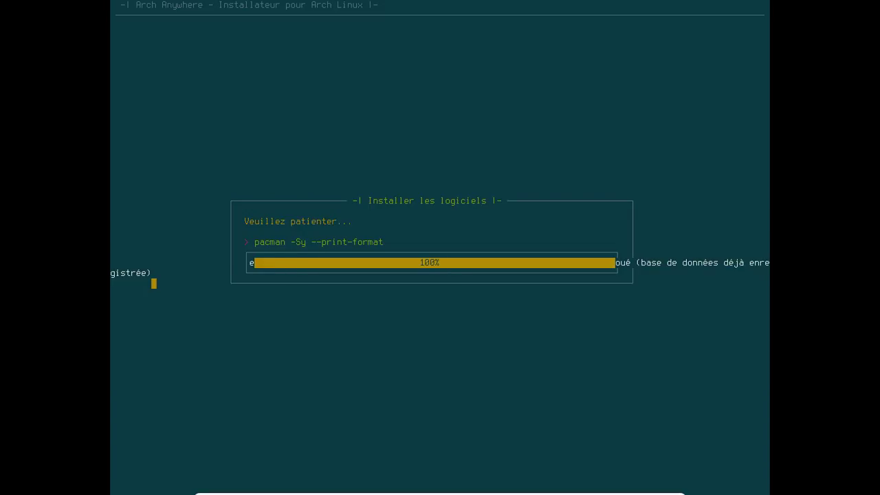
Return to the software categories and browse the Audio list without adding anything.
key(Return)
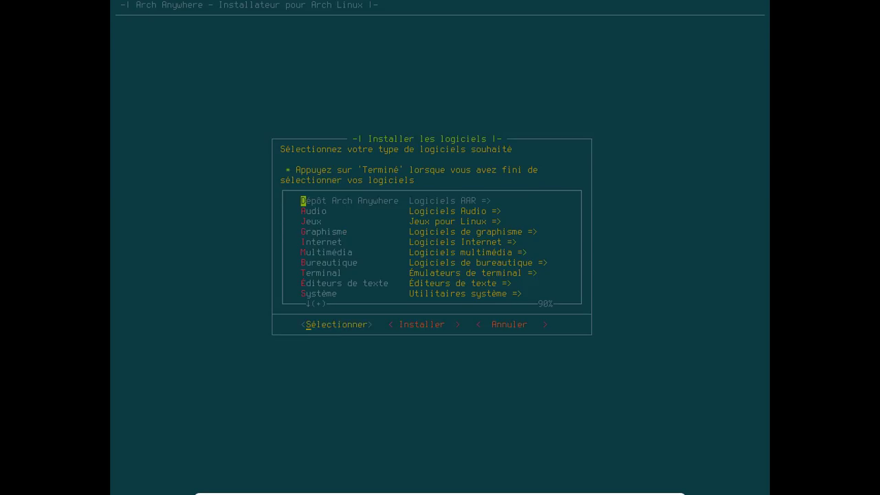
key(Down)
key(Return)
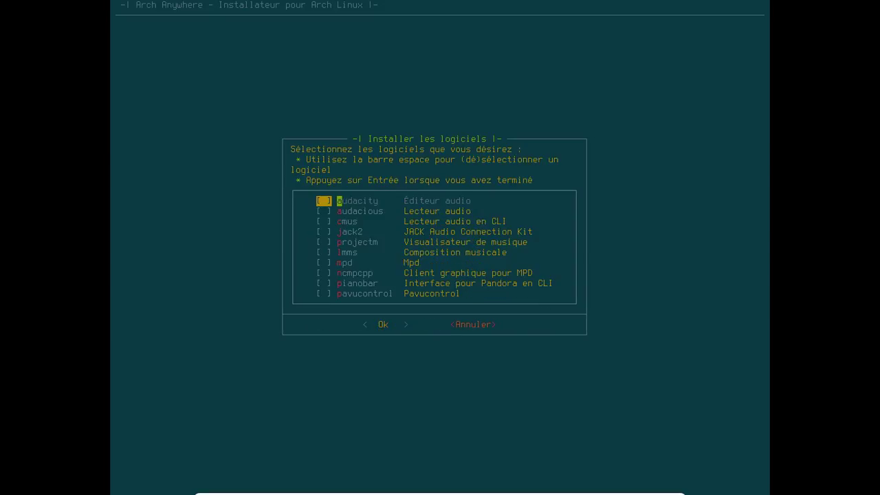
key(Down)
key(Down)
key(Down)
key(End)
key(Right)
key(Return)
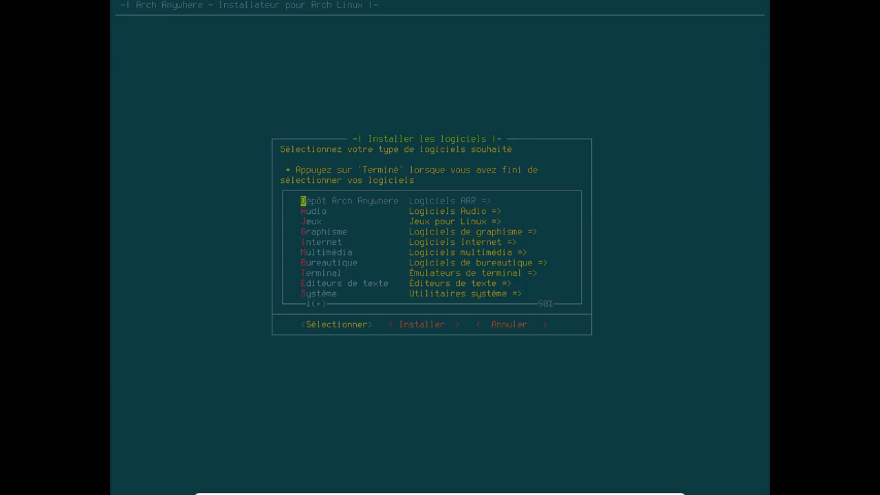
Browse the Jeux games list and leave without choosing any games.
key(Down)
key(Down)
key(Return)
key(Down)
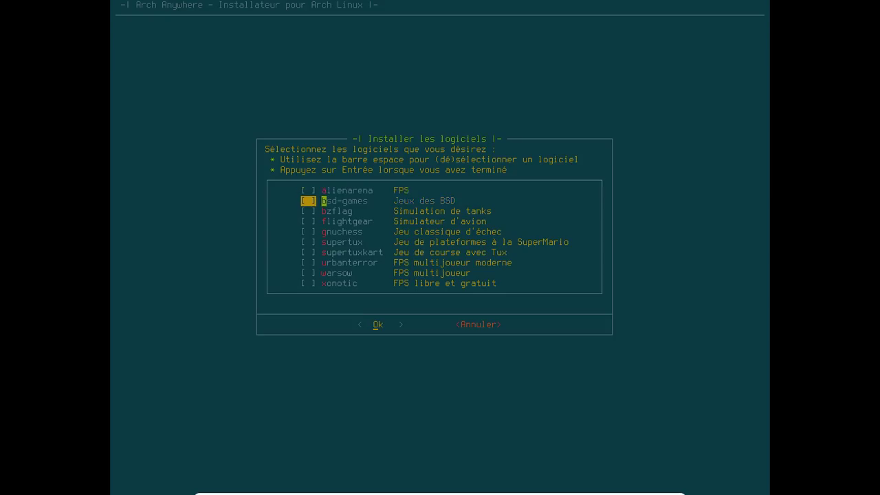
key(Down)
key(Down)
key(Down)
key(Down)
key(Down)
key(Down)
key(Down)
key(Down)
key(Right)
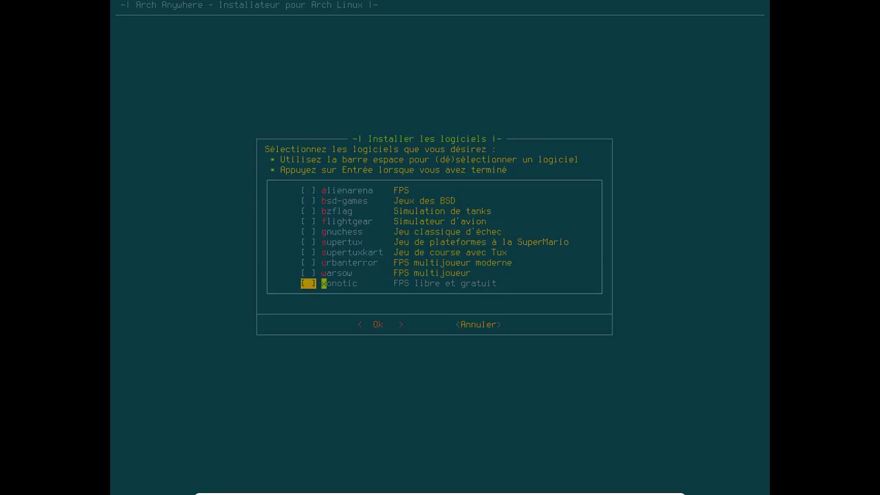
key(Return)
Mark gimp in the Graphisme list and add it to the install list.
key(Down)
key(Down)
key(Down)
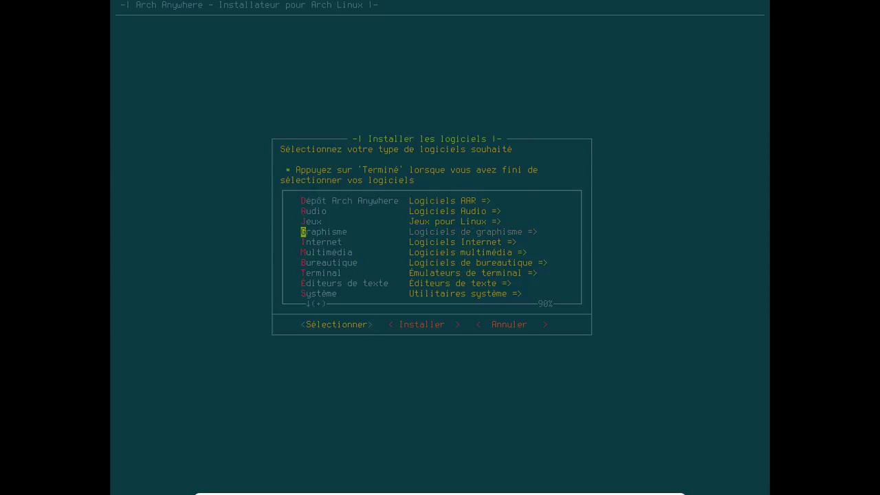
key(Down)
key(Up)
key(Return)
key(Down)
key(Down)
key(Down)
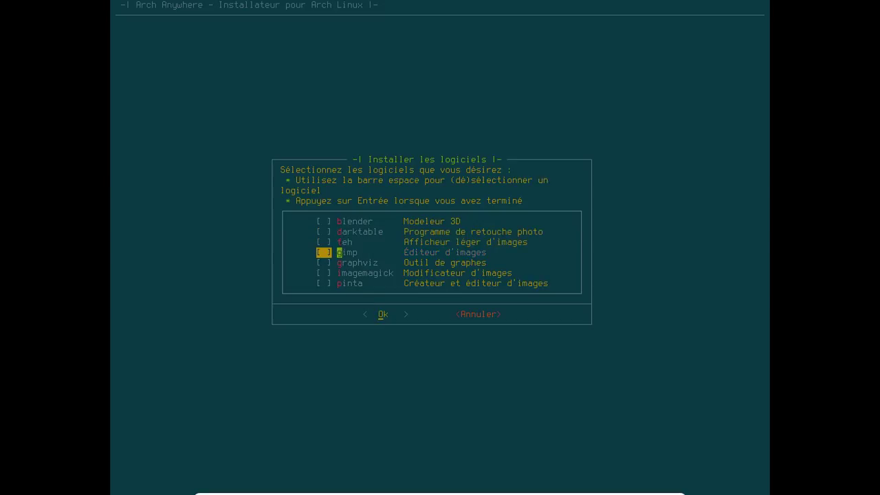
key(Return)
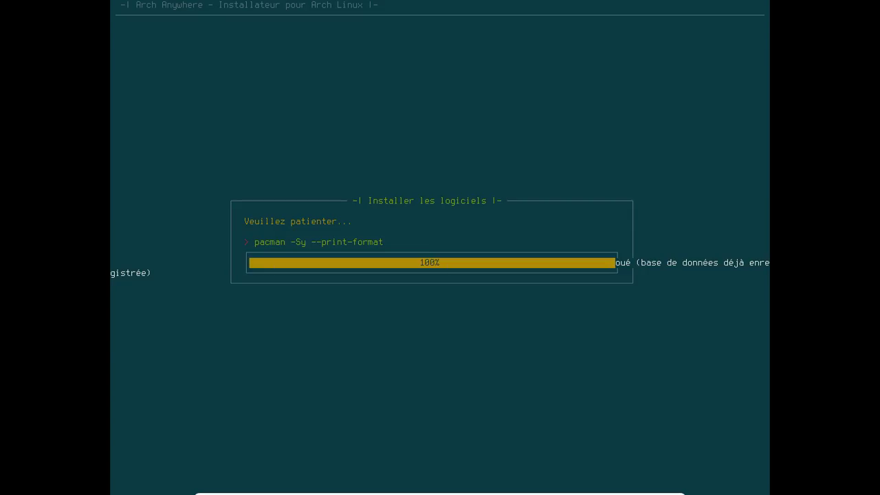
key(Return)
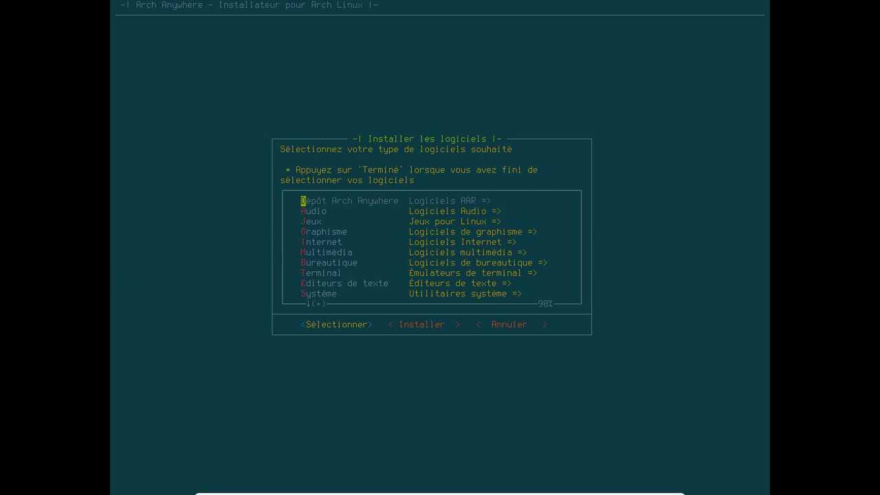
In the Internet software list, mark filezilla and firefox.
key(Down)
key(Down)
key(Down)
key(Down)
key(Return)
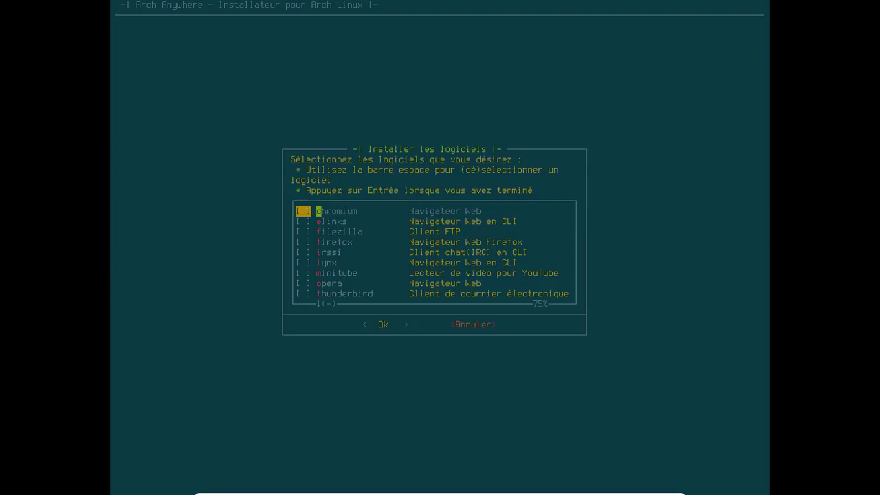
key(Down)
key(Down)
key(space)
key(Down)
key(space)
key(Up)
key(Down)
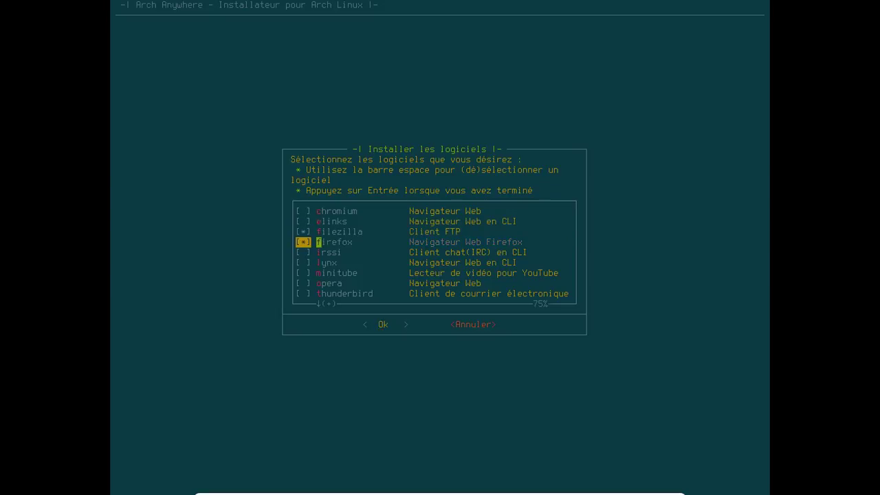
Mark thunderbird and transmission-gtk, then add the six Internet packages.
key(Down)
key(Down)
key(Down)
key(Down)
key(Down)
key(space)
key(Down)
key(Down)
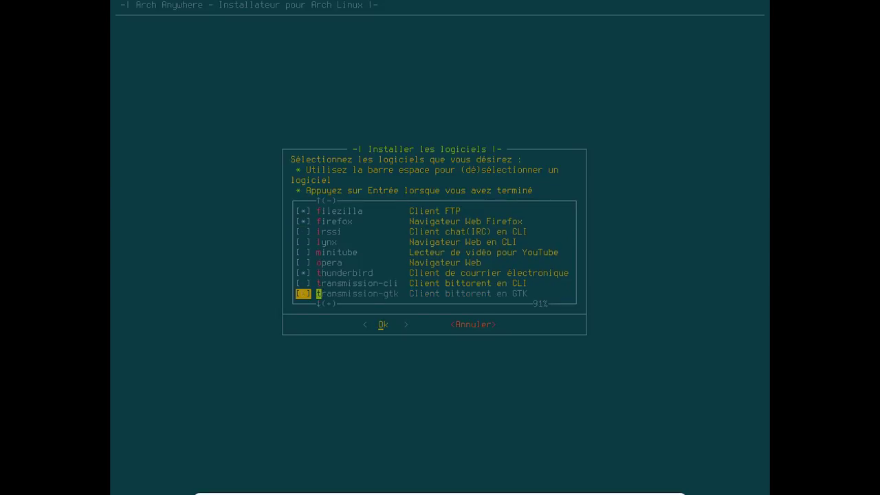
key(Down)
key(Up)
key(Down)
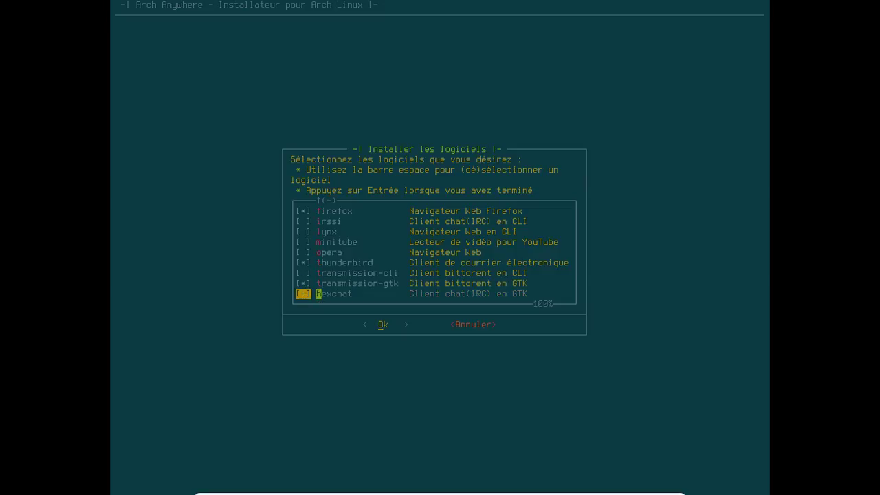
key(Up)
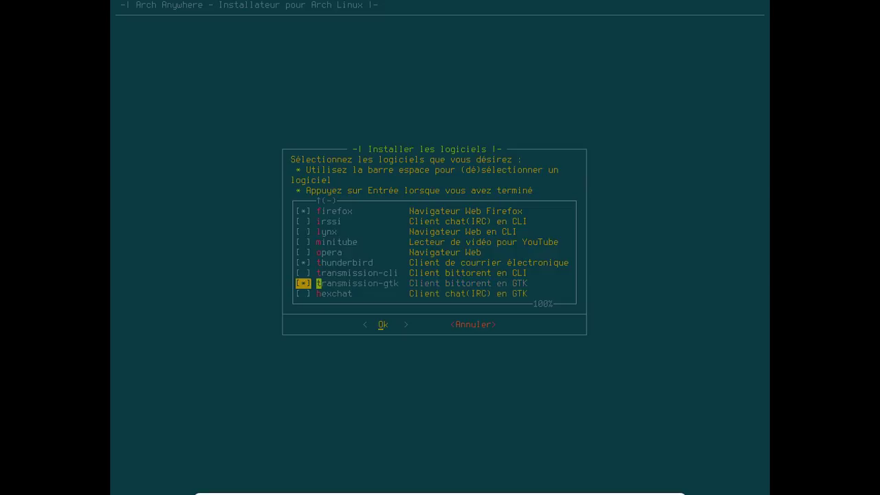
key(Return)
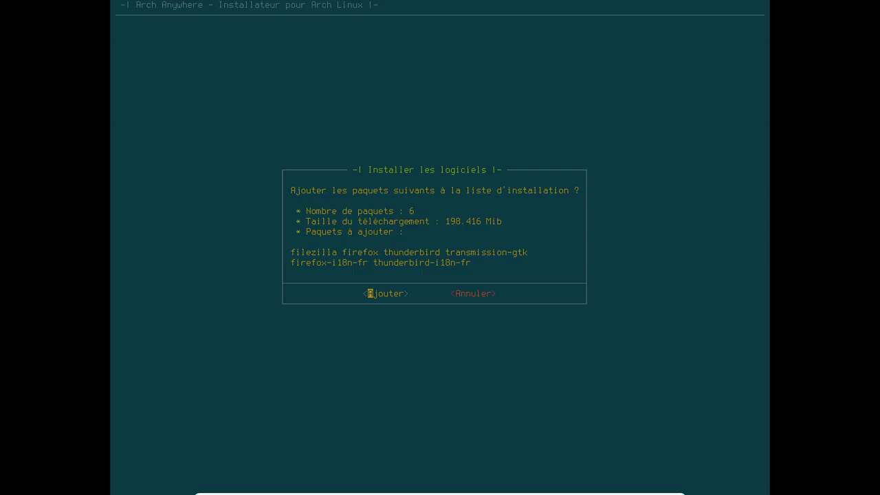
key(Return)
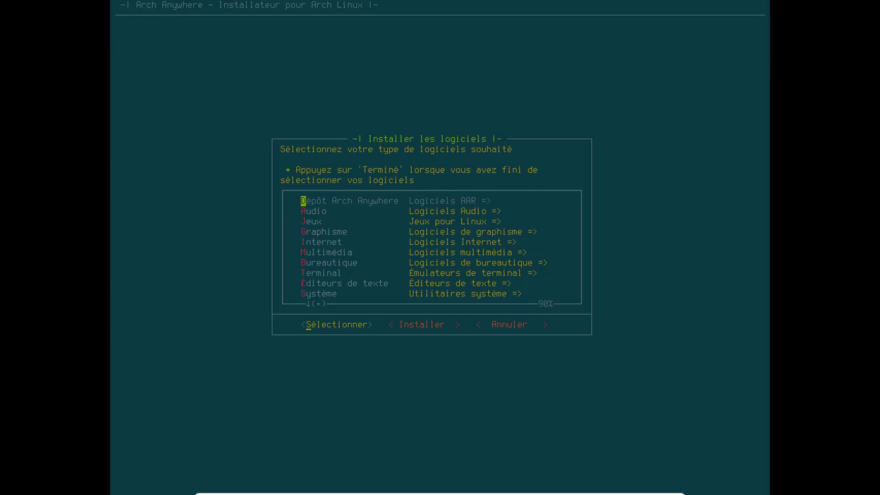
Add multimedia-codecs from Multimédia, accepting its six gst-plugins packages (77.0347 MiB).
key(Down)
key(Down)
key(Down)
key(Down)
key(Down)
key(Return)
key(Down)
key(Down)
key(Down)
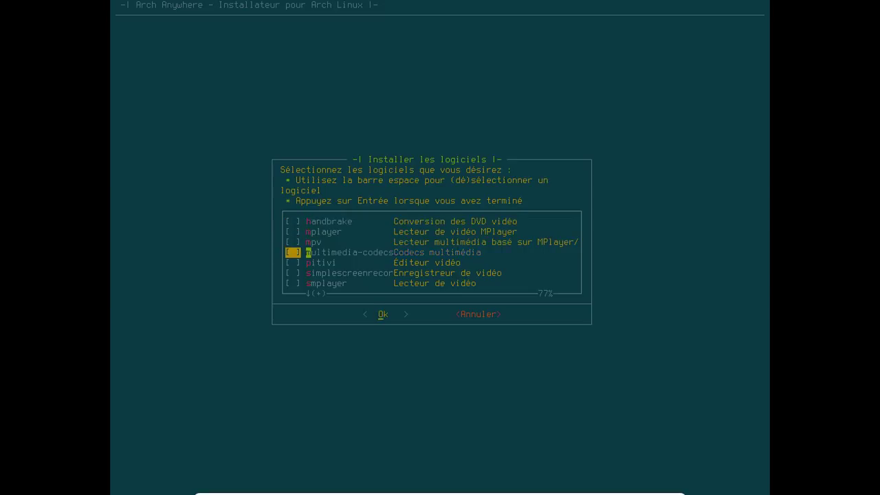
key(Down)
key(Down)
key(Down)
key(Down)
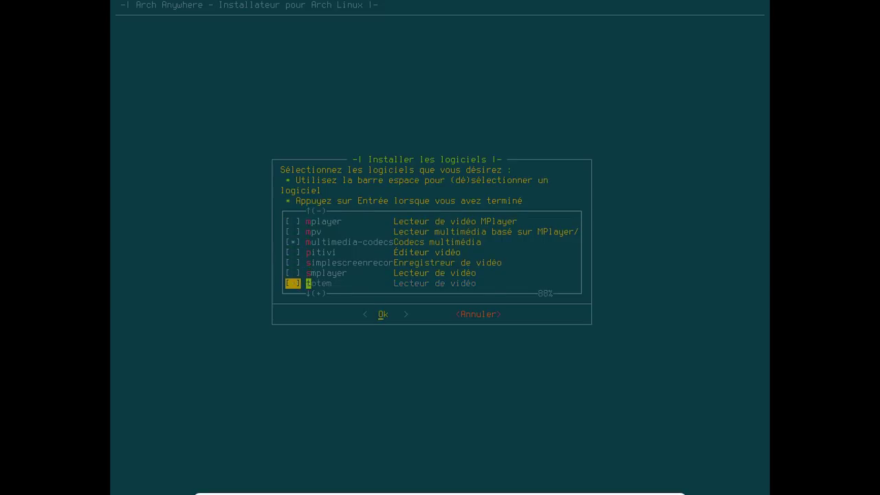
key(Down)
key(Up)
key(Up)
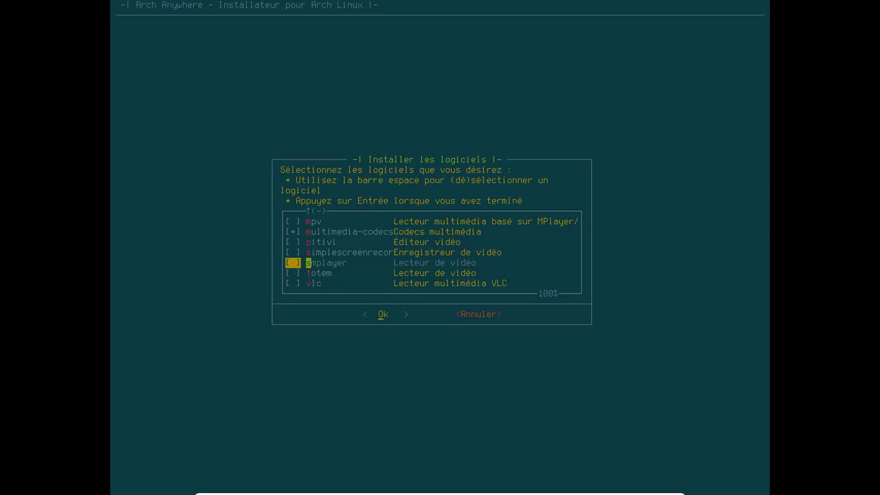
key(Return)
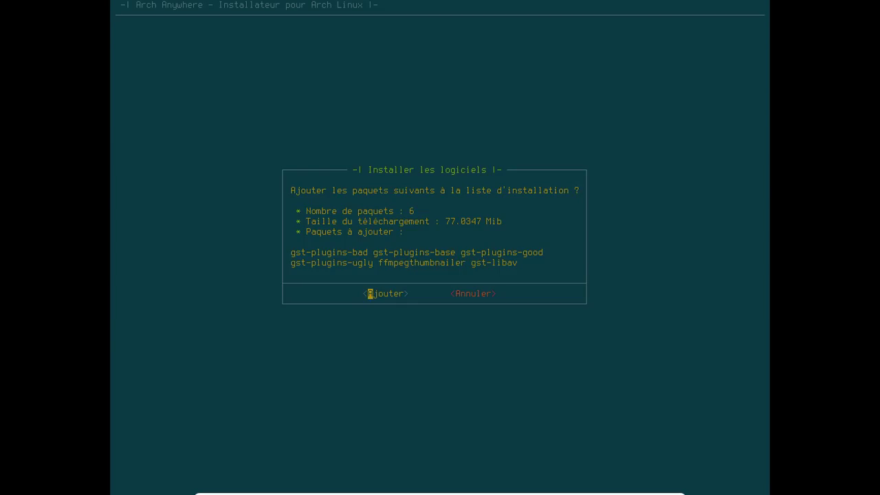
key(Return)
key(Down)
key(Down)
key(Down)
key(Down)
key(Down)
key(Down)
key(Down)
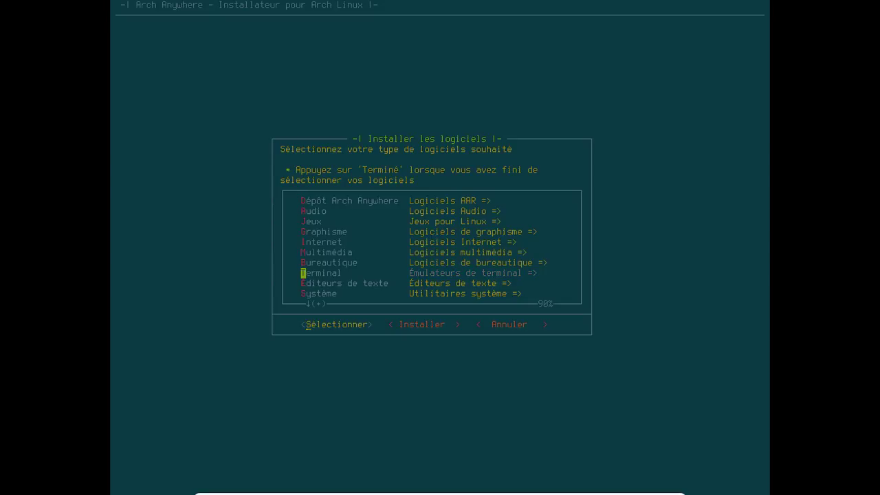
Open the Bureautique office list and move to the libreoffice-fresh entry.
key(Up)
key(Return)
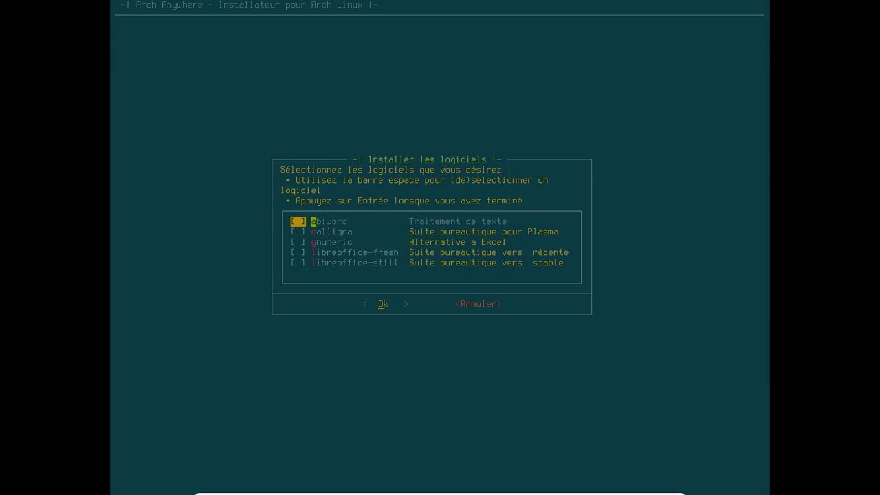
key(Down)
key(Down)
key(Down)
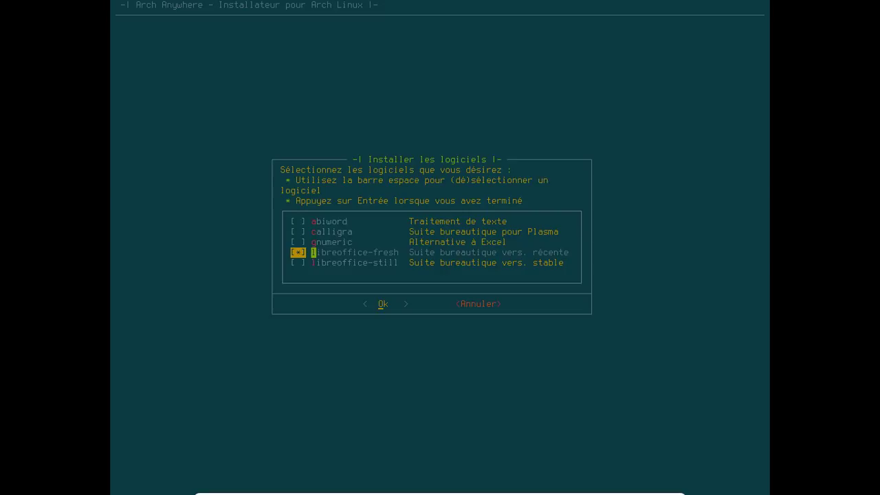
Confirm libreoffice-fresh, then add vim from the text editors list.
key(Return)
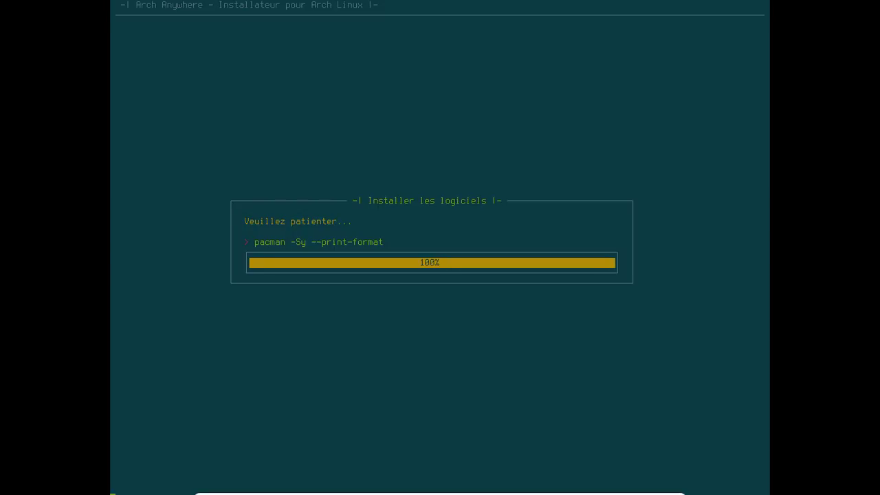
key(Return)
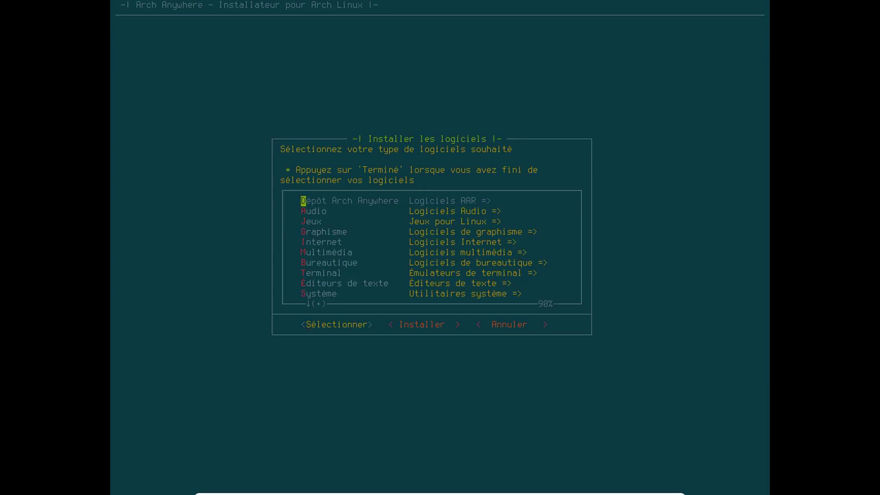
key(Down)
key(Down)
key(Down)
key(Down)
key(Down)
key(Down)
key(Down)
key(Down)
key(Return)
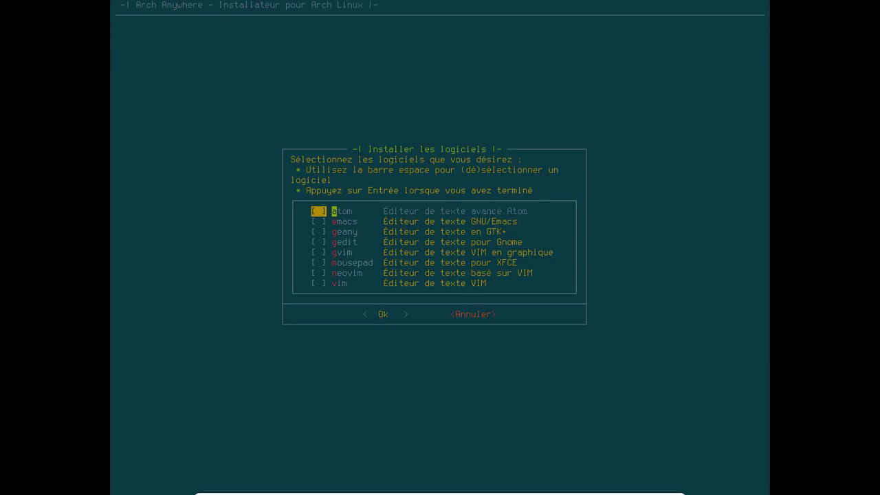
key(Down)
key(Down)
key(Down)
key(Down)
key(Down)
key(Down)
key(Down)
key(space)
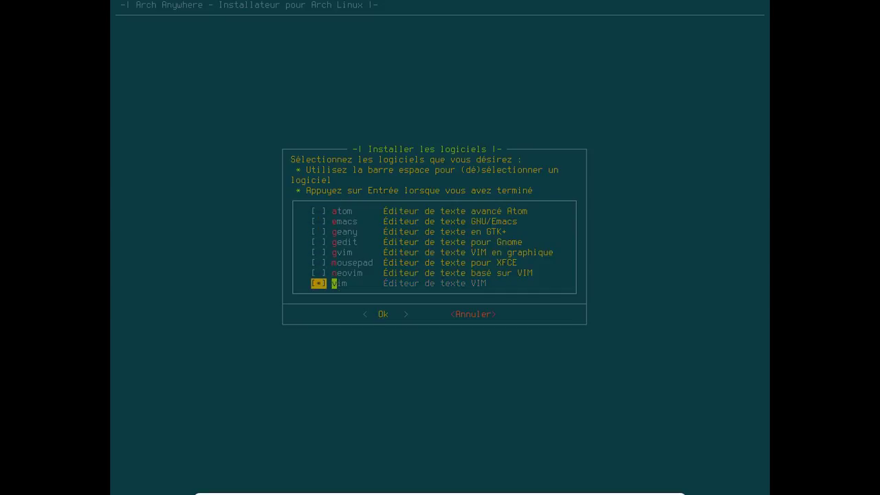
key(Up)
key(Up)
key(Up)
key(Up)
key(Up)
key(Up)
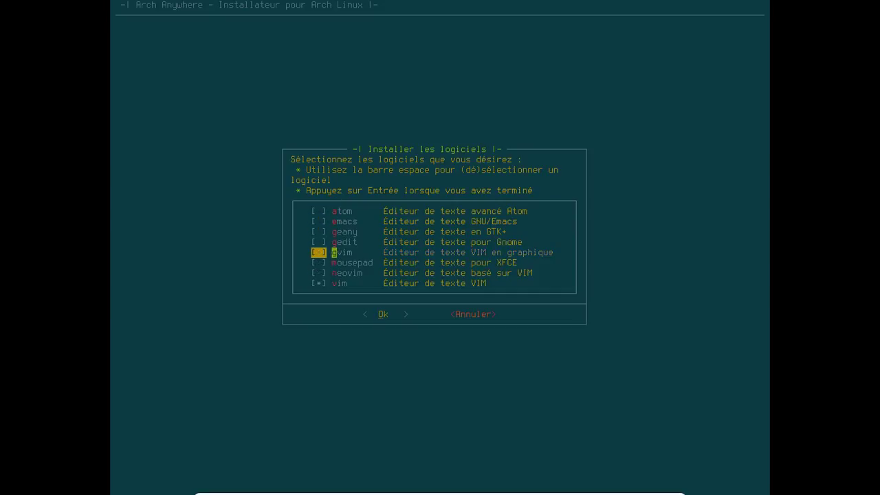
key(Return)
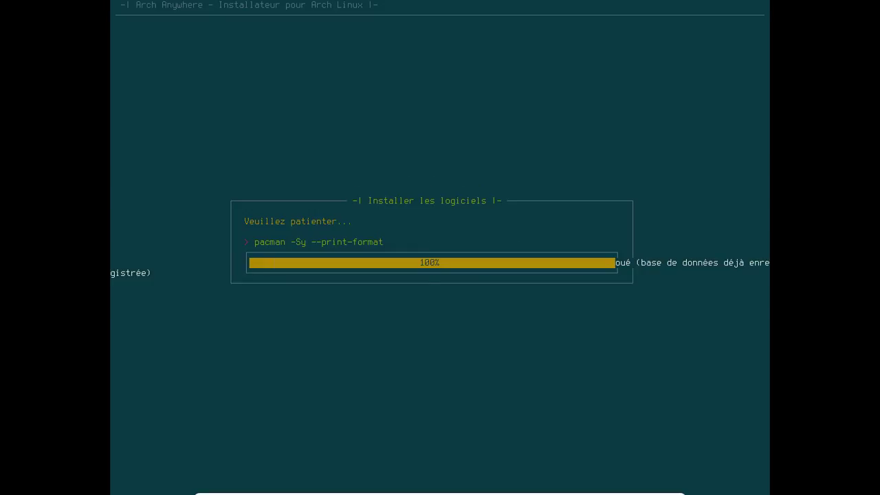
key(Return)
Mark git, gparted, screenfetch, ufw and wget under Système and confirm the selection.
key(Down)
key(Down)
key(Down)
key(Down)
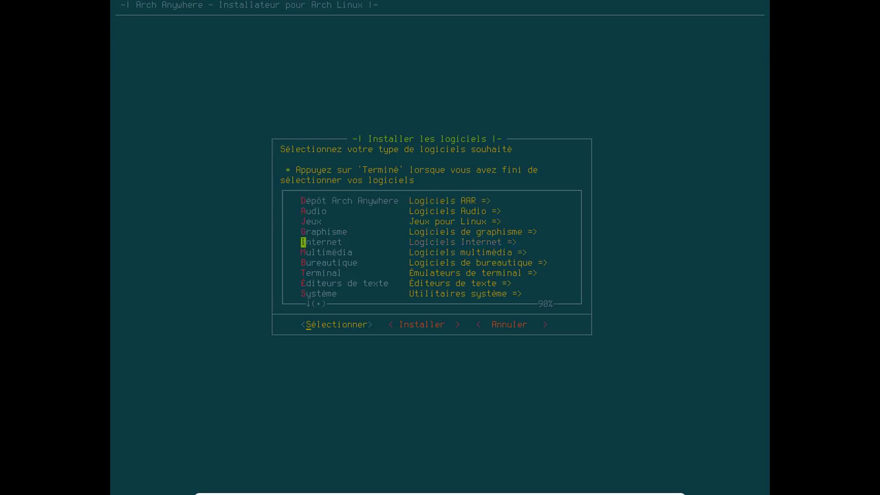
key(Down)
key(Down)
key(Down)
key(Down)
key(Down)
key(Return)
key(Down)
key(Down)
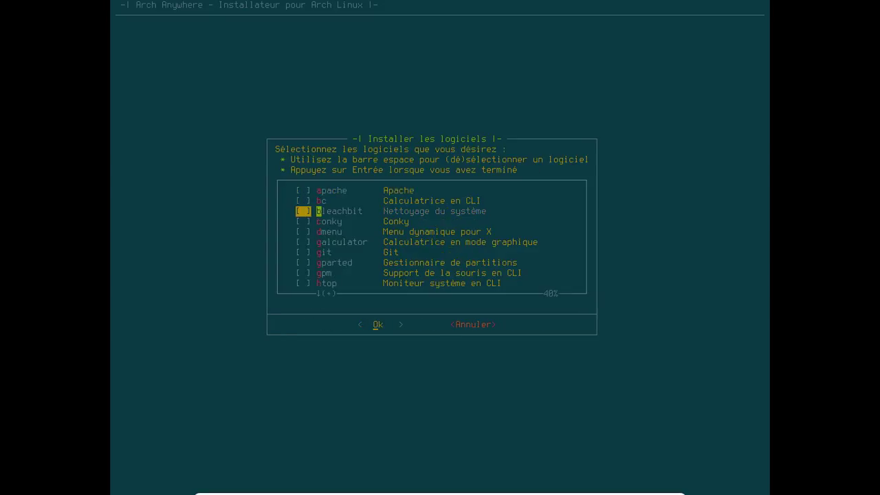
key(Down)
key(Down)
key(Down)
key(Down)
key(Down)
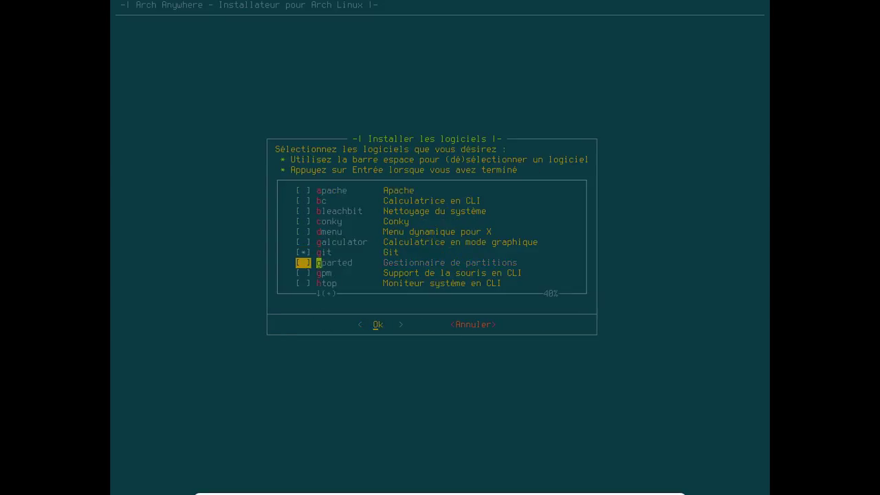
key(Down)
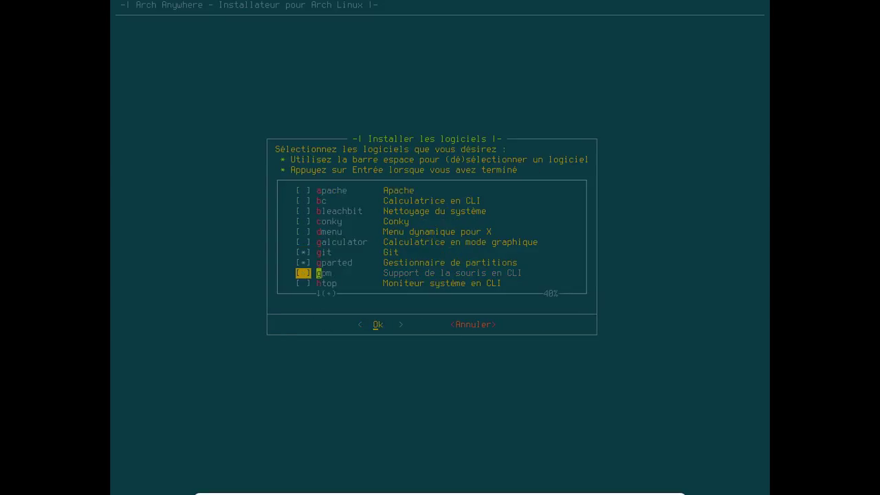
key(Down)
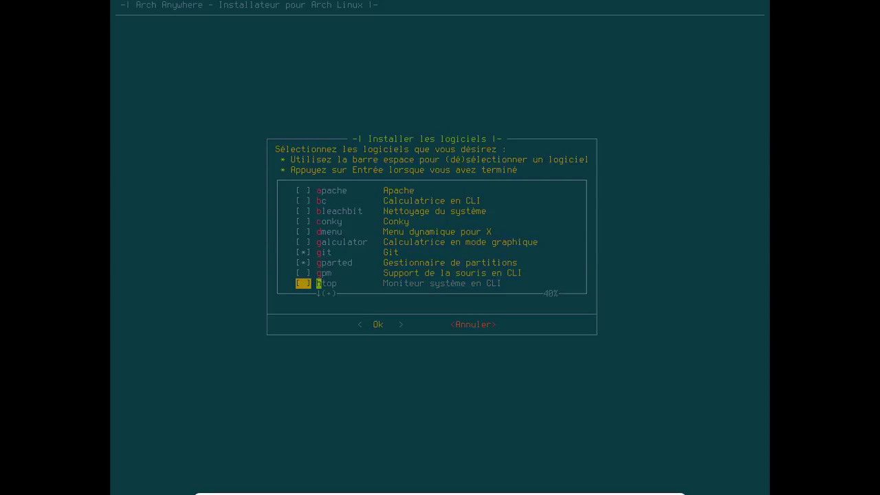
key(Down)
key(Down)
key(Down)
key(Down)
key(Down)
key(Down)
key(Down)
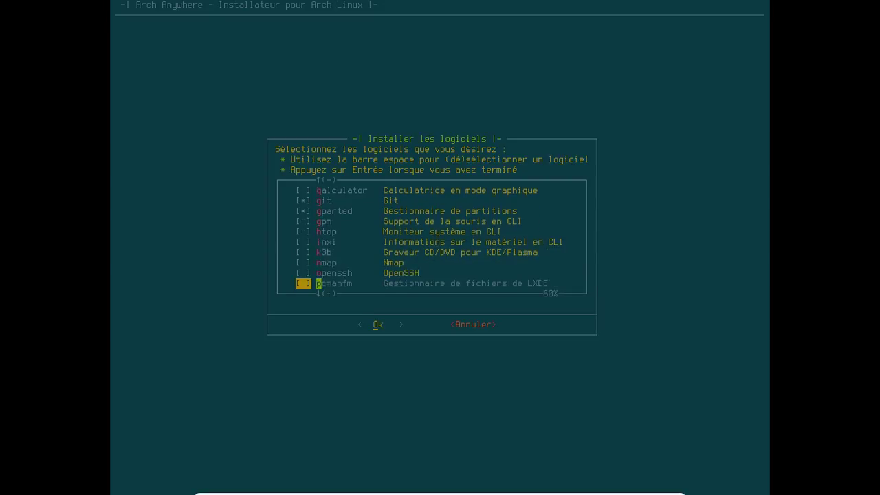
key(Down)
key(space)
key(Down)
key(Down)
key(Down)
key(Down)
key(Down)
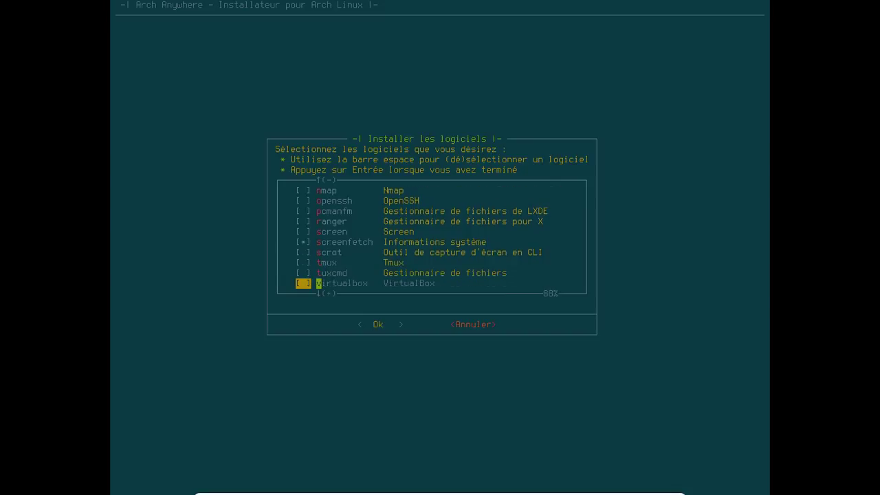
key(space)
key(Down)
key(space)
key(Down)
key(Return)
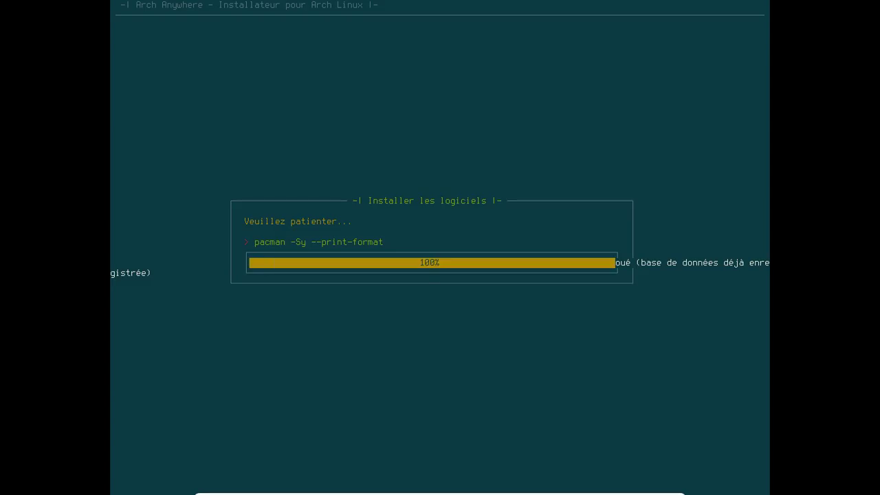
key(Return)
key(Down)
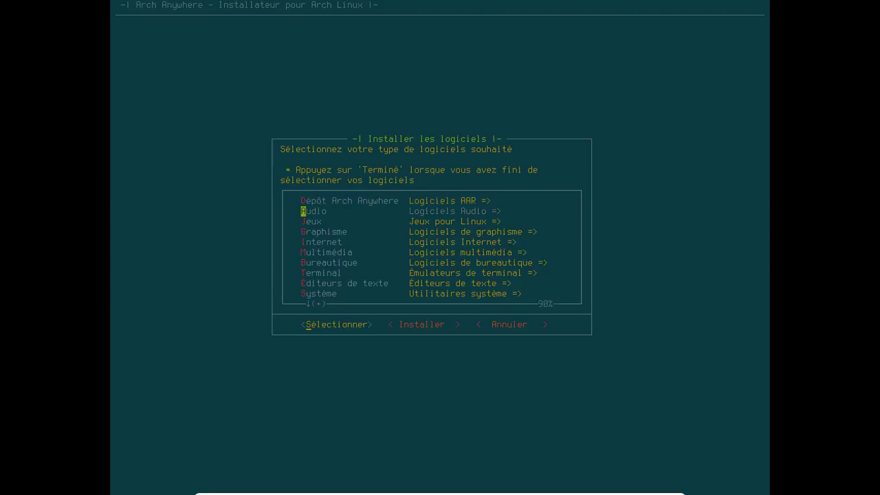
Finish software selection with Terminé and confirm installing the base system on /dev/sda.
key(t)
key(t)
key(Return)
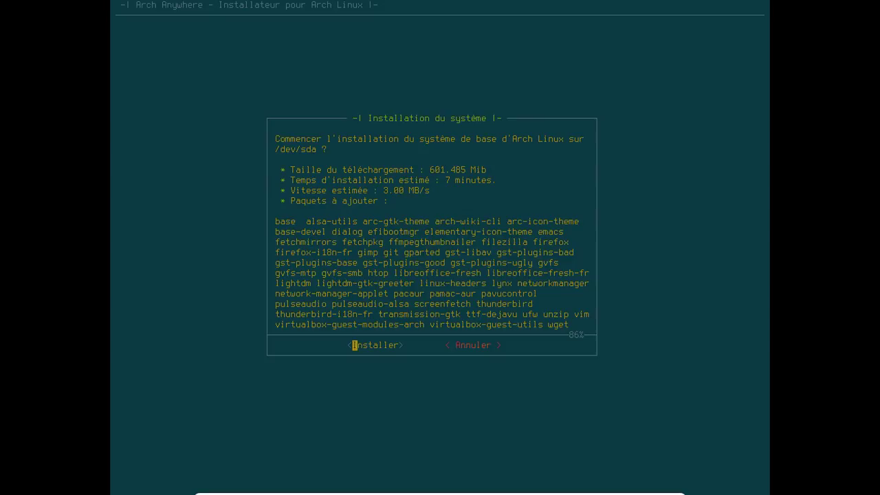
key(Return)
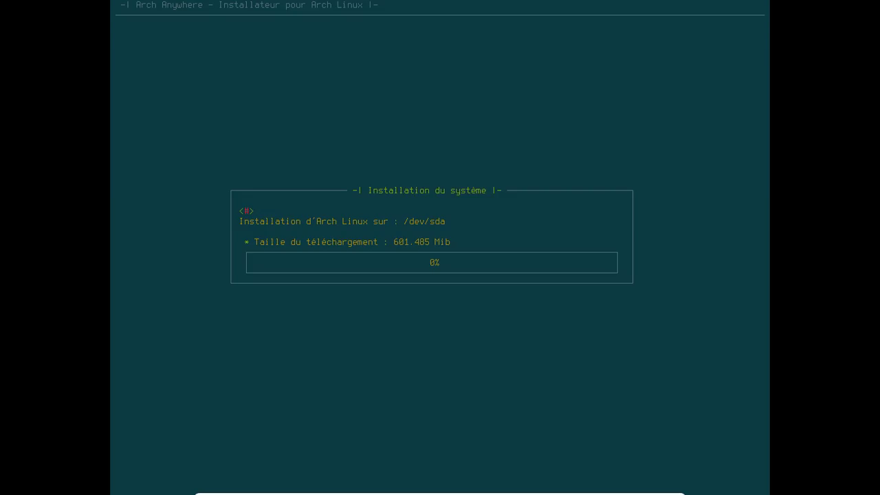
Wait for the 601.485 MiB base system download and install to reach 100%.
key(ctrl+f)
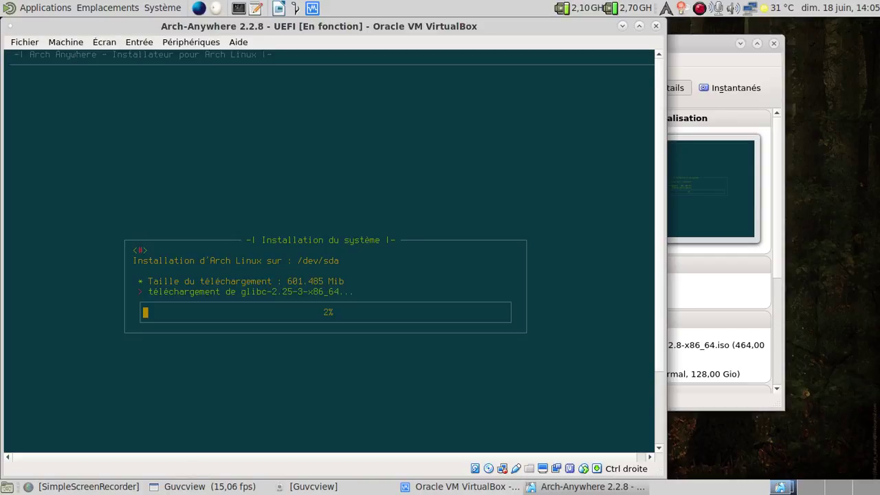
click(221, 488)
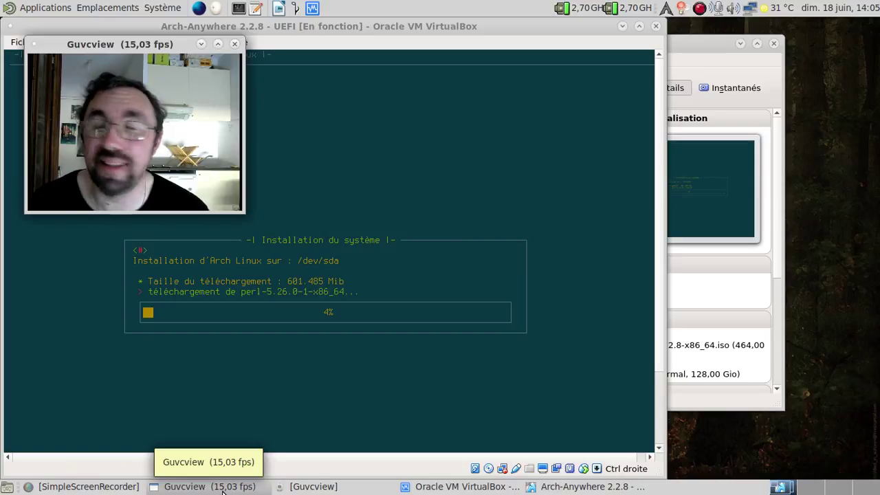
right_click(698, 10)
click(727, 53)
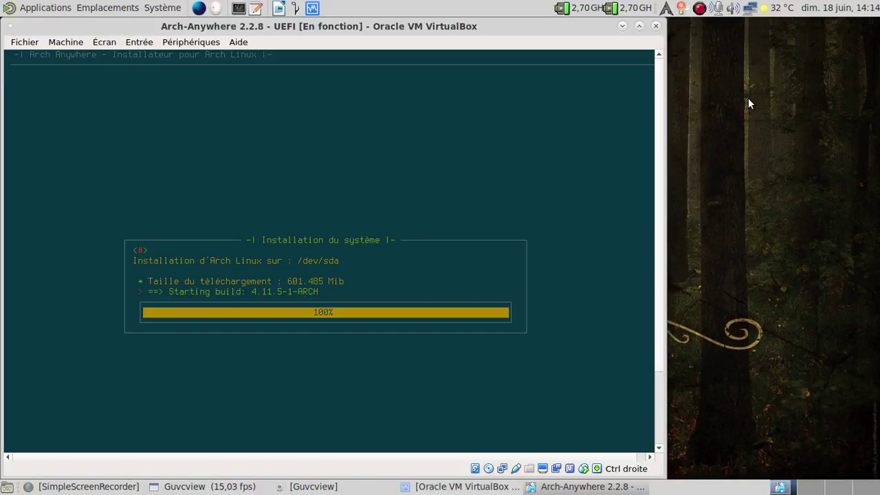
Wait for installation to finish and system configuration to run pacman -Sy to 100%.
click(203, 485)
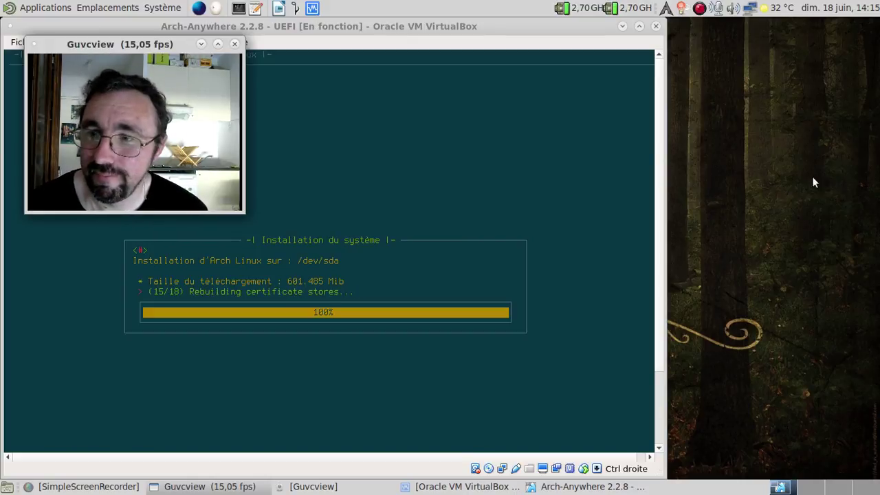
click(201, 43)
key(ctrl+f)
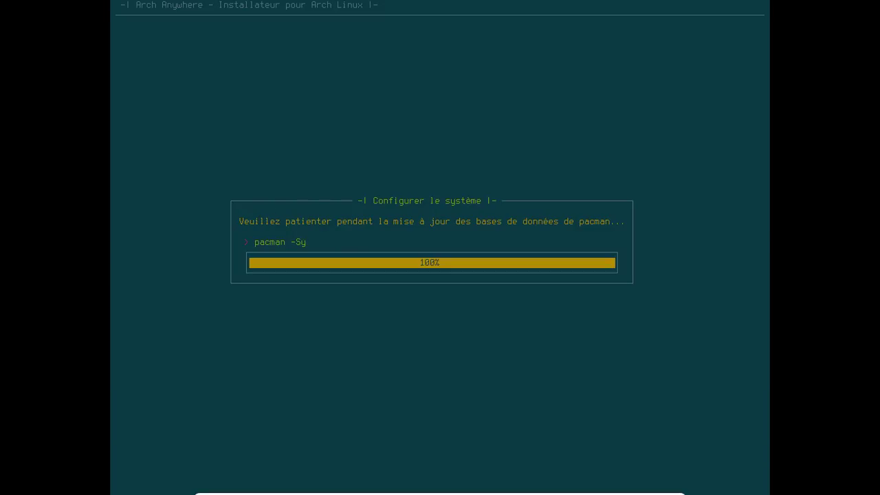
Set the hostname to 'fredo-uefi' and enter the root password twice.
key(Home)
text(fredo-)
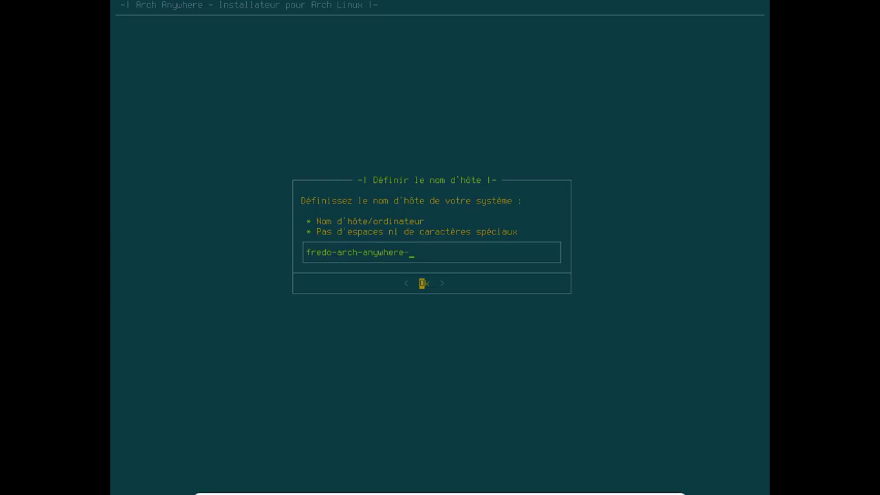
text(uefi)
key(Return)
text(*)
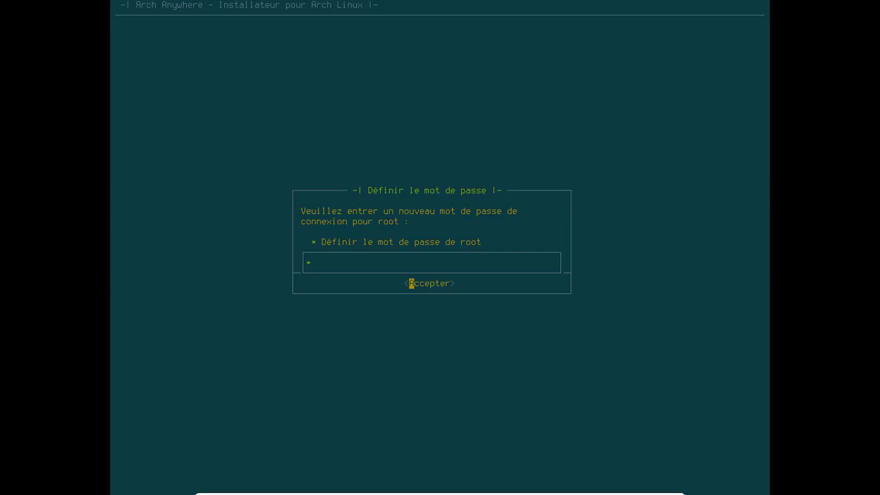
text(*****)
key(Return)
text(*******)
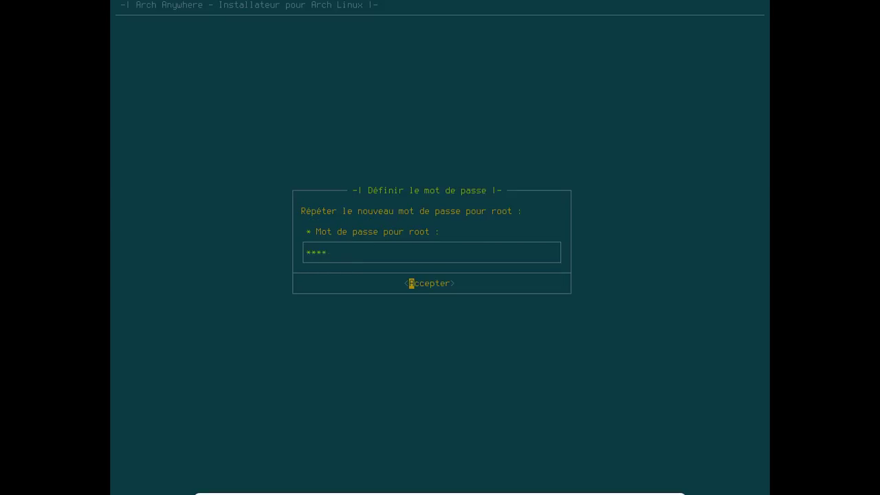
key(Return)
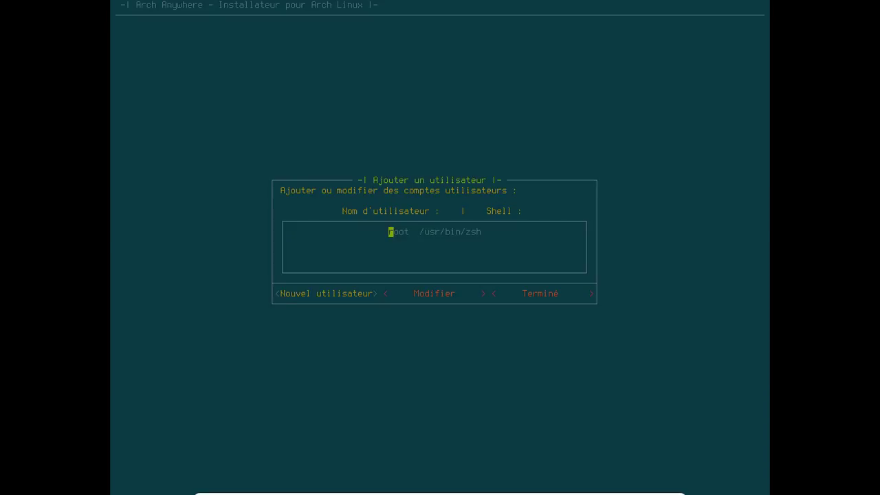
Add a new user account with its username and password, then choose Terminé.
key(Return)
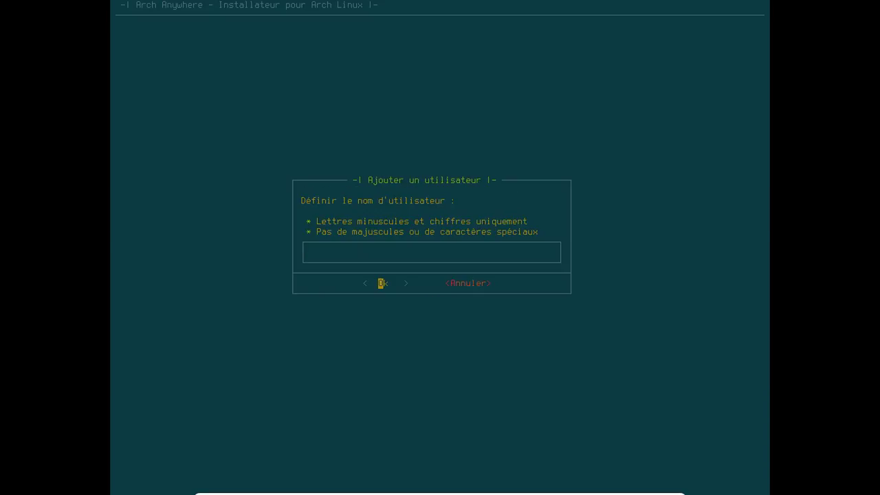
text(fred)
key(Return)
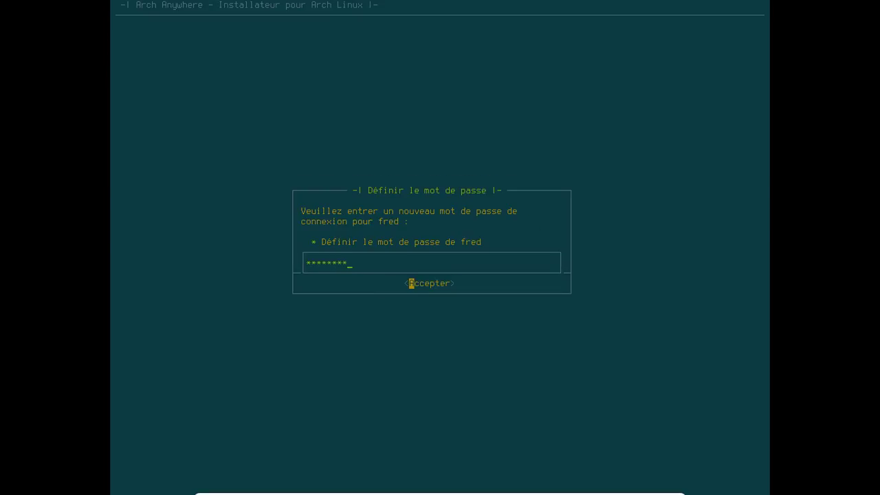
key(Return)
text(********)
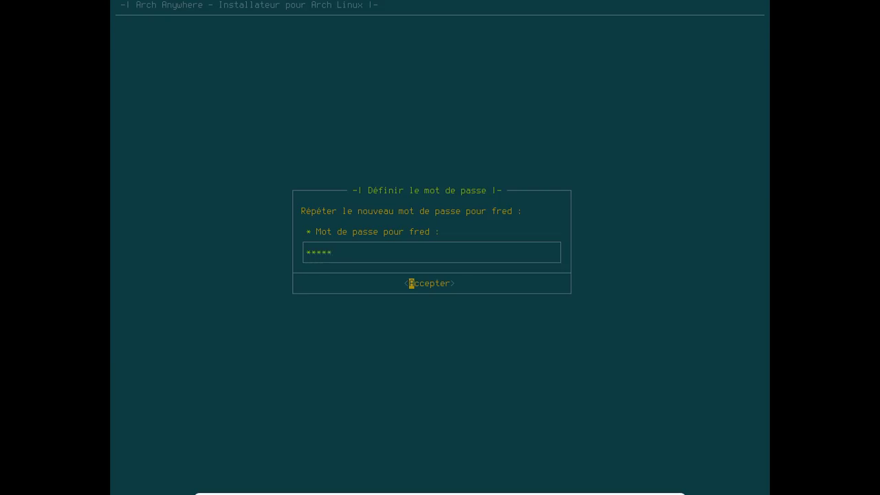
key(Return)
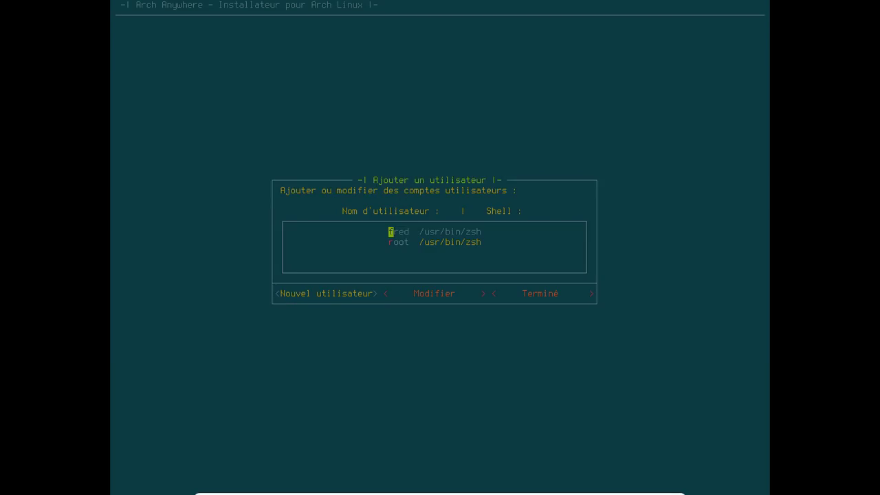
key(Right)
key(Right)
key(Return)
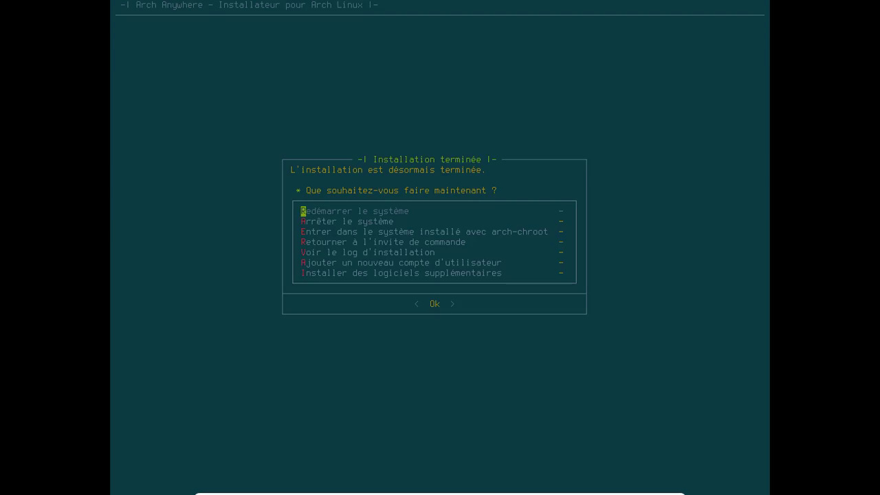
Enter the installed system via arch-chroot and set the new user's full name with chfn.
key(Down)
key(Down)
key(Return)
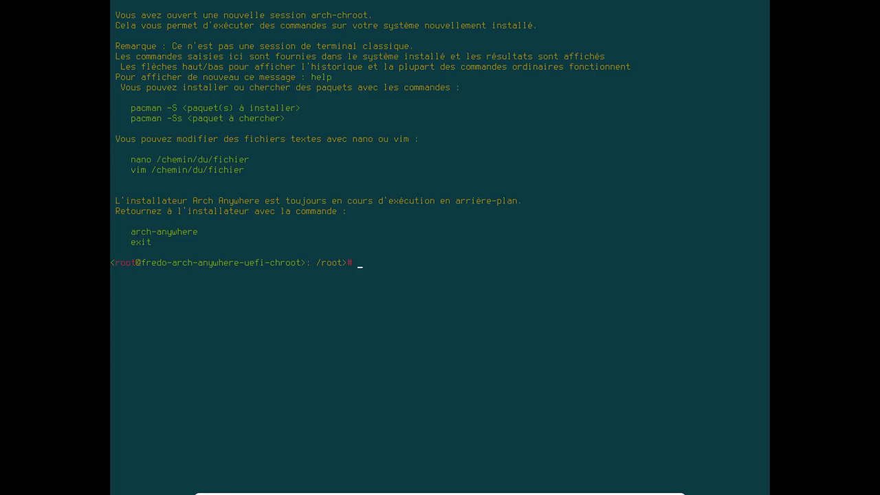
text(chfn fred)
key(Return)
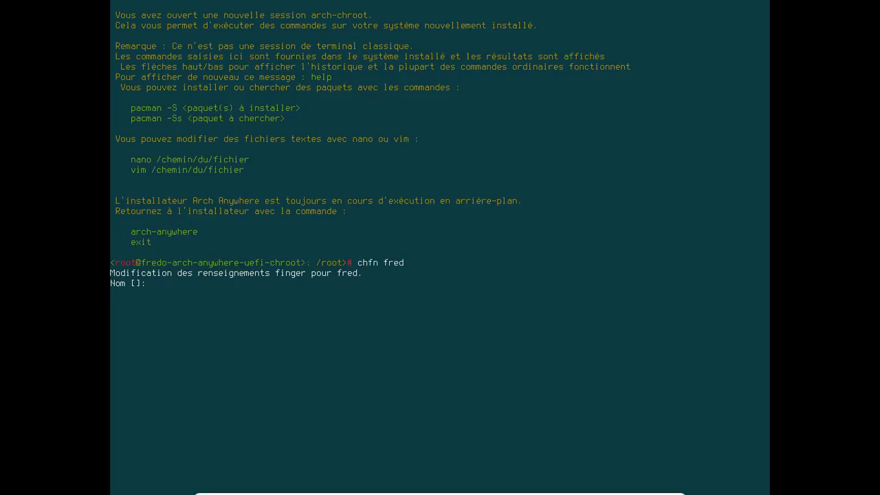
text(Frederic Bezies)
key(Return)
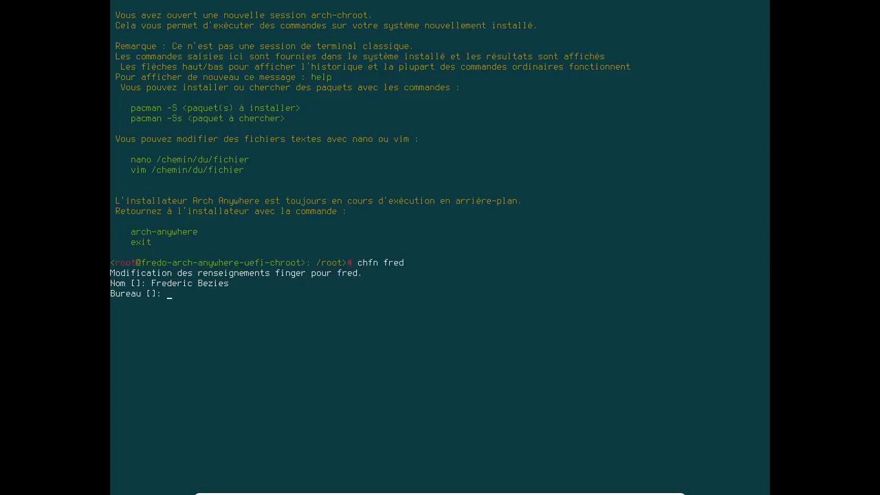
key(Return)
key(Return)
key(Return)
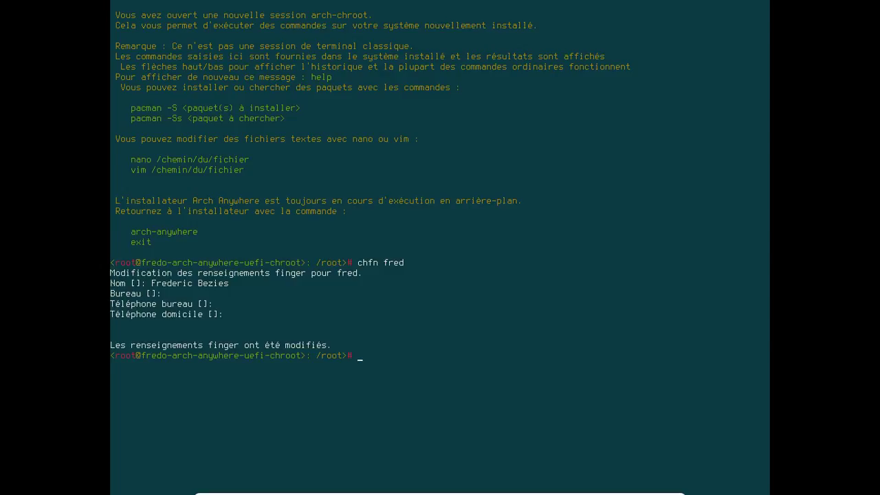
text(nano /etc/p)
text(acman)
text(.cfi)
text(onf)
Comment out the [arch-anywhere] repository lines in /etc/pacman.conf with ### and save.
key(Return)
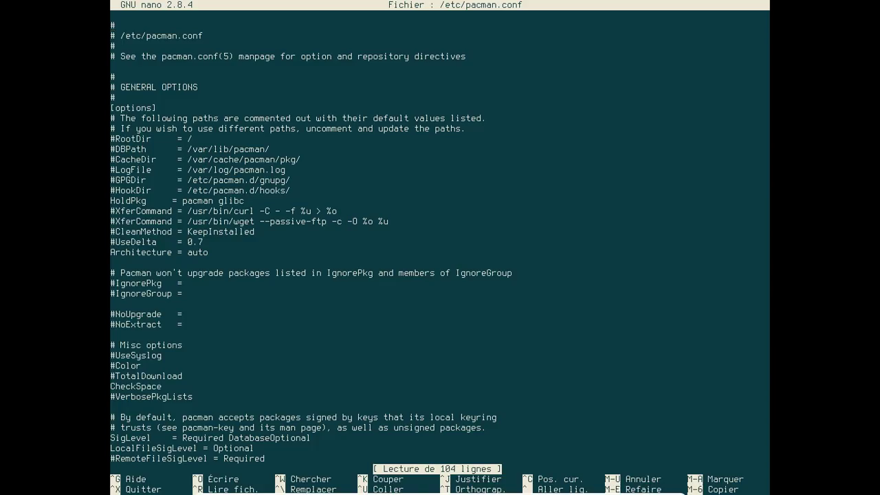
key(Down)
key(Down)
key(Down)
key(Down)
key(Down)
key(Down)
key(Down)
key(Down)
key(Down)
key(Down)
key(Down)
key(Down)
key(Down)
key(Down)
key(Down)
key(Down)
key(Down)
key(Down)
key(Down)
key(Down)
key(Down)
key(Down)
key(Down)
key(Down)
key(Down)
key(Down)
key(Down)
key(Down)
key(Down)
key(Down)
key(Down)
key(Down)
key(Down)
key(Down)
key(Down)
key(Down)
key(Down)
key(Down)
key(Down)
key(Down)
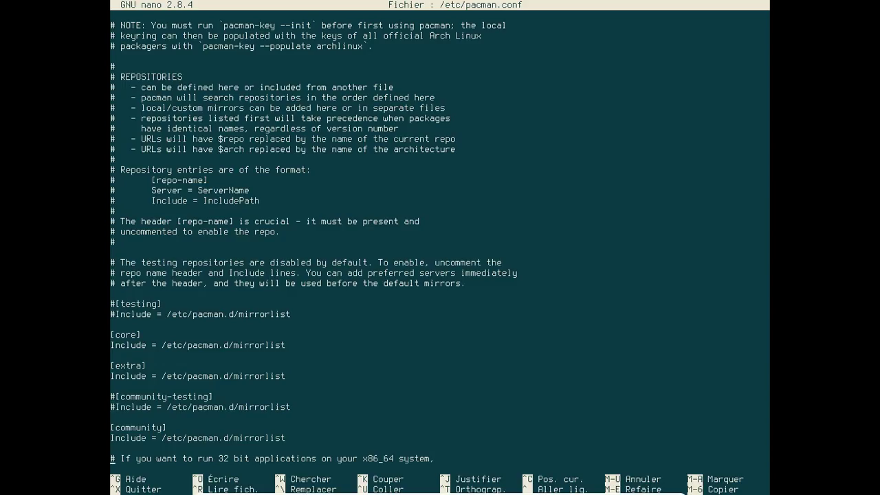
key(Down)
key(Down)
key(Down)
key(Down)
key(Down)
key(Down)
key(Down)
key(Down)
key(Down)
key(Down)
key(Down)
key(Down)
key(Down)
key(Down)
key(Down)
key(Down)
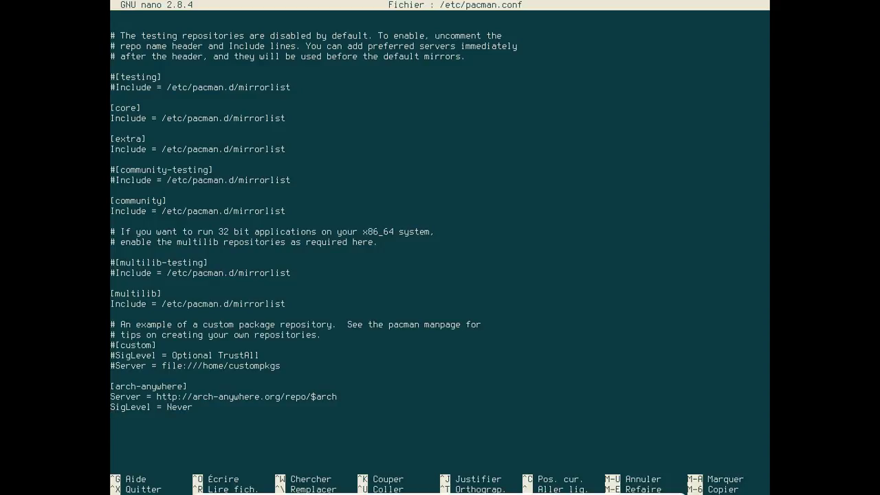
text(#)
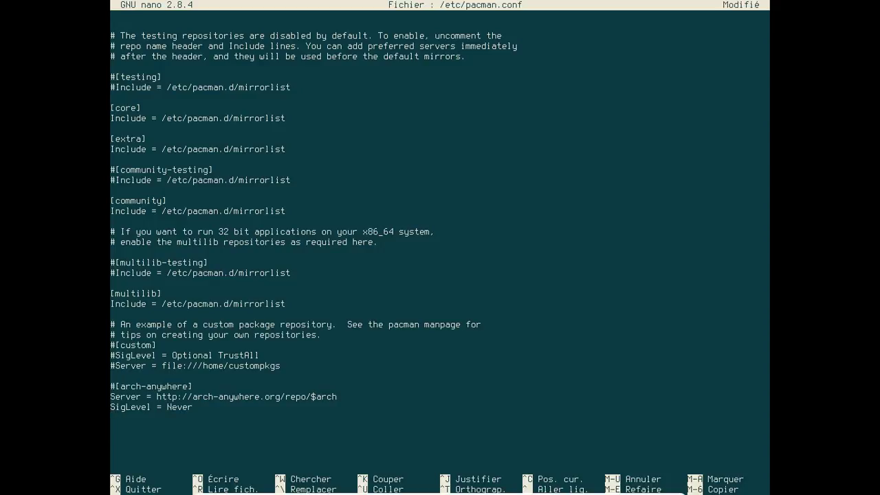
text(#)
text(#)
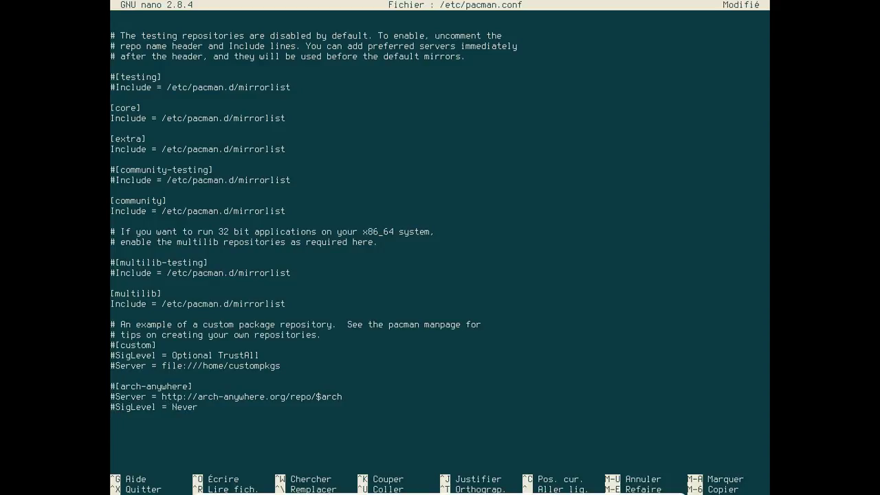
key(ctrl+x)
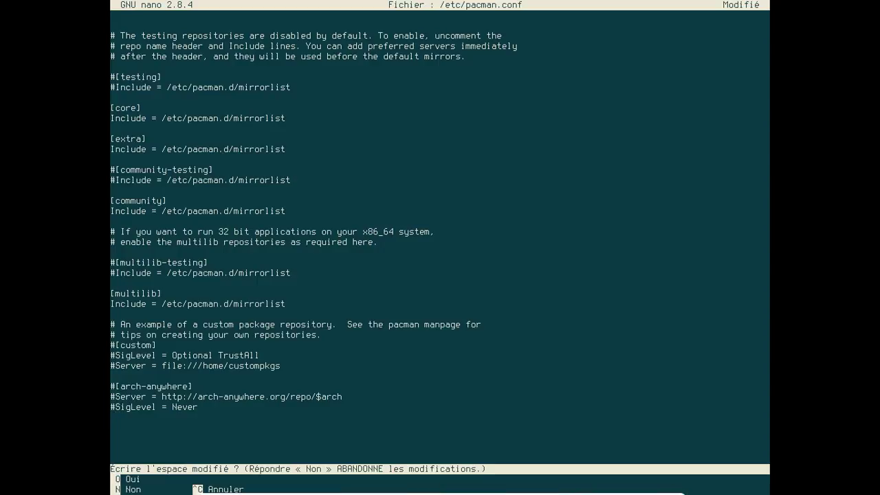
key(o)
key(Return)
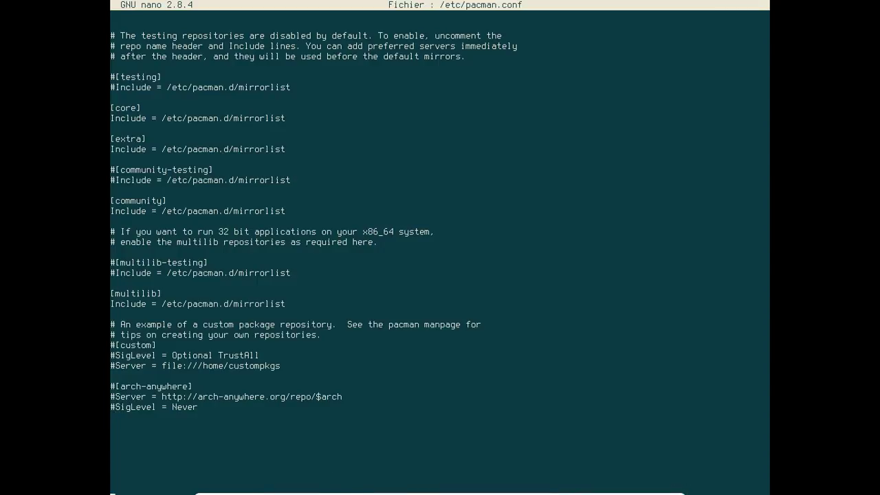
Leave the chroot shell and select Redémarrer le système in the final menu.
text(exit)
key(Return)
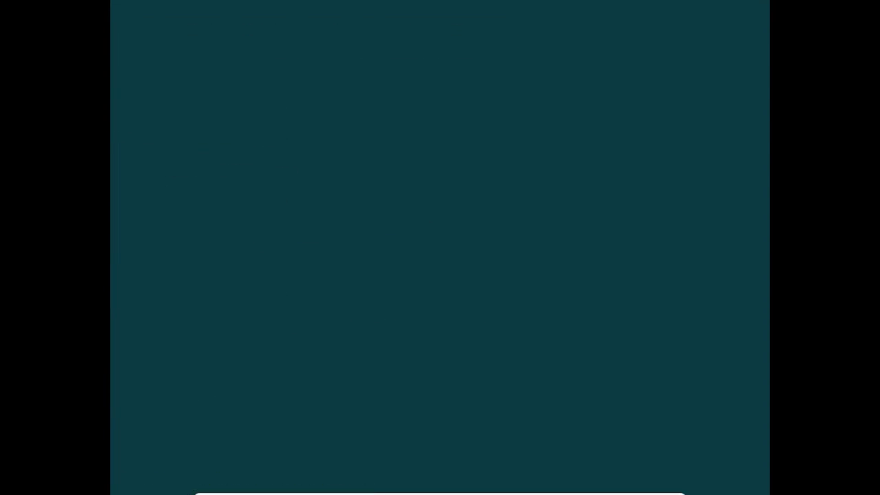
key(Down)
key(Up)
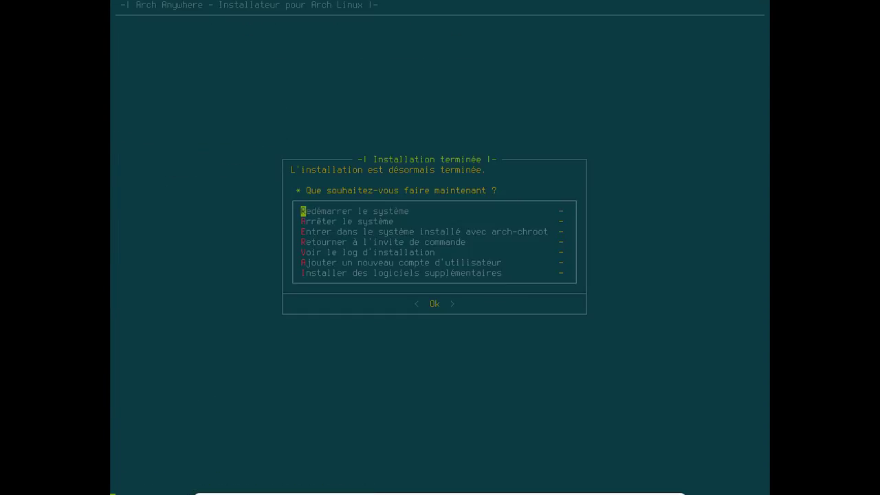
Reboot into the newly installed Arch Linux, reaching the LightDM login screen.
key(Return)
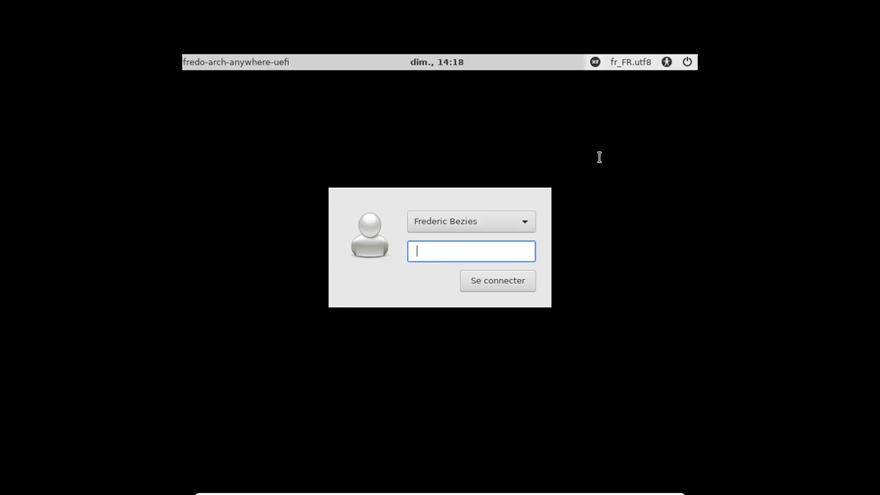
Log in to the new Arch Anywhere Xfce system with the account password in LightDM.
text(********)
key(Return)
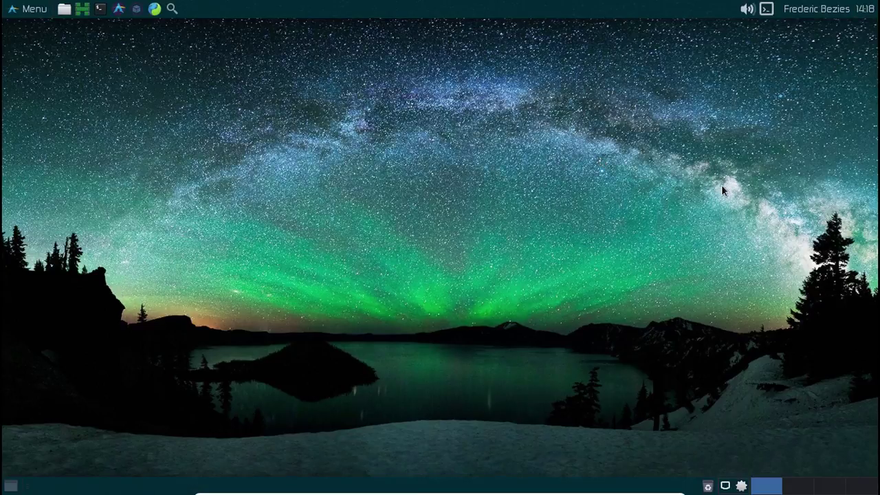
Launch Pamac from the tray and unlock its Préférences with the administrator password.
right_click(741, 485)
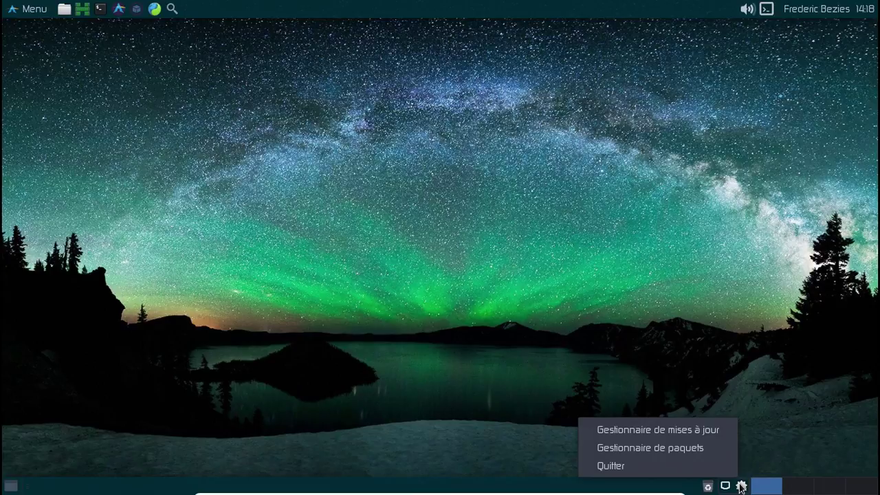
click(696, 448)
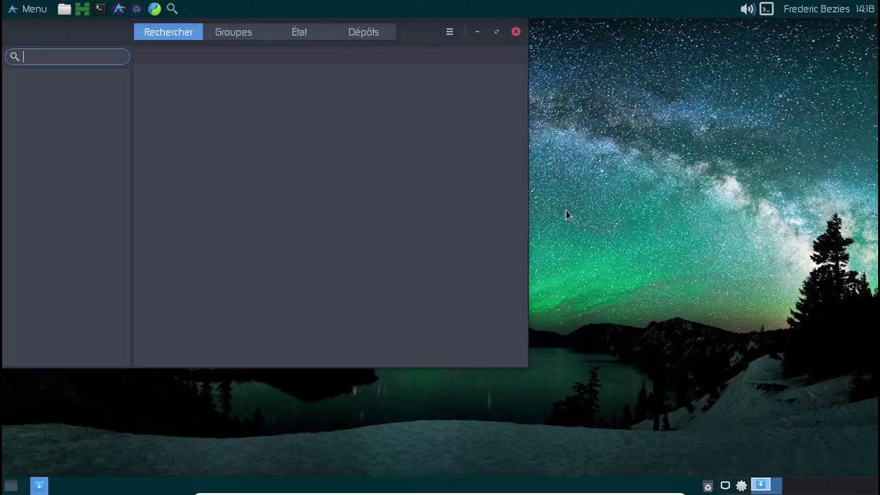
click(449, 32)
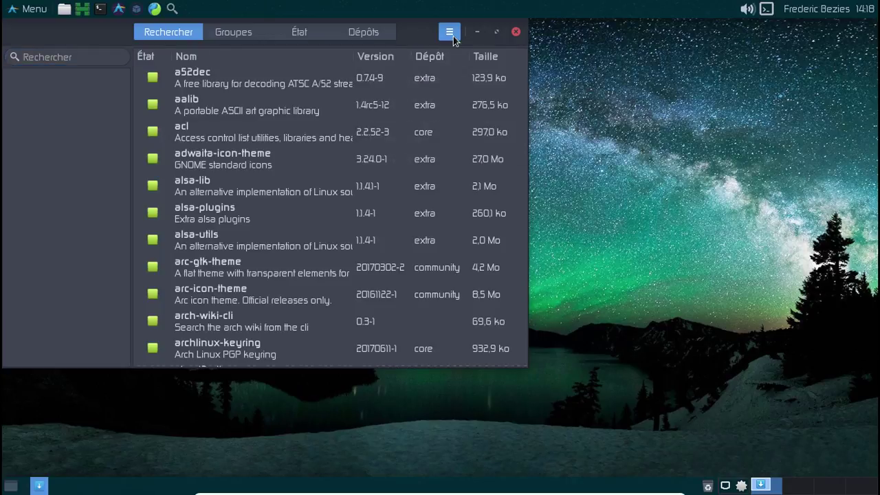
click(453, 35)
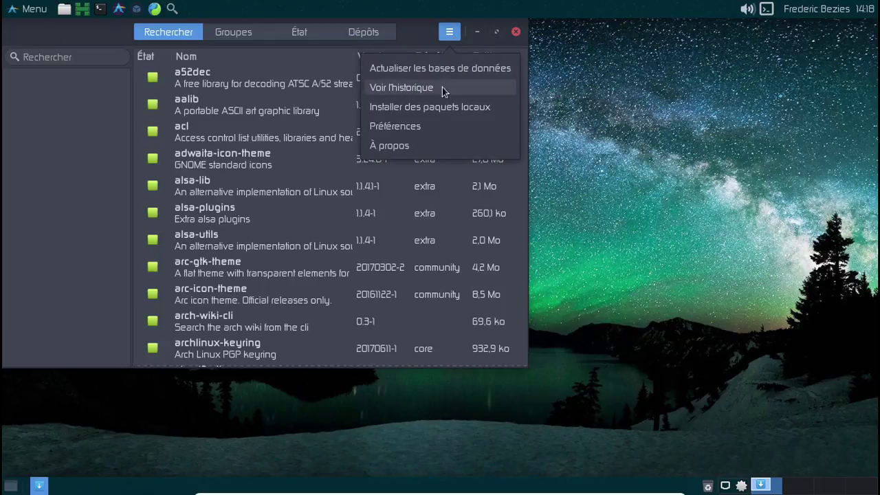
click(444, 121)
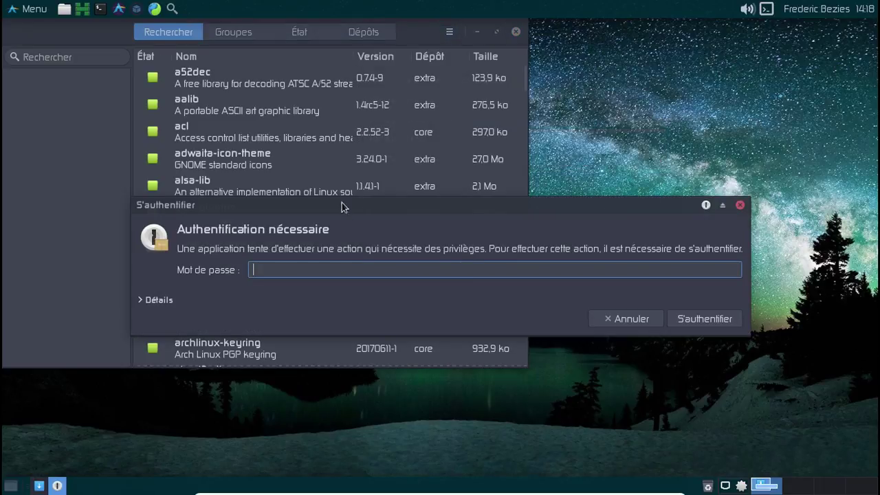
text(••••••)
key(BackSpace)
key(BackSpace)
key(BackSpace)
key(BackSpace)
key(BackSpace)
key(BackSpace)
text(••••••••)
key(Return)
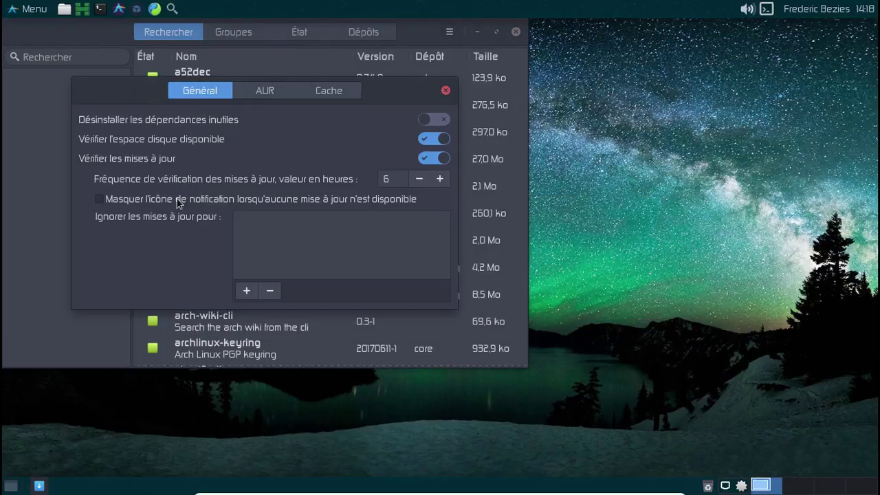
Enable 'Activer le support d'AUR' on the AUR tab, then close preferences and recentre Pamac.
click(275, 92)
click(430, 153)
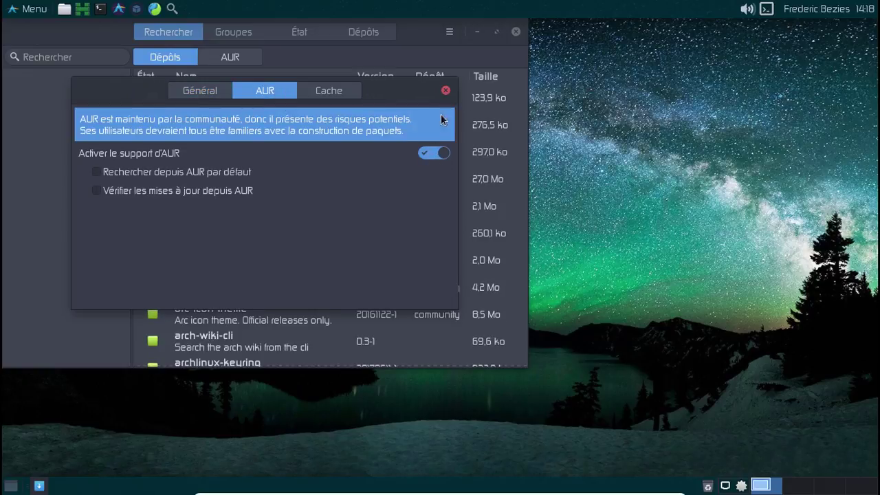
click(445, 90)
drag(435, 44, 534, 61)
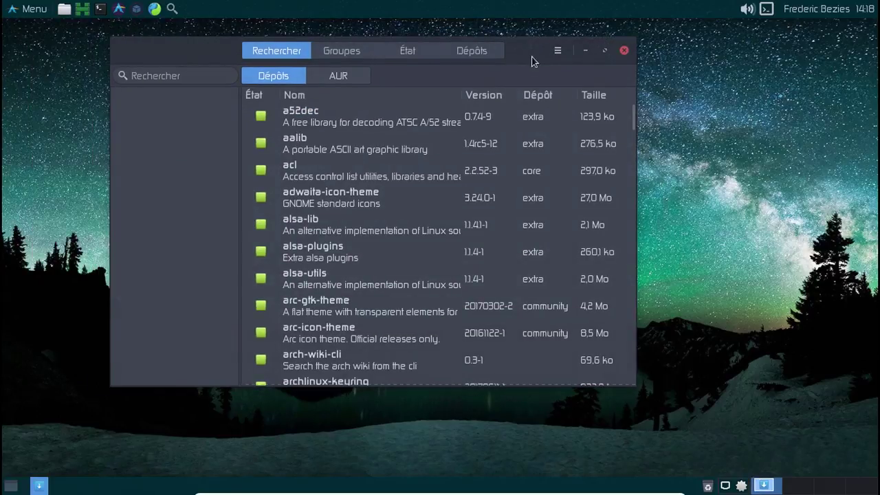
click(771, 11)
text(uname -a)
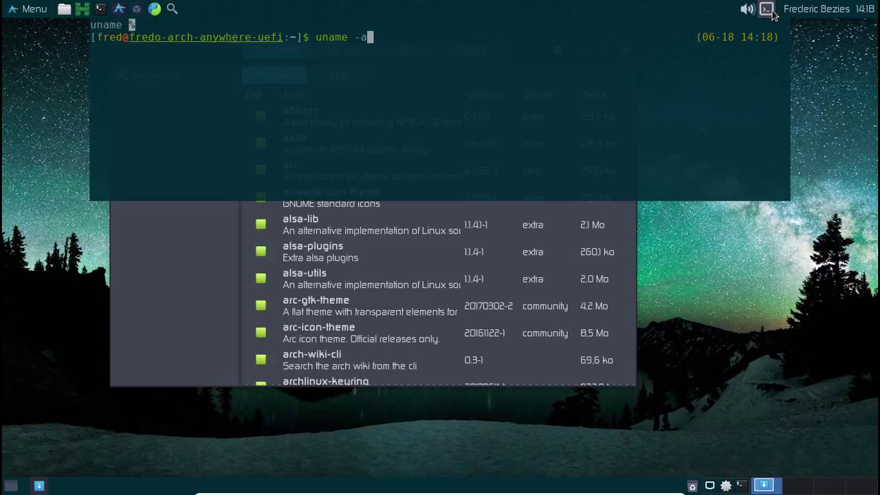
key(Return)
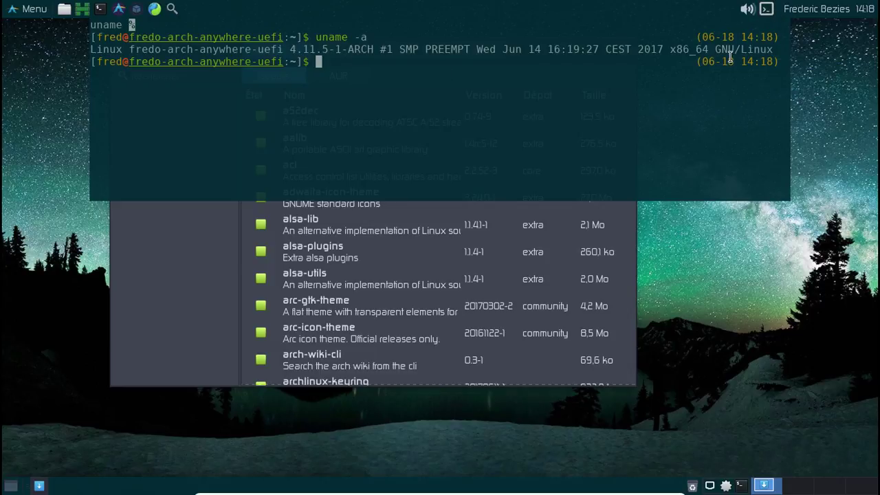
text(exit)
key(Return)
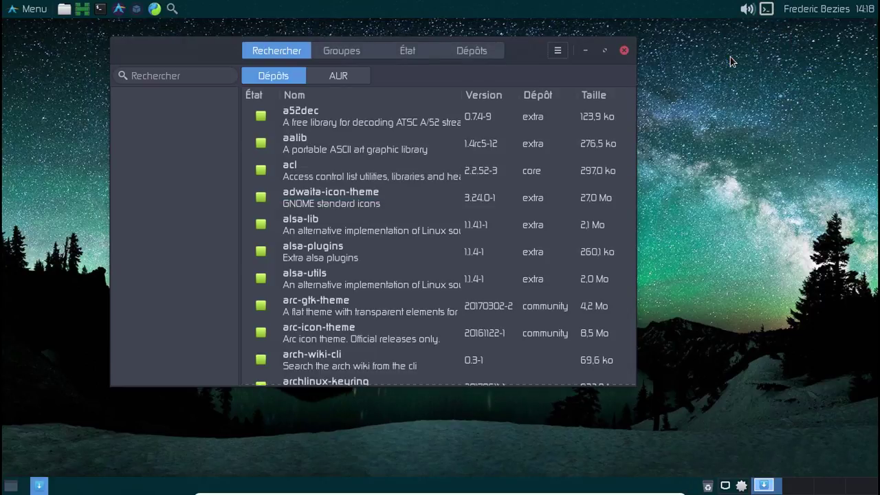
List Pamac's État > Étrangers packages, then launch the terminal package helper menu from the panel.
click(404, 55)
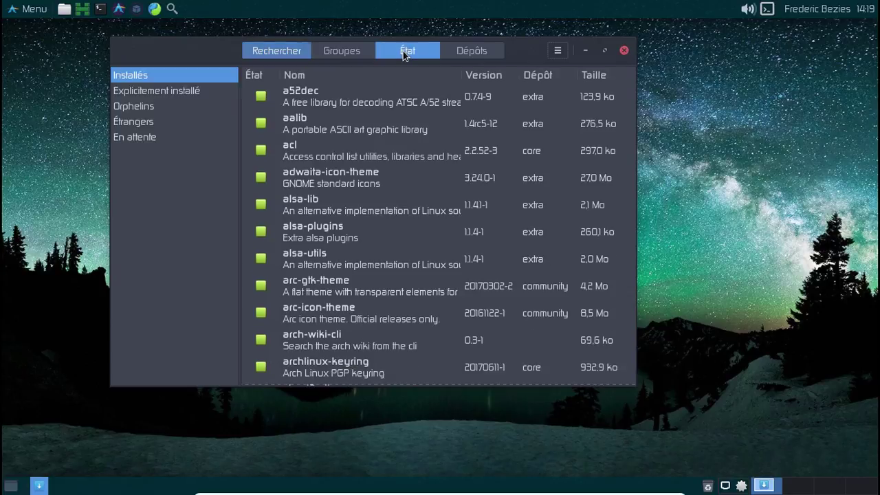
click(144, 121)
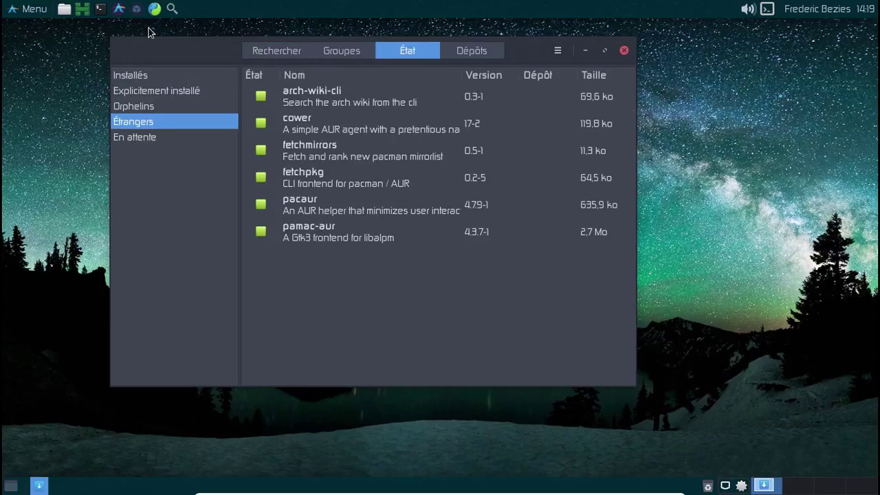
click(120, 12)
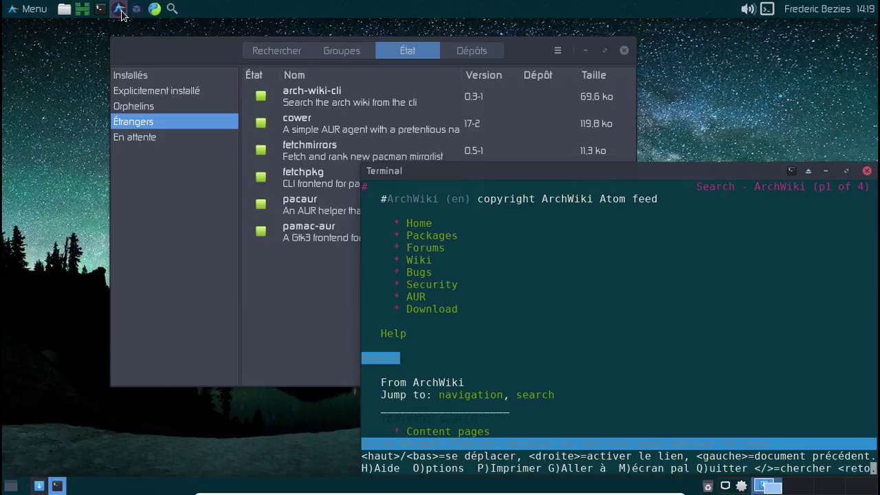
click(867, 170)
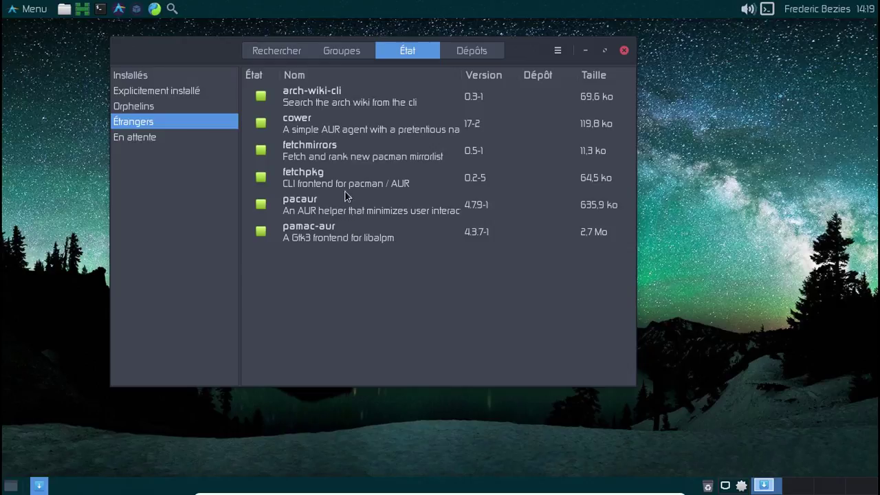
click(135, 10)
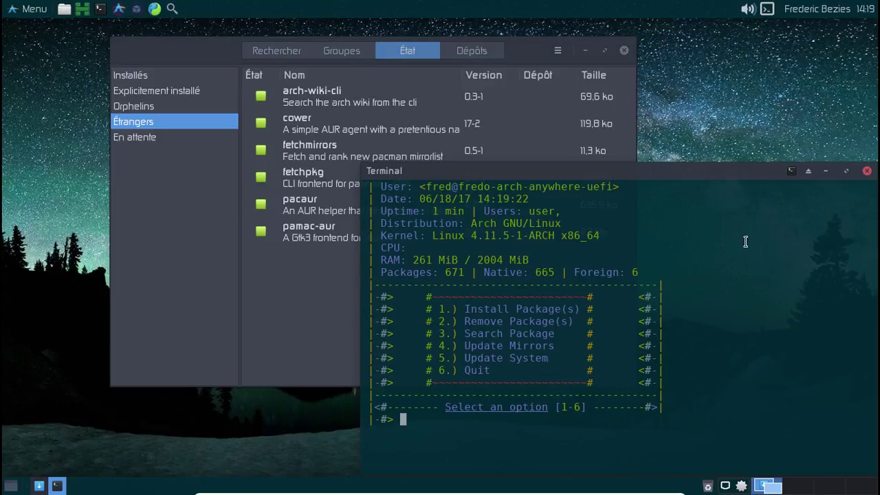
Remove the foreign fetchpkg package through Appliquer and Valider, then close Pamac.
click(866, 171)
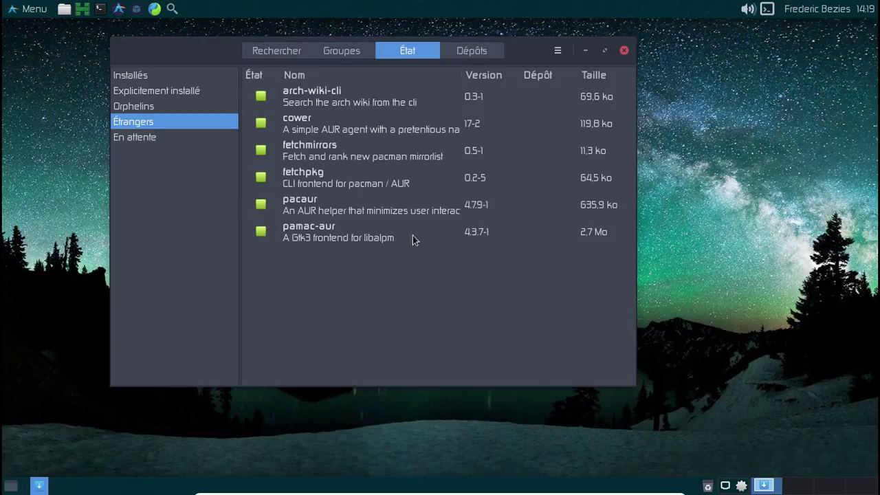
click(261, 180)
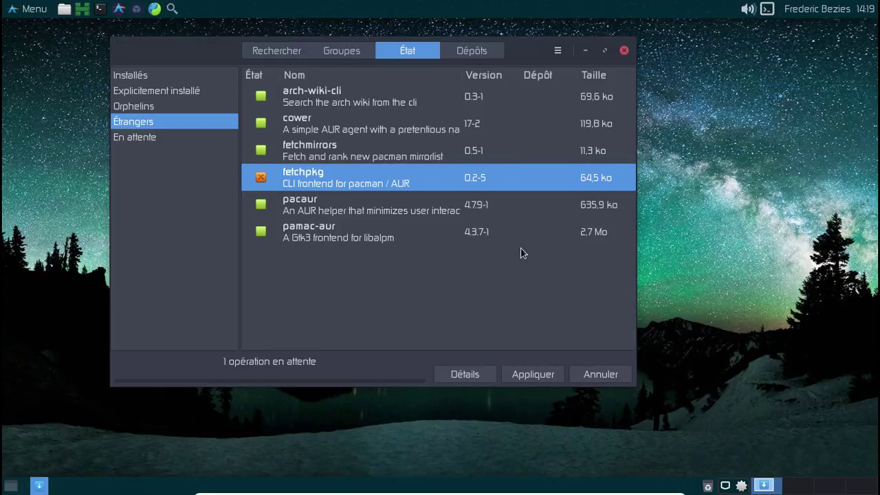
click(547, 374)
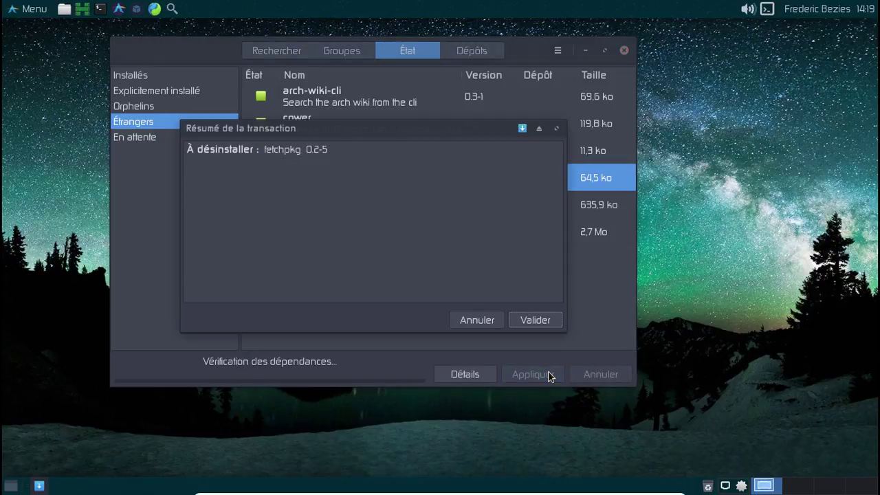
click(517, 321)
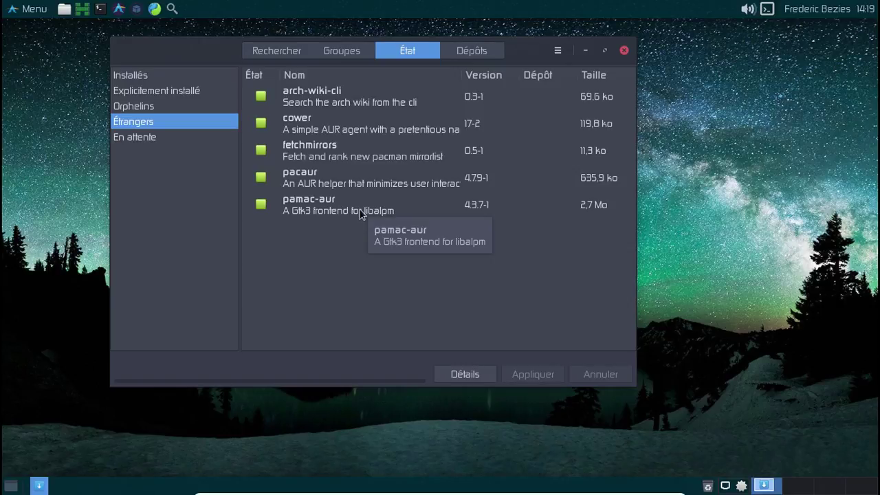
click(624, 50)
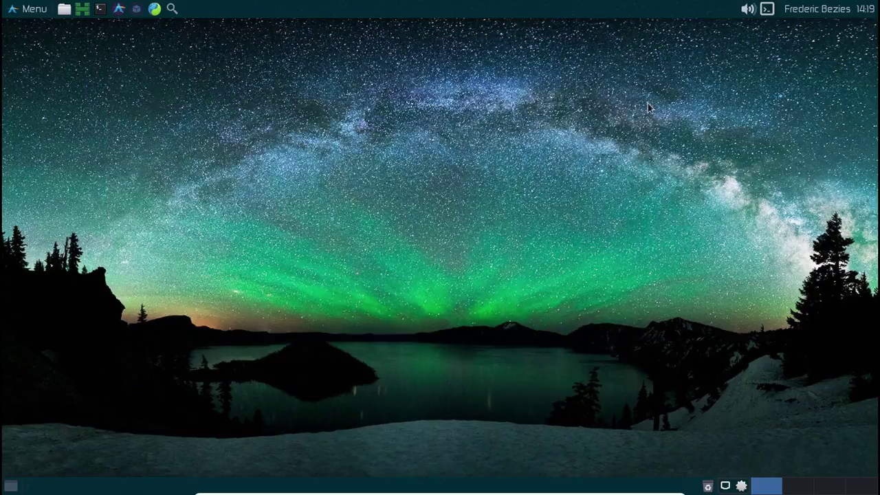
right_click(743, 487)
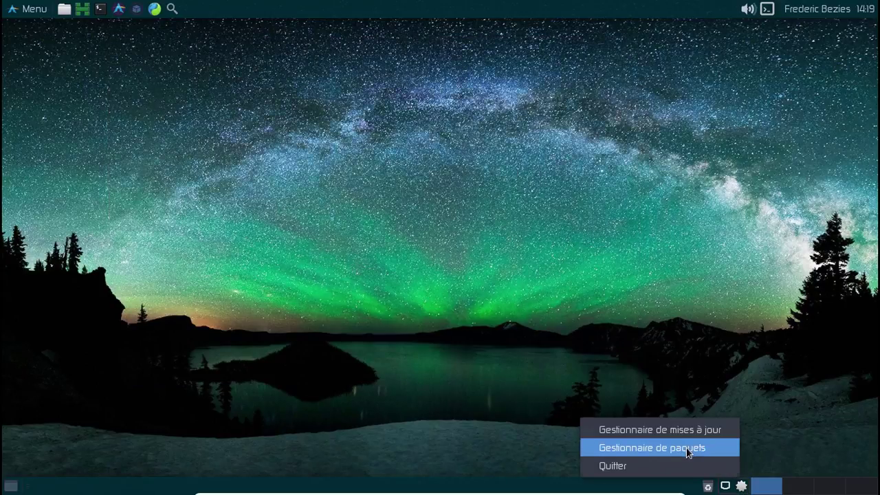
click(687, 448)
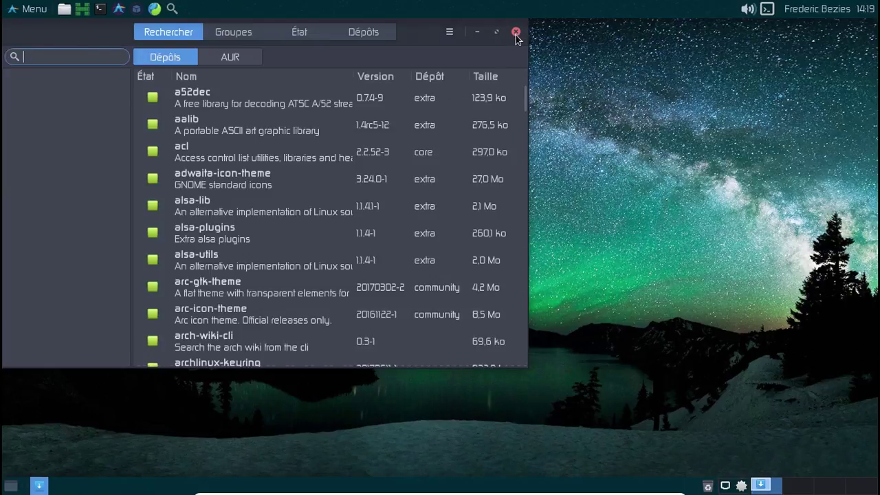
click(515, 34)
right_click(742, 487)
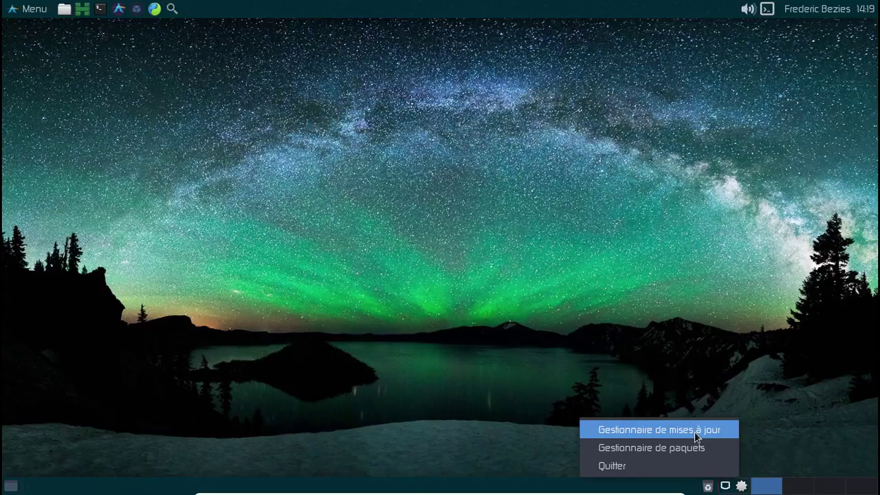
click(694, 431)
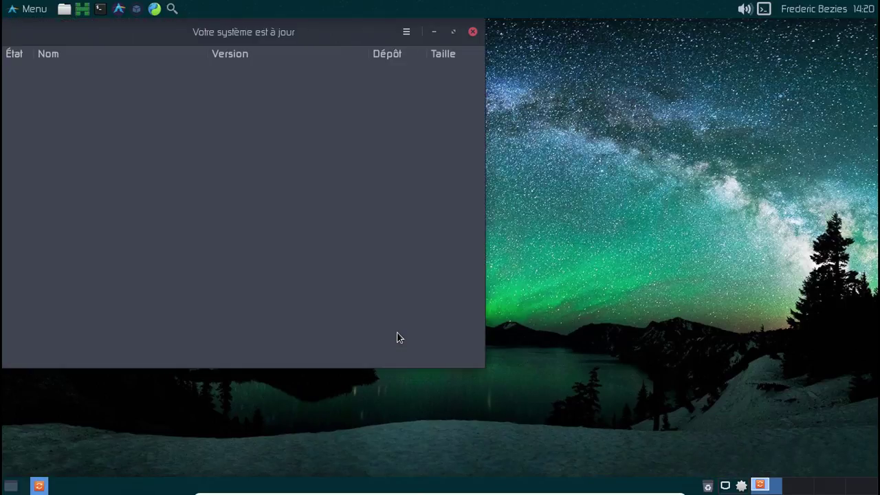
click(472, 32)
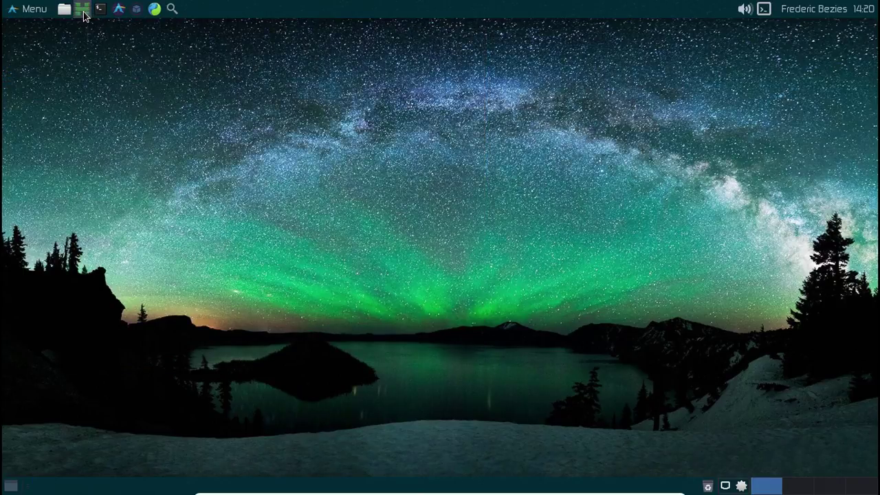
click(13, 17)
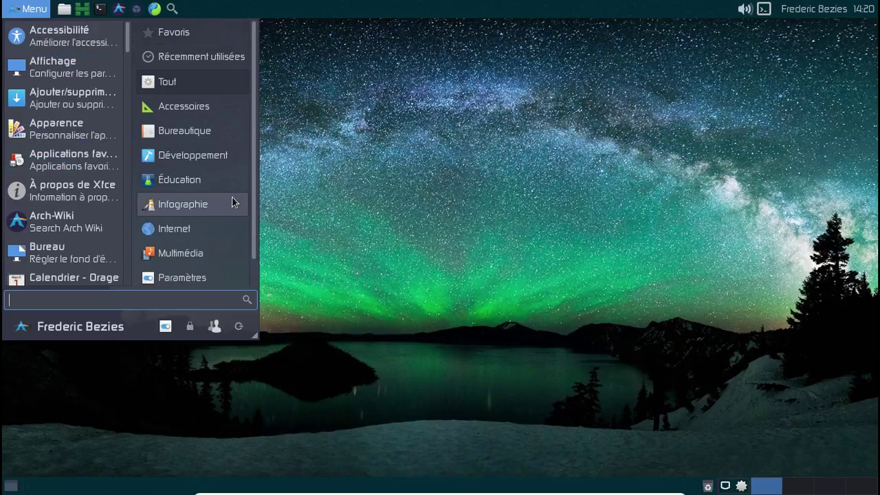
mouse_move(225, 191)
mouse_move(206, 159)
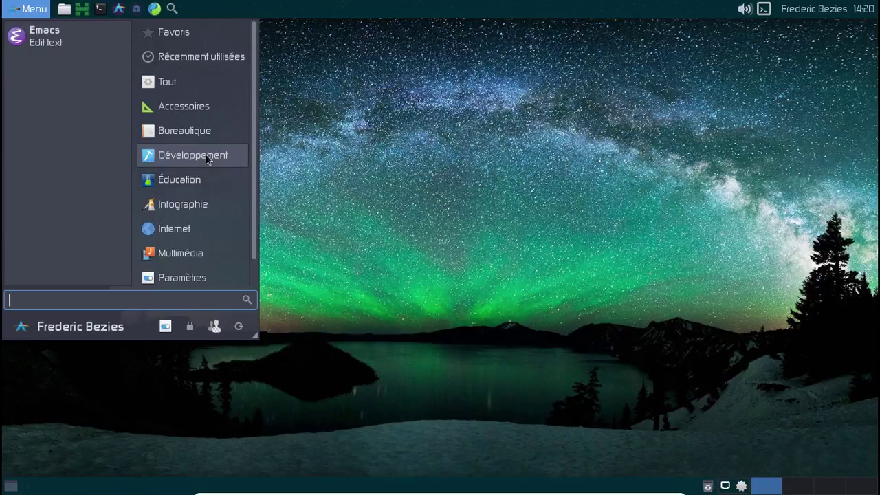
mouse_move(201, 140)
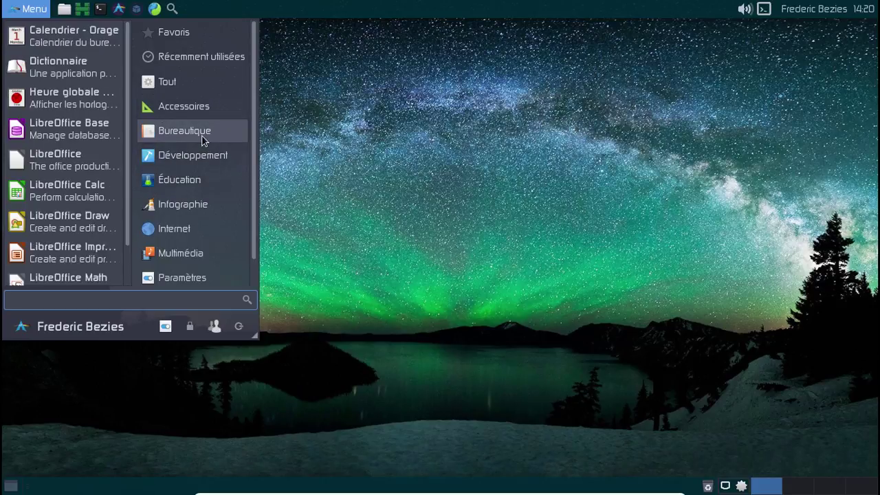
mouse_move(217, 243)
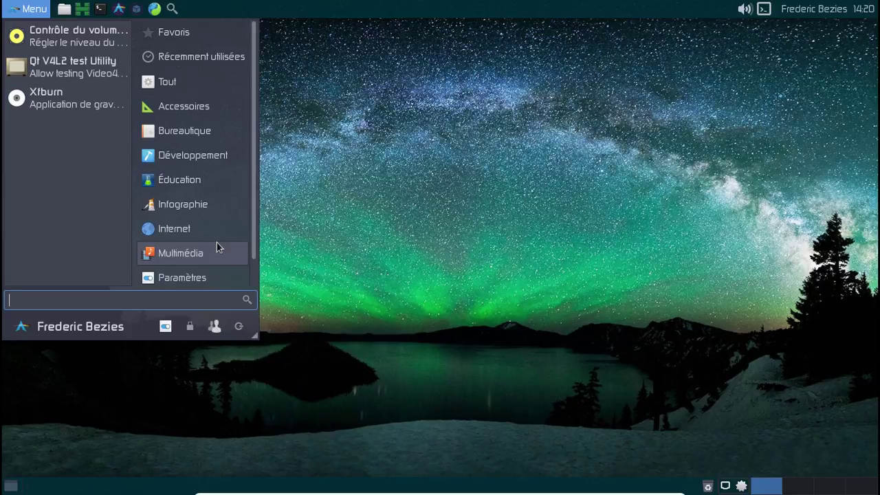
mouse_move(213, 281)
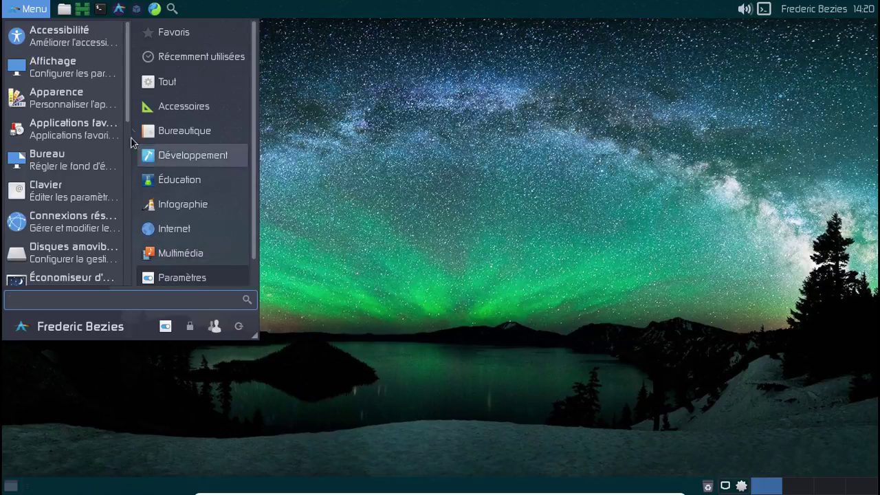
scroll(125, 112, down, 3)
scroll(134, 281, down, 4)
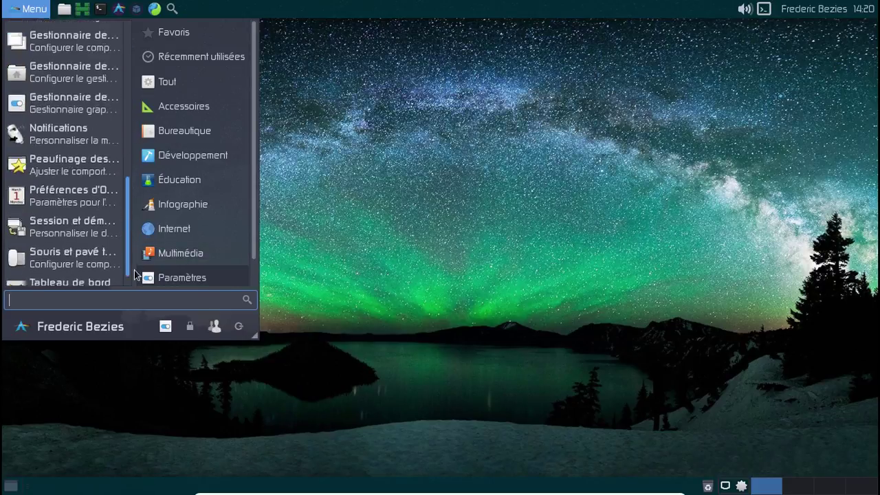
scroll(134, 281, up, 6)
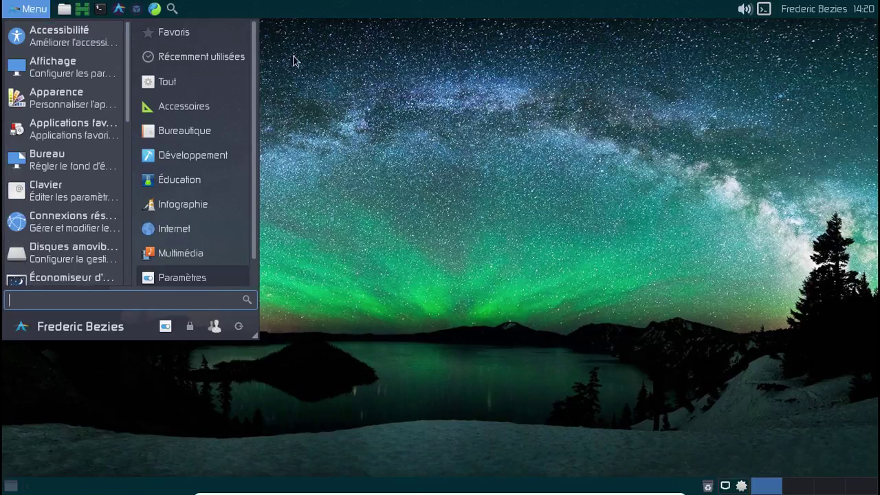
click(313, 71)
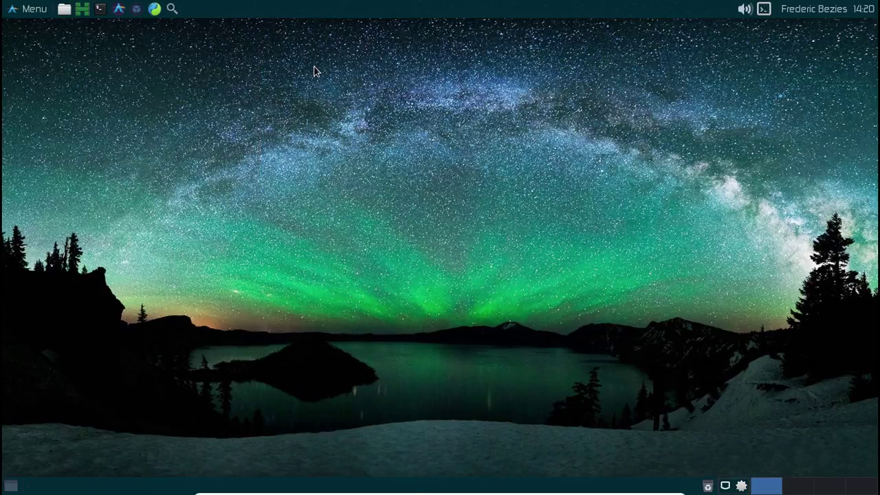
Open Pamac and mark cups, cups-filters and system-config-printer for installation.
right_click(742, 484)
click(733, 447)
text(cups)
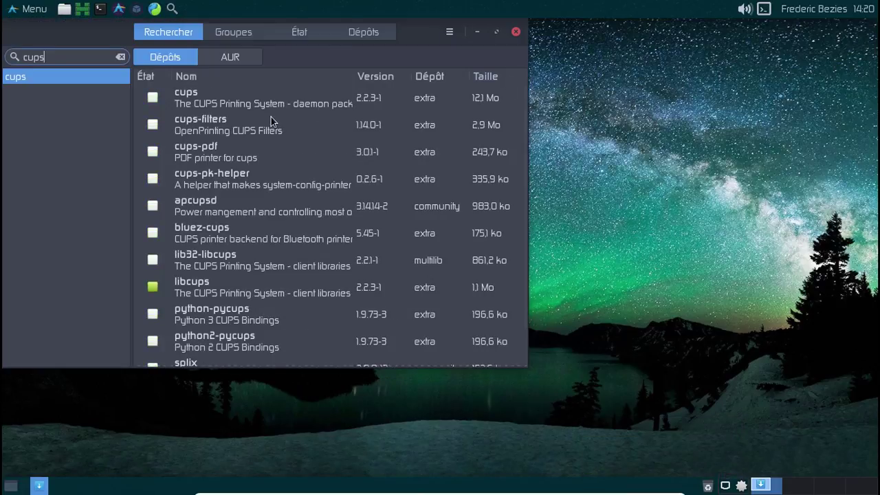
click(153, 98)
click(154, 124)
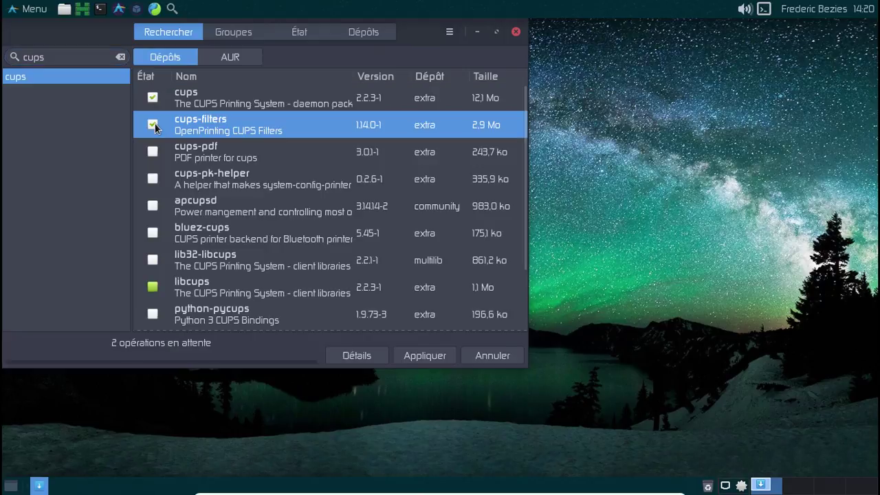
scroll(281, 188, down, 1)
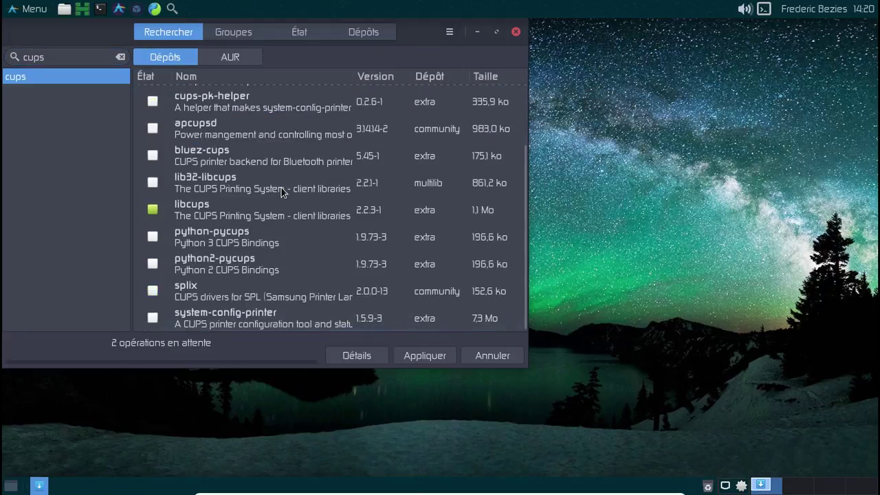
click(152, 317)
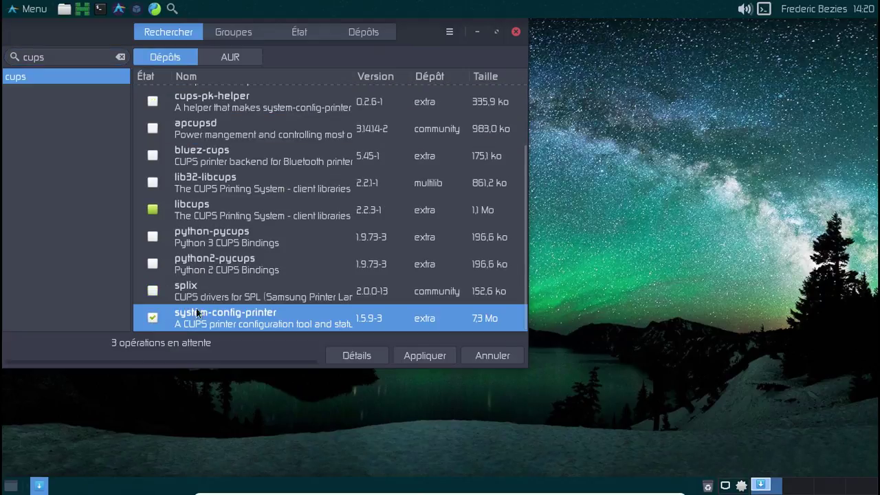
scroll(269, 270, up, 1)
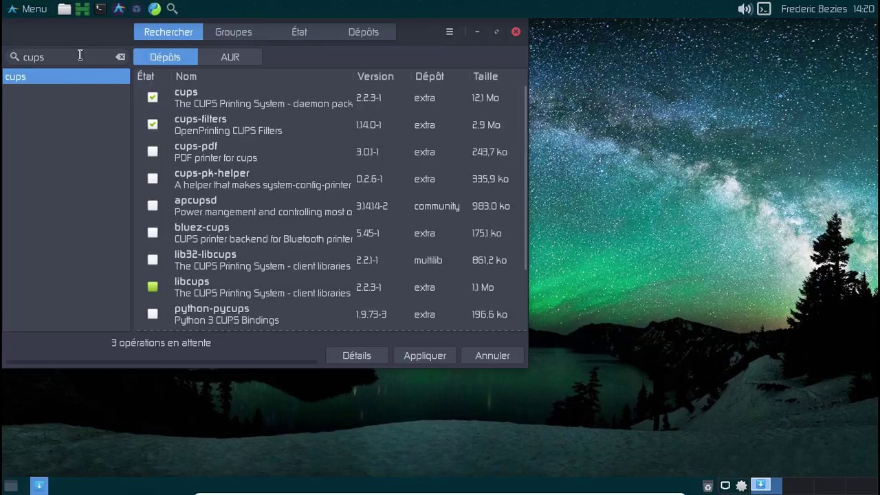
Search gutenprint and mark gutenprint and foomatic-db-gutenprint-ppds for installation.
drag(79, 55, 24, 56)
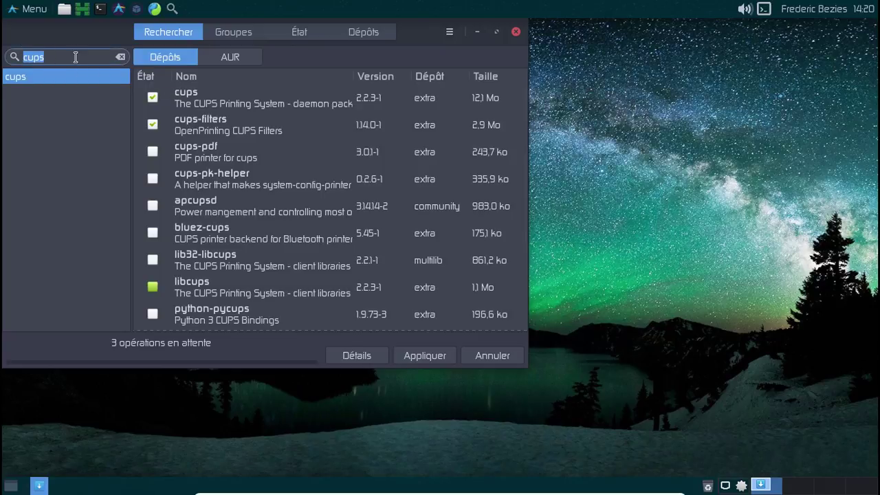
text(gutenprin)
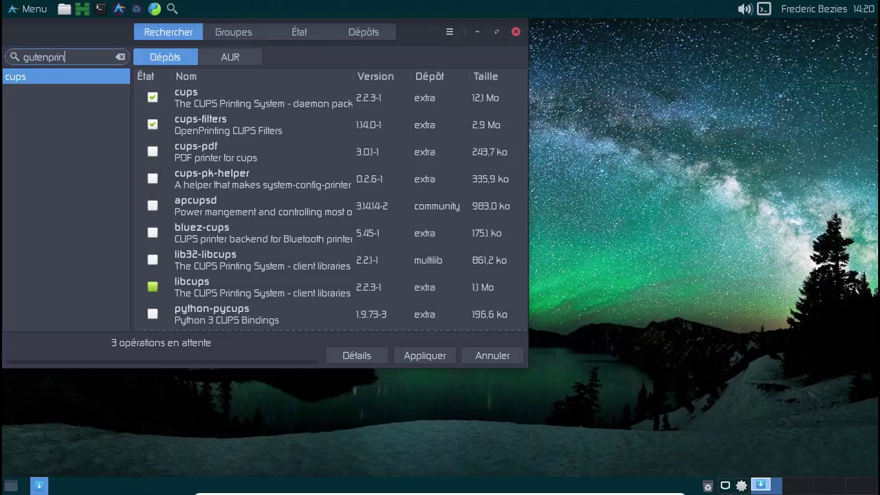
text(t)
click(153, 97)
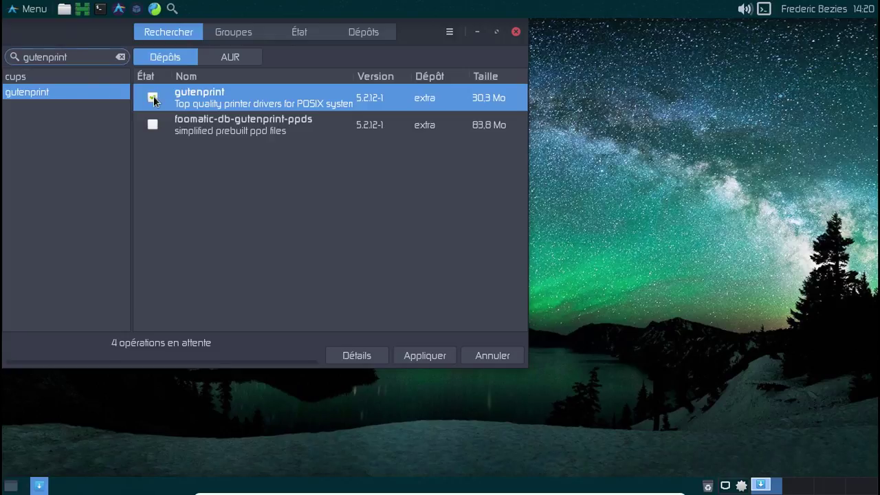
click(152, 124)
Search foomatic and mark foomatic-db, -engine, -nonfree, -nonfree-ppds and -ppds.
double_click(12, 54)
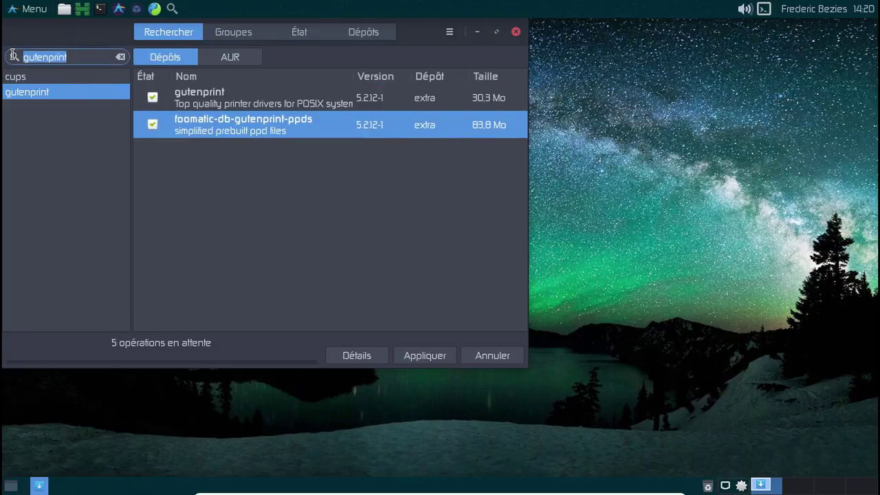
text(foomatic)
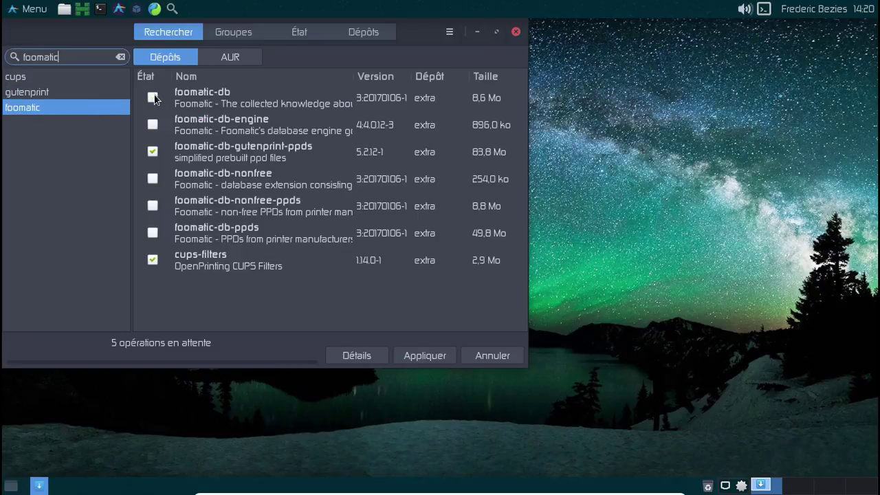
click(152, 97)
click(152, 124)
click(152, 178)
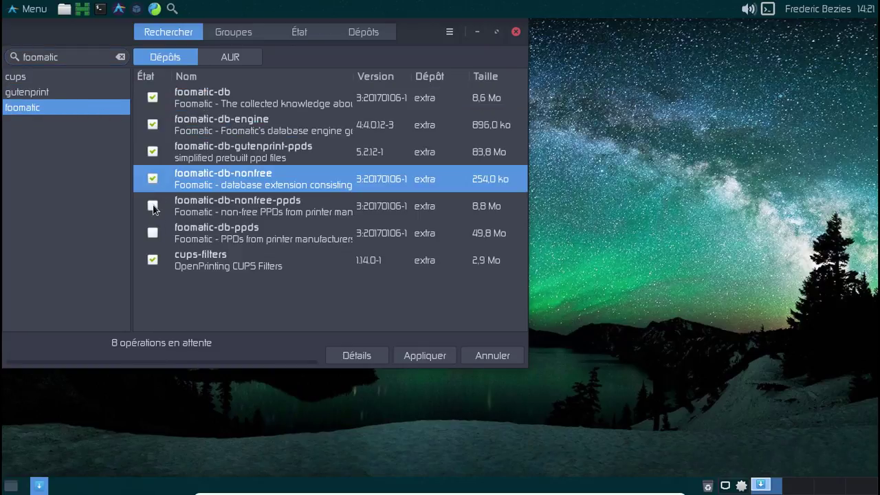
click(153, 205)
click(153, 232)
Search hplip, mark it, and apply all pending operations with Valider.
double_click(64, 59)
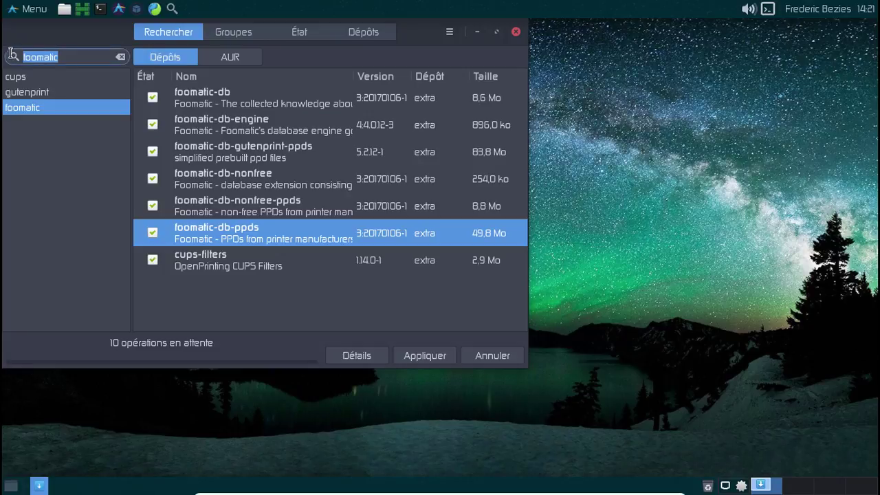
text(hploip)
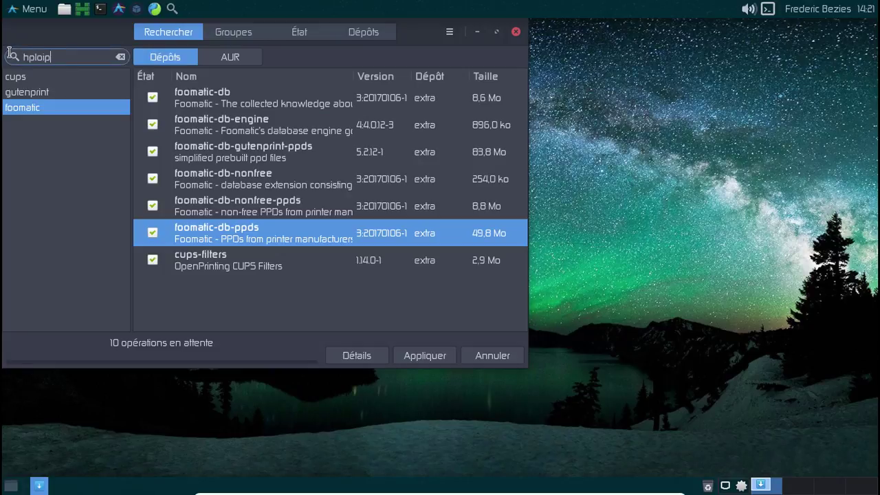
key(BackSpace)
key(BackSpace)
key(BackSpace)
key(BackSpace)
text(loip)
key(BackSpace)
key(BackSpace)
key(BackSpace)
text(ip)
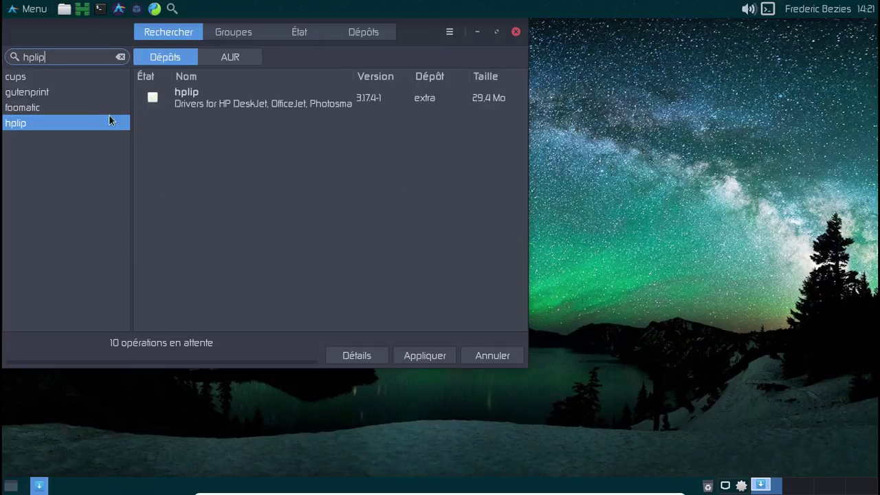
click(153, 98)
click(422, 353)
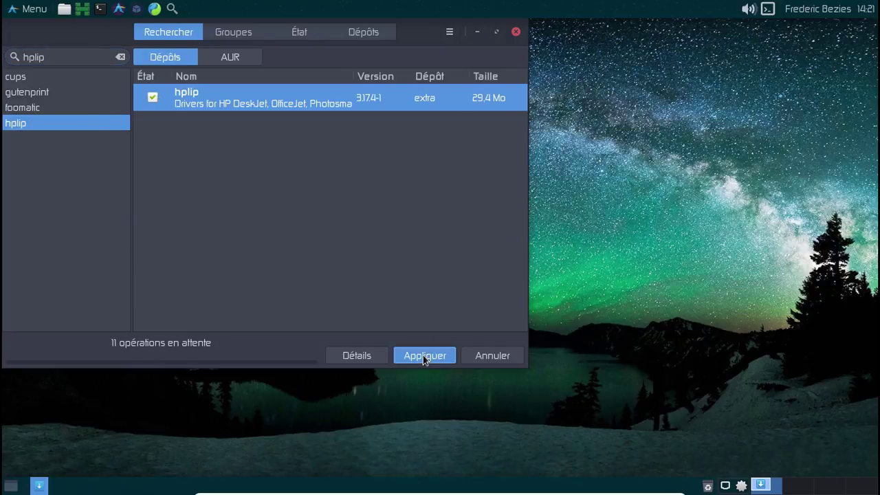
click(423, 310)
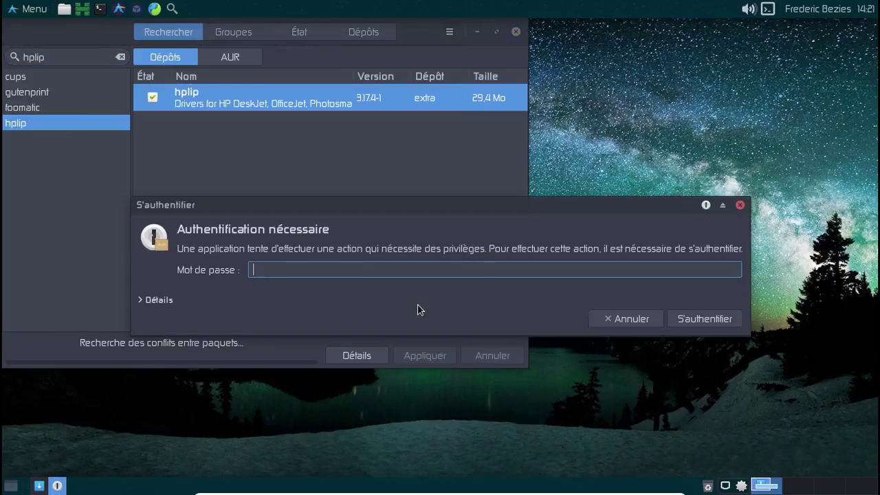
Authenticate with the administrator password to start the downloads, and centre the Pamac window.
text(*********)
key(Return)
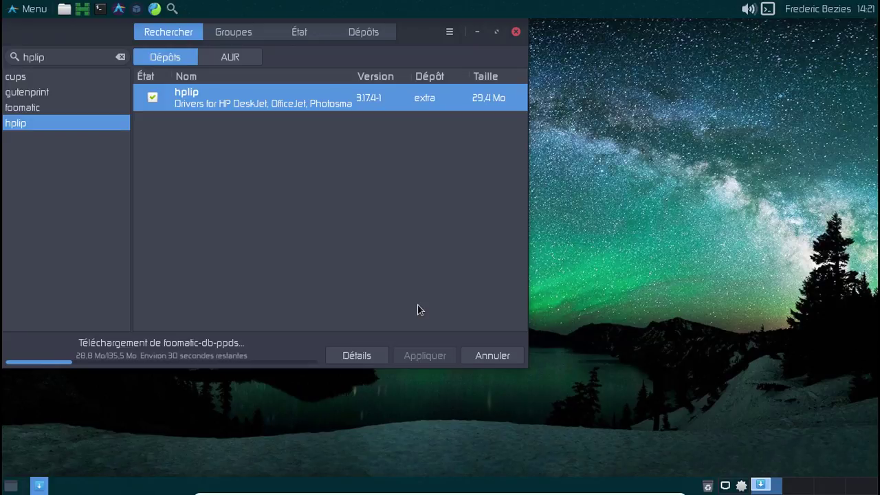
drag(36, 26, 225, 62)
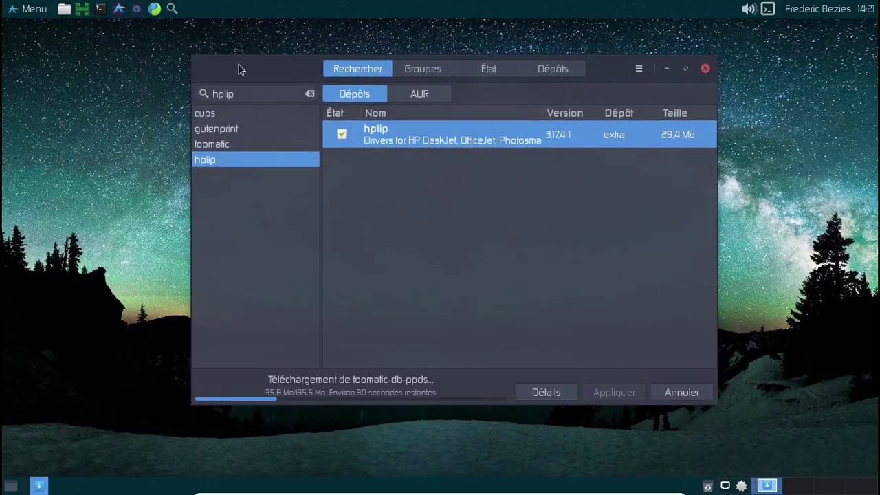
Open the file manager, move and enlarge its window, and browse the network locations.
click(64, 9)
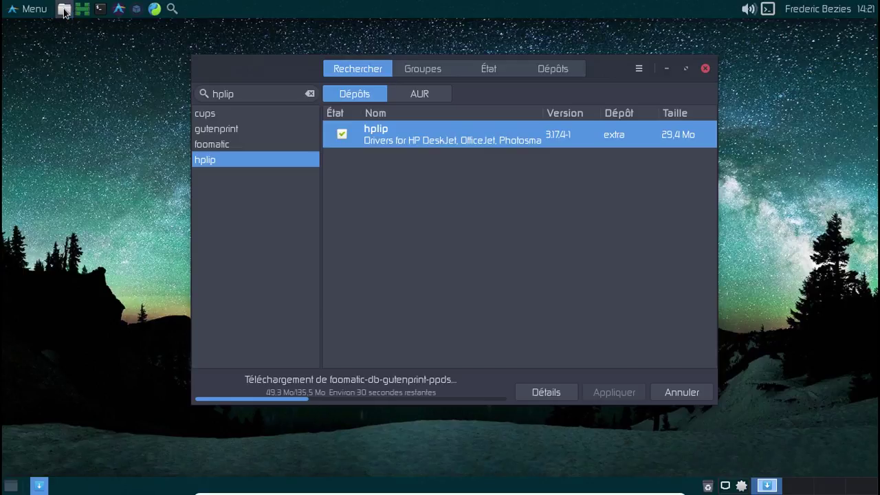
drag(172, 269, 254, 77)
drag(497, 277, 690, 442)
click(163, 284)
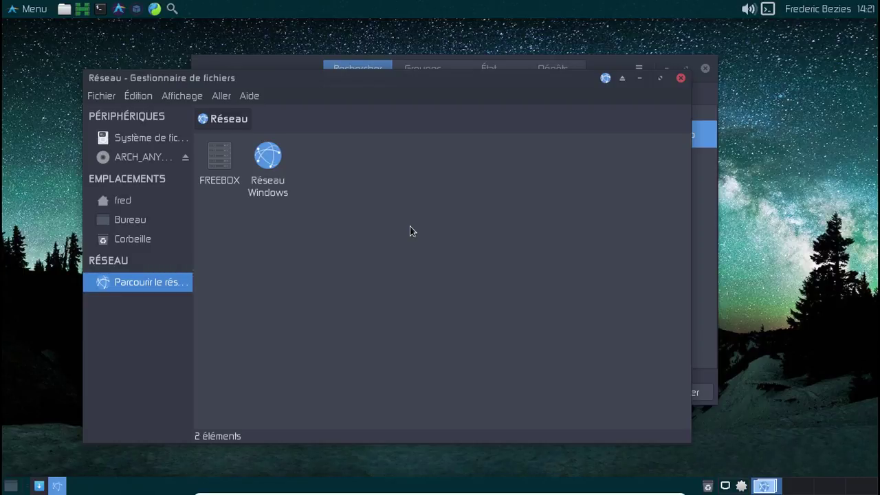
Return Thunar to the home folder and close the file manager.
click(133, 201)
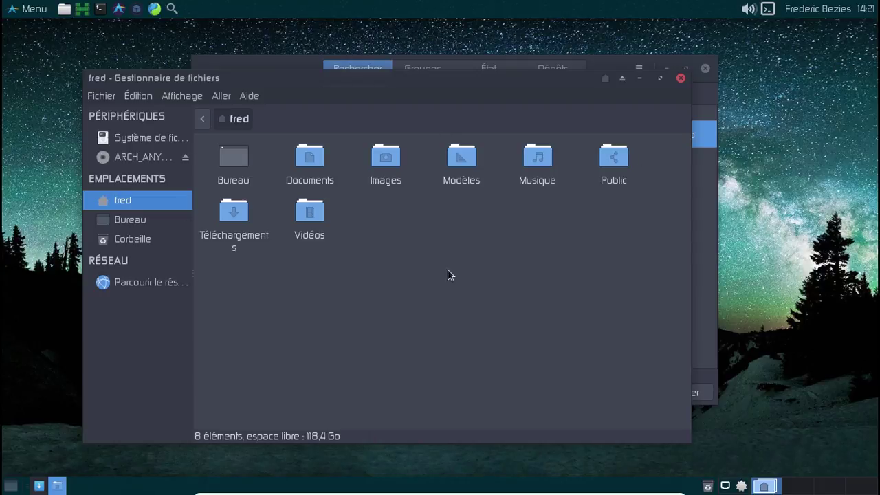
click(681, 79)
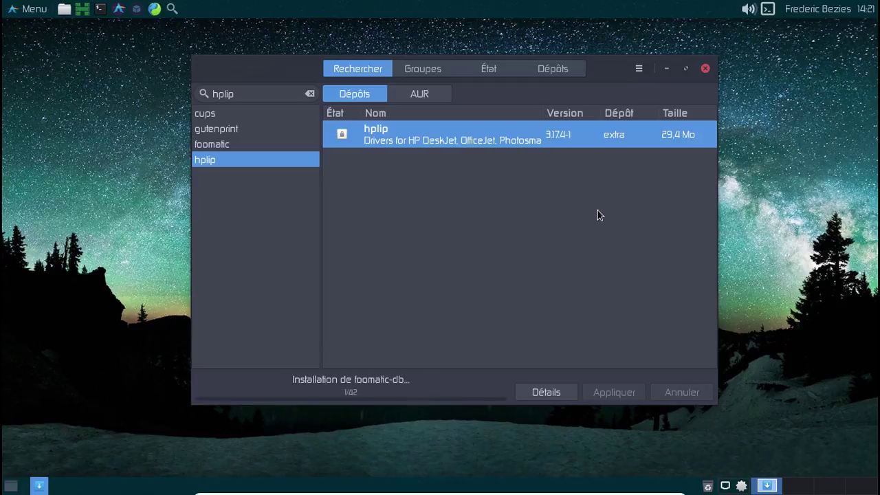
Search for ntp and mark the ntp package for installation.
click(251, 97)
double_click(201, 93)
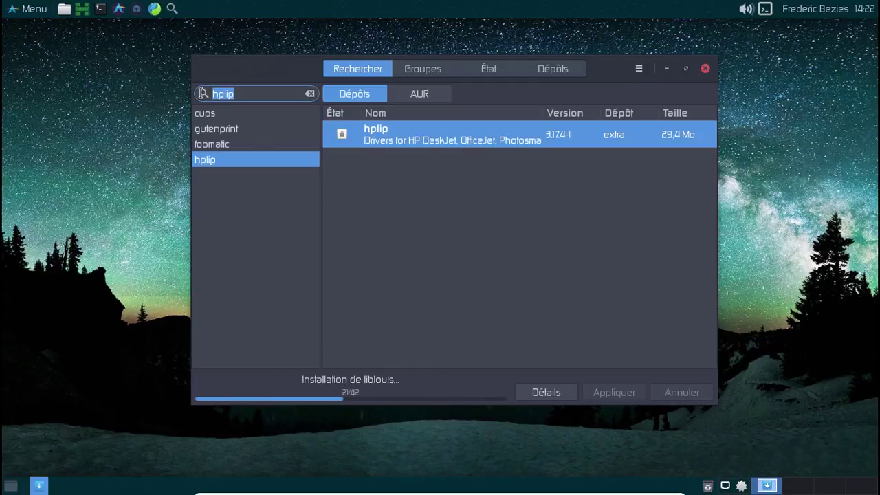
text(ntp)
key(Return)
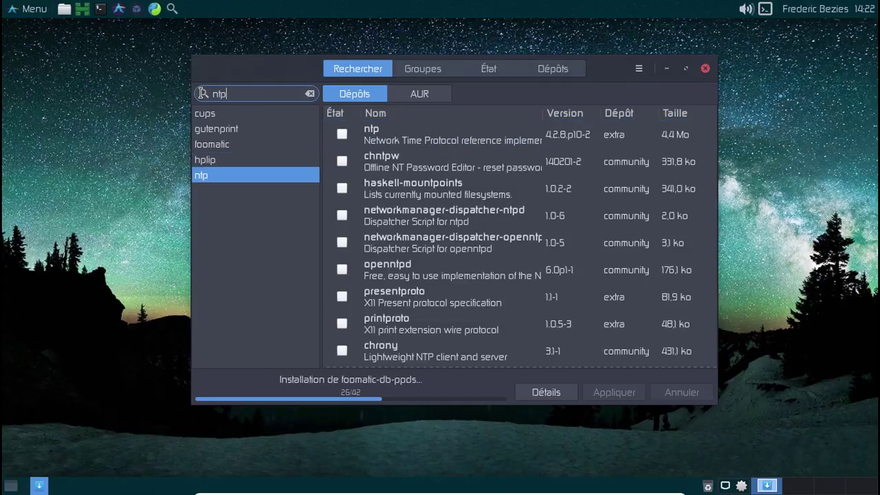
click(341, 135)
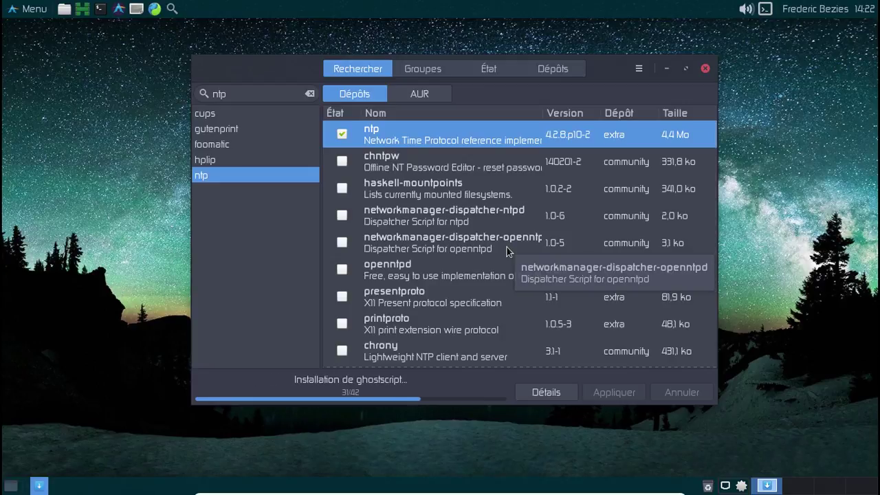
Search for 'network', then clear the search field.
click(246, 94)
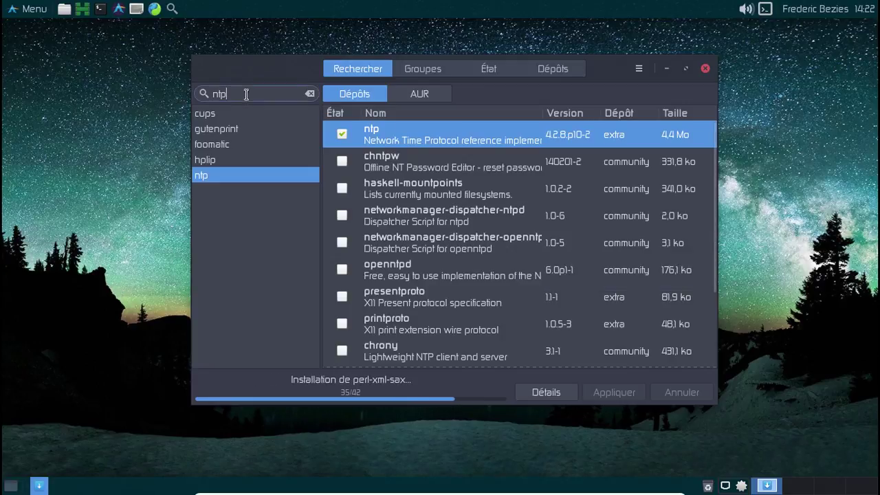
drag(246, 94, 207, 94)
text(netwo)
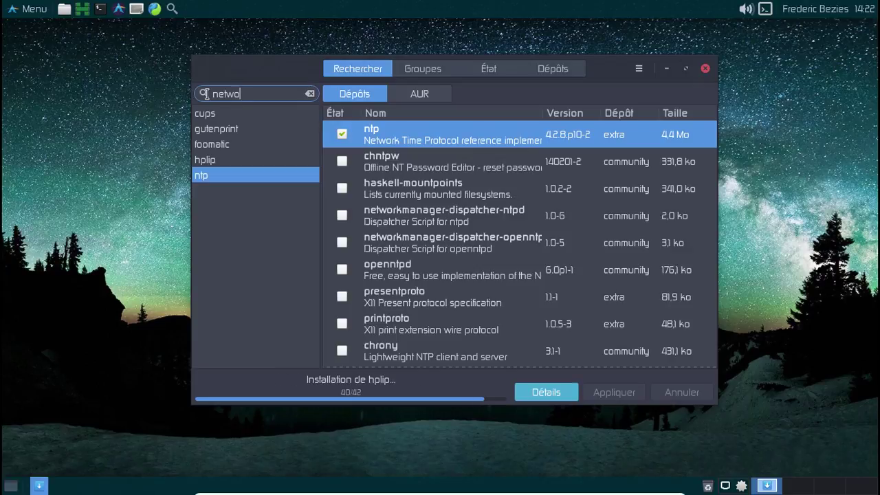
text(rk)
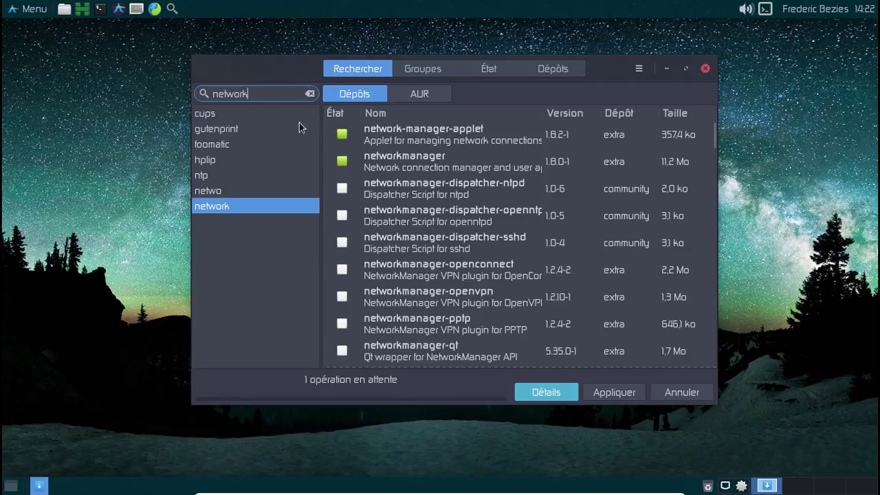
drag(259, 92, 205, 88)
key(BackSpace)
Remove the FetchPKG launcher from the panel and close Pamac.
right_click(138, 16)
click(186, 102)
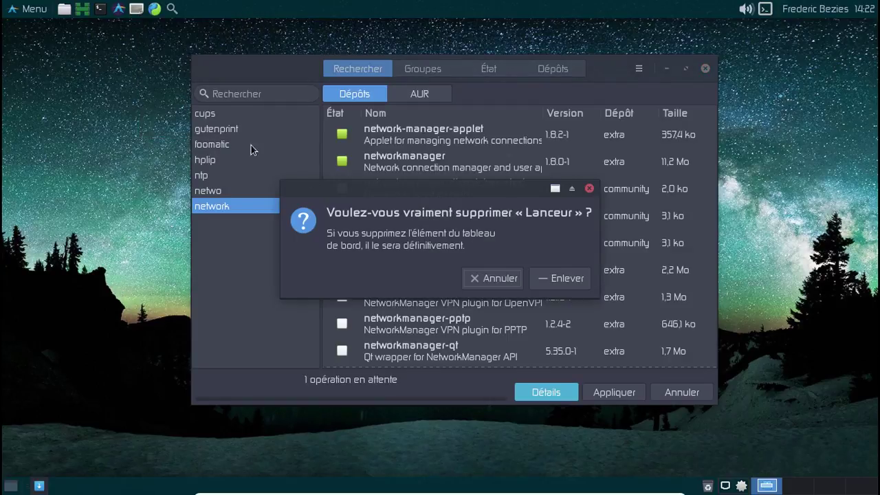
click(557, 282)
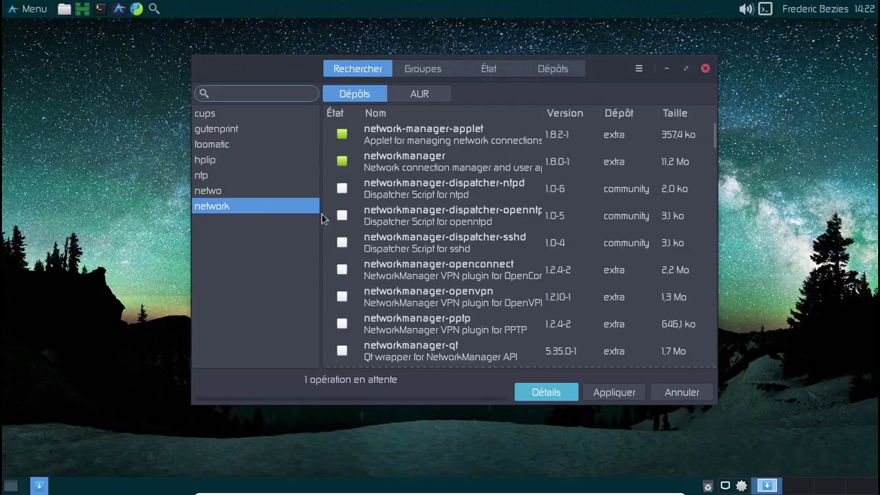
click(705, 68)
Open Apparence settings from the Whisker Menu, view the icon themes, and close it.
click(27, 9)
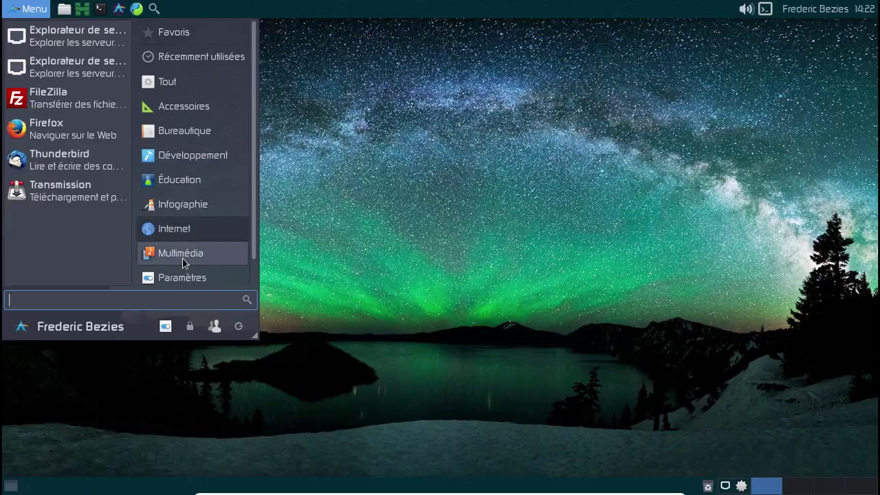
mouse_move(184, 260)
mouse_move(190, 279)
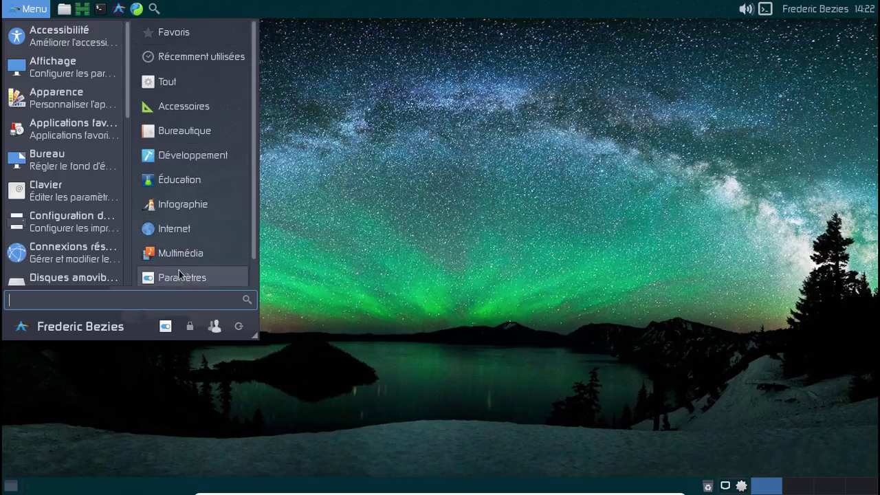
click(40, 87)
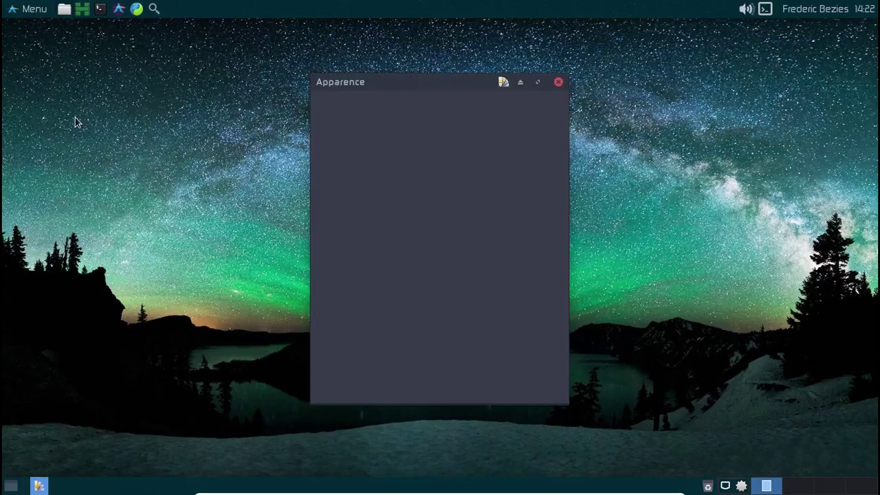
click(378, 145)
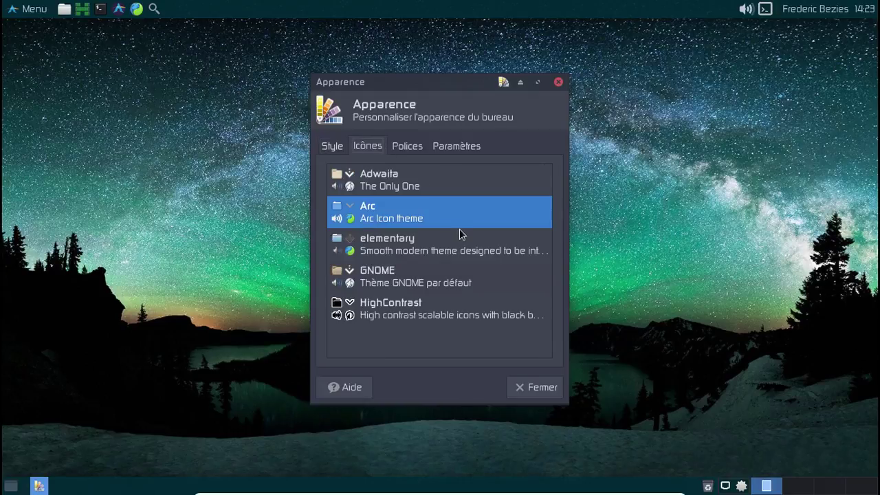
click(558, 82)
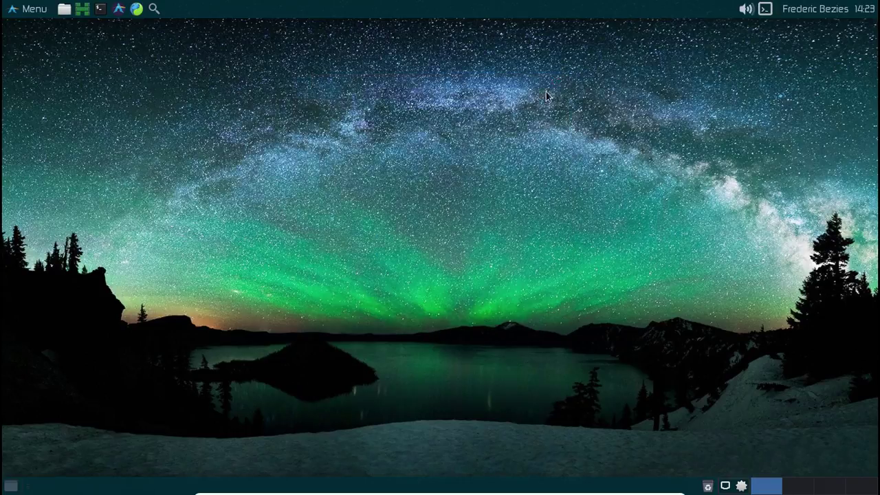
Browse all applications in the Whisker Menu, then dismiss it.
click(17, 14)
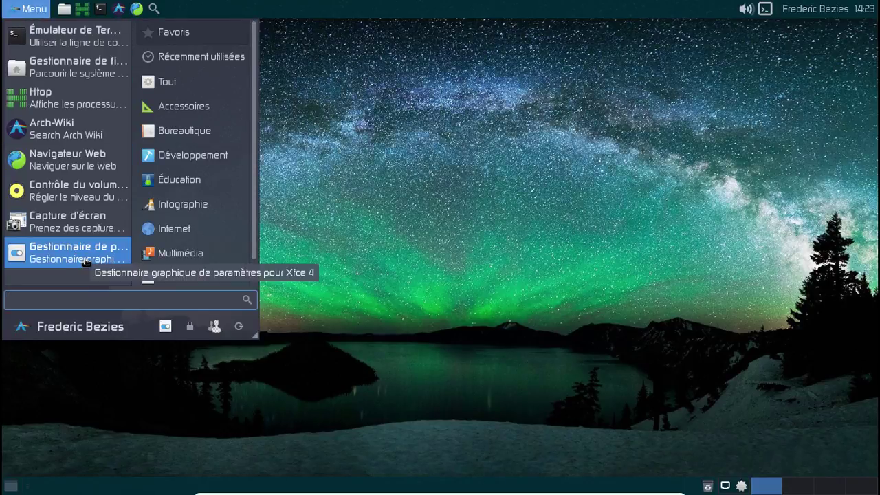
click(167, 81)
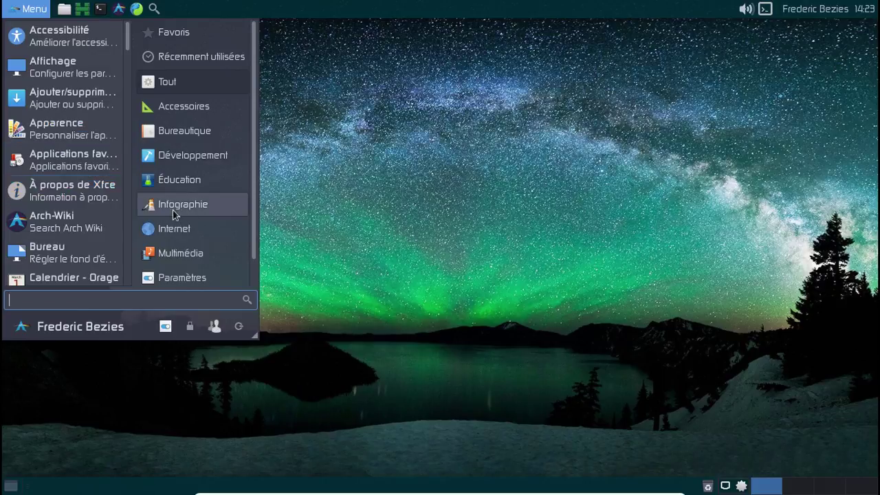
mouse_move(188, 236)
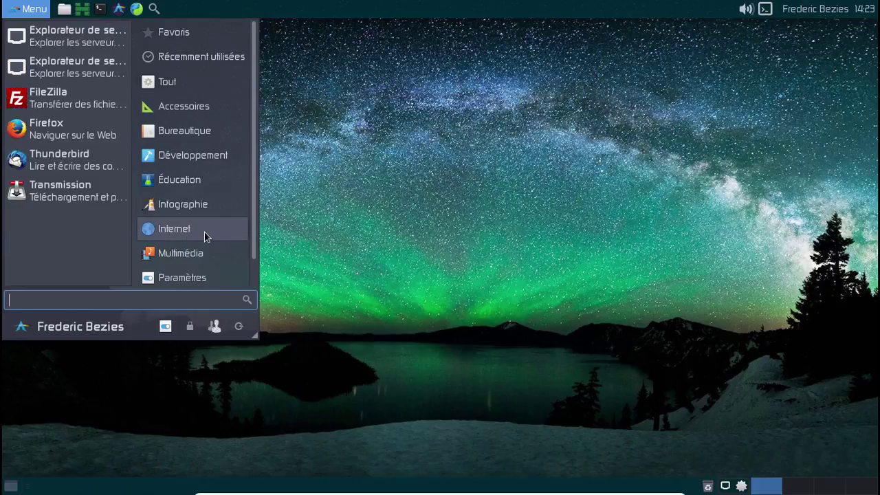
click(466, 147)
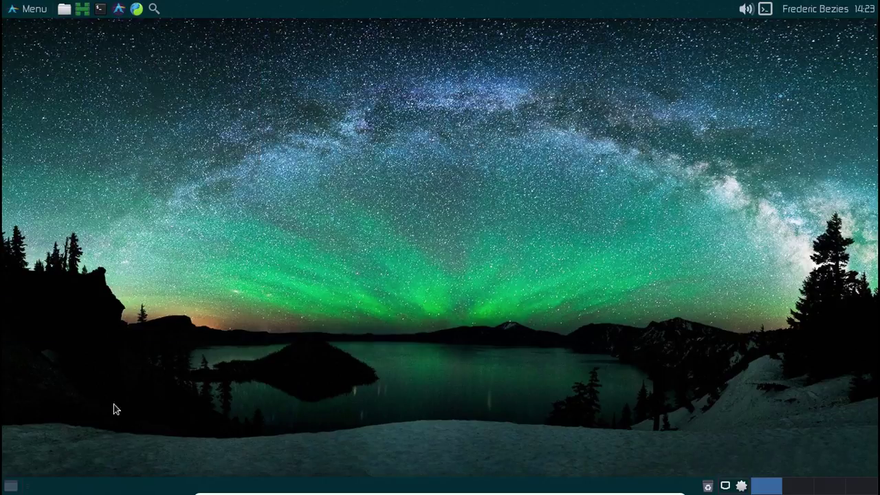
Open a terminal, enlarge its text, and enable org.cups.cupsd with sudo systemctl.
click(100, 10)
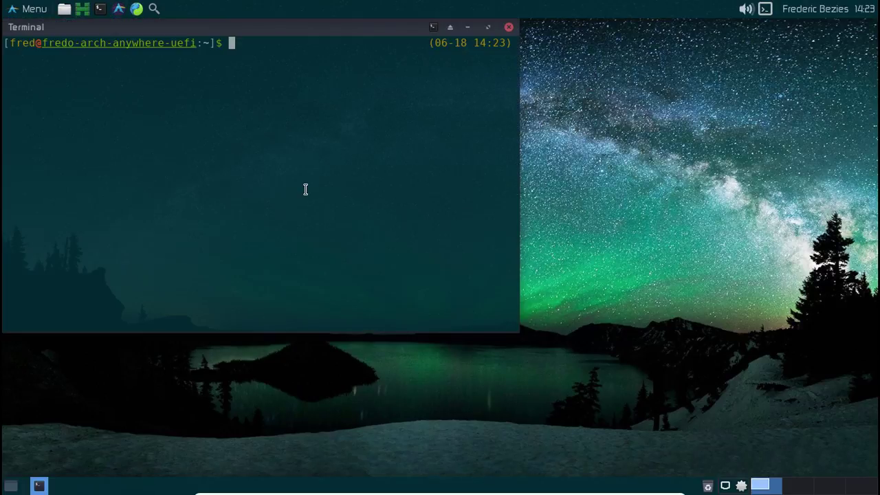
key(ctrl+plus)
key(ctrl+plus)
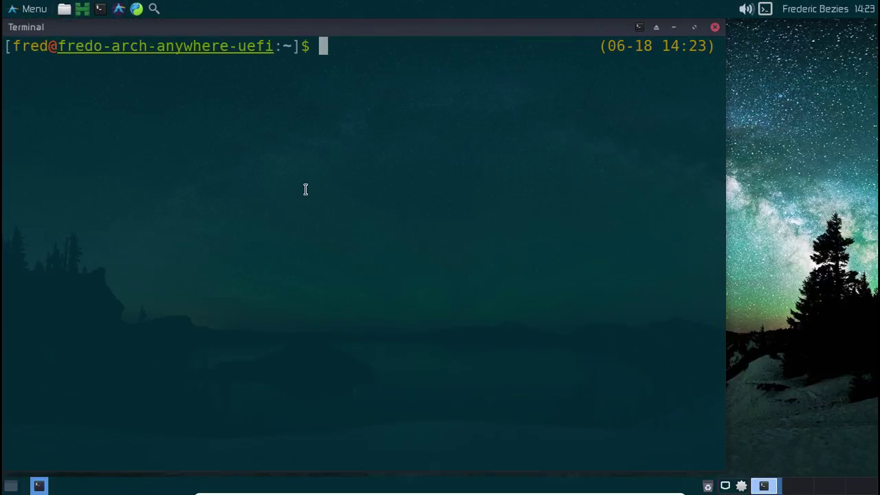
text(sudo)
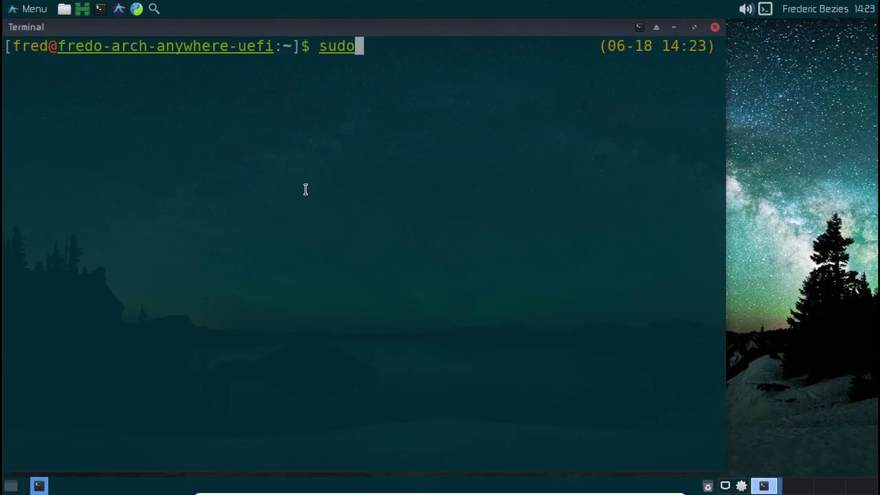
text( systemctl en)
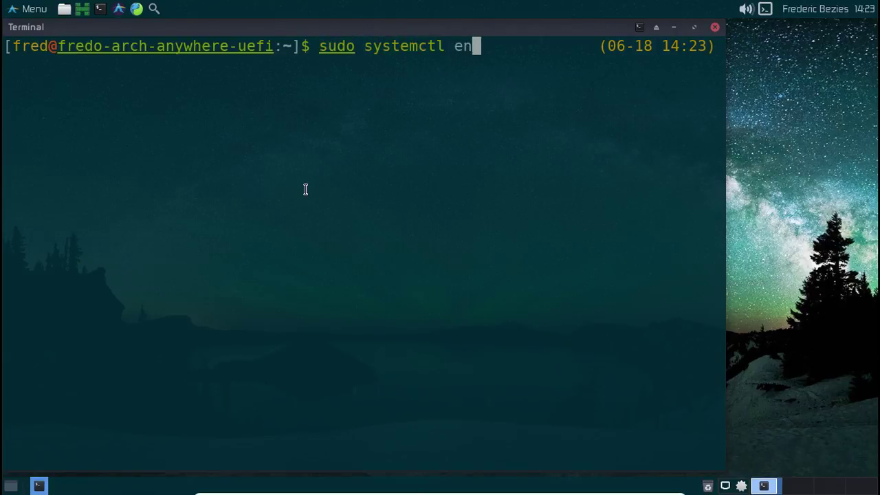
text(able org.cupsd)
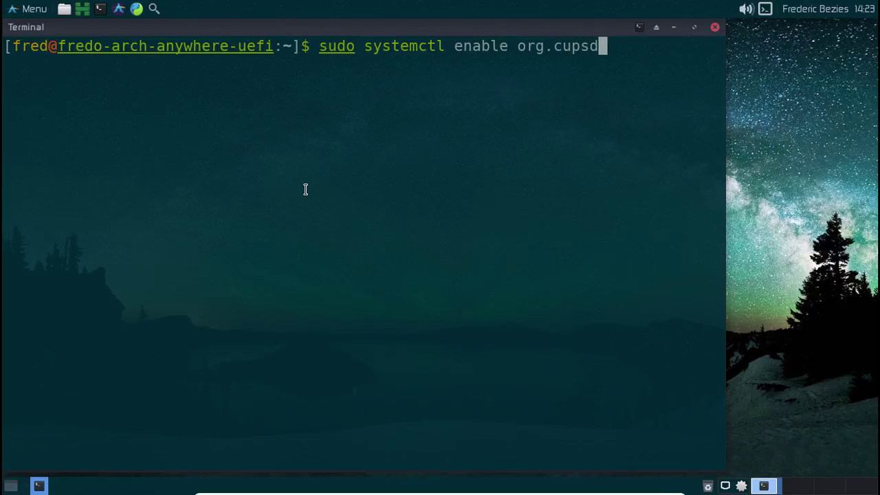
key(BackSpace)
text(.cupsd)
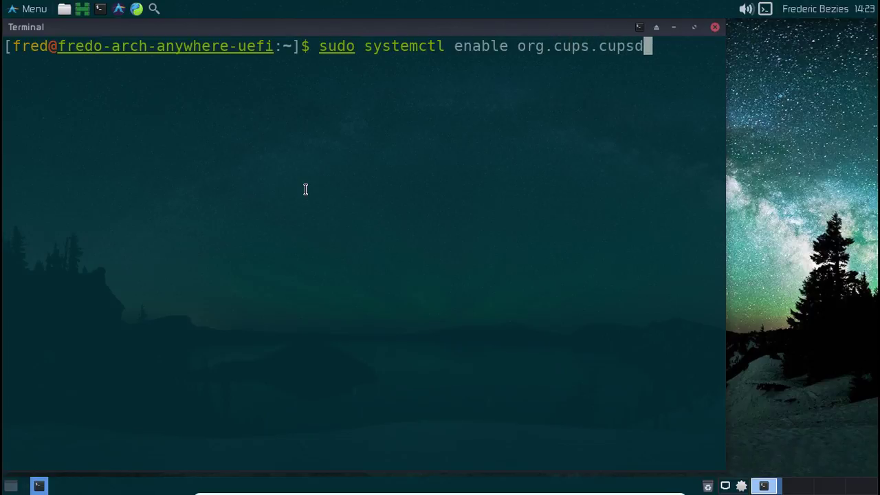
key(Return)
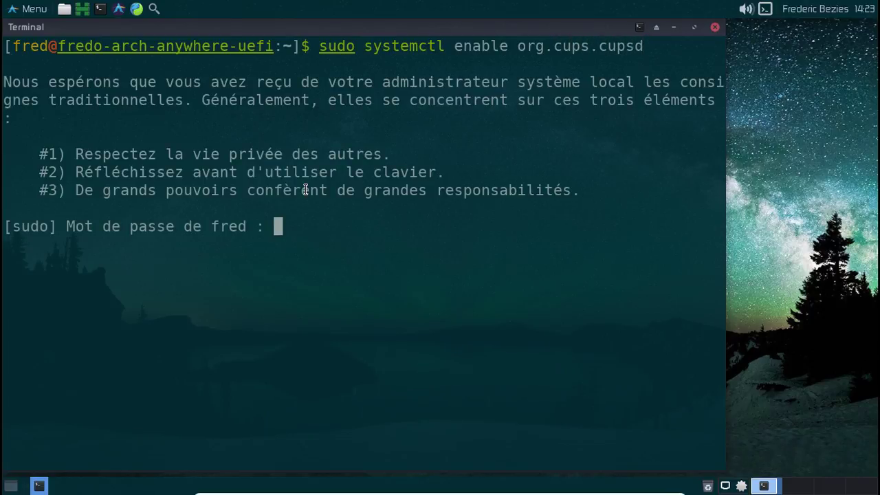
key(Return)
Enable the avahi-daemon service with sudo systemctl enable.
key(Up)
key(BackSpace)
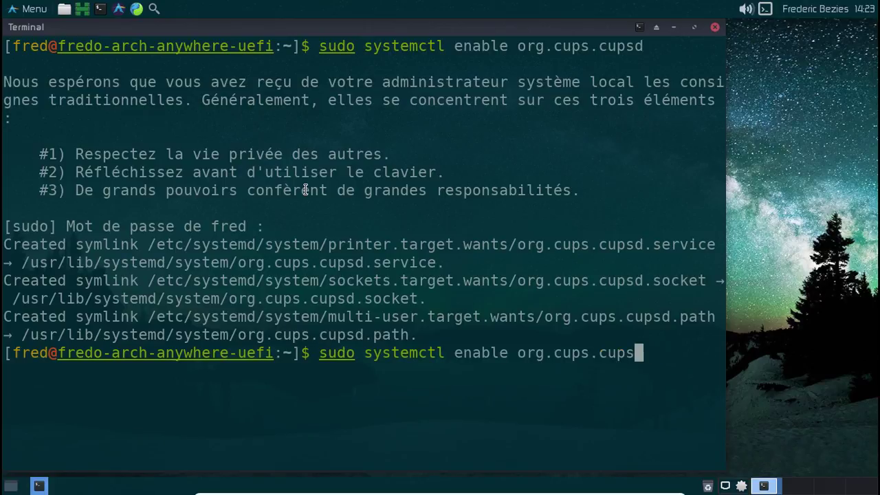
key(BackSpace)
key(BackSpace)
key(BackSpace)
key(BackSpace)
key(BackSpace)
key(BackSpace)
key(BackSpace)
key(BackSpace)
key(BackSpace)
key(BackSpace)
key(BackSpace)
key(BackSpace)
key(BackSpace)
text(ava)
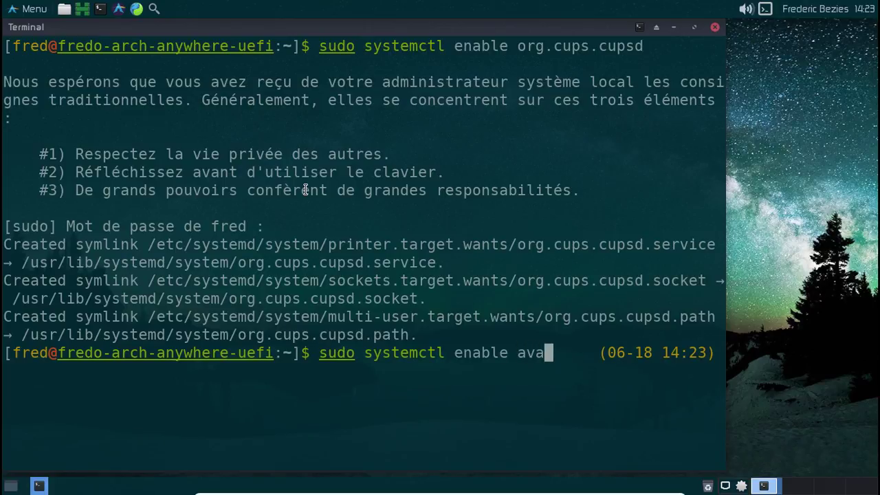
text(hi-de)
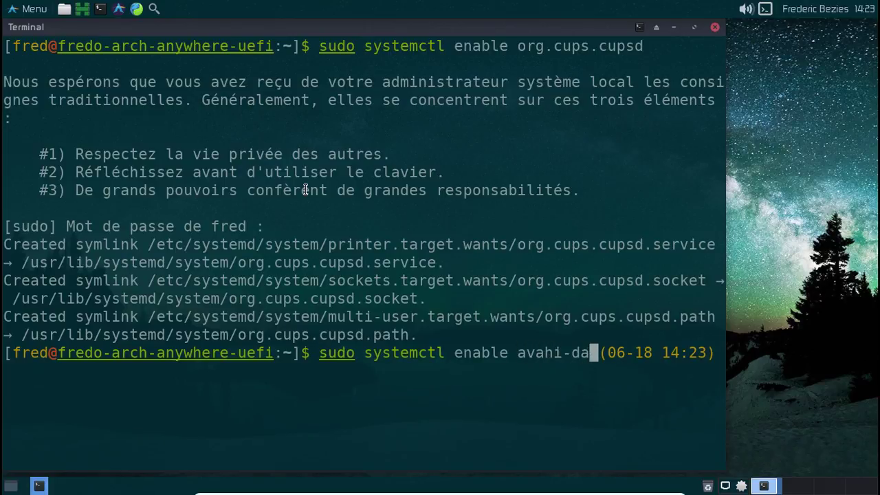
text(emon)
key(Return)
Enable the avahi-dnsconfd service by editing the recalled systemctl command.
key(Up)
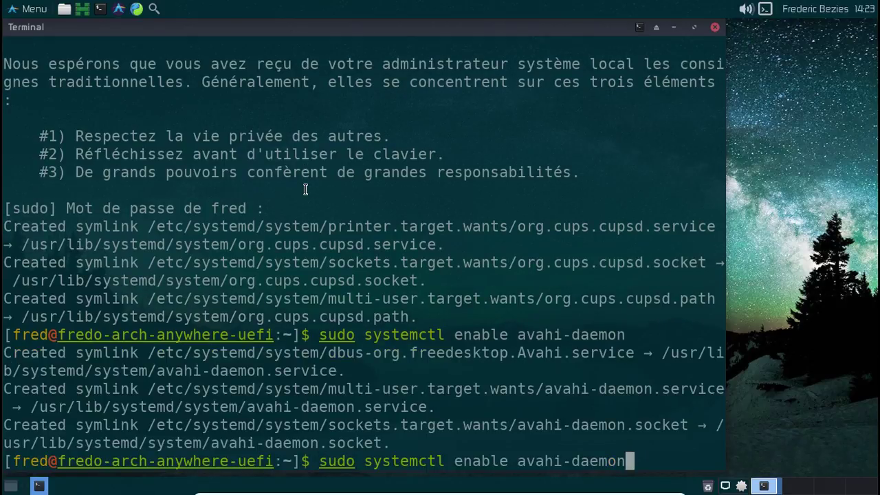
key(BackSpace)
key(BackSpace)
key(BackSpace)
key(BackSpace)
key(BackSpace)
text(nso)
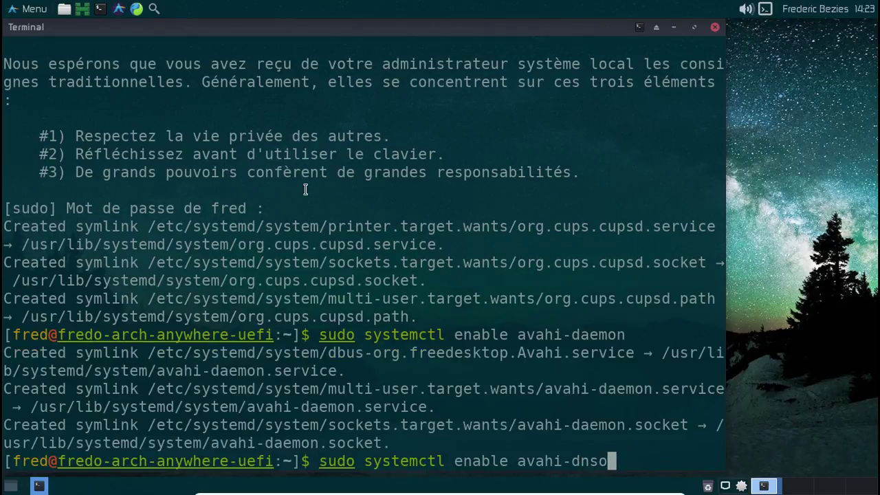
key(BackSpace)
text(confd)
key(Return)
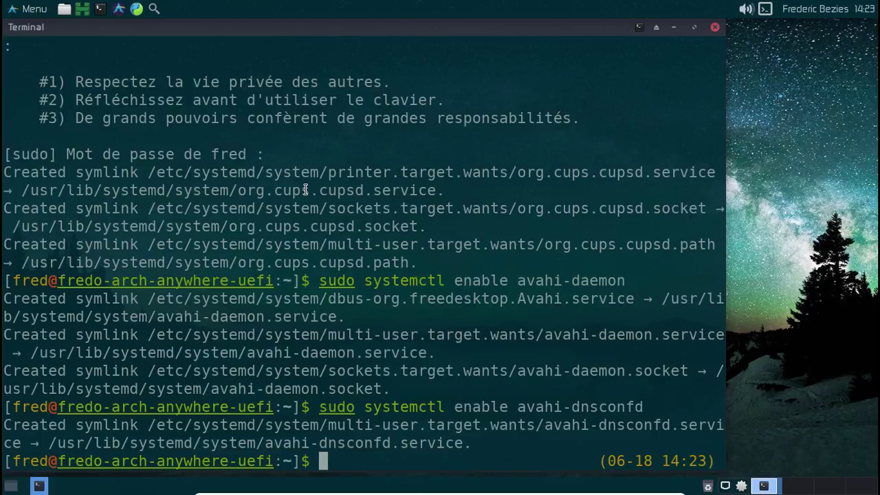
Try enabling ntpd, which fails with no such unit file, then recall the command.
key(Up)
key(BackSpace)
key(BackSpace)
key(BackSpace)
key(BackSpace)
key(BackSpace)
key(BackSpace)
key(BackSpace)
key(BackSpace)
key(BackSpace)
key(BackSpace)
key(BackSpace)
key(BackSpace)
key(BackSpace)
key(BackSpace)
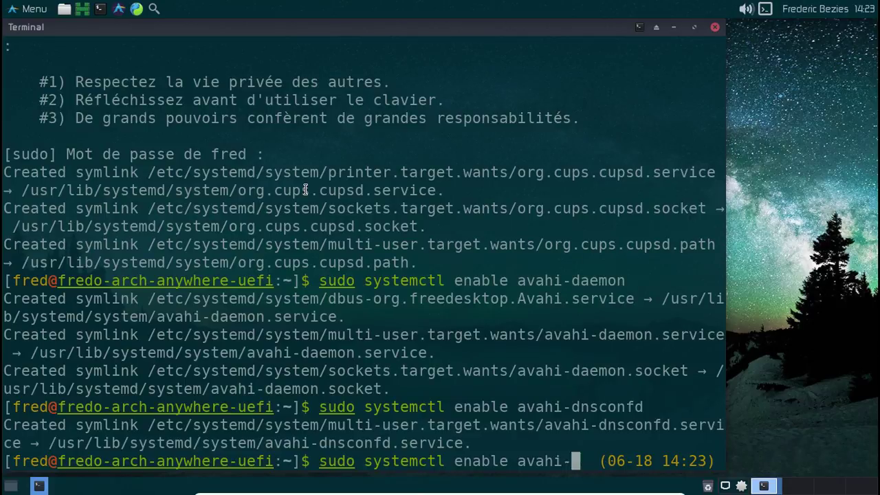
text(ntpd)
key(Return)
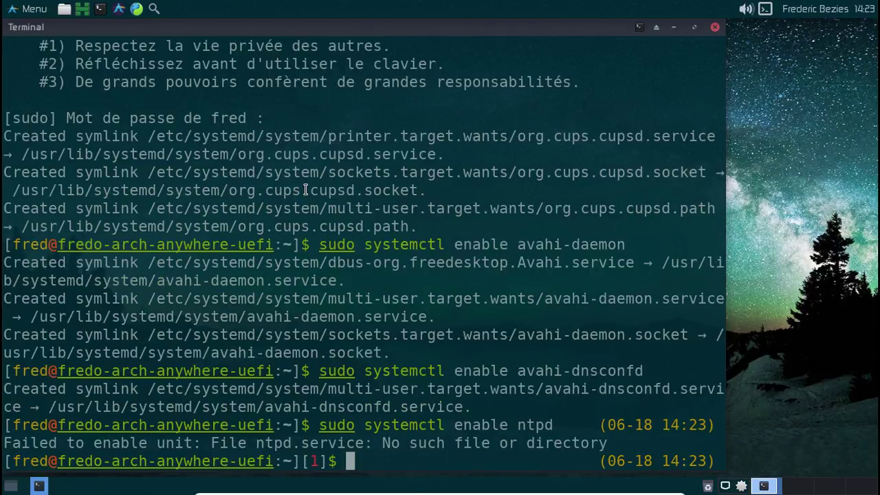
key(Up)
key(BackSpace)
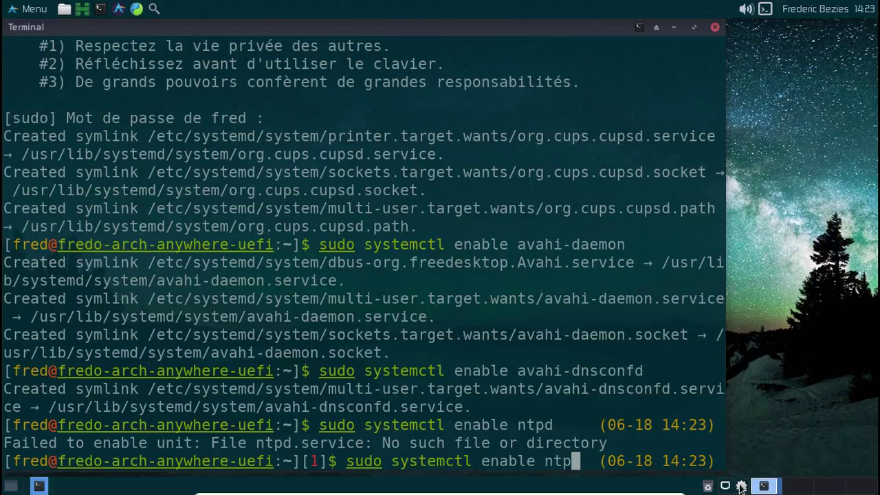
Open the Pamac update manager from the tray, confirm the system is current, and close it.
right_click(740, 486)
click(708, 432)
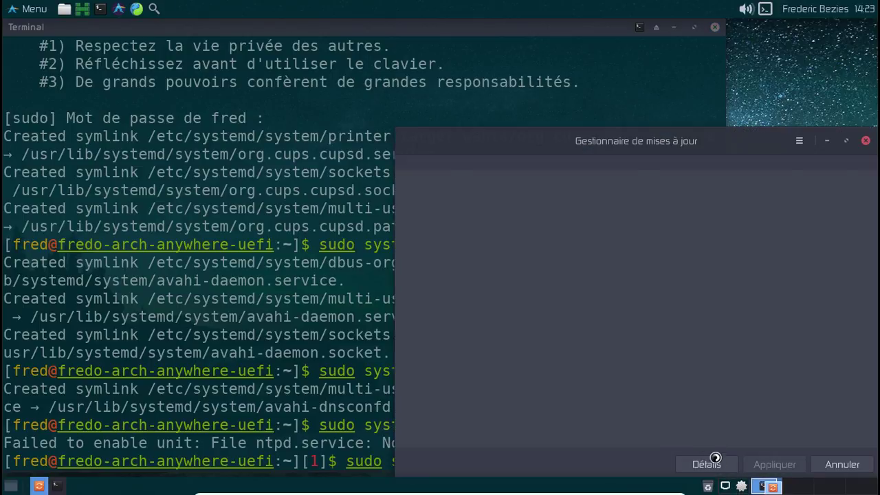
click(865, 141)
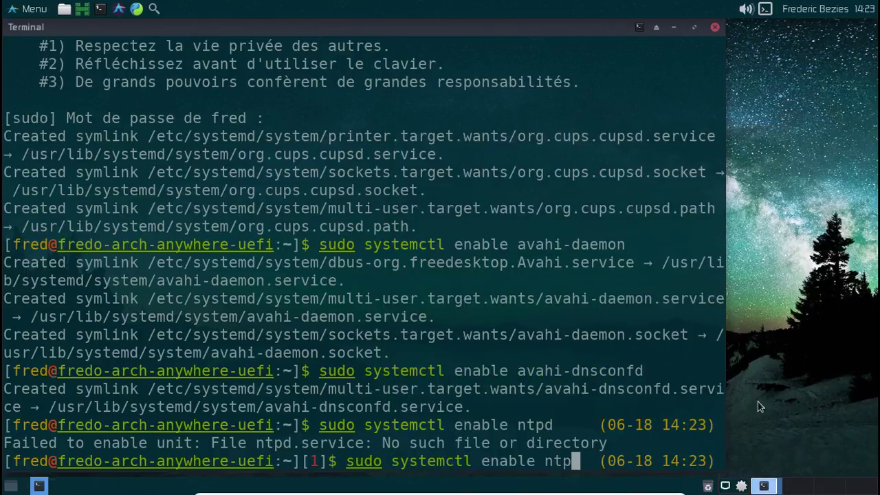
Search the package manager for ntp and install it, authorising with the password.
right_click(741, 487)
click(706, 448)
click(394, 165)
text(ntp)
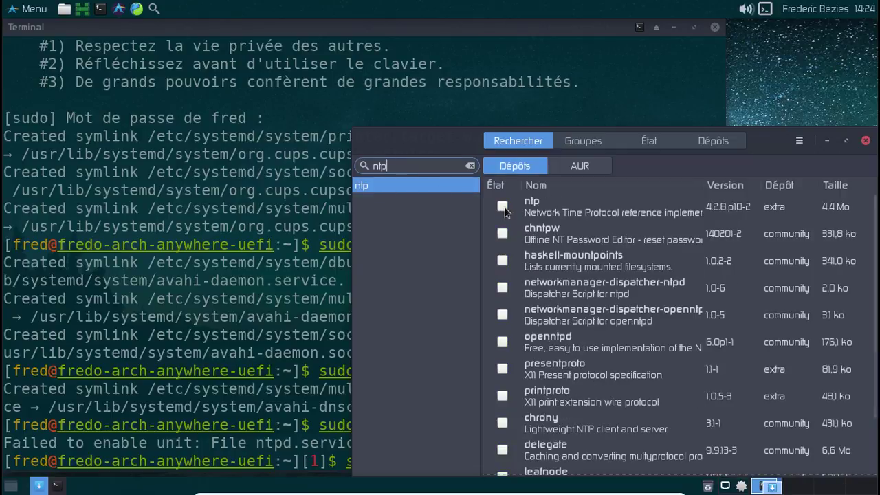
click(502, 206)
click(789, 464)
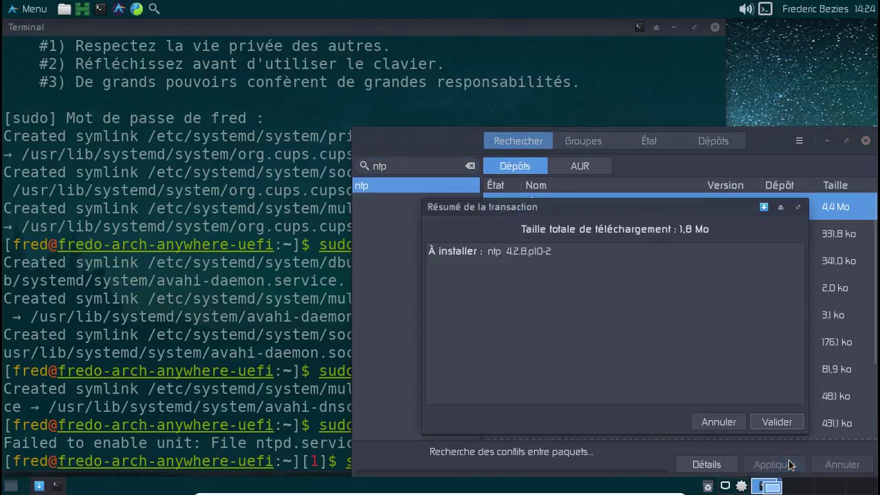
click(776, 422)
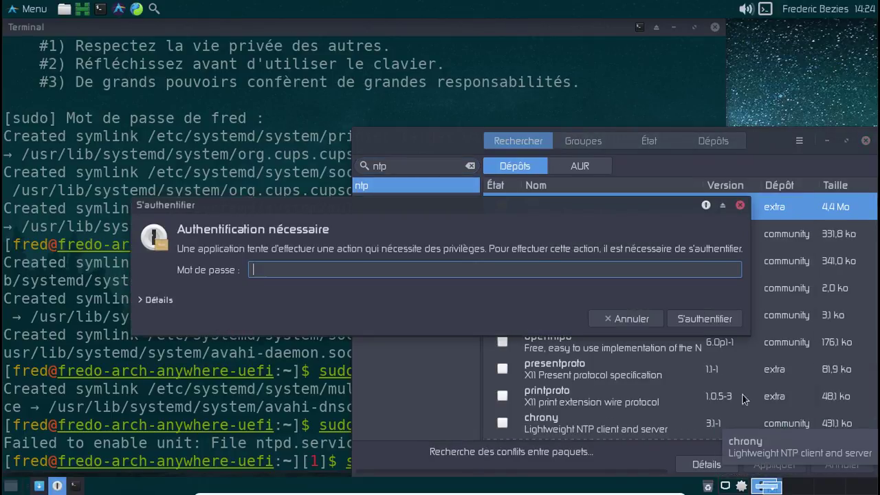
key(Return)
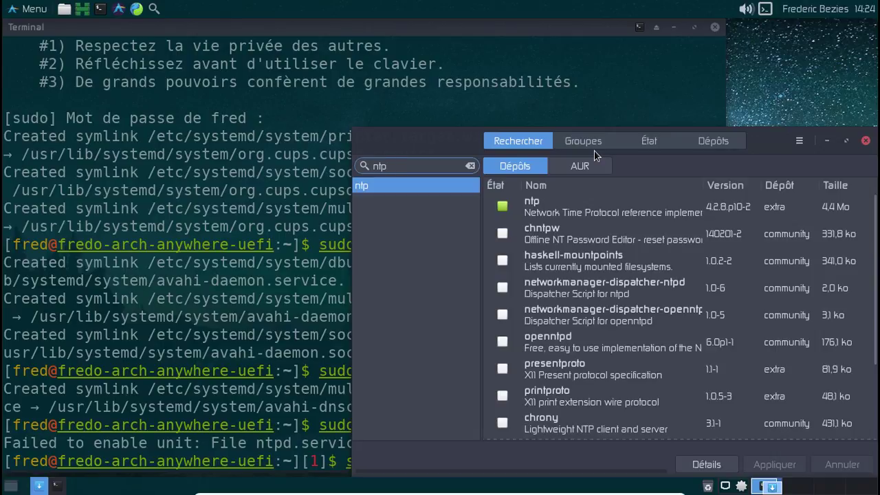
Replace the ntp search with a search for python2-pyqt packages.
key(ctrl+a)
key(BackSpace)
text(python)
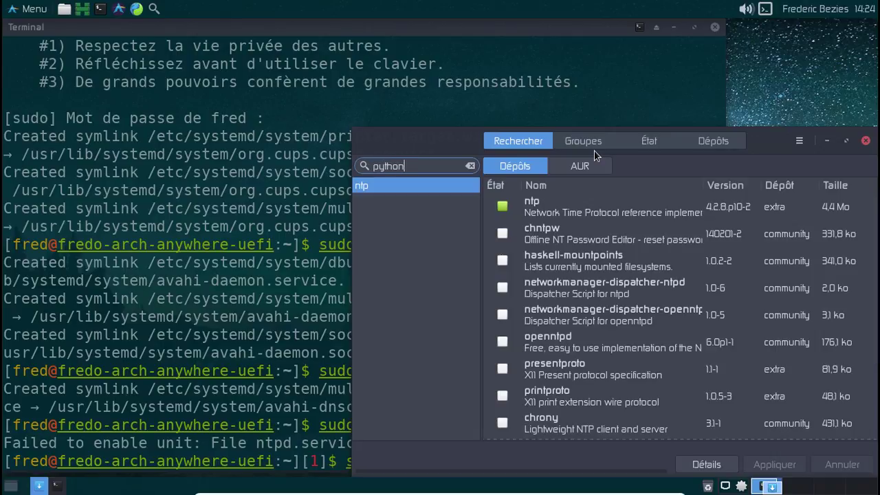
key(Return)
text(2-)
key(Return)
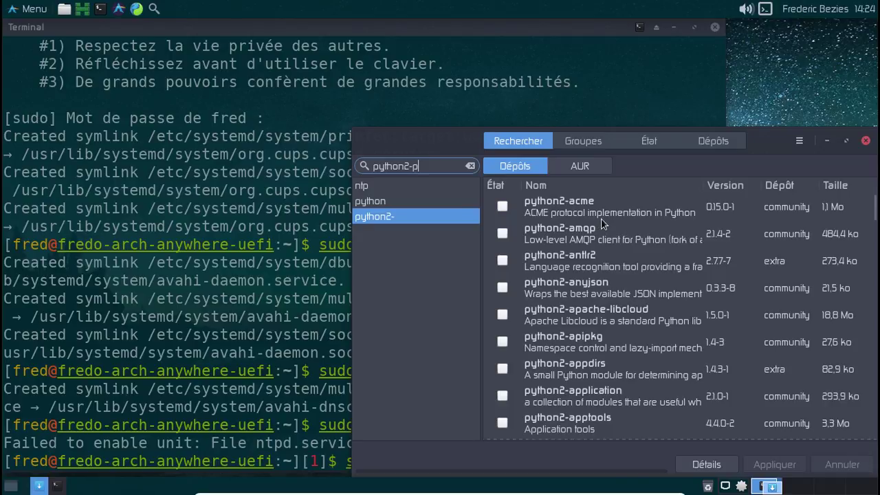
text(py)
key(Return)
text(qt)
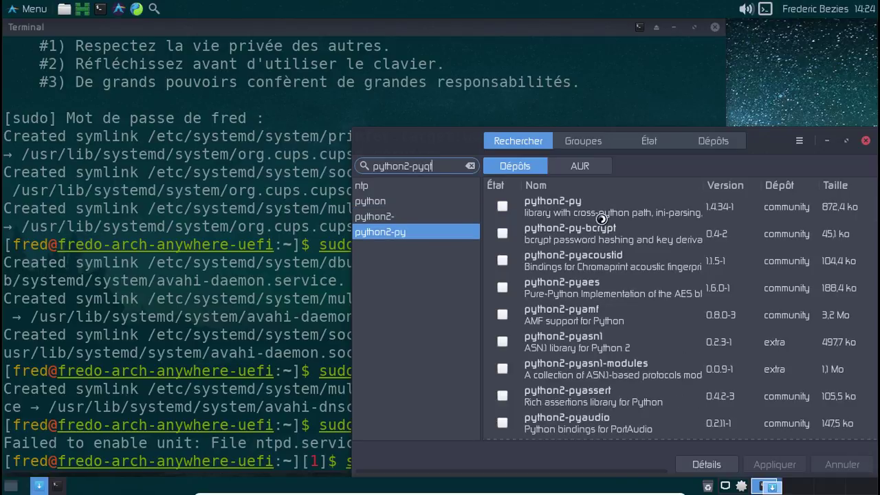
key(Return)
Install python2-pyqt5 with its dependencies (17.1 Mo), then bring the terminal forward.
click(498, 233)
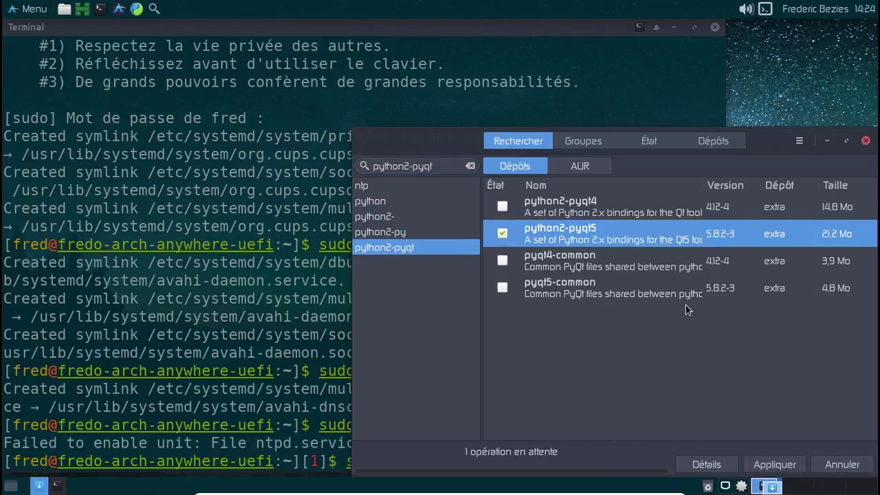
click(774, 466)
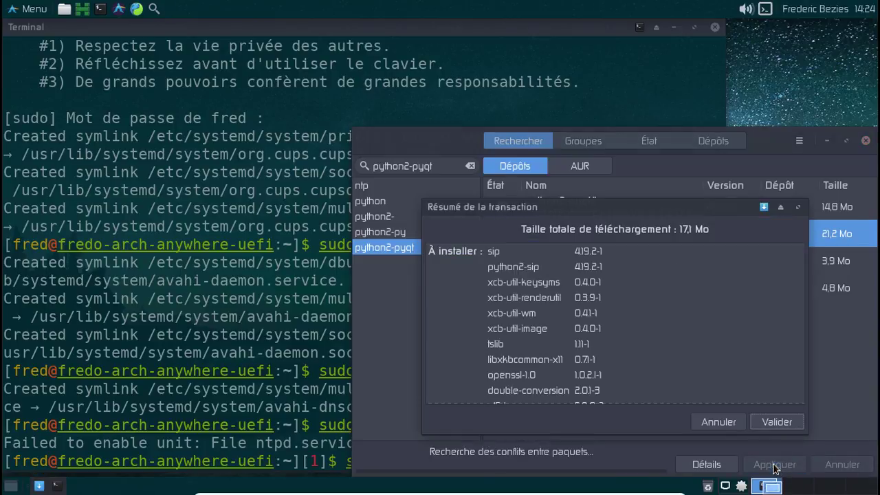
click(772, 421)
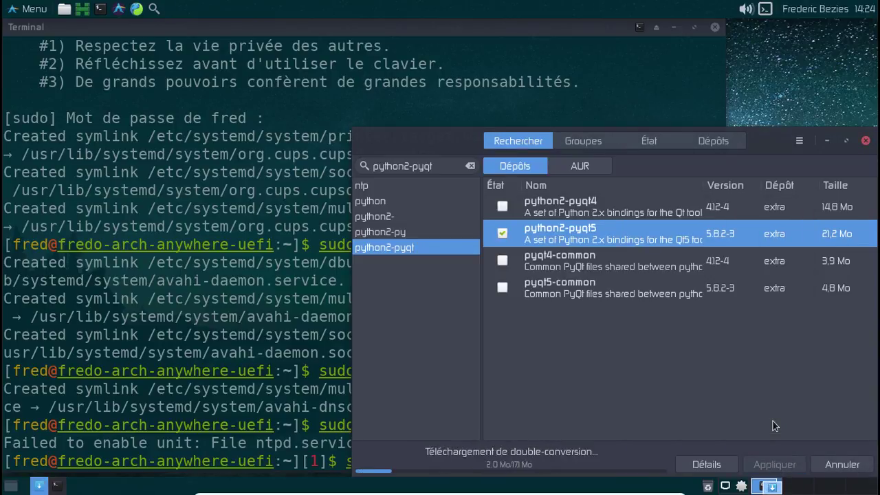
click(330, 411)
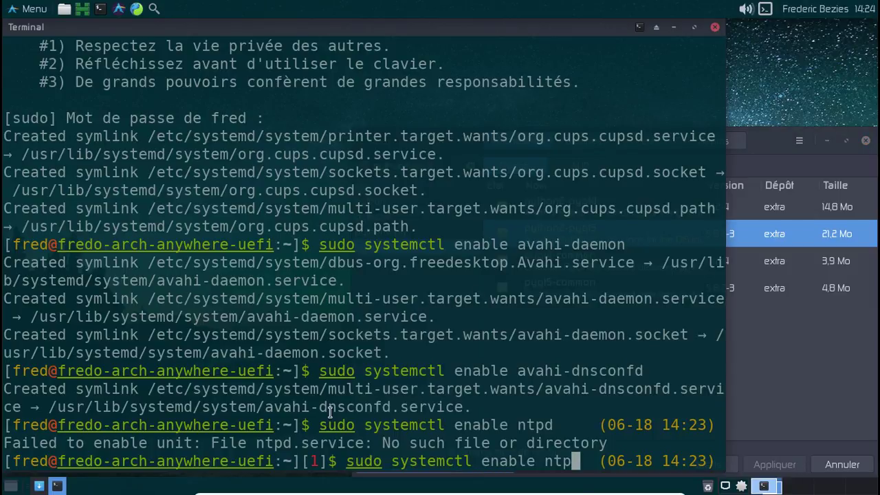
Correct and run 'sudo systemctl enable ntpd', then exit the terminal.
text(d)
key(Return)
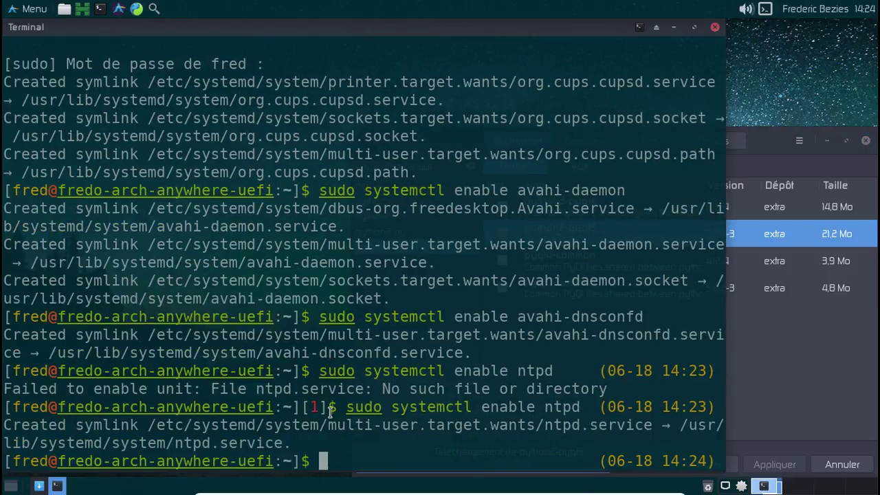
text(exit)
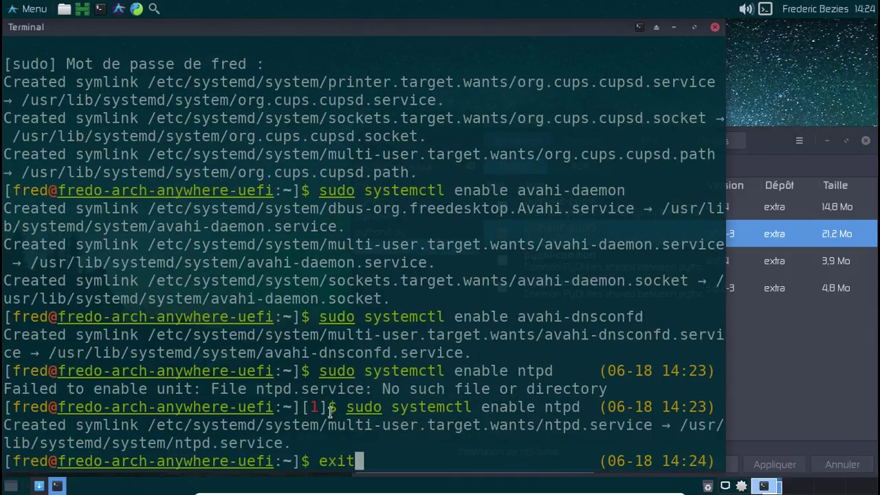
key(Return)
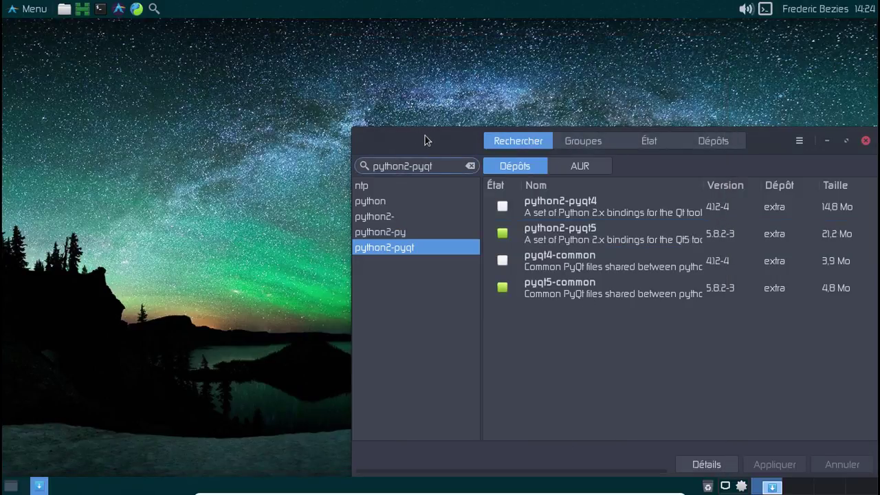
Search Pamac for gtk3 and install gtk3-print-backends.
drag(425, 135, 264, 93)
drag(278, 124, 192, 115)
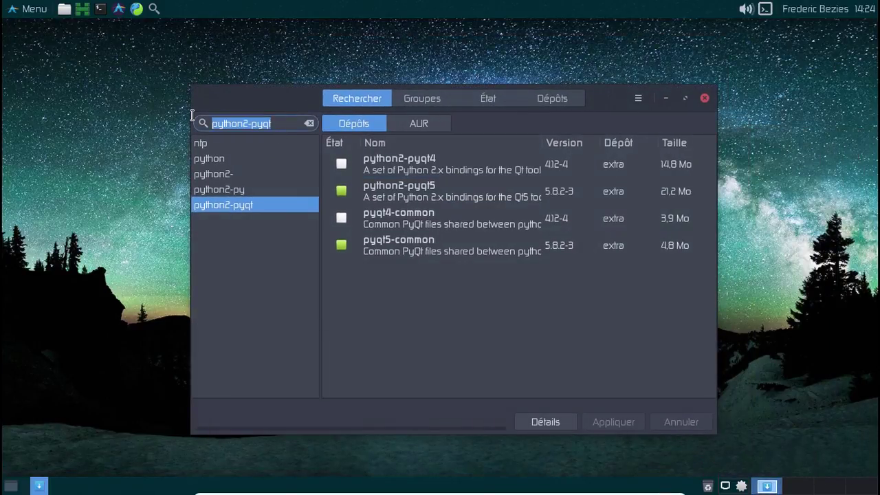
text(gtk)
key(Return)
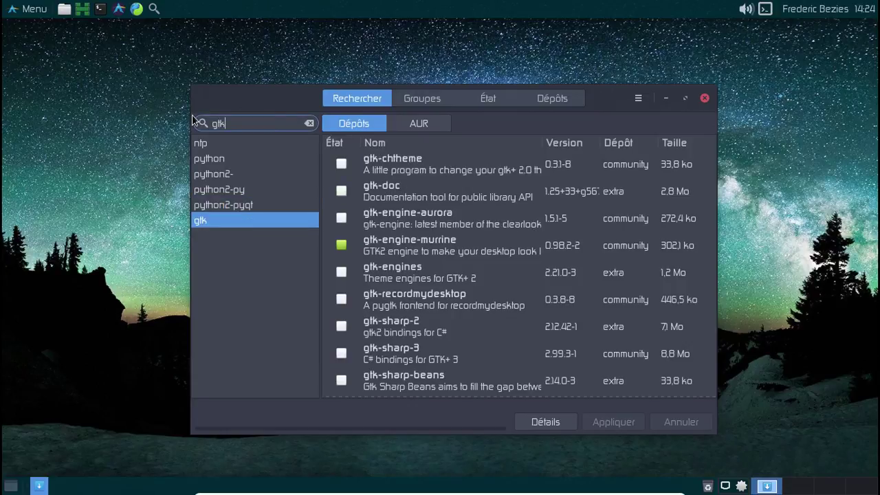
text(3)
key(Return)
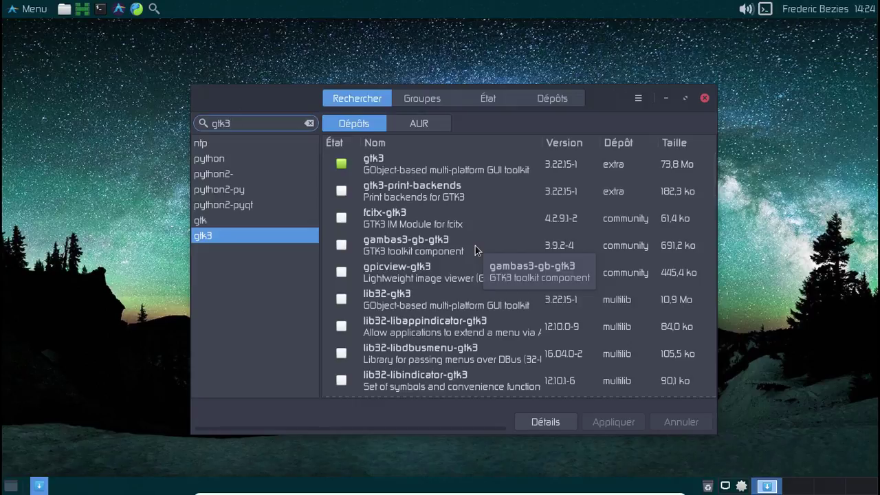
click(339, 190)
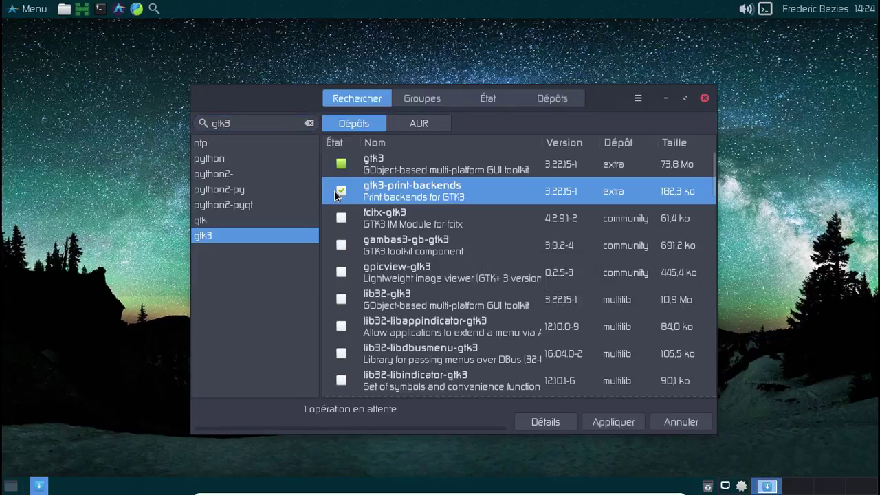
click(626, 422)
click(608, 377)
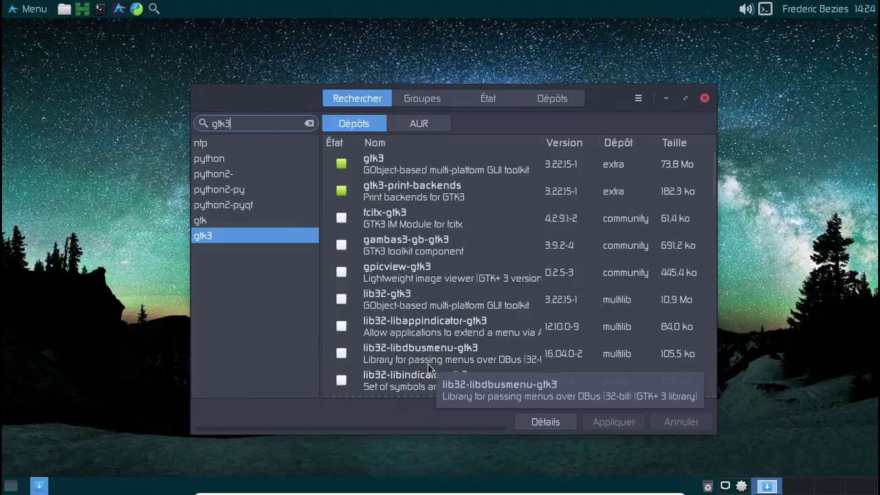
Launch GIMP by searching 'gimp' in the Whisker Menu.
click(27, 8)
text(gimp)
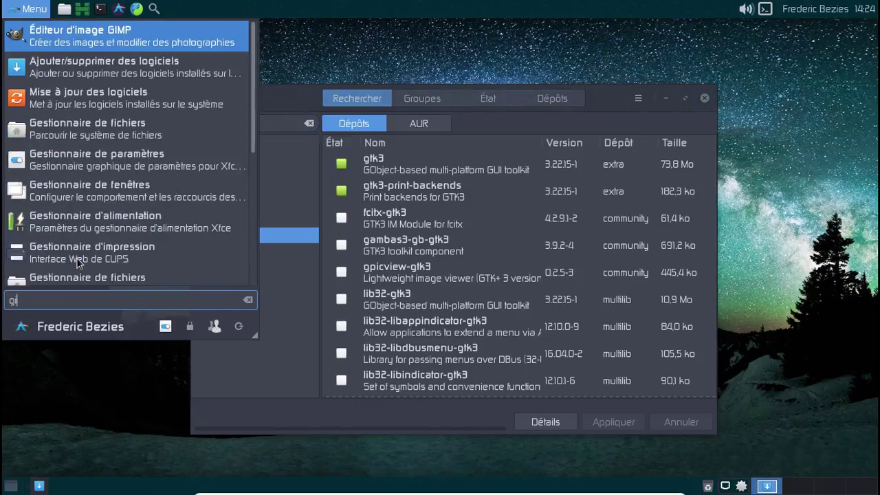
click(94, 33)
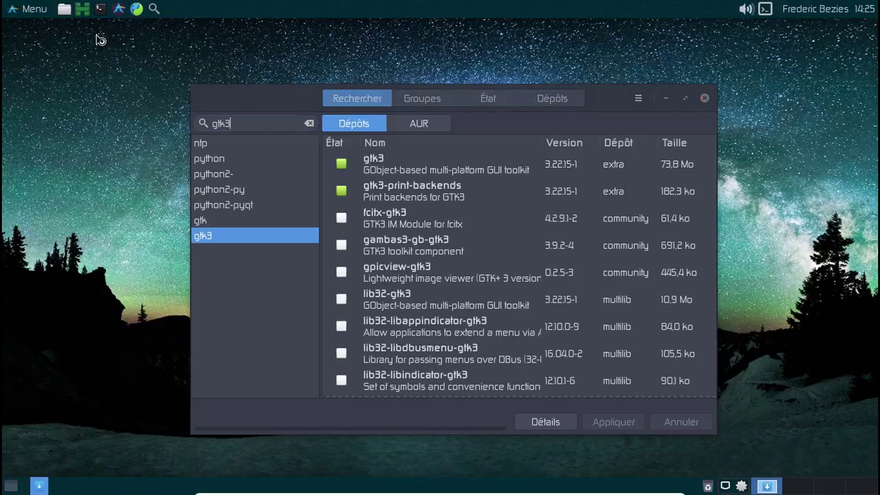
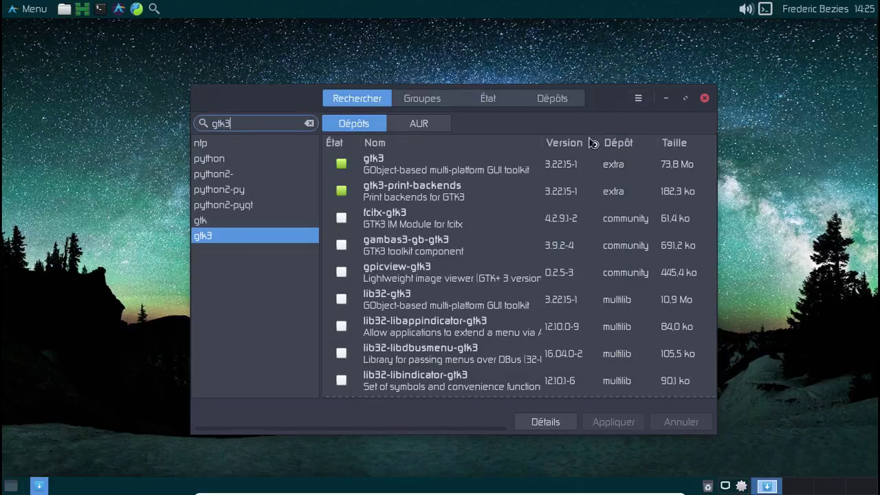
Clear the gtk3 search, view installed packages under the État tab, and close Pamac.
click(310, 123)
click(510, 101)
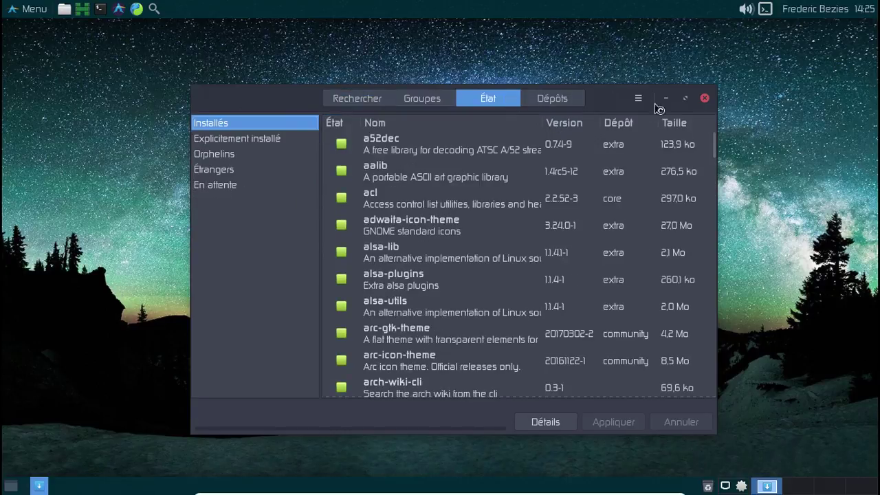
click(704, 98)
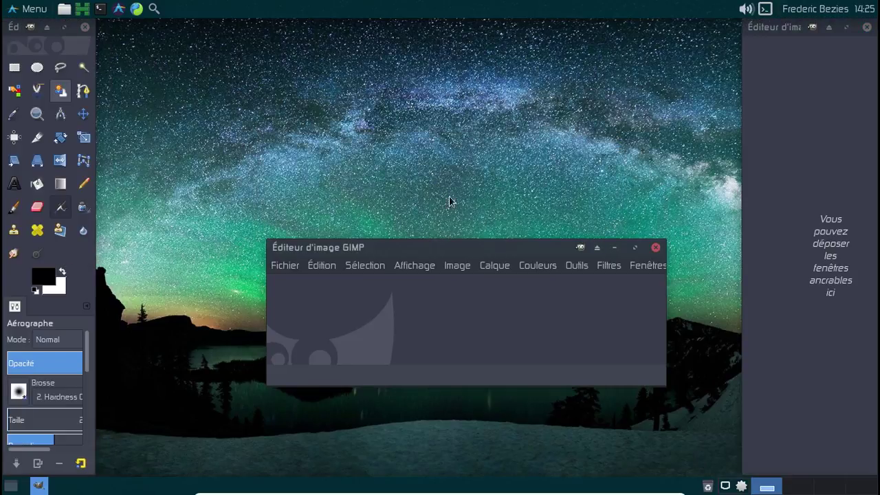
Switch GIMP to Mode fenêtre unique, view and close the About GIMP box, then quit GIMP.
click(656, 268)
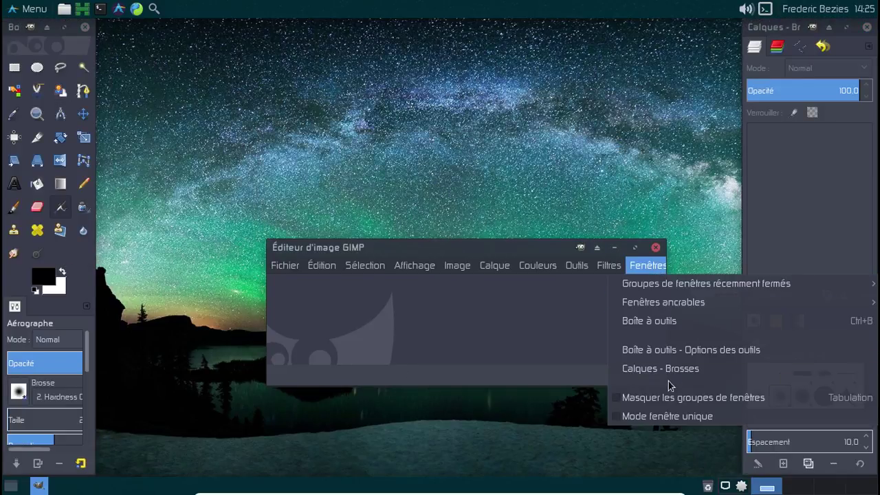
click(649, 416)
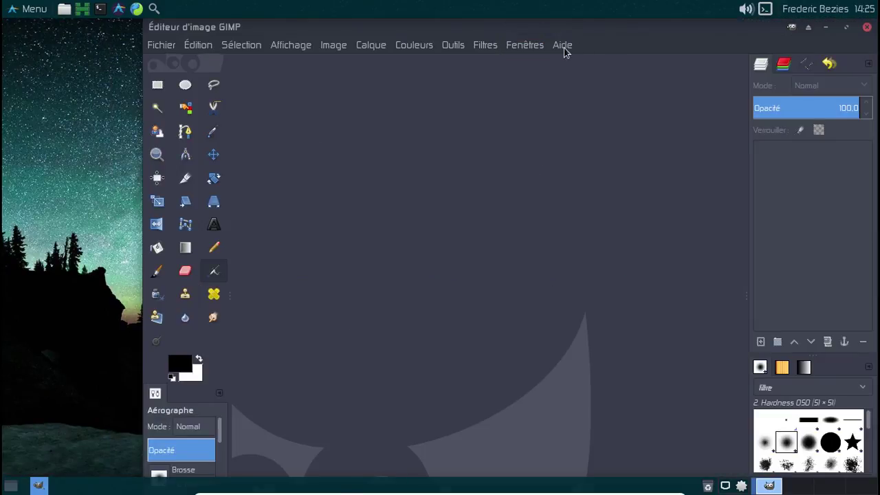
click(563, 47)
click(586, 125)
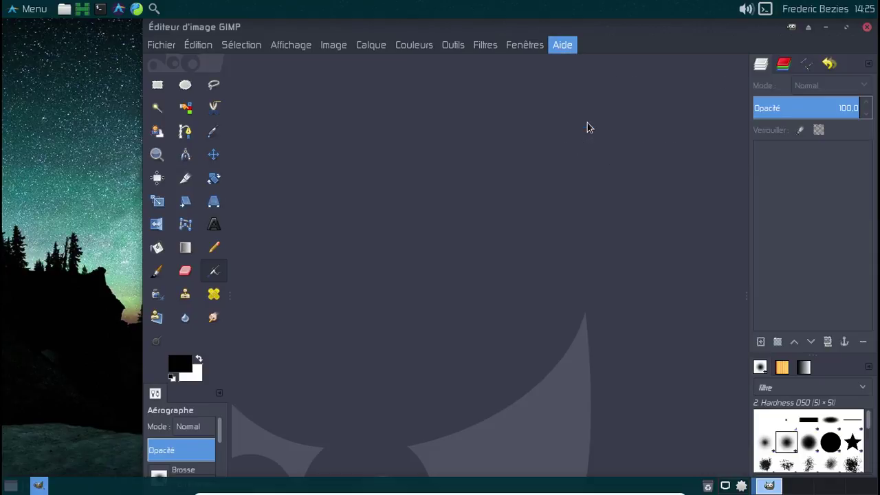
click(534, 365)
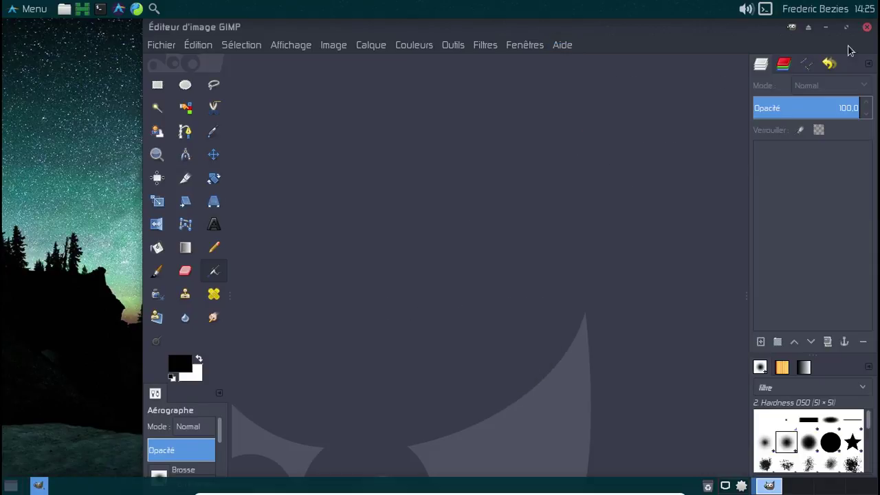
click(867, 27)
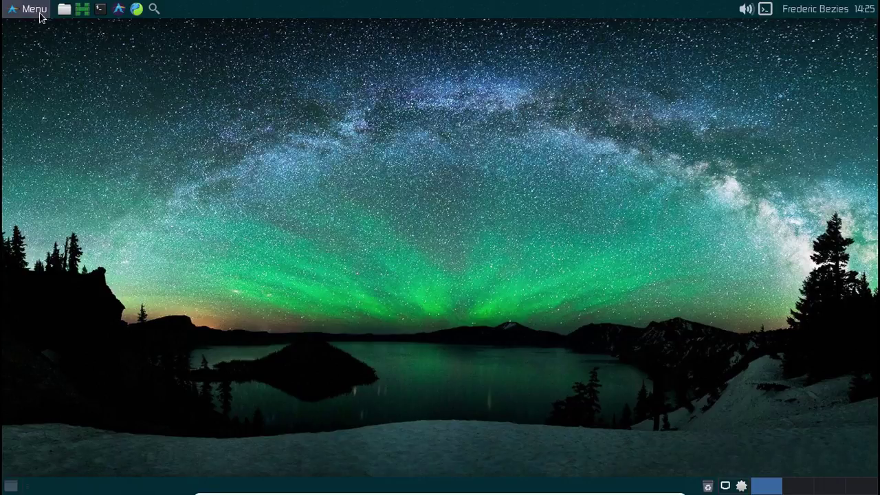
Launch HP Device Manager by searching 'hp' in the application menu.
click(34, 9)
text(hp)
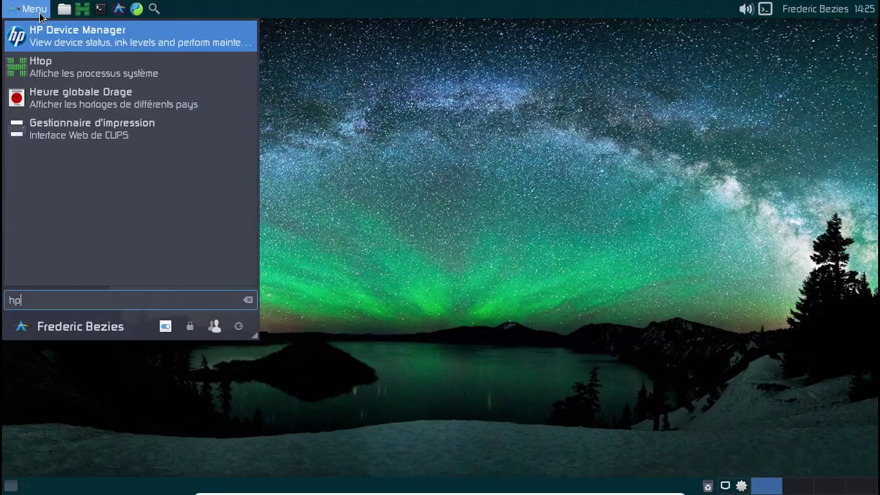
click(56, 40)
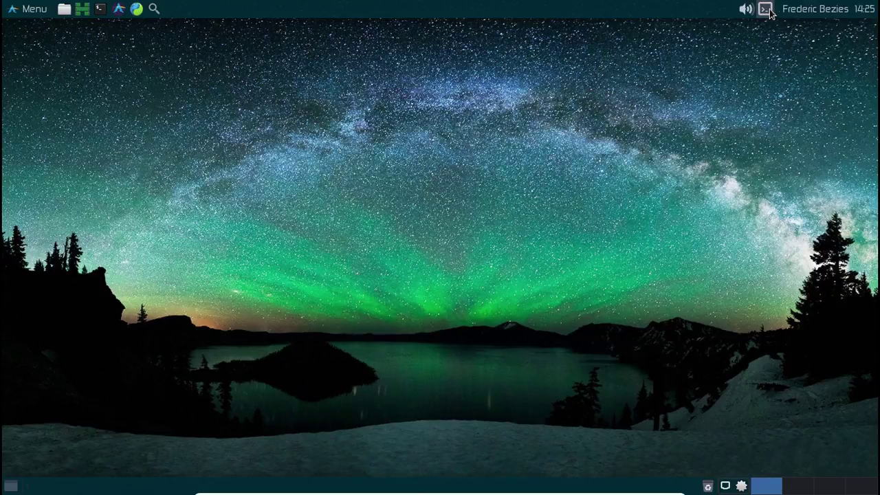
Open Pamac from the tray, search 'hplip', and open the hplip package details.
right_click(745, 488)
click(715, 448)
text(h)
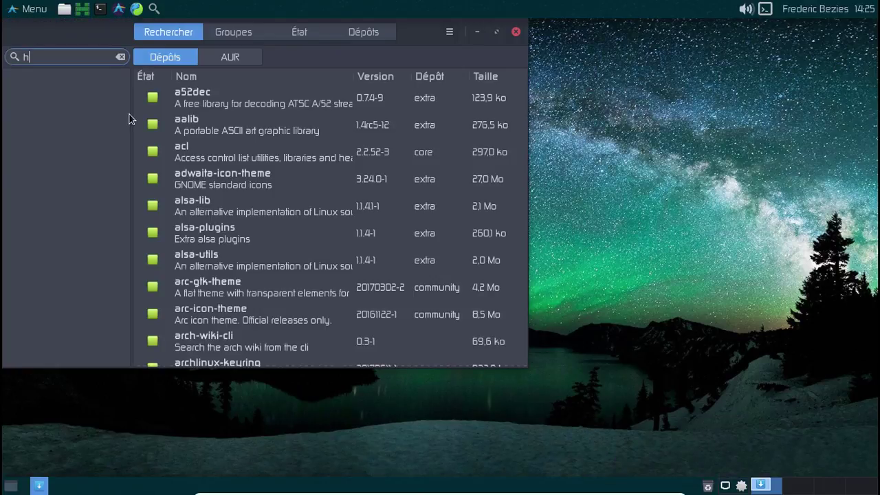
text(plip)
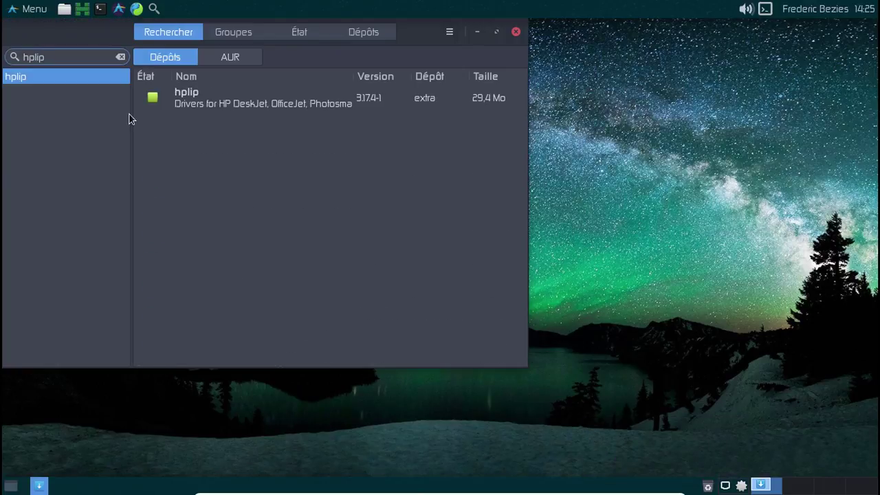
click(296, 91)
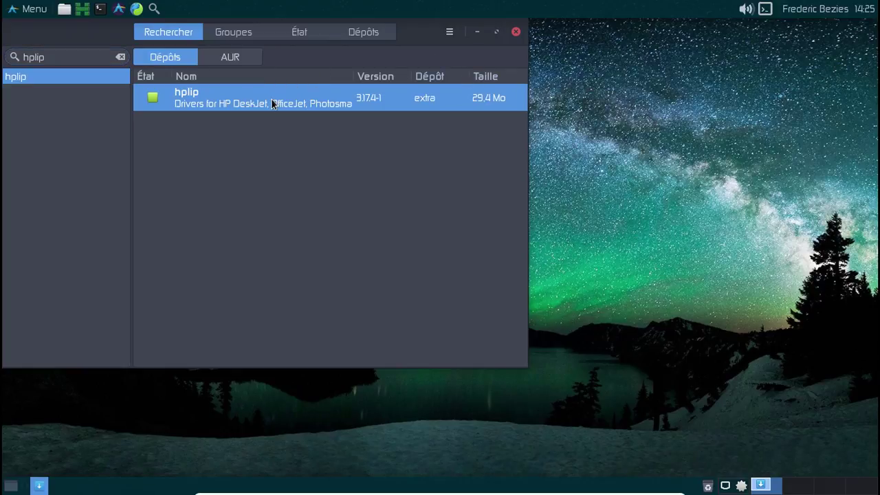
right_click(271, 98)
click(333, 166)
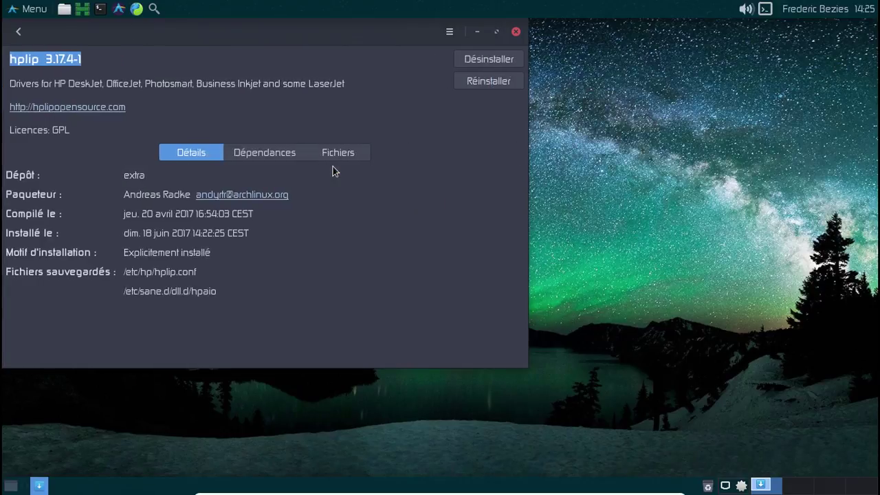
Review hplip's dependencies, recentre the Pamac window, and return to the hplip search results.
click(295, 155)
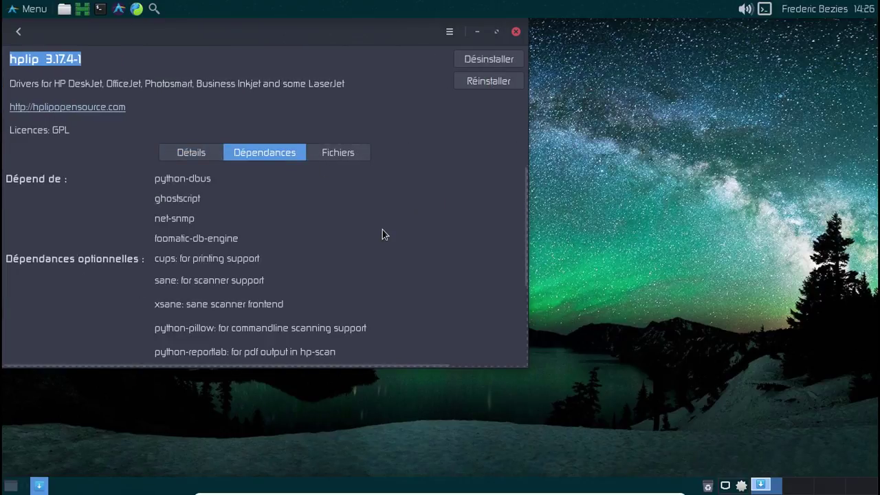
scroll(382, 231, down, 1)
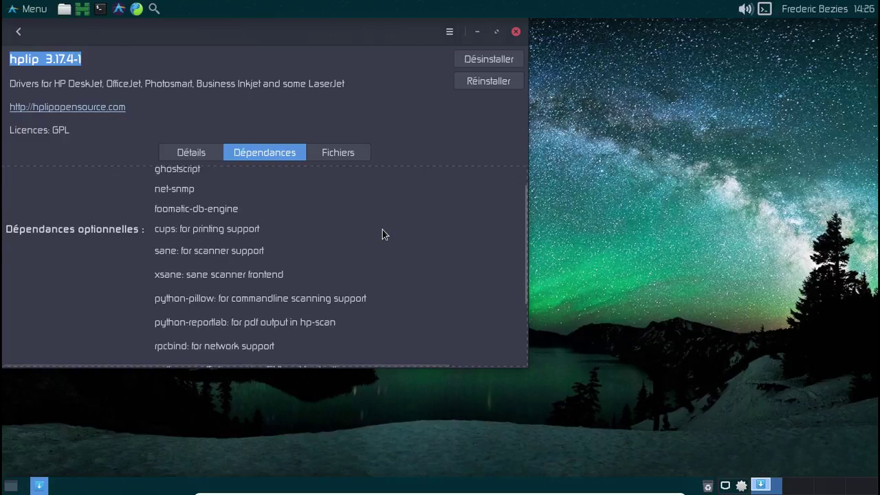
scroll(382, 231, down, 3)
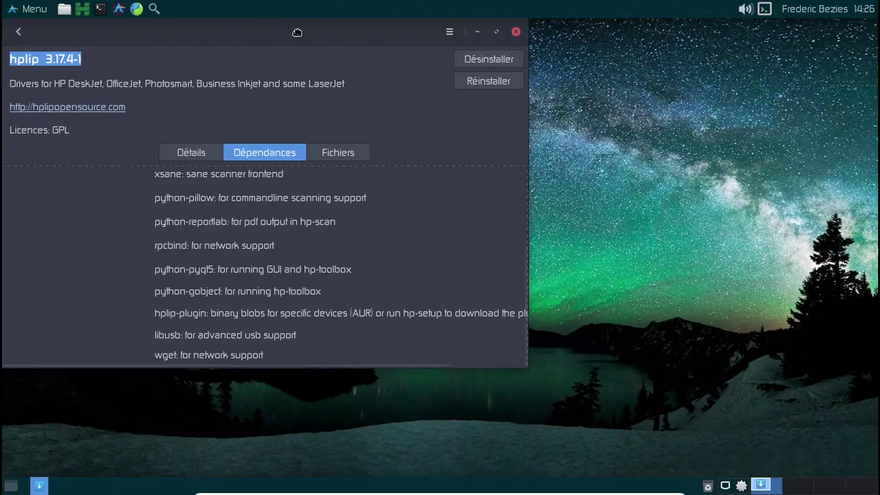
drag(281, 23, 441, 56)
right_click(743, 485)
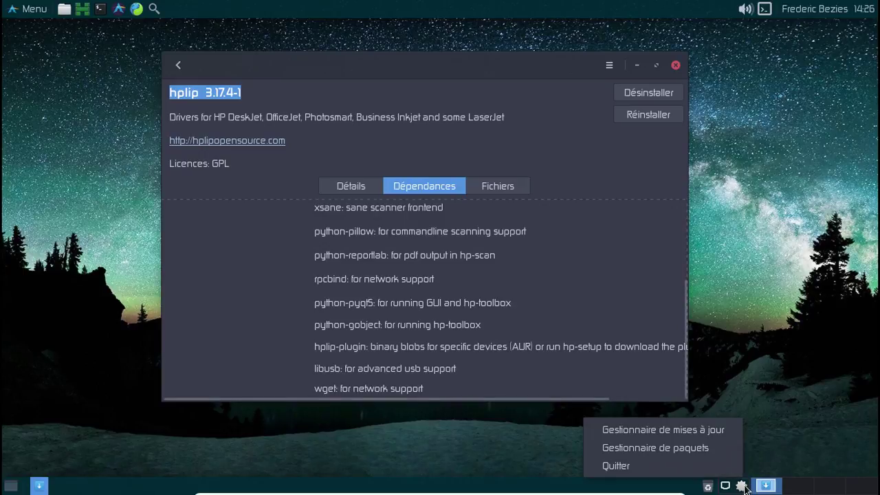
click(219, 93)
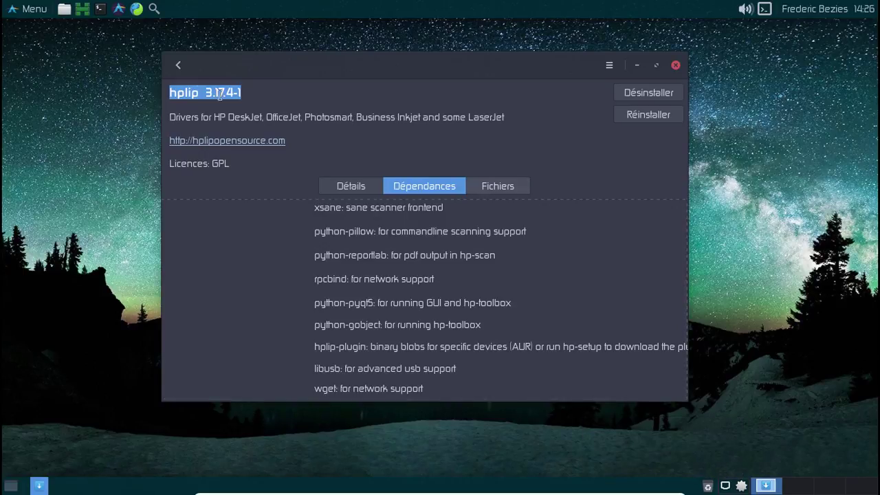
click(177, 67)
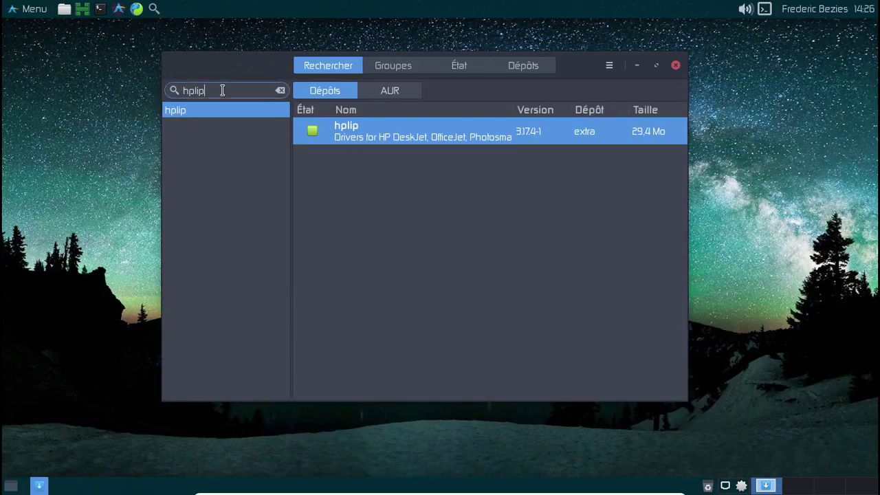
Mark python2-pyqt5 for removal and python-pyqt5 for installation.
drag(219, 90, 162, 90)
text(python2-pyqt5)
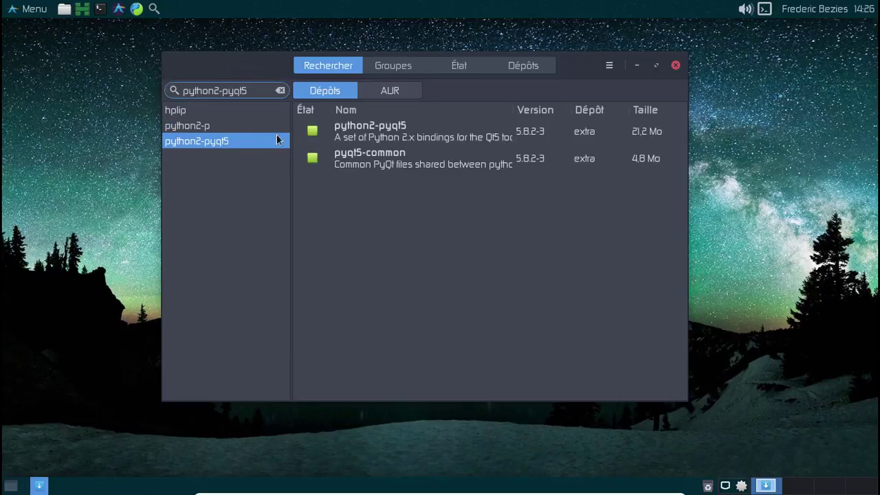
click(312, 131)
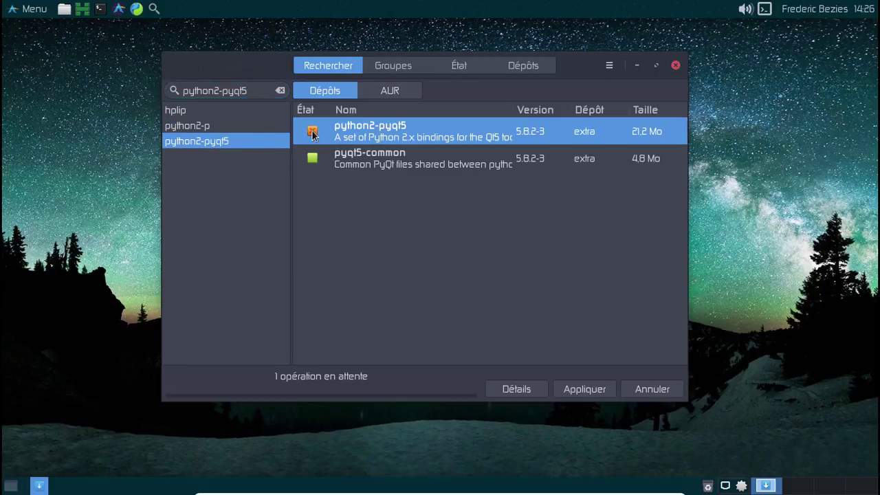
click(218, 91)
key(BackSpace)
key(Return)
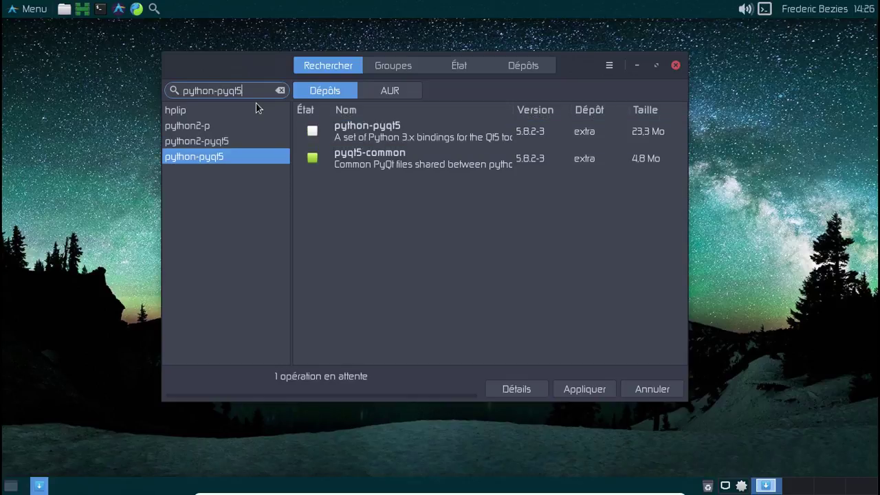
click(315, 133)
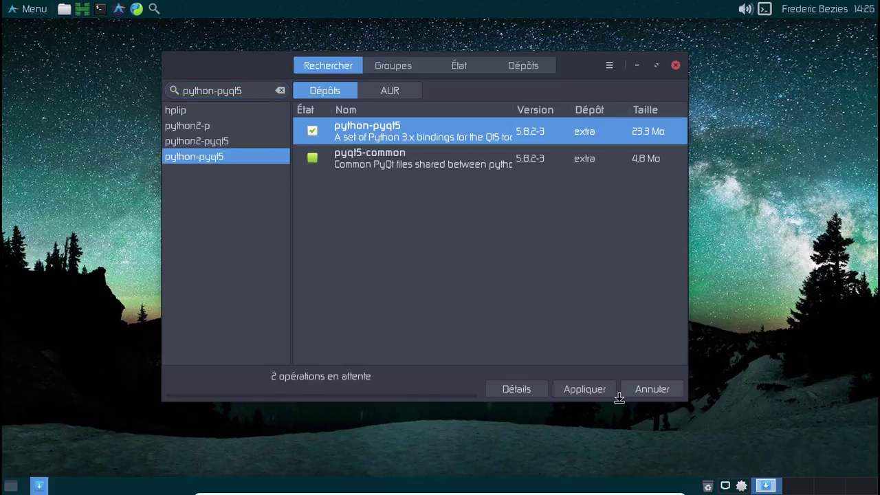
Apply and confirm the package changes, authenticating with the user password.
click(592, 390)
click(581, 345)
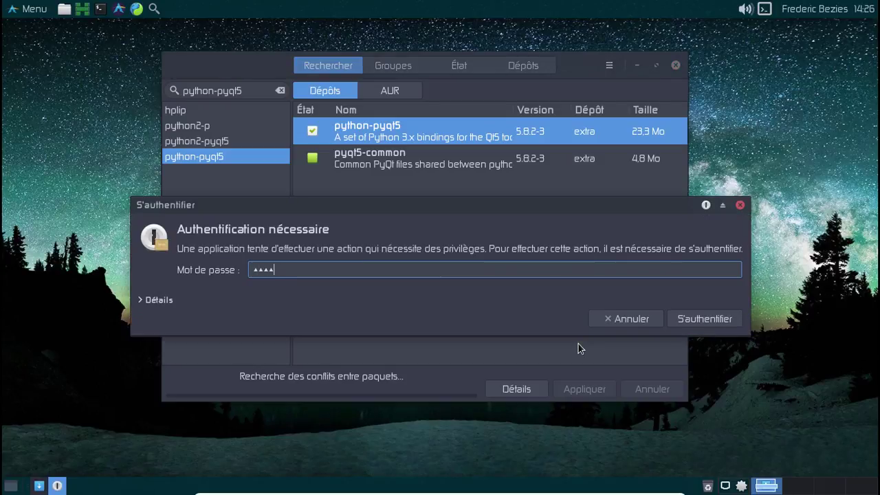
text(*****)
key(Return)
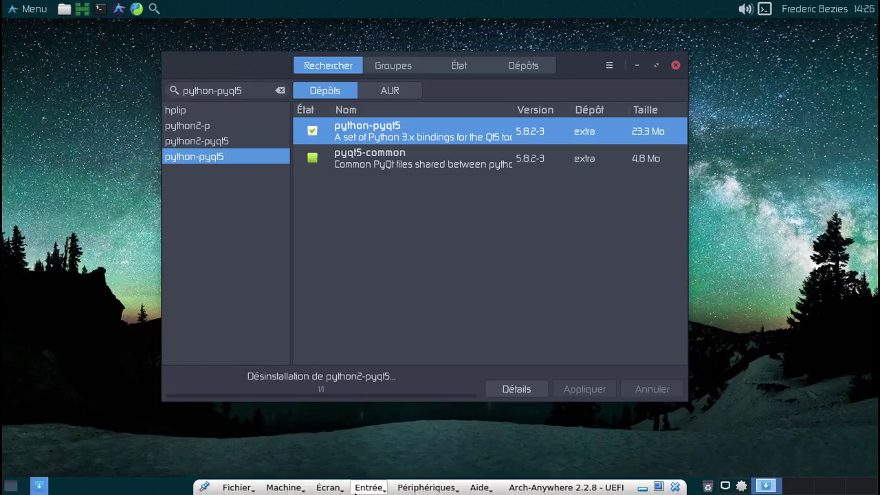
Look through the VM's Input and Display menus without changing anything.
click(362, 489)
click(320, 457)
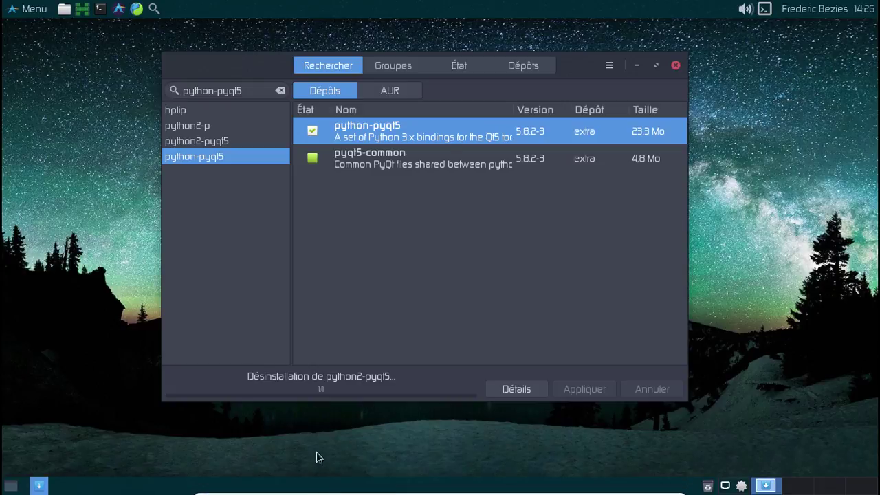
click(330, 489)
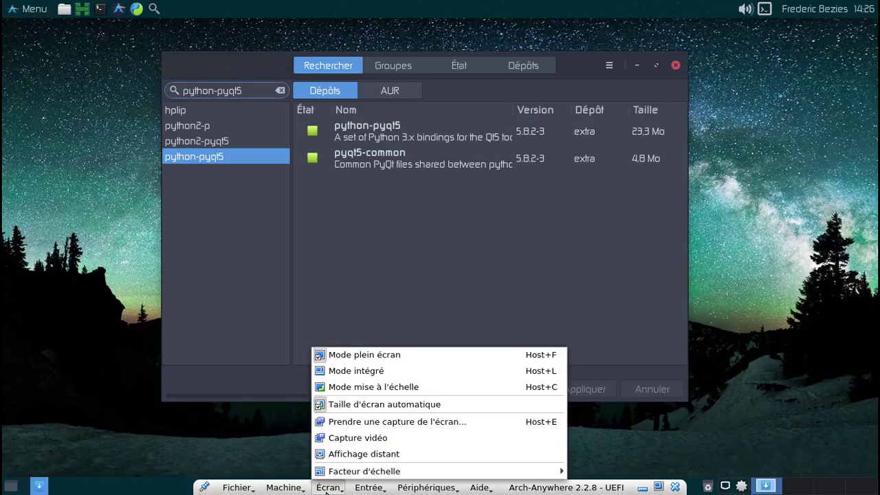
click(282, 472)
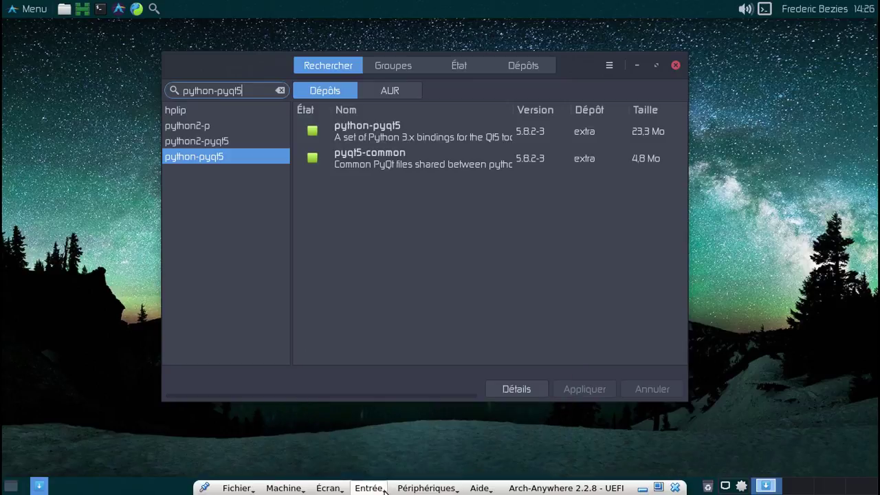
Attach the host's HP DeskJet 2130 series USB printer to the virtual machine.
click(405, 490)
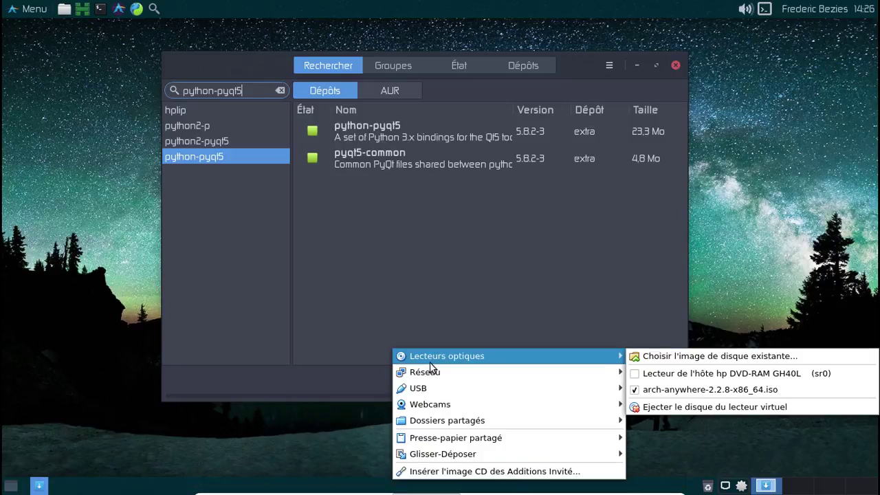
mouse_move(434, 392)
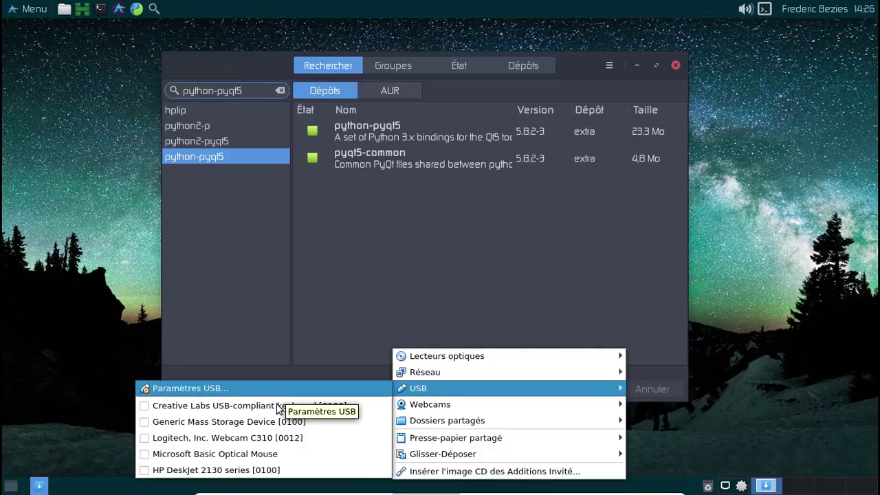
click(250, 470)
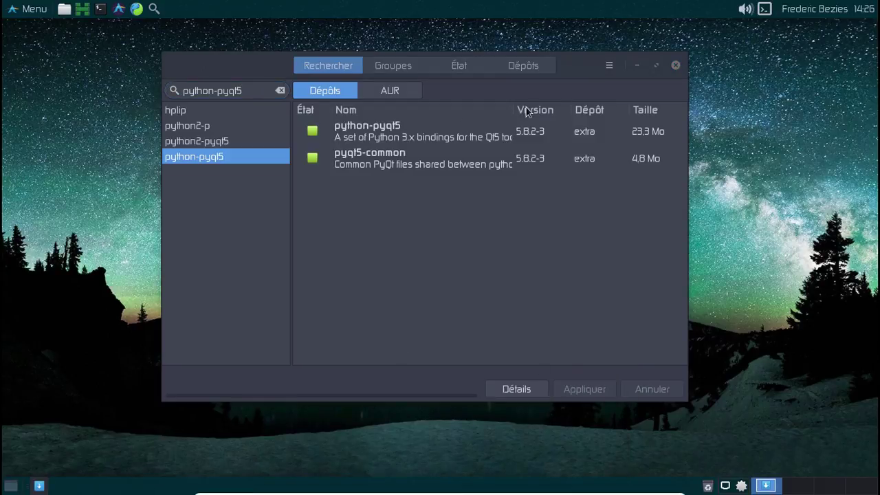
click(30, 11)
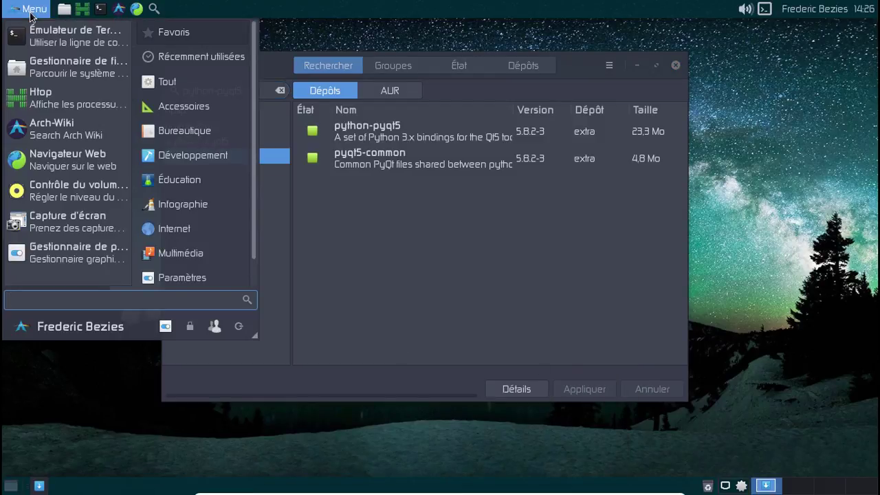
Launch HP Device Manager from the 'hp' menu search and close Pamac.
text(hp)
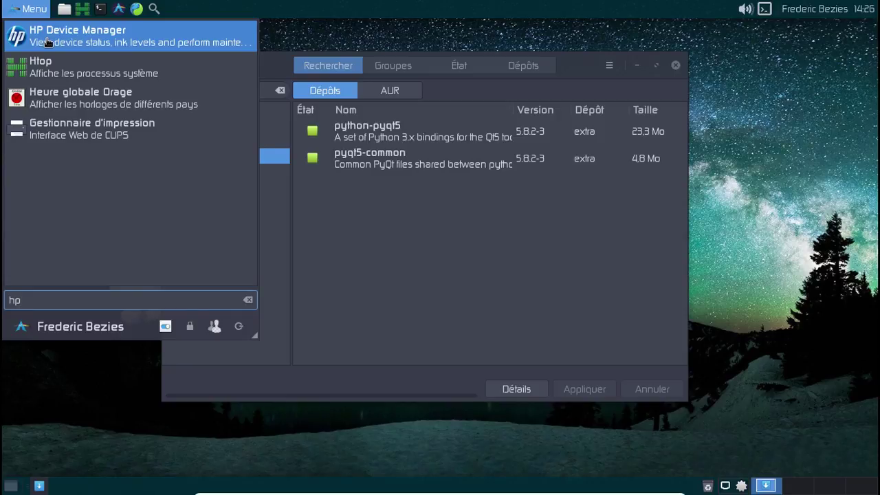
click(48, 43)
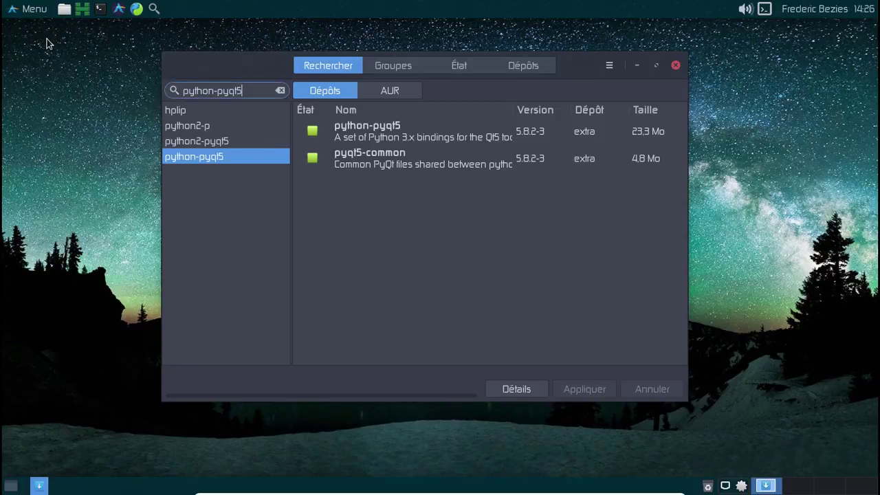
click(676, 66)
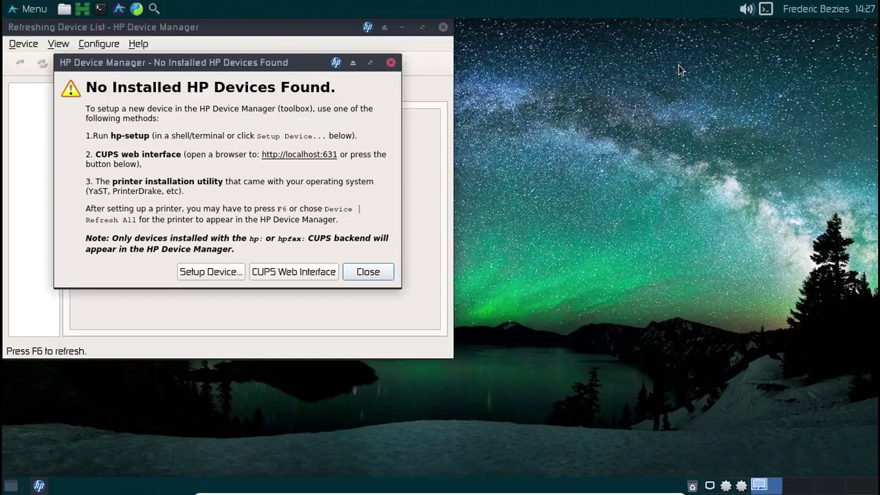
Start Setup Device with a USB connection and authenticate with the root account.
click(210, 271)
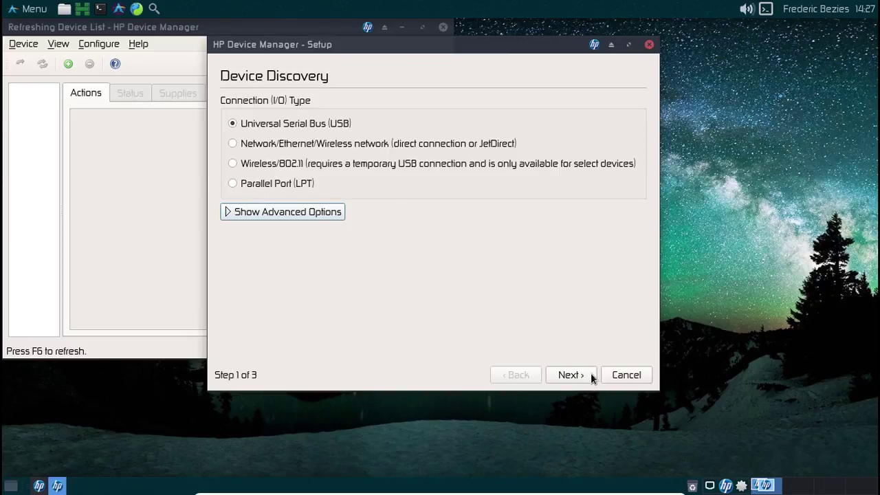
click(583, 383)
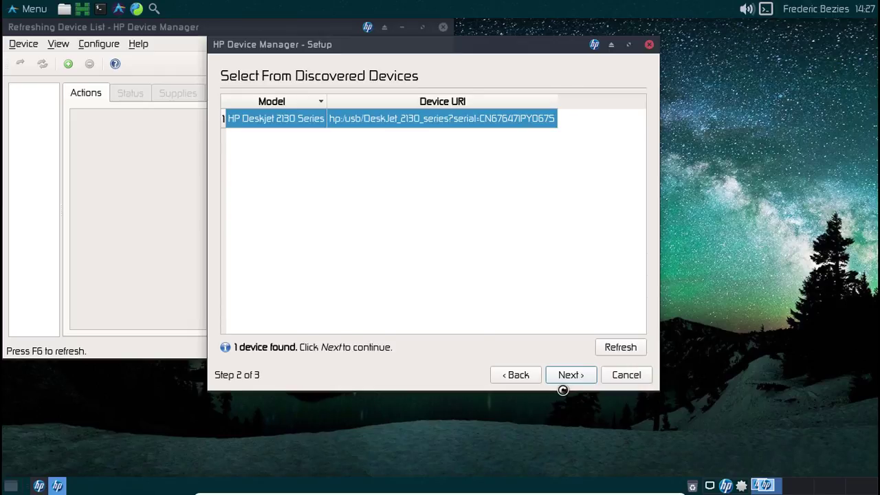
text(r)
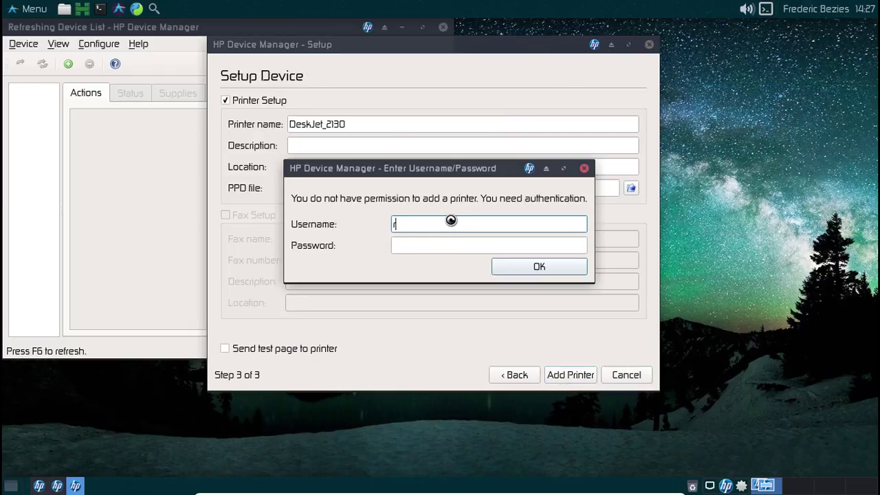
text(oot)
key(Tab)
text(******)
key(Return)
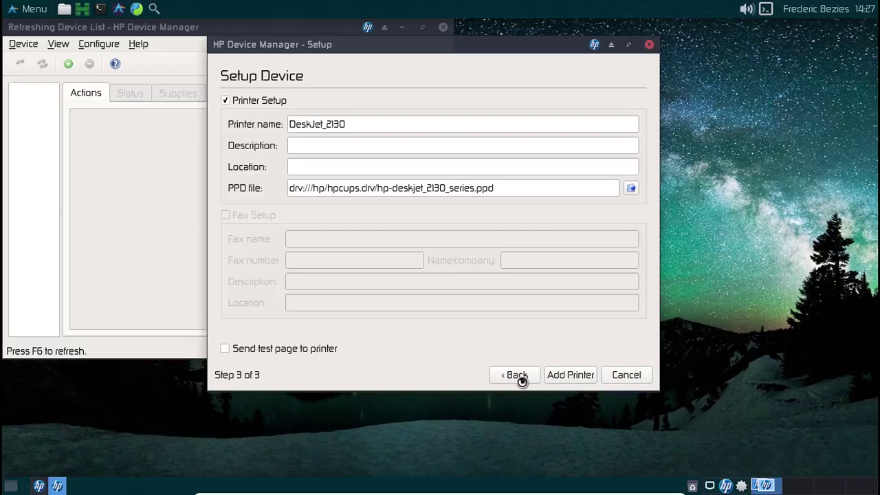
Authenticate again as root with the root password to authorise adding the DeskJet 2130.
click(39, 486)
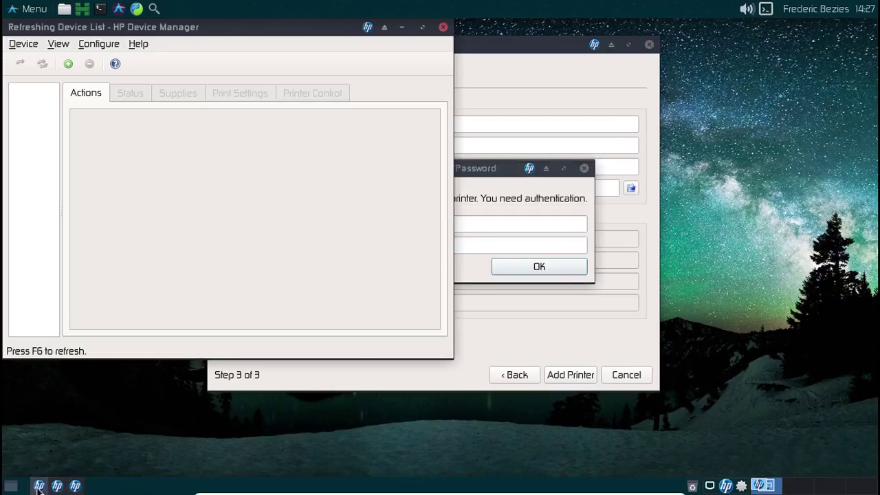
click(496, 227)
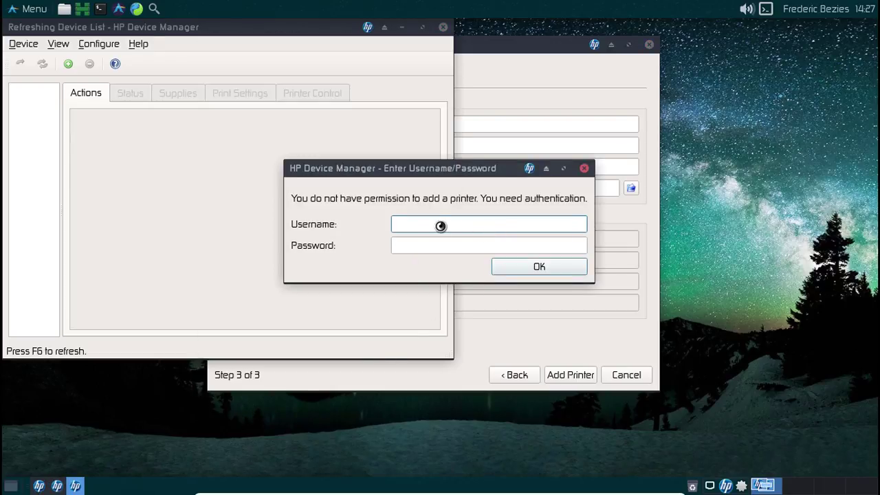
text(root)
key(Tab)
text(root)
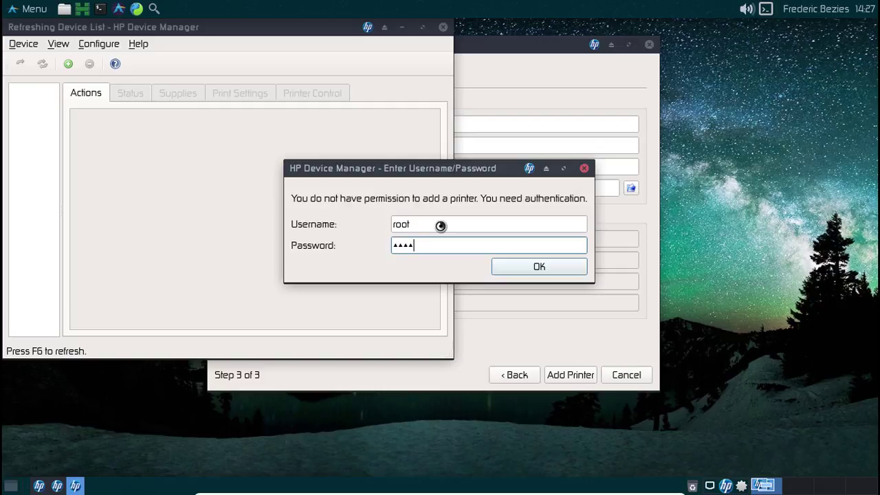
text(root)
key(Return)
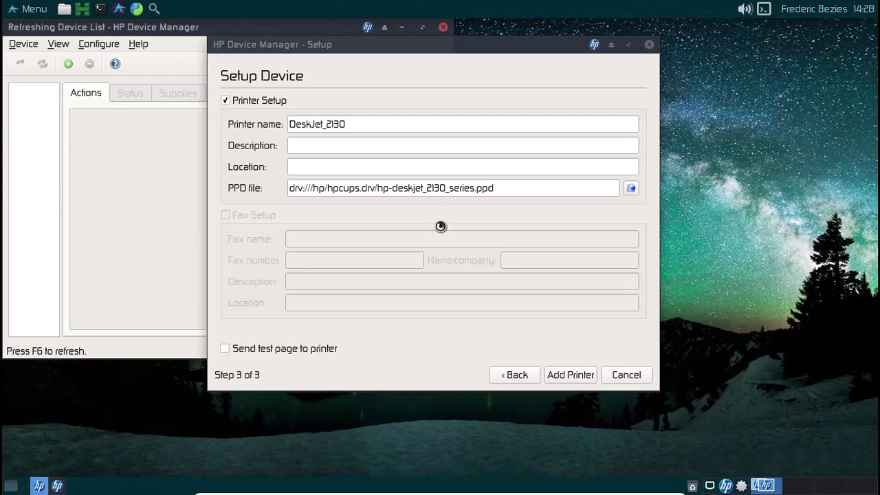
Force-close the stalled Setup window and recentre the HP Device Manager window.
click(649, 44)
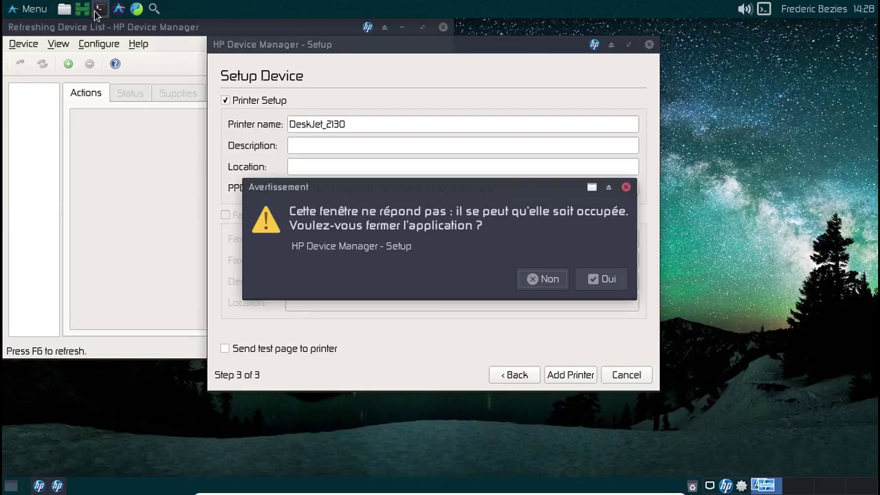
click(591, 277)
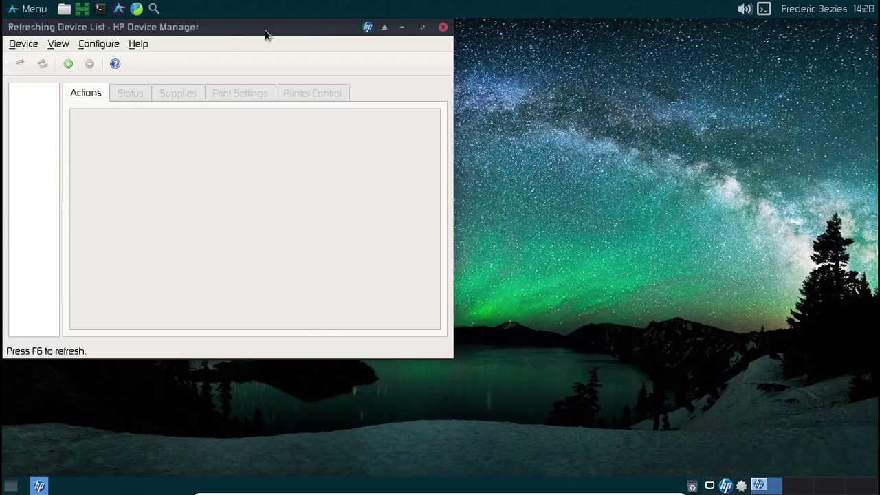
drag(310, 30, 478, 93)
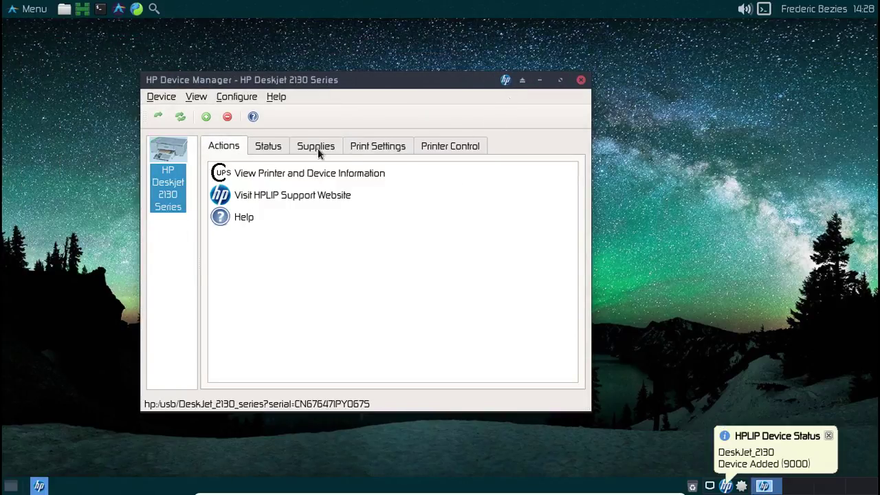
Dismiss the DeskJet 2130 notifications and close HP Device Manager.
click(828, 436)
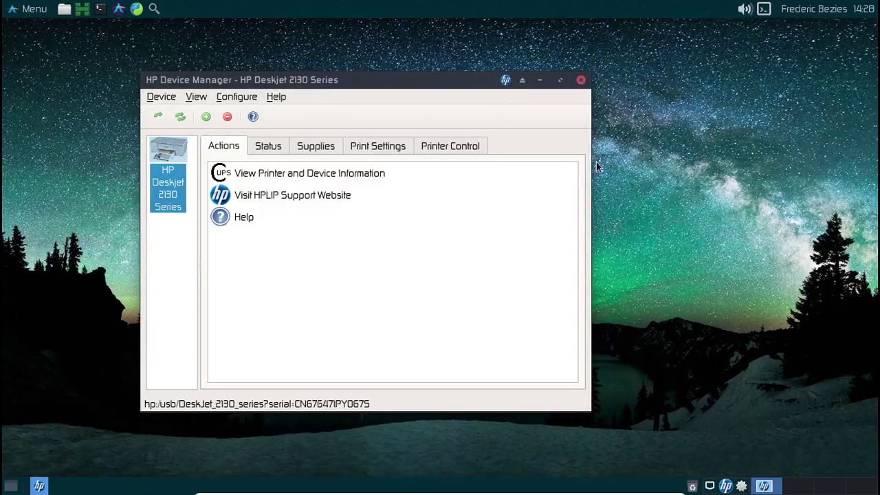
click(580, 81)
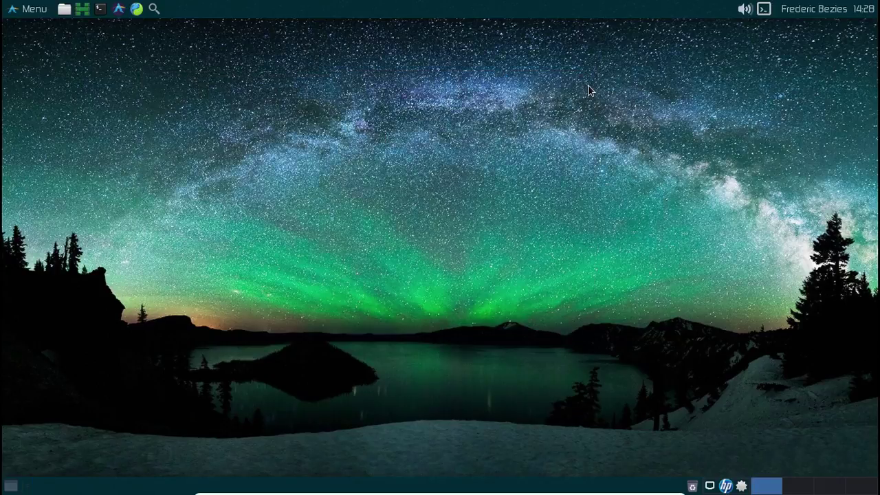
click(16, 9)
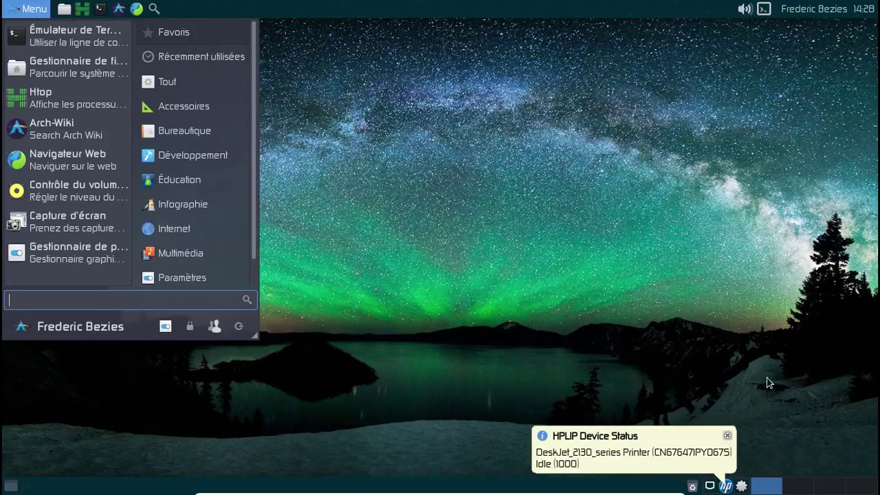
click(737, 440)
click(727, 436)
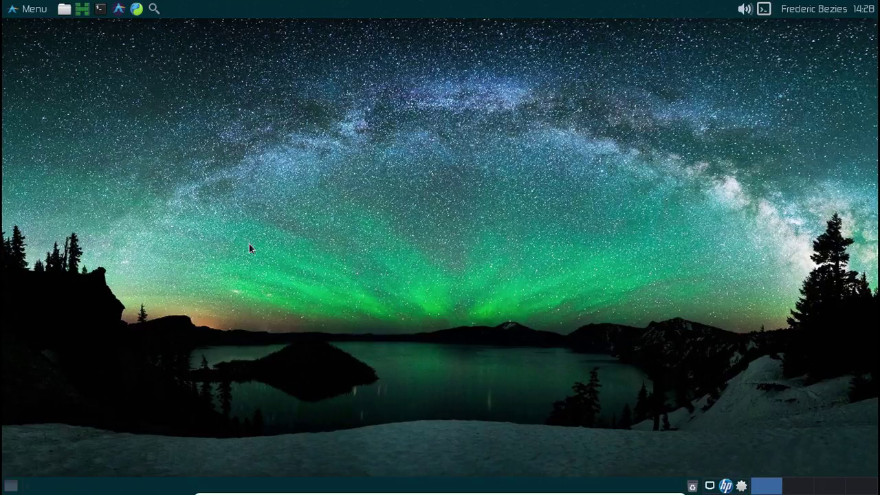
click(29, 10)
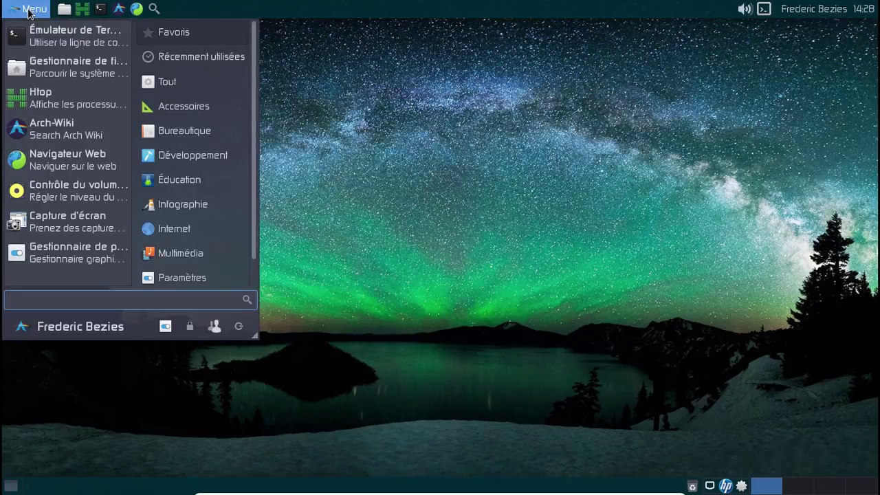
Launch Firefox via 'fir', restore its window size, and close the first-run tab.
text(firf)
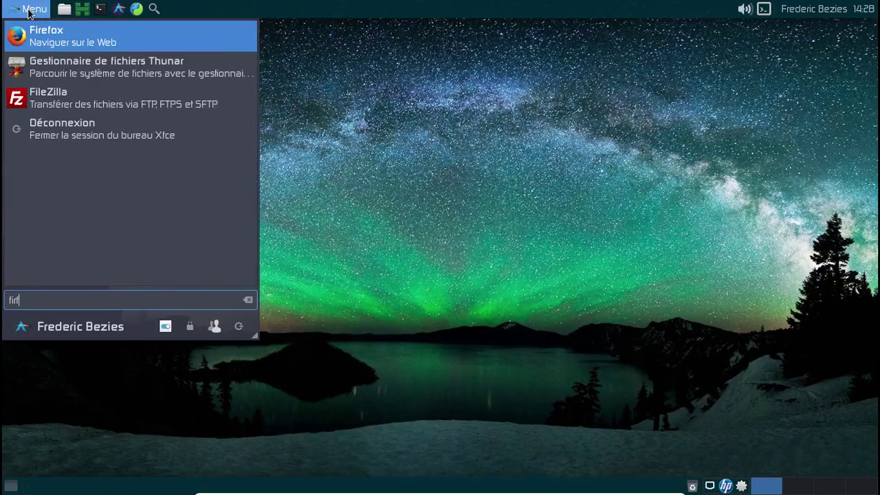
key(Return)
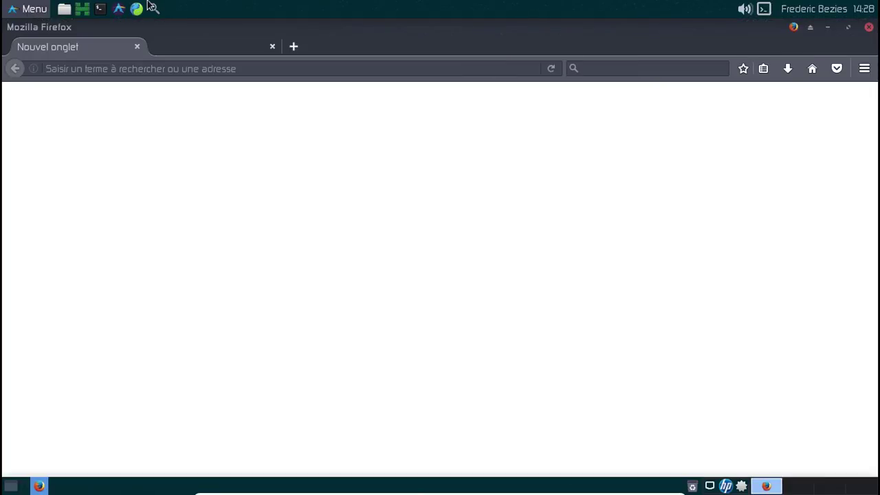
click(848, 26)
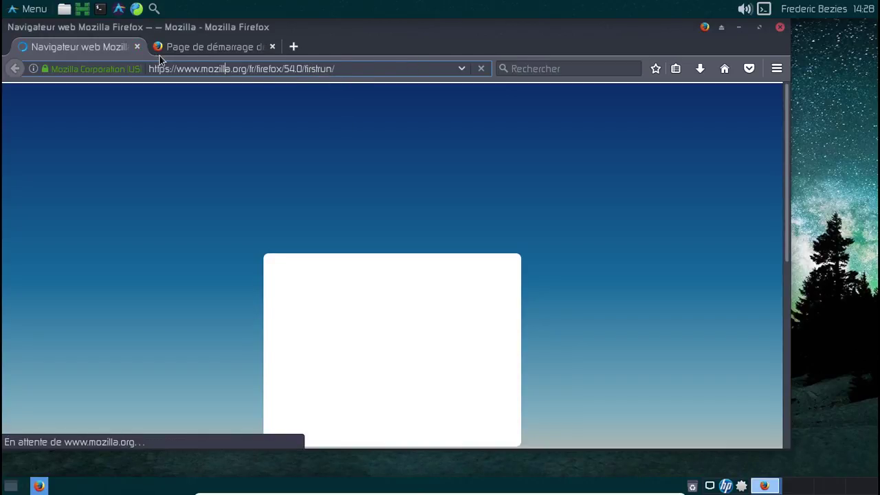
click(138, 46)
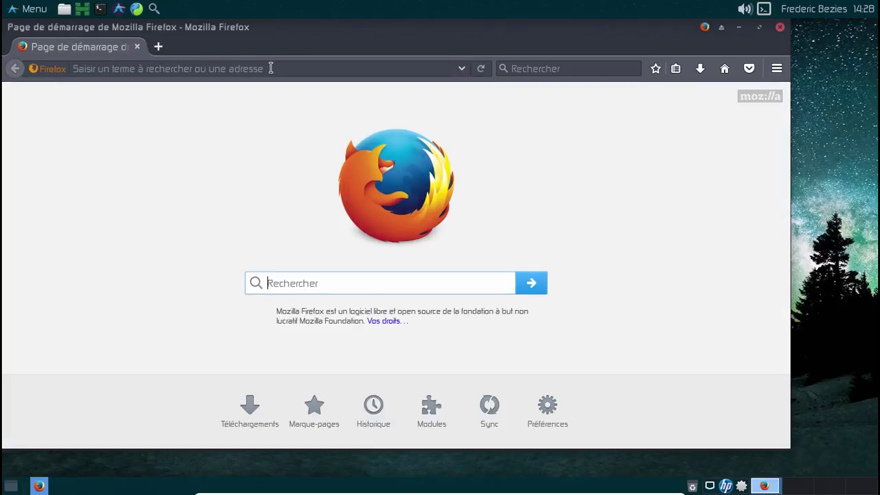
Load wiki.archlinux.org and open the Systemd-boot article through a 'systemd' search.
text(wiki)
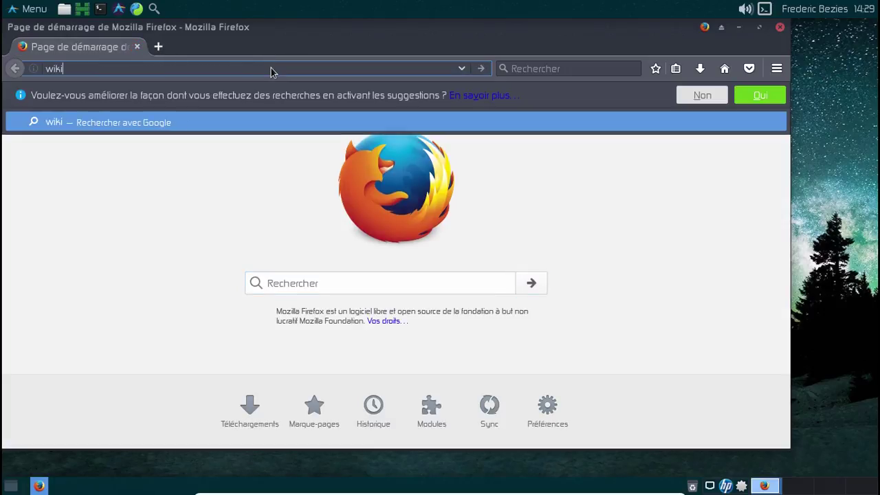
text(.Archlinux.)
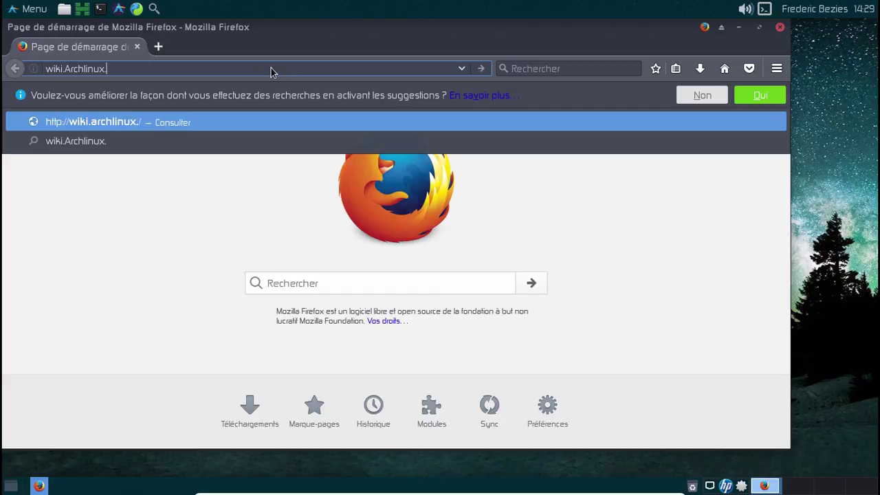
text(oi)
text(rg)
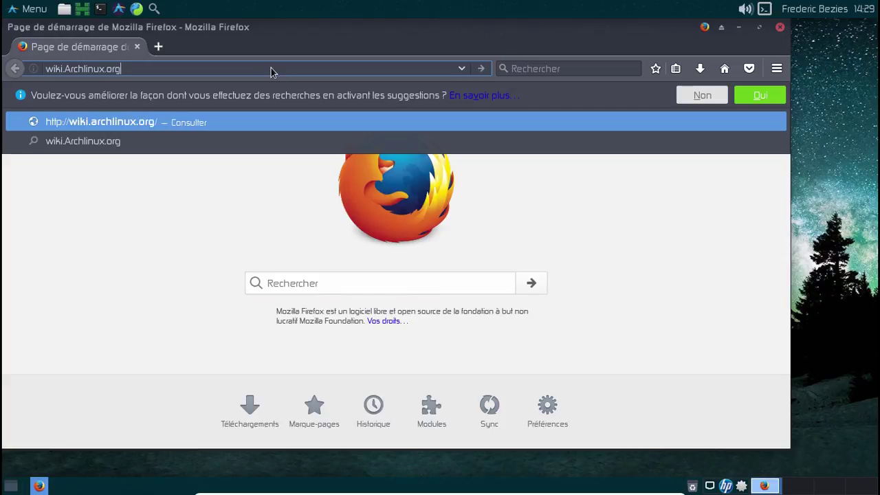
key(Return)
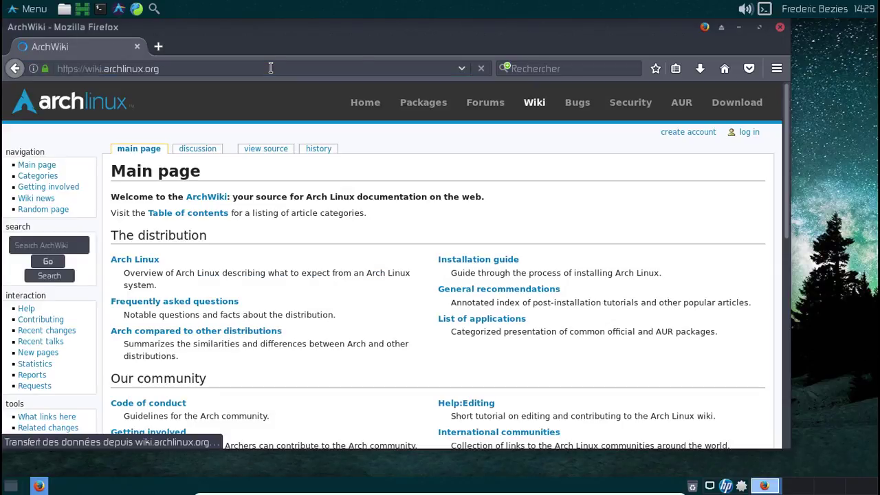
click(40, 243)
text(syste)
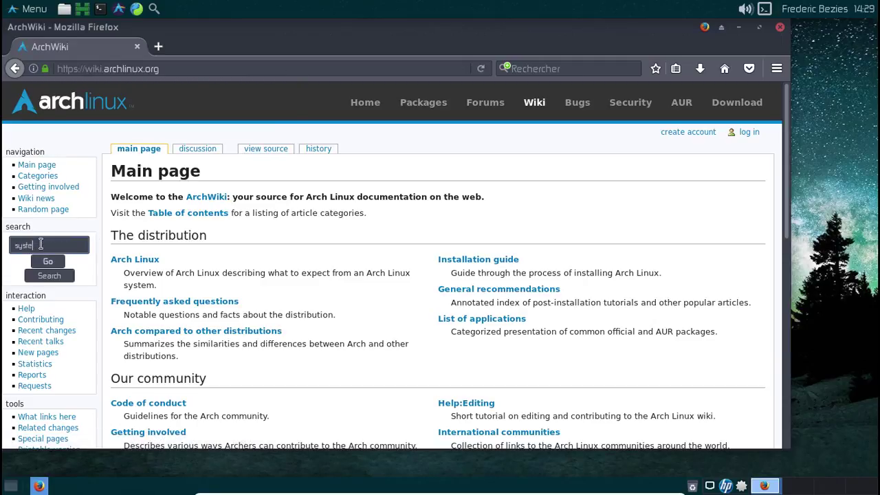
text(md)
key(Down)
key(Down)
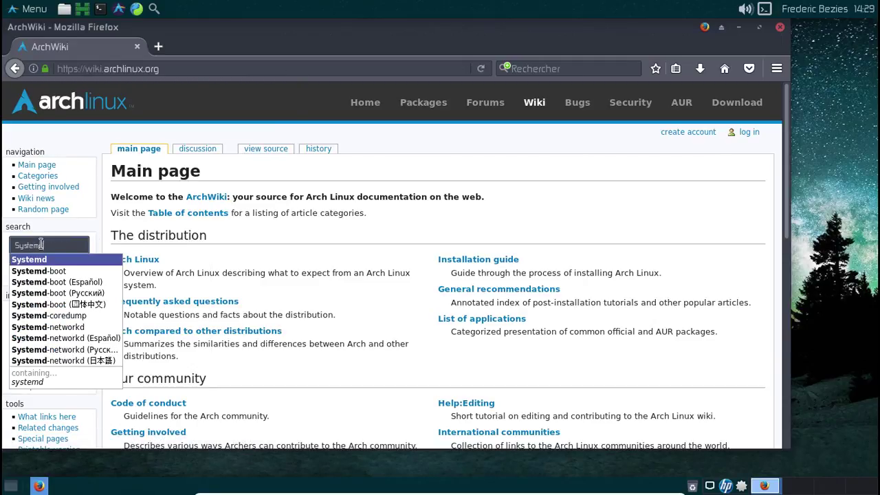
key(Return)
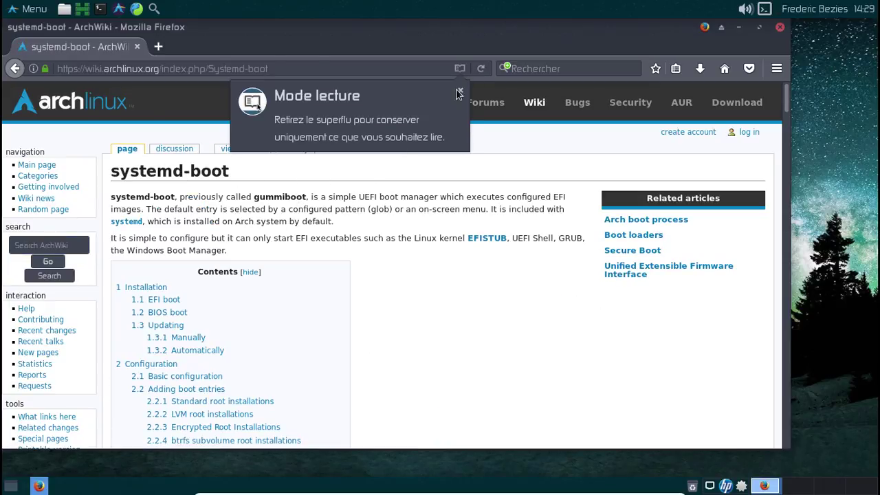
Jump to the article's Adding boot entries section.
click(460, 93)
scroll(448, 322, down, 3)
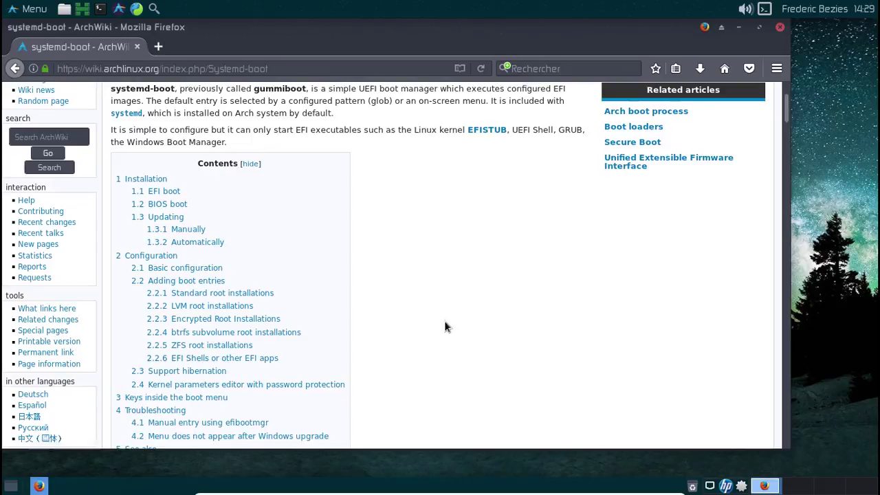
click(209, 280)
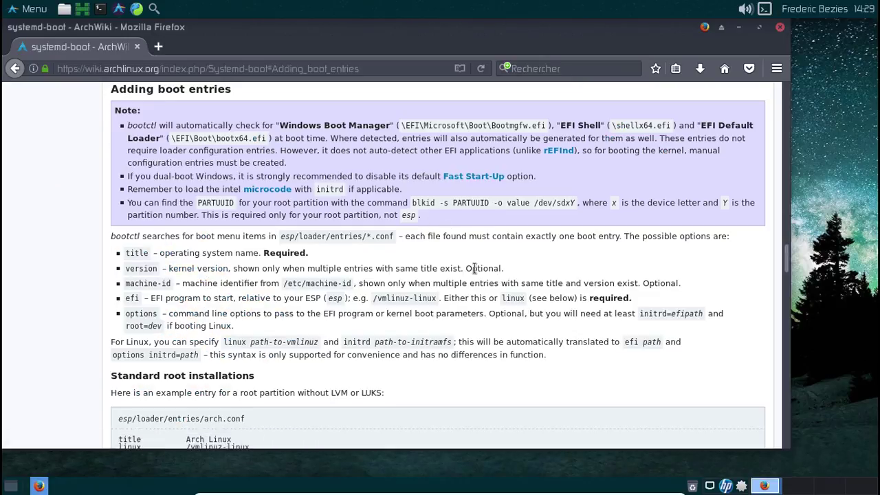
Briefly open and hide a terminal, then bring up Pamac's tray menu.
click(100, 10)
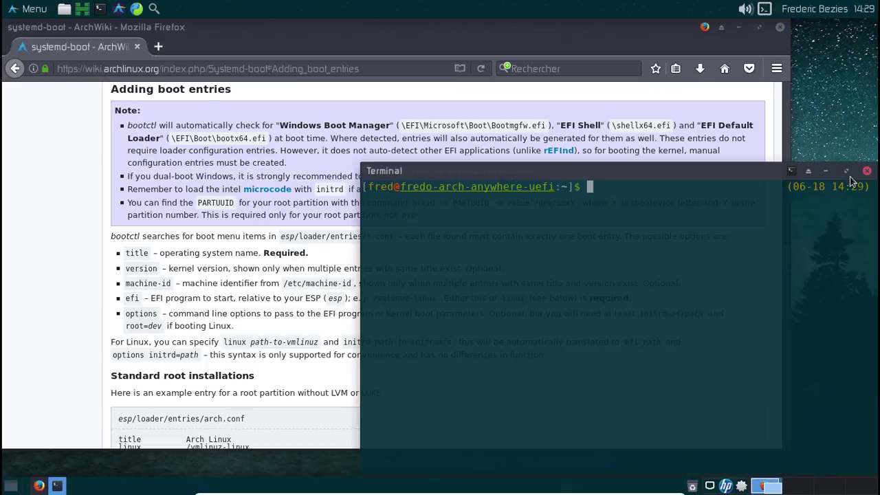
click(825, 171)
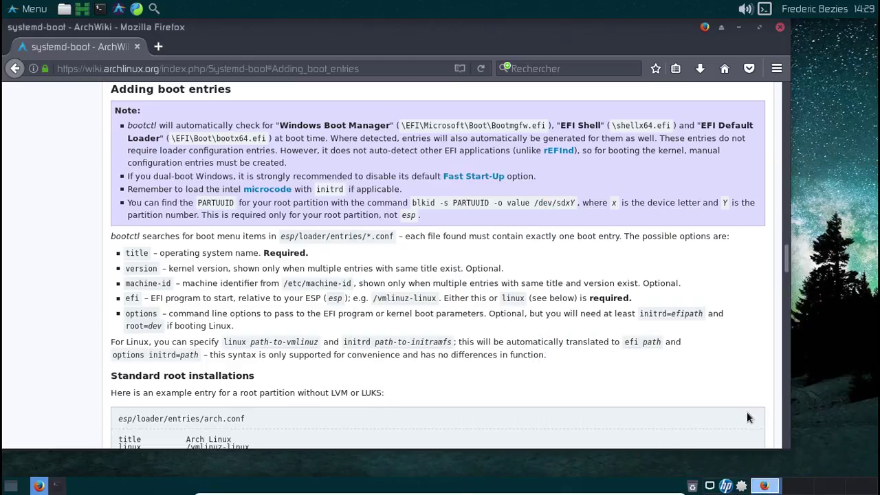
right_click(741, 486)
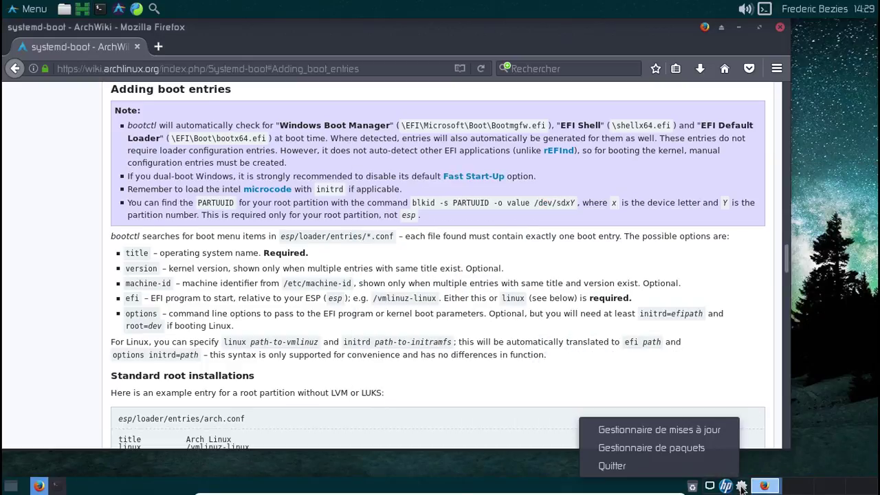
Search 'linux' in Pamac and mark linux-hardened and linux-hardened-headers for installation.
click(710, 453)
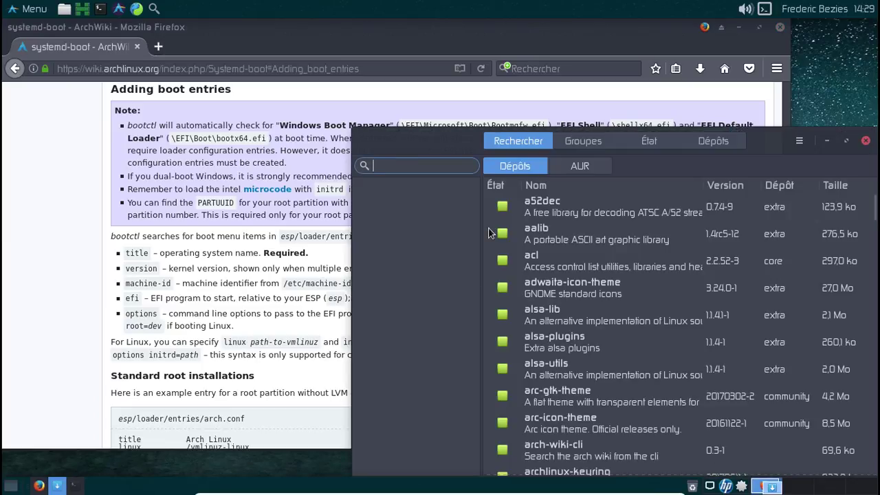
text(linux)
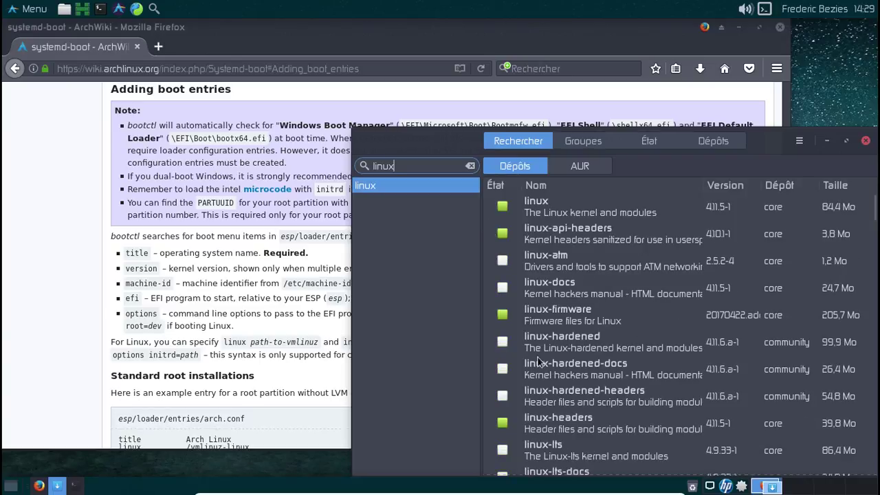
click(503, 342)
click(502, 396)
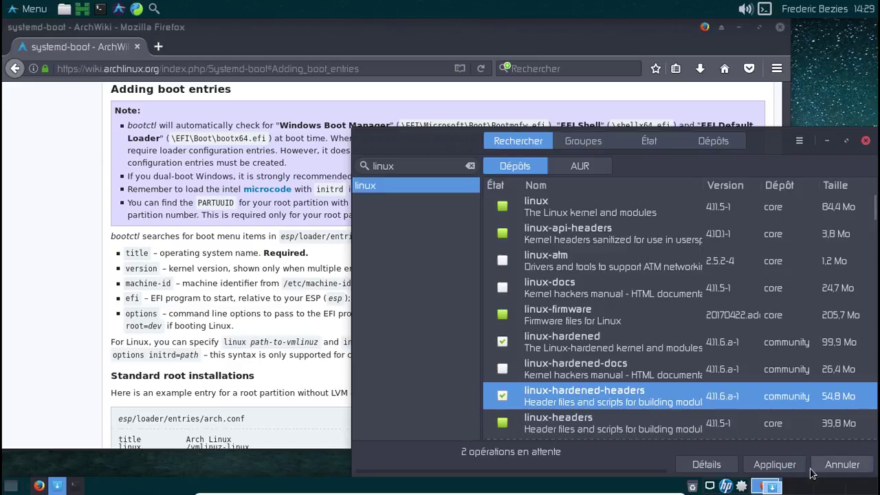
Apply and confirm the installation, authenticating with the user password.
click(774, 465)
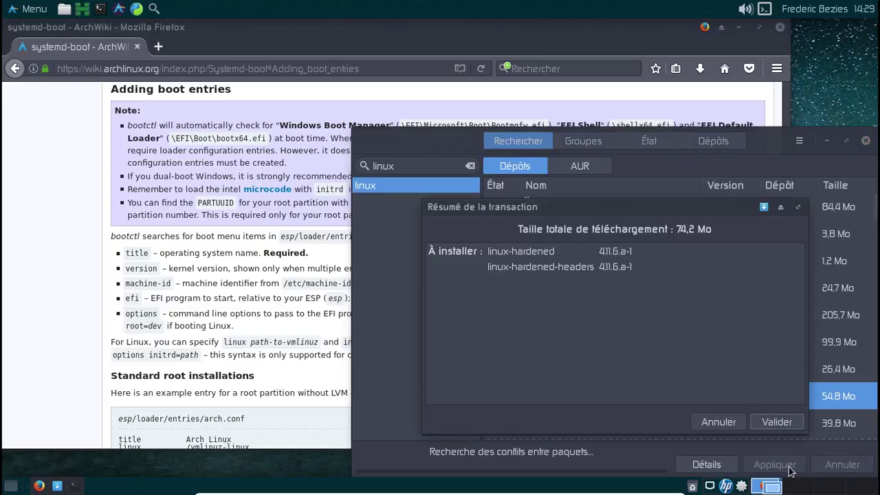
click(776, 422)
text(*********)
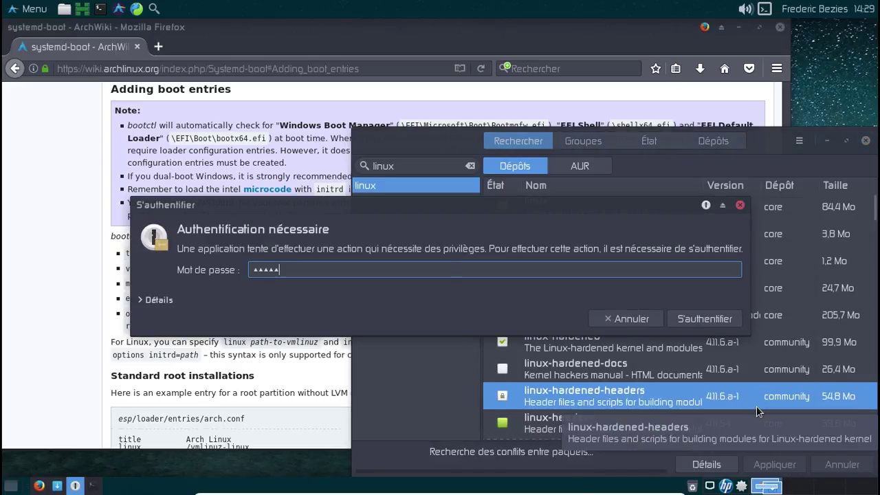
key(Return)
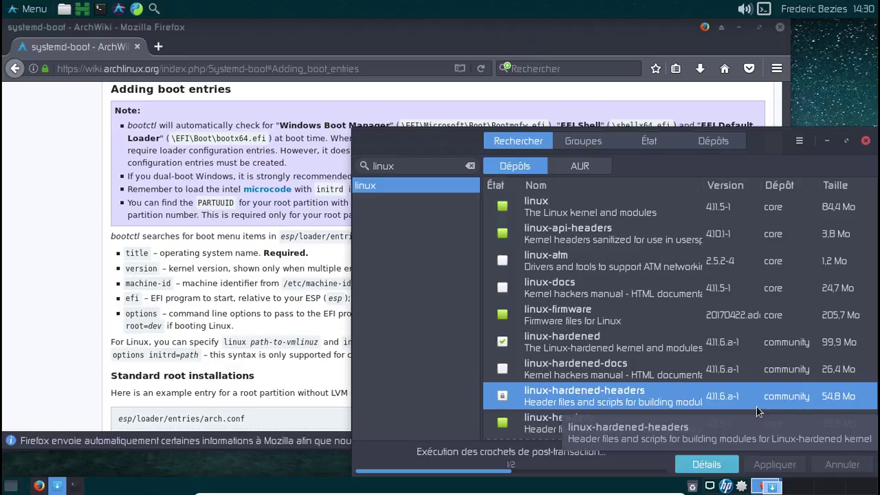
Scroll through the ArchWiki systemd-boot article while the installation runs.
click(81, 244)
scroll(81, 245, down, 4)
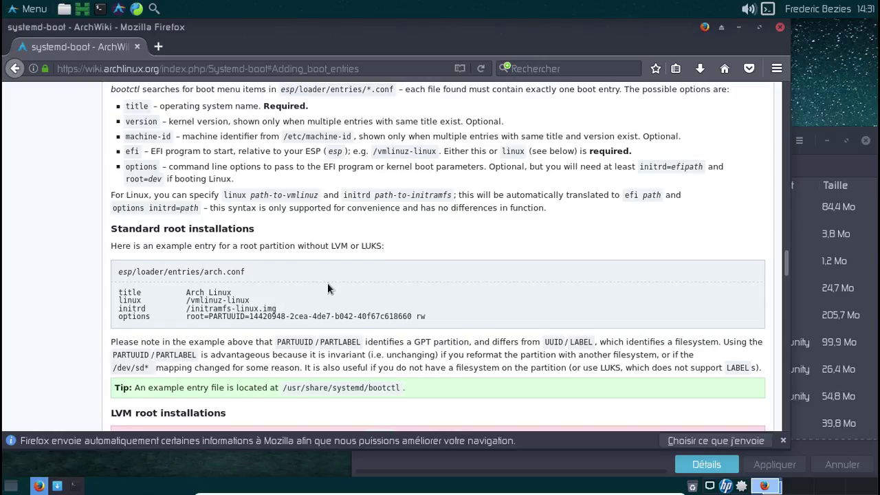
scroll(327, 287, down, 2)
scroll(327, 283, down, 3)
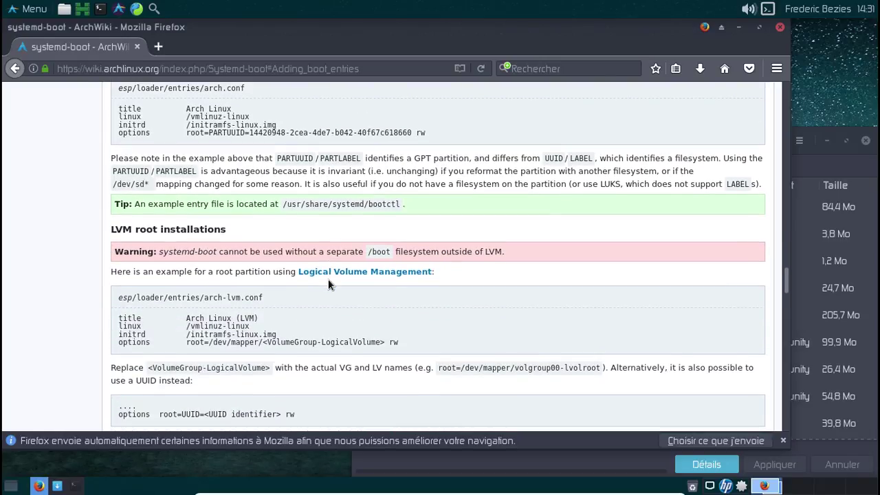
Replace the search with 'virtualbox-guest-dkms' and mark that package for installation.
click(813, 157)
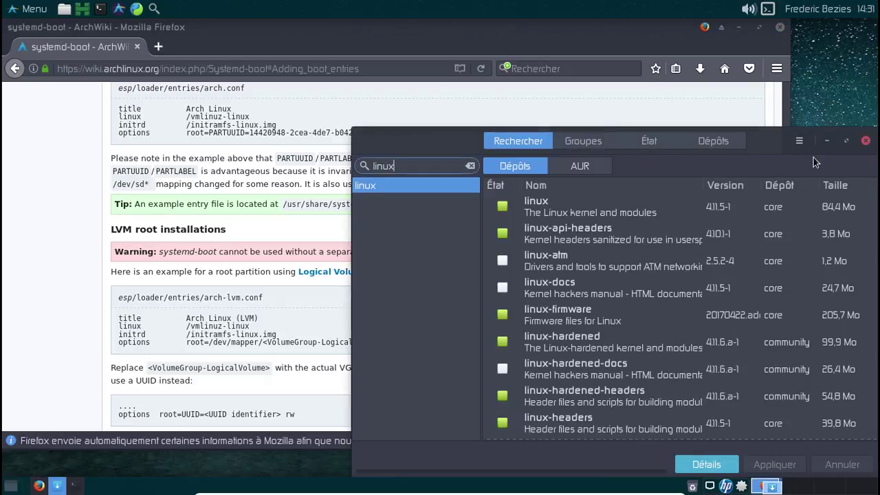
key(ctrl+a)
key(BackSpace)
text(virtualbox-gue)
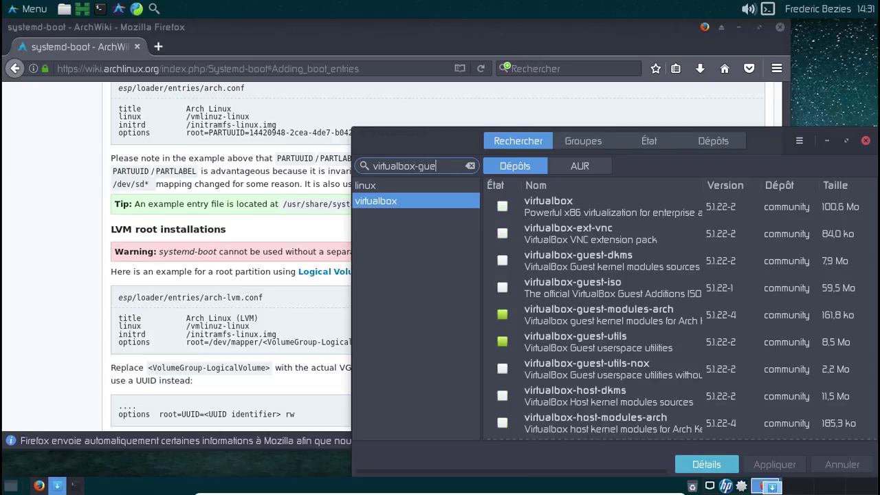
text(st-dkms)
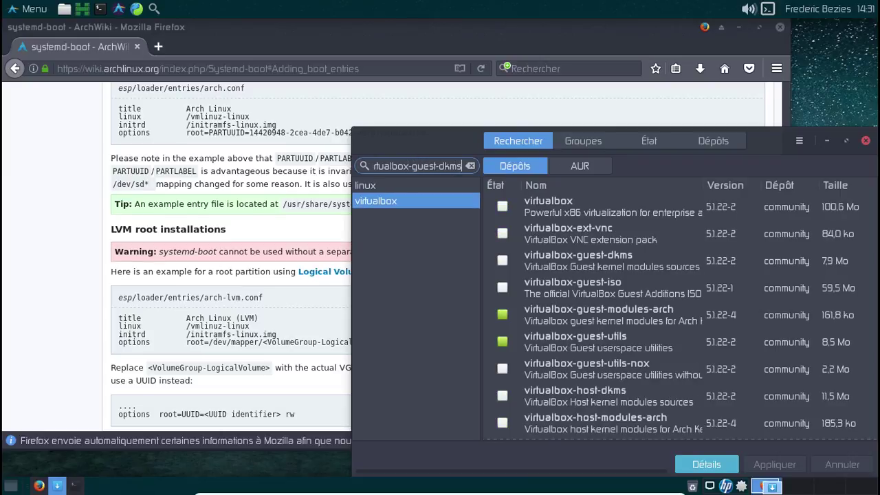
click(502, 206)
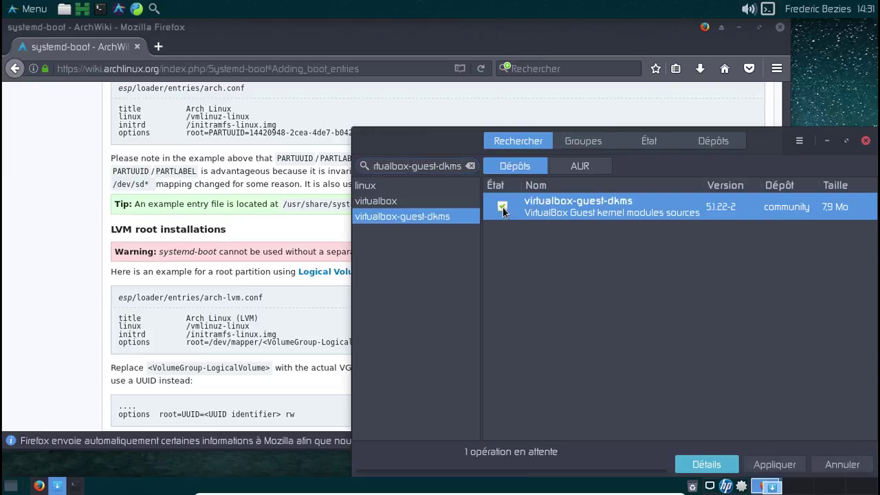
Apply and confirm the package swap, then minimize Pamac.
click(774, 465)
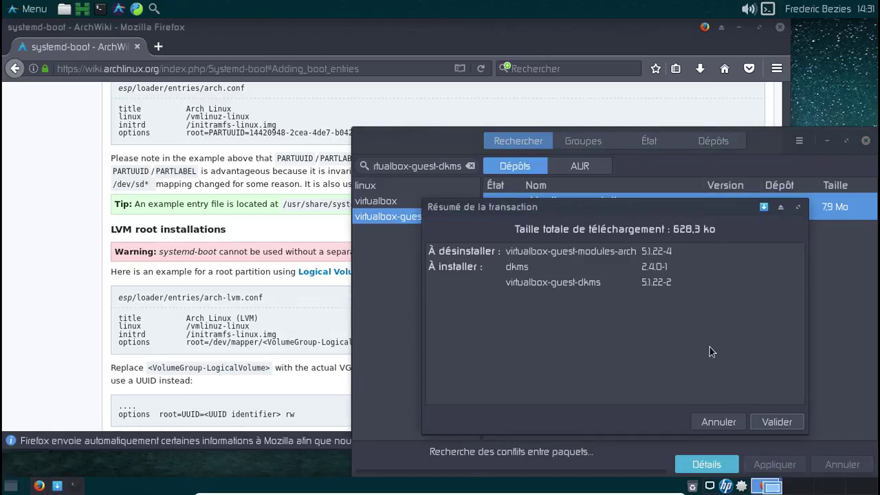
click(775, 422)
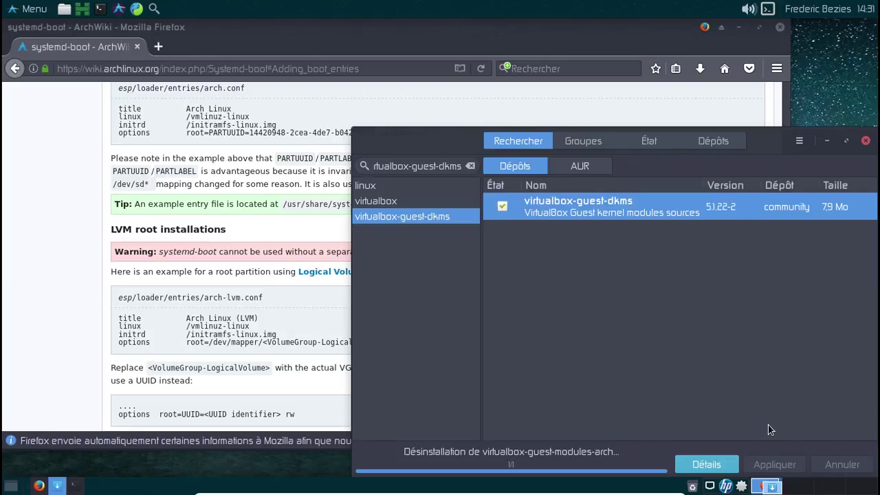
click(828, 141)
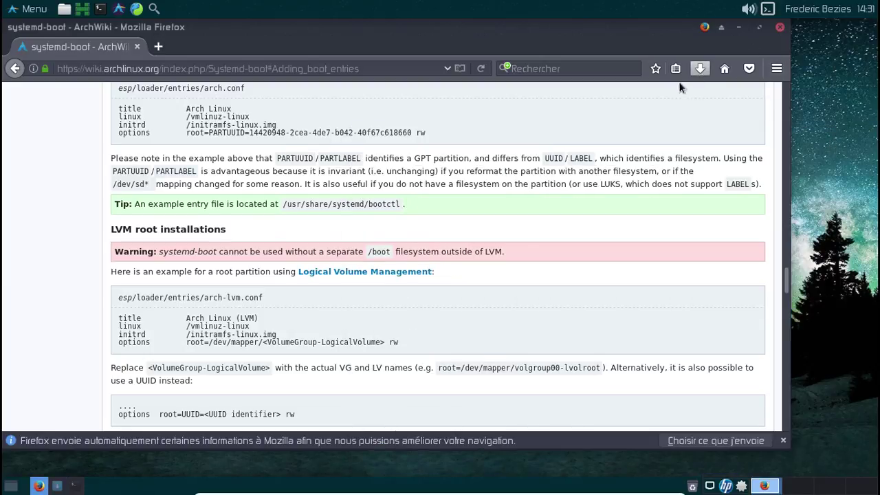
Open a terminal, change into /boot and list its contents.
click(75, 485)
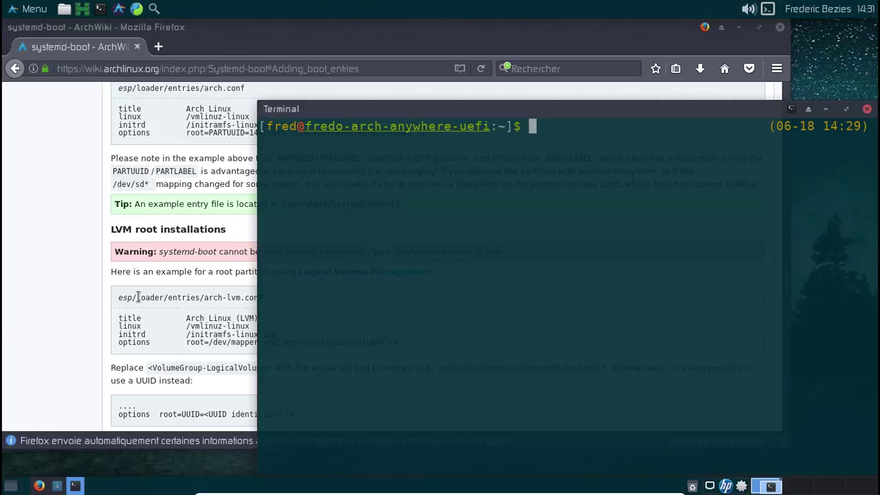
text(cd /boot/)
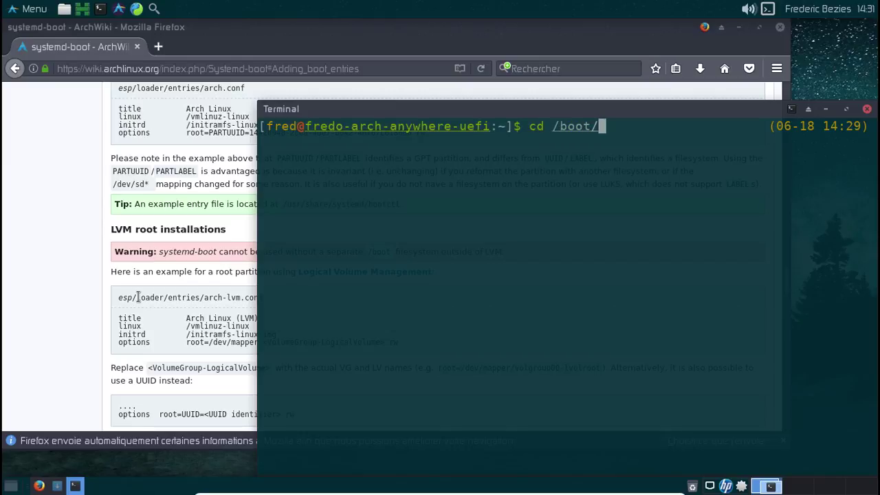
key(BackSpace)
key(Return)
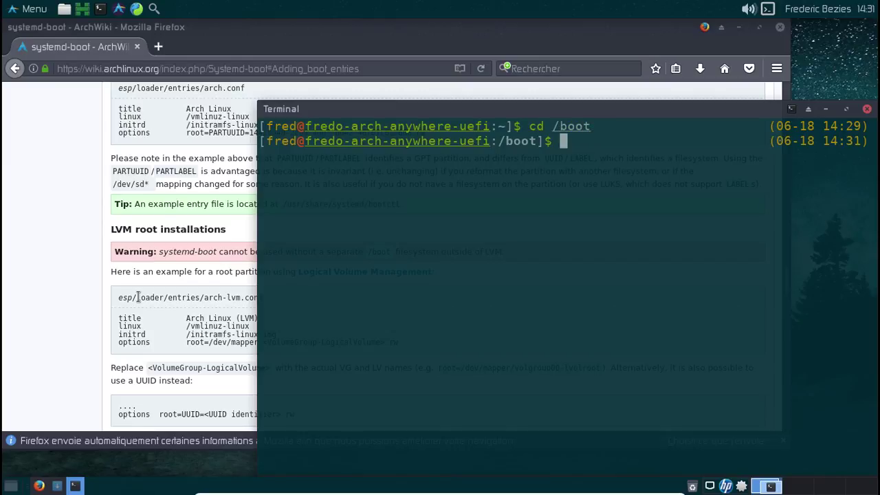
text(ls)
key(Return)
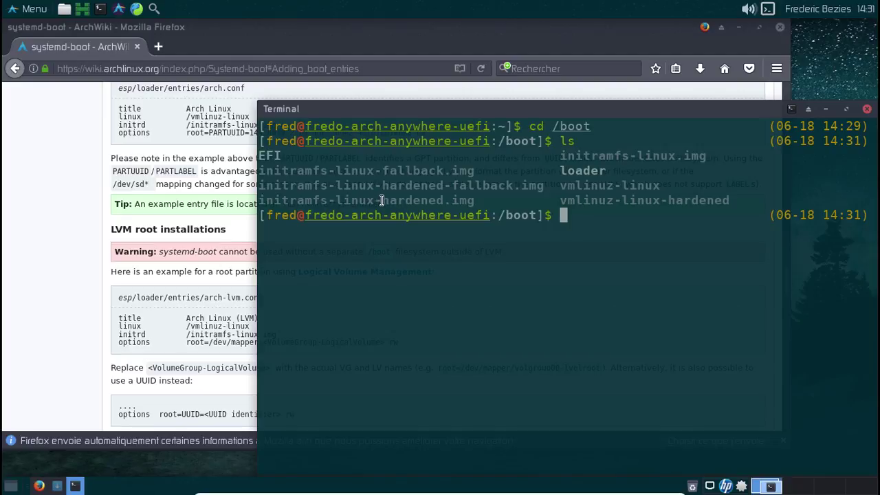
Go into loader/entries and list it, revealing arch.conf.
click(172, 328)
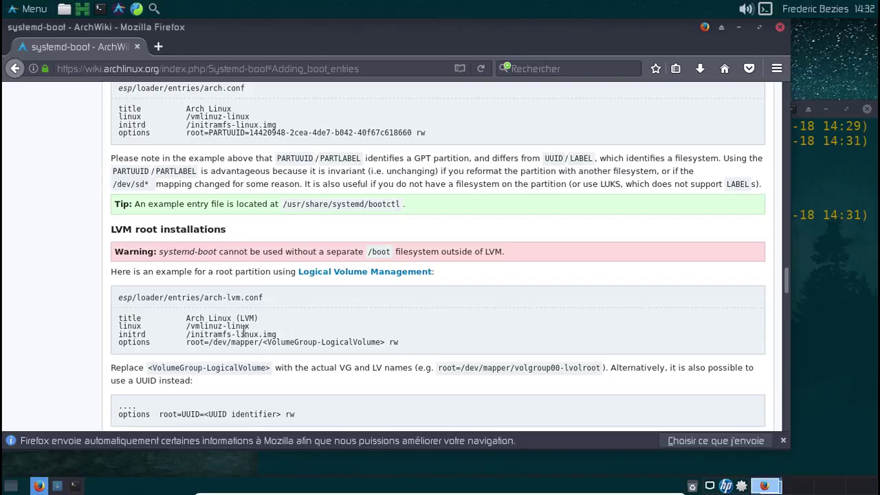
key(alt+Tab)
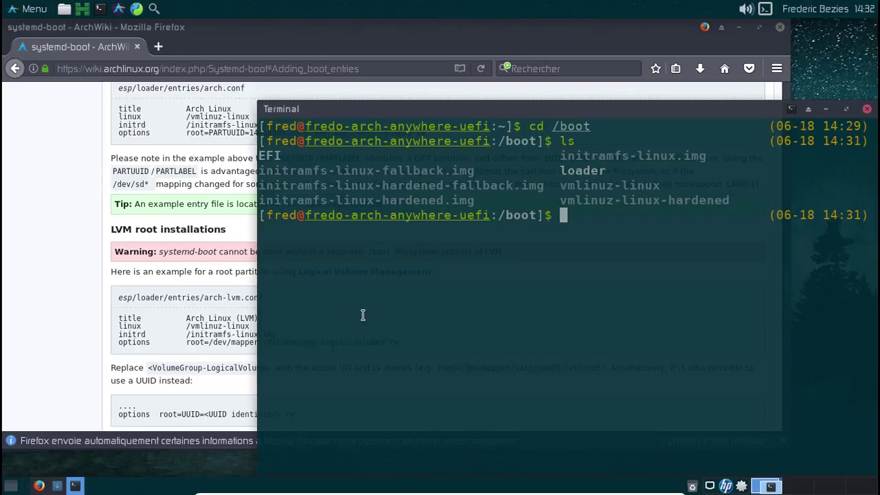
text(cd loader)
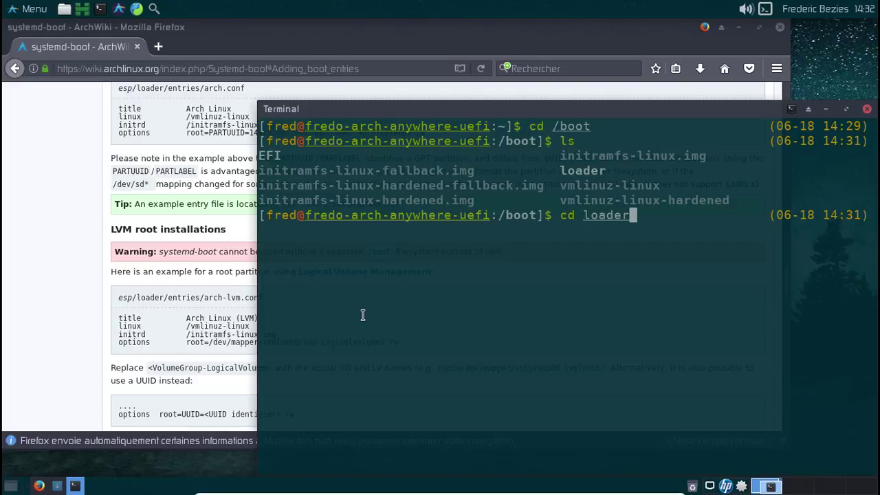
key(Return)
text(ls)
key(Return)
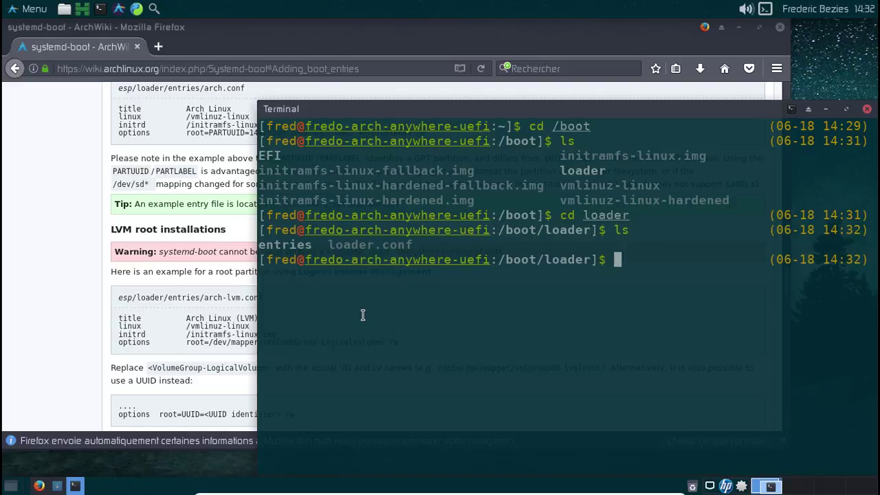
text(cd ent)
key(Tab)
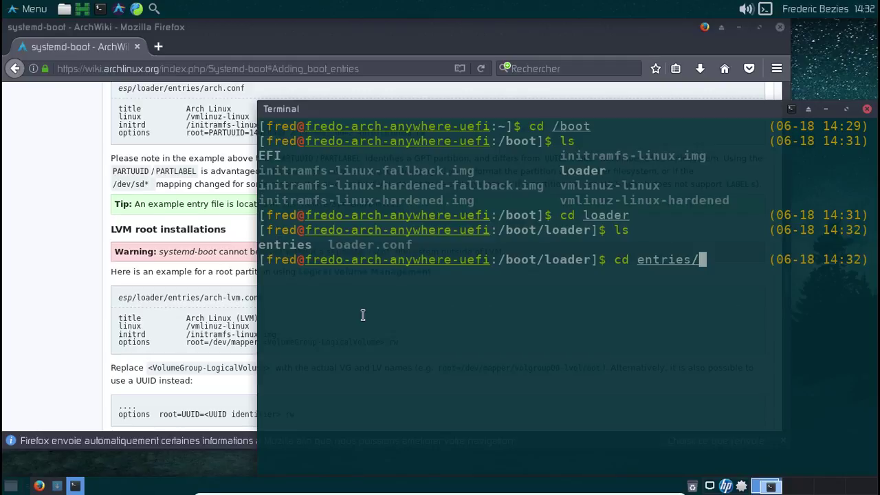
key(Return)
text(ls)
key(Return)
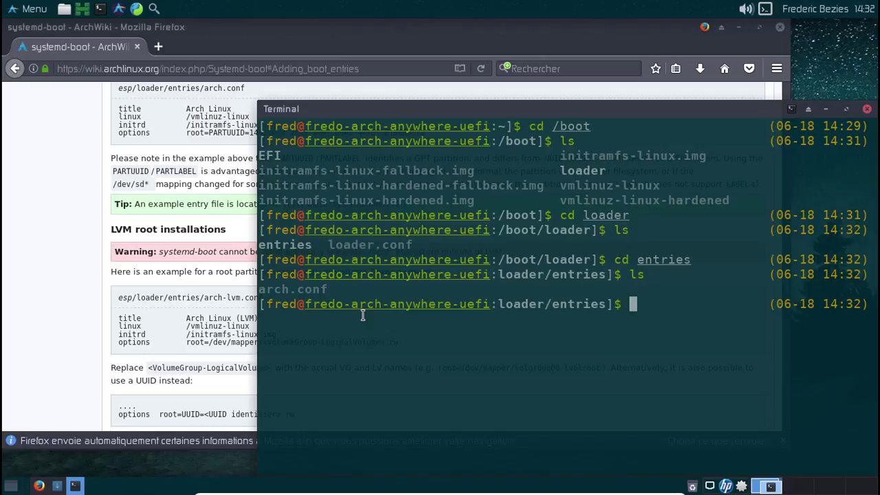
Copy arch.conf to arch-hardened.conf with sudo, then glance at Pamac's transaction log.
text(sudo)
key(BackSpace)
key(BackSpace)
text(do c)
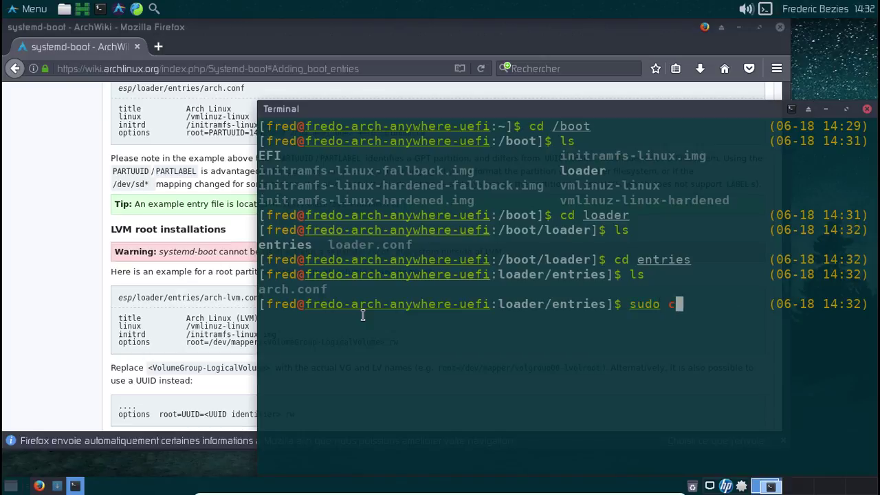
text(p arch)
key(Tab)
text(a)
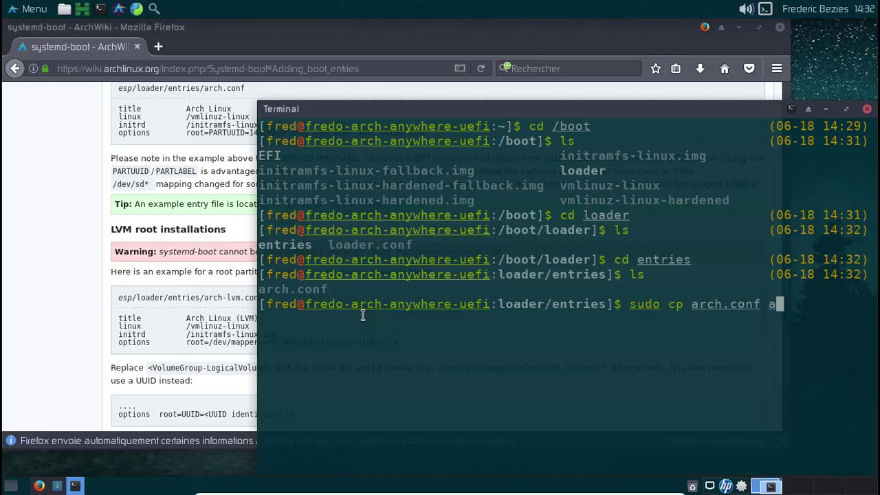
text(rch-har)
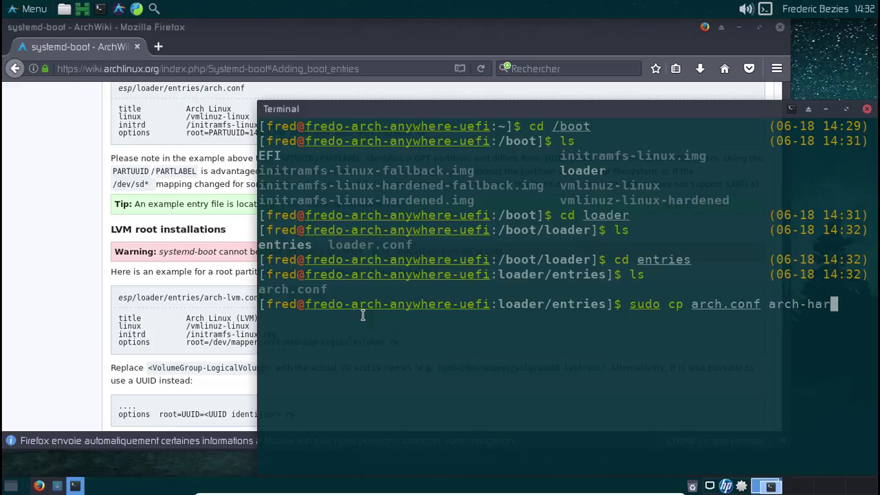
text(dened.conf)
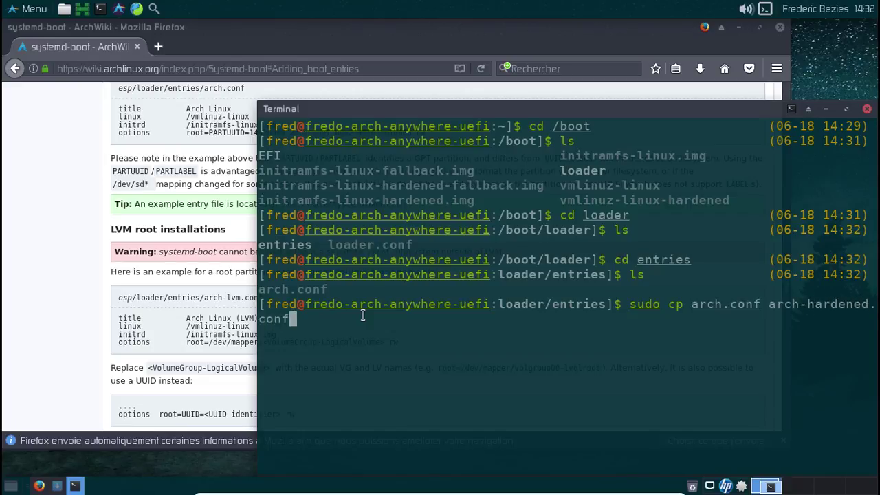
key(Return)
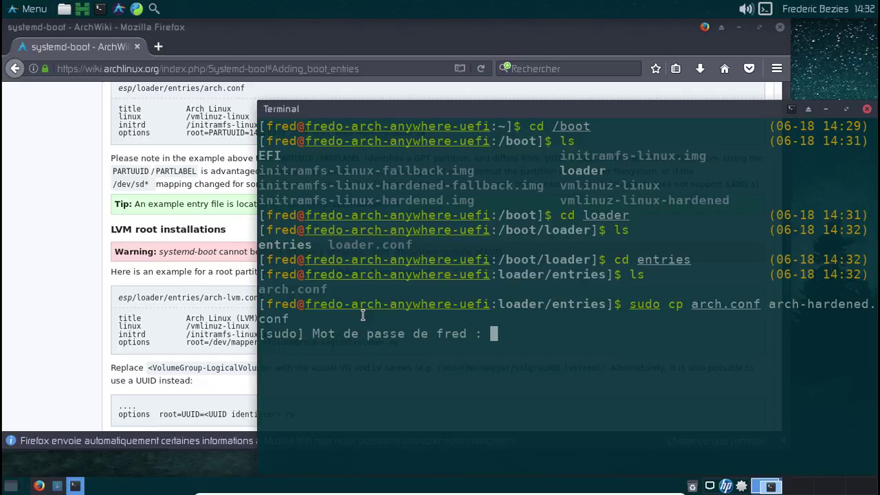
key(Return)
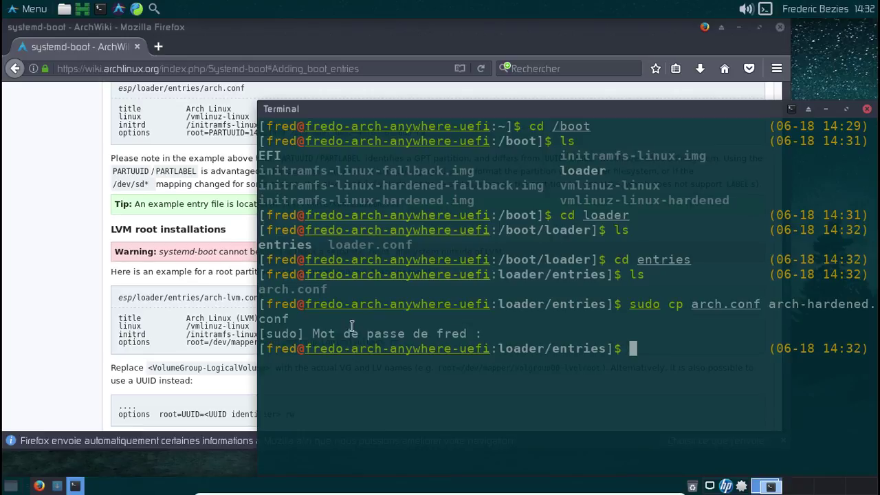
click(63, 485)
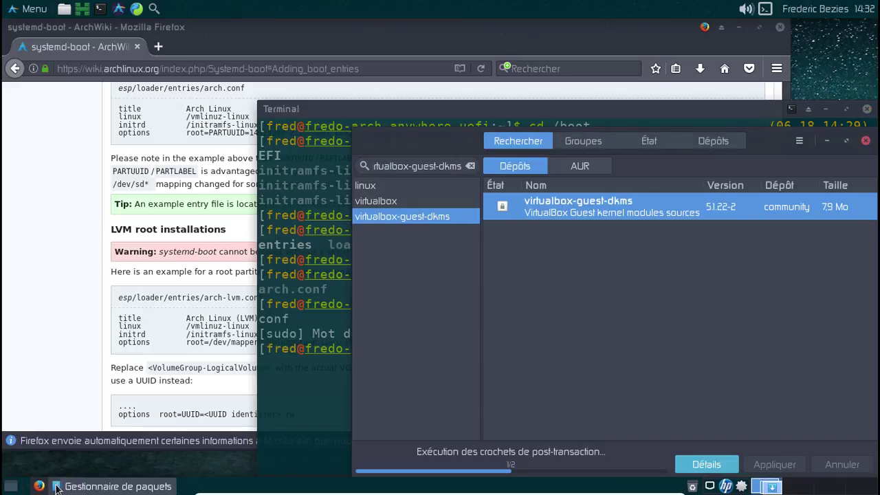
click(727, 465)
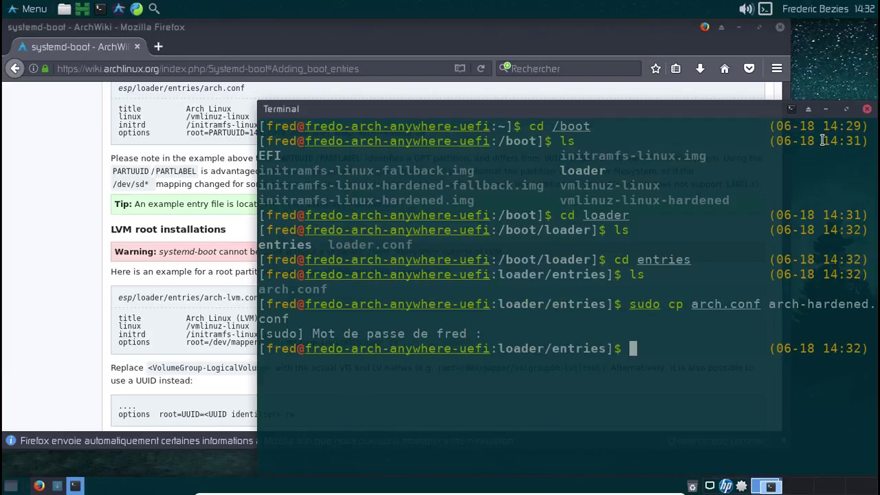
Open arch-hardened.conf in nano with sudo.
text(sudo )
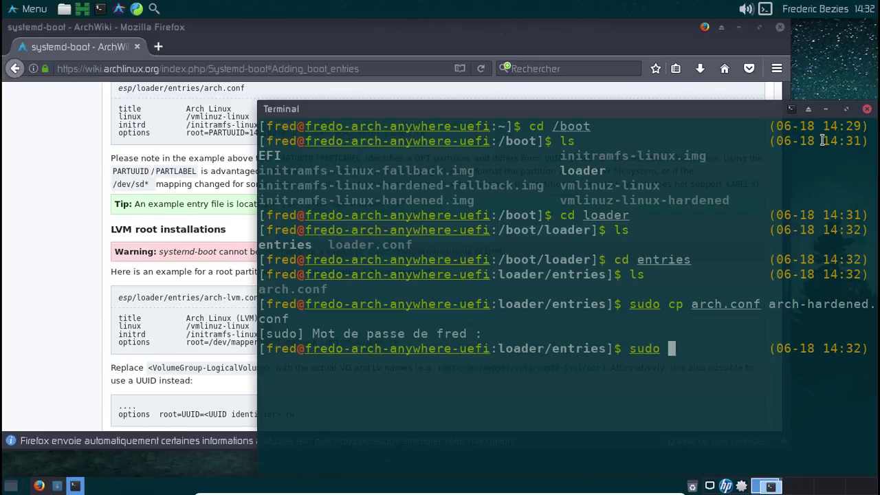
text(nano /etc/arch)
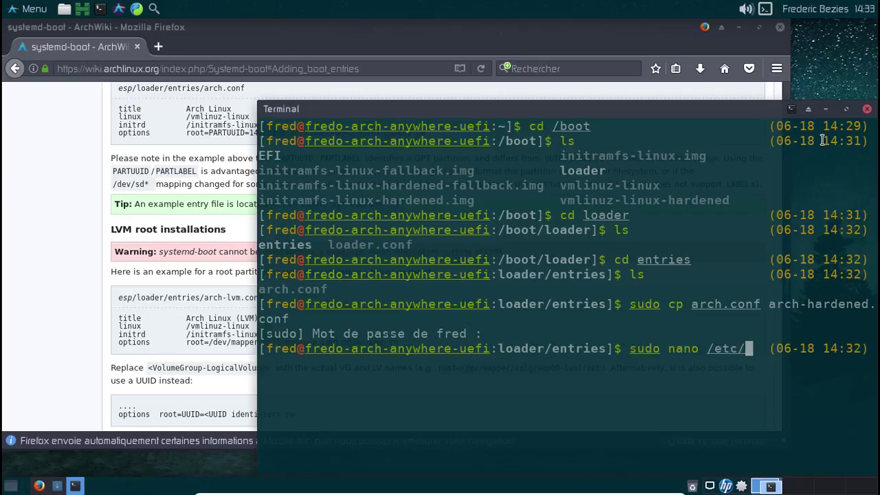
key(BackSpace)
key(BackSpace)
key(BackSpace)
key(BackSpace)
key(BackSpace)
key(BackSpace)
key(BackSpace)
key(BackSpace)
key(BackSpace)
key(BackSpace)
text(arc)
key(BackSpace)
key(BackSpace)
key(BackSpace)
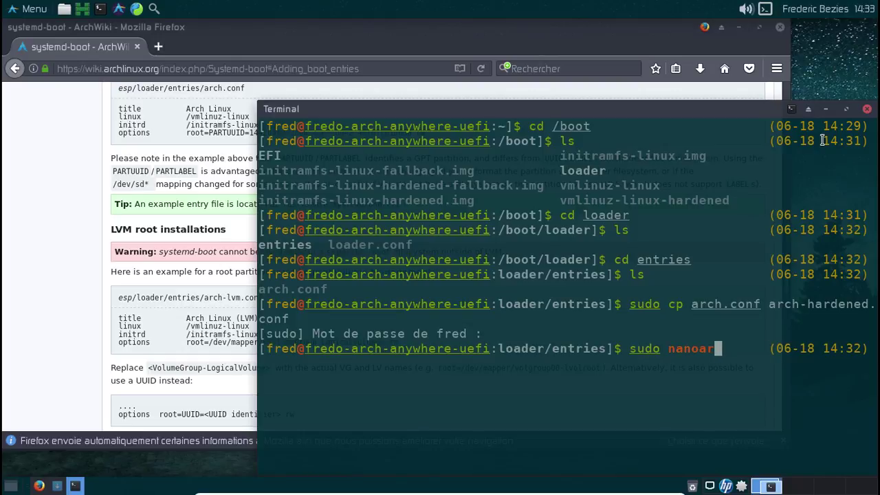
text(arch)
key(Tab)
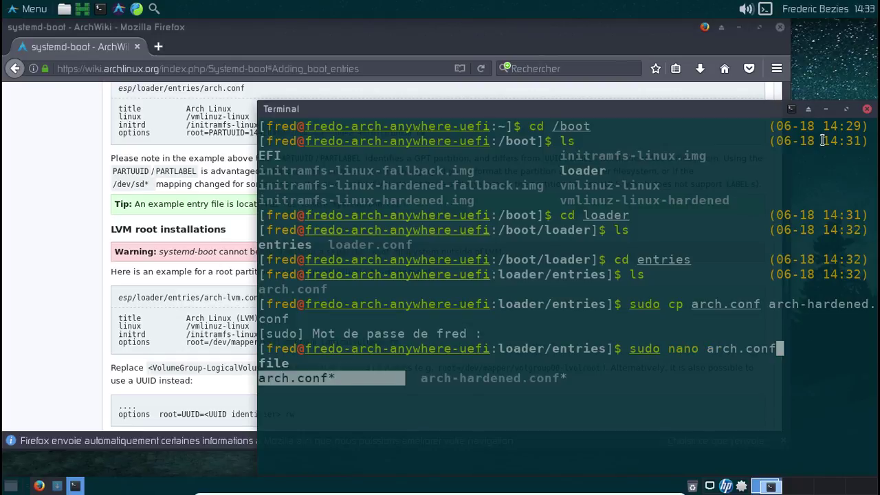
key(Tab)
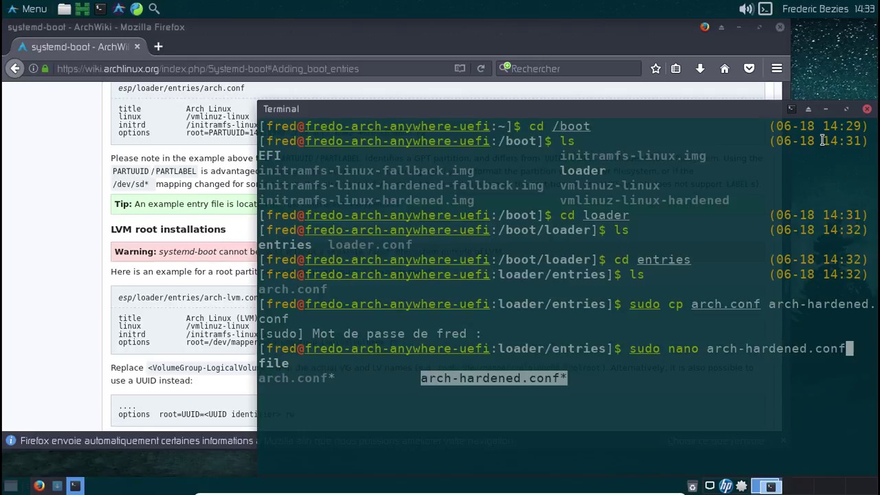
key(Return)
key(Return)
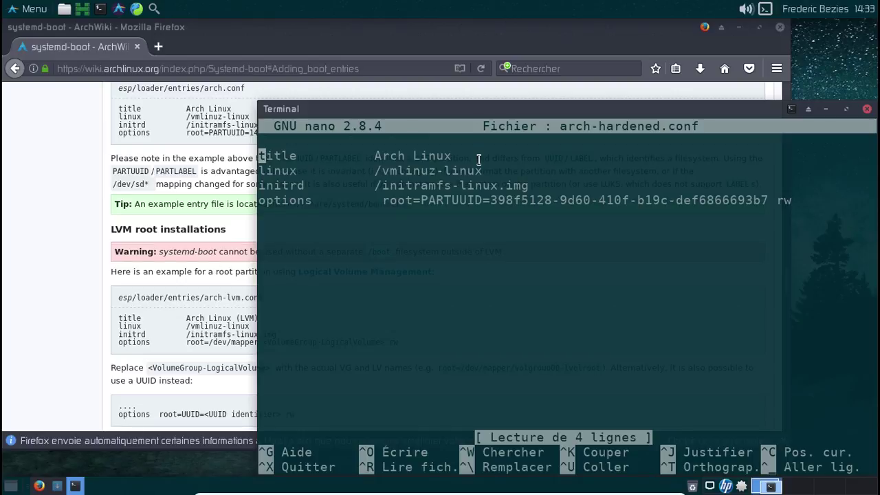
Add 'Hardened' to the title and '-hardened' to the linux and initrd paths.
key(End)
text(Har)
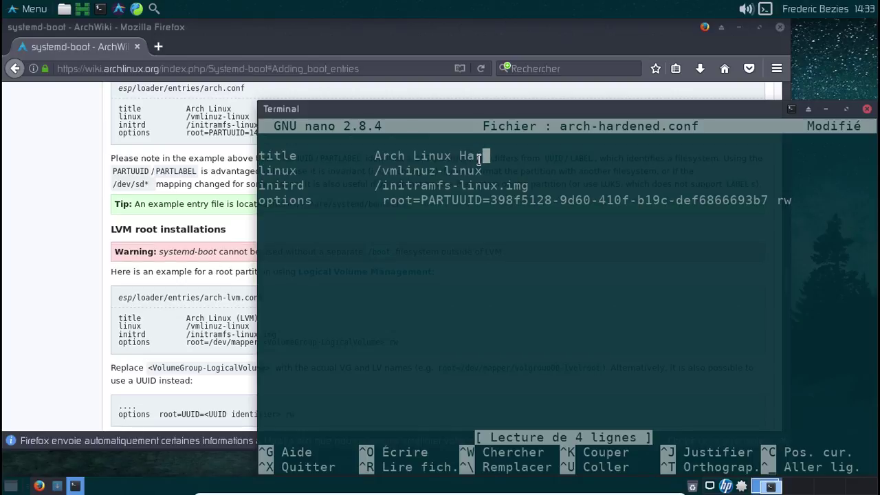
text(dened)
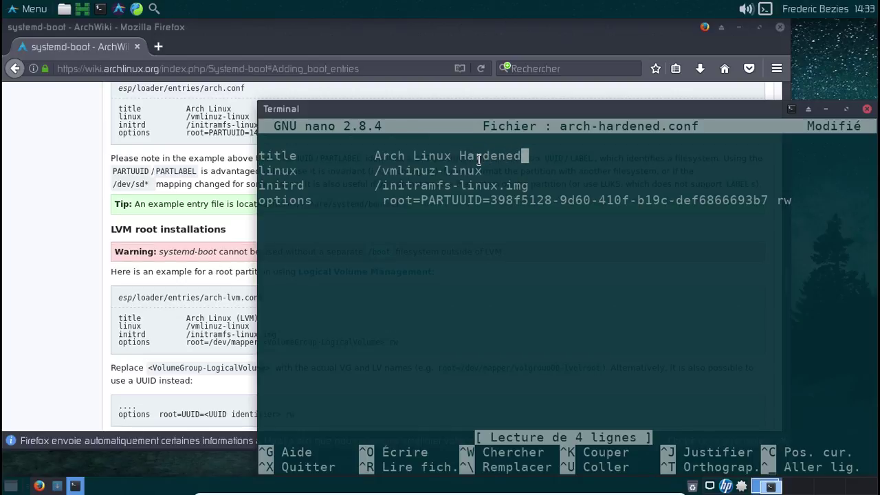
key(Down)
text(-hardened)
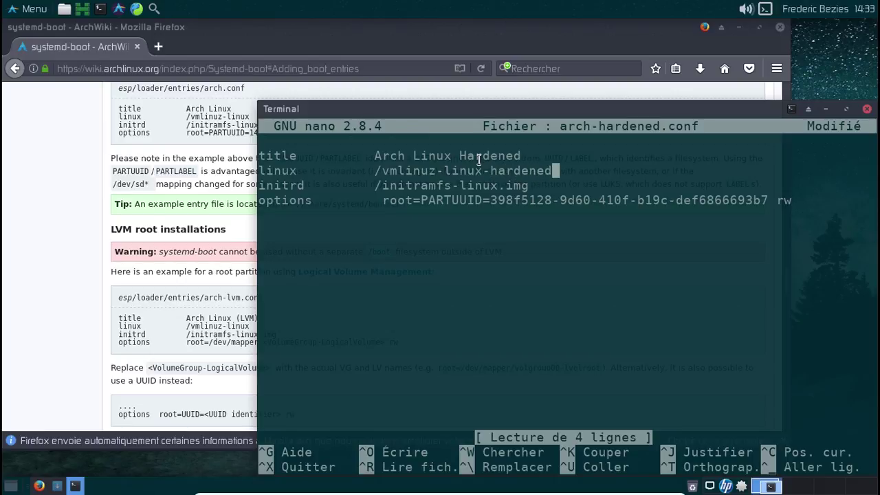
key(Down)
key(Left)
key(Left)
key(Left)
key(Left)
key(Left)
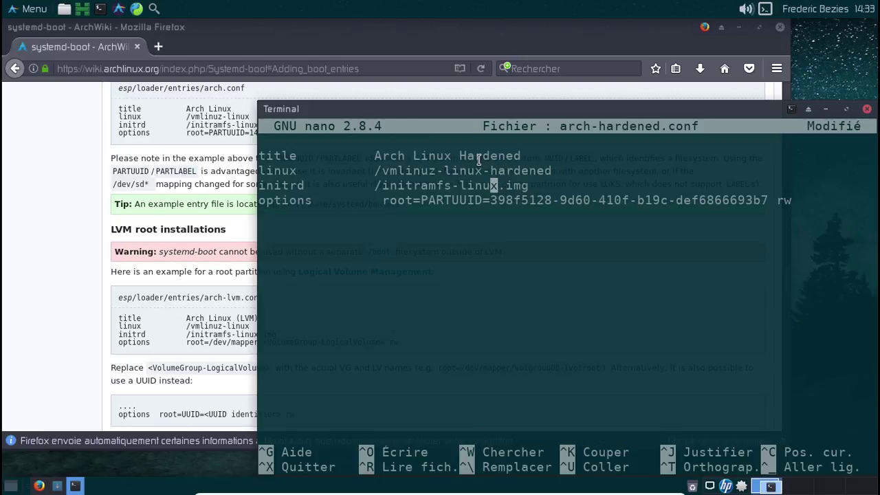
key(Right)
text(-)
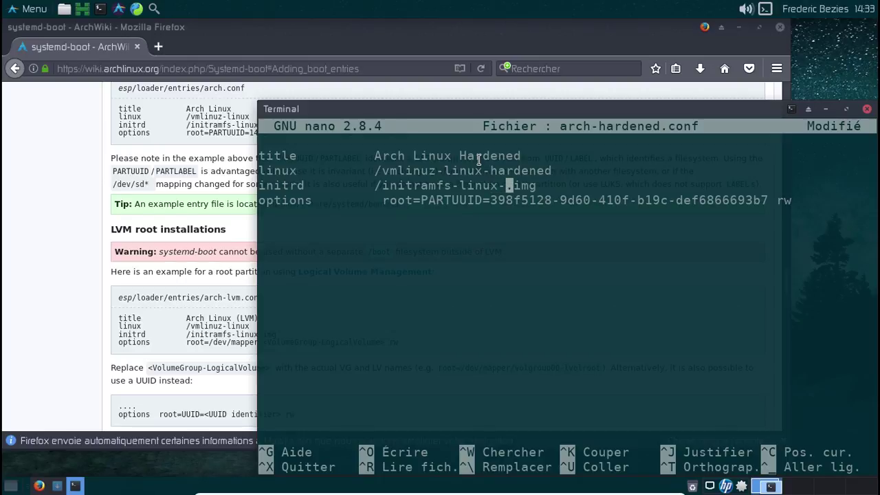
text(har)
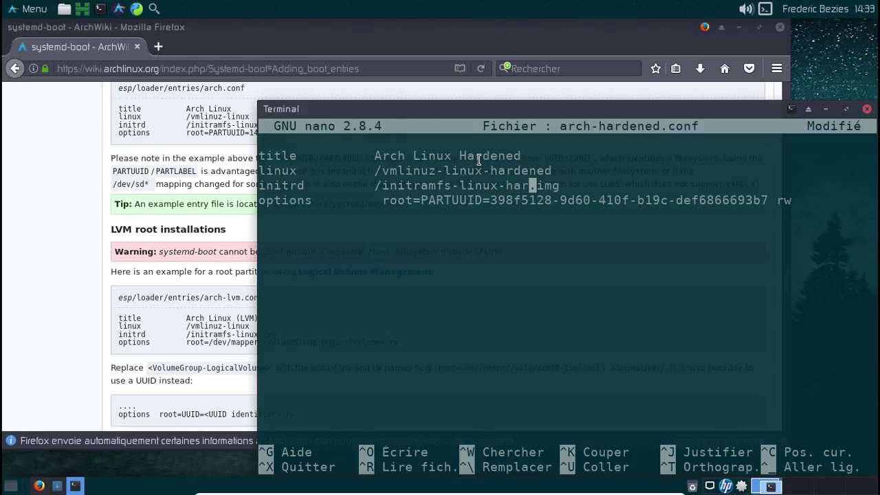
text(dened)
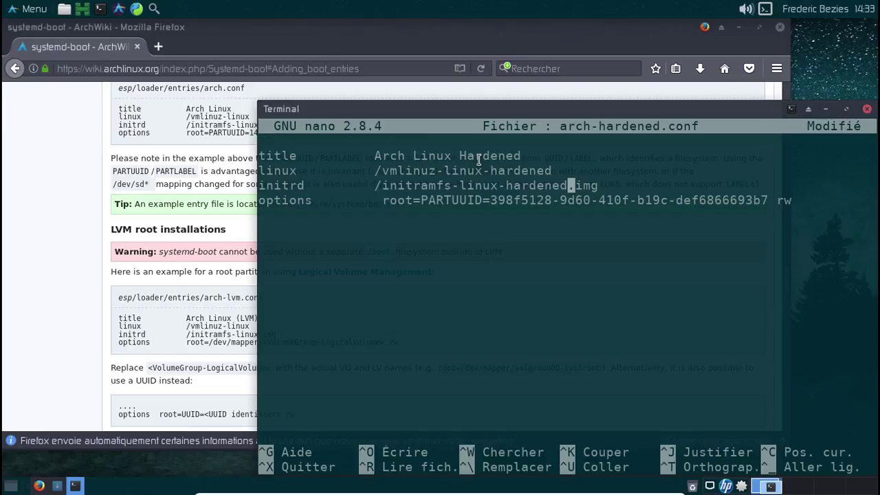
Save the edits under the name arch-hardened.conf and exit nano.
key(ctrl+x)
text(oo)
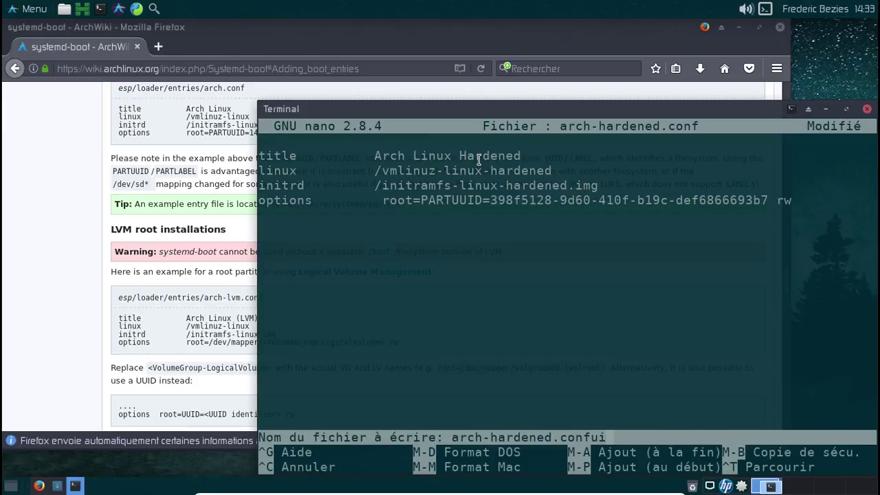
key(Return)
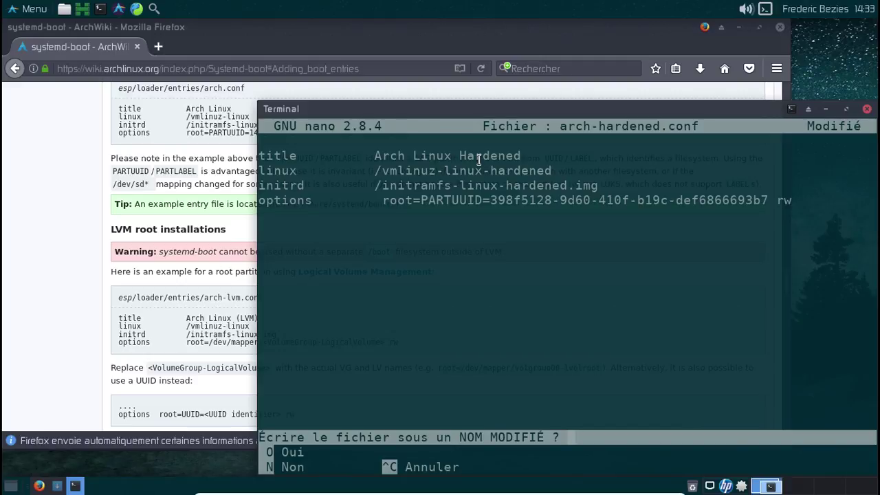
key(n)
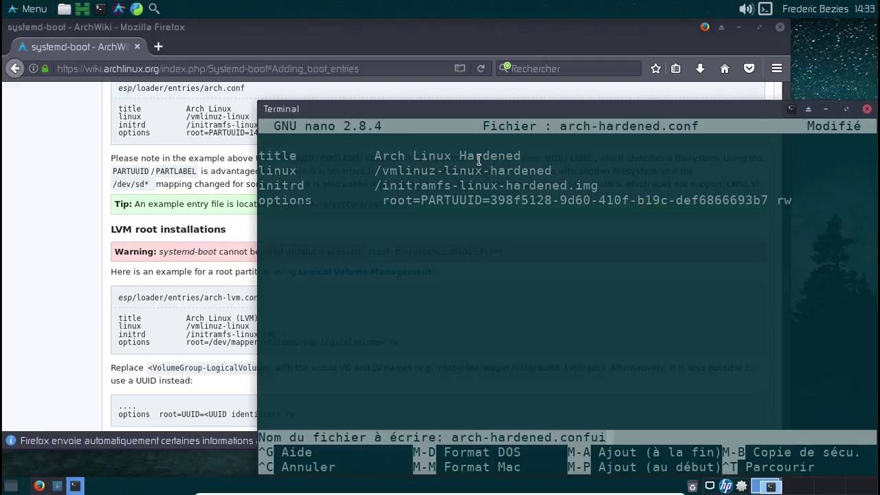
key(BackSpace)
key(BackSpace)
key(Return)
Reopen arch-hardened.conf in nano to verify its contents, then close it.
key(Up)
key(Return)
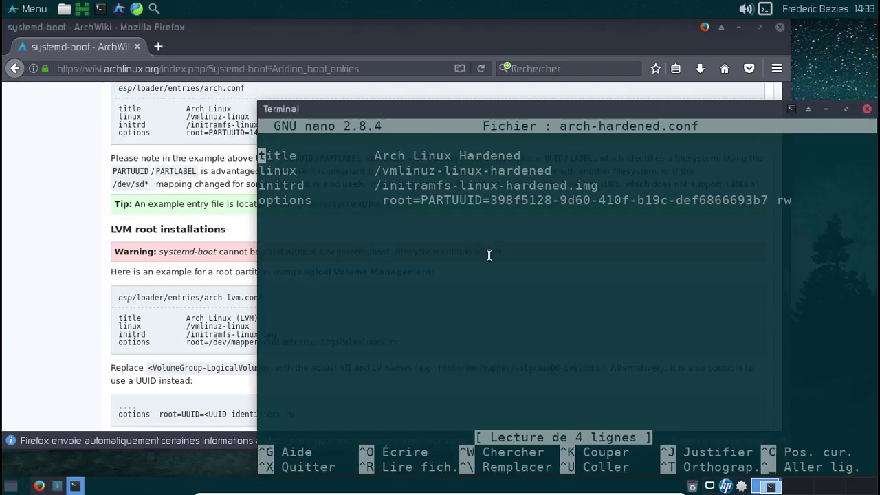
key(ctrl+x)
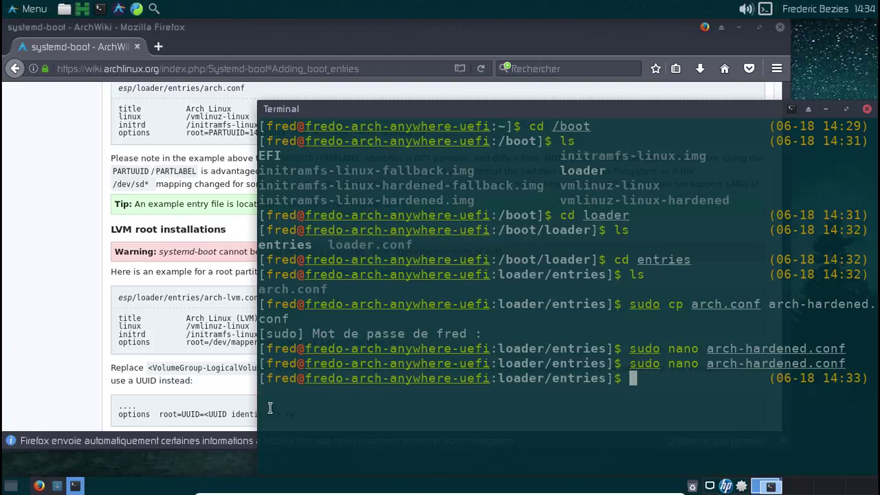
Review the systemd-boot page on the ArchWiki in Firefox.
click(81, 354)
scroll(81, 354, down, 3)
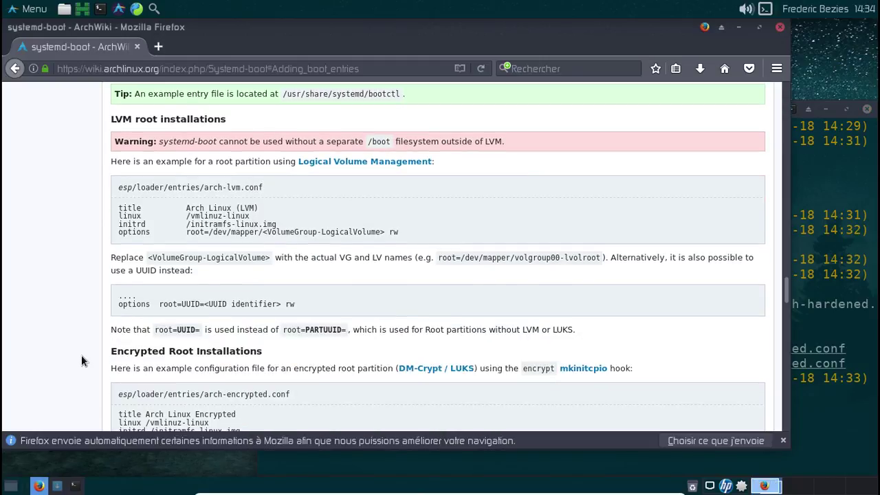
scroll(81, 354, up, 6)
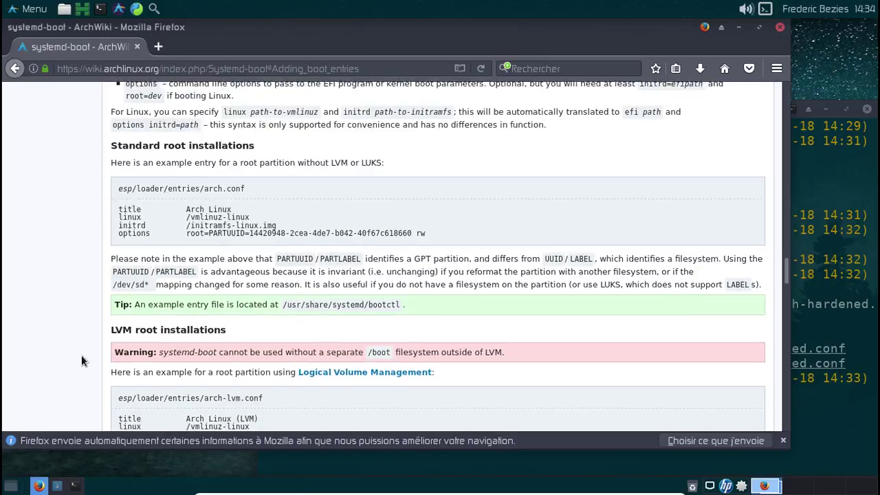
scroll(81, 355, up, 6)
scroll(439, 309, down, 5)
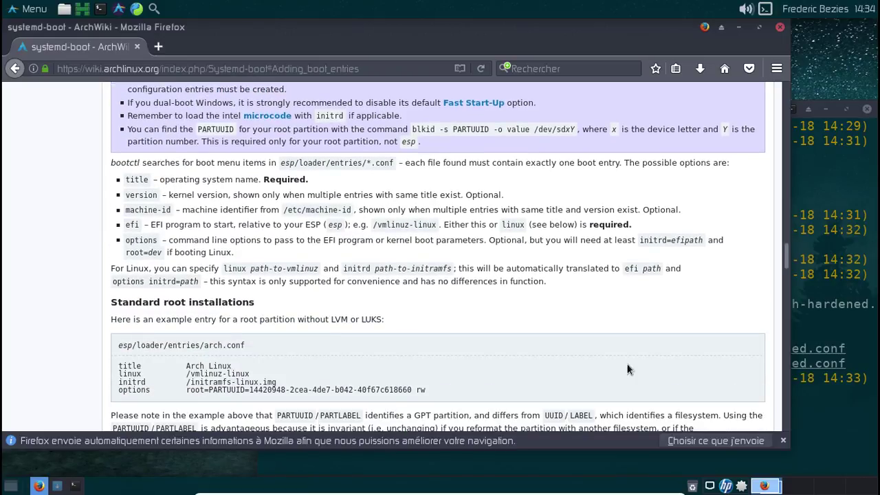
Run sudo bootctl update in the terminal, then exit it.
click(804, 413)
text(sudo boo)
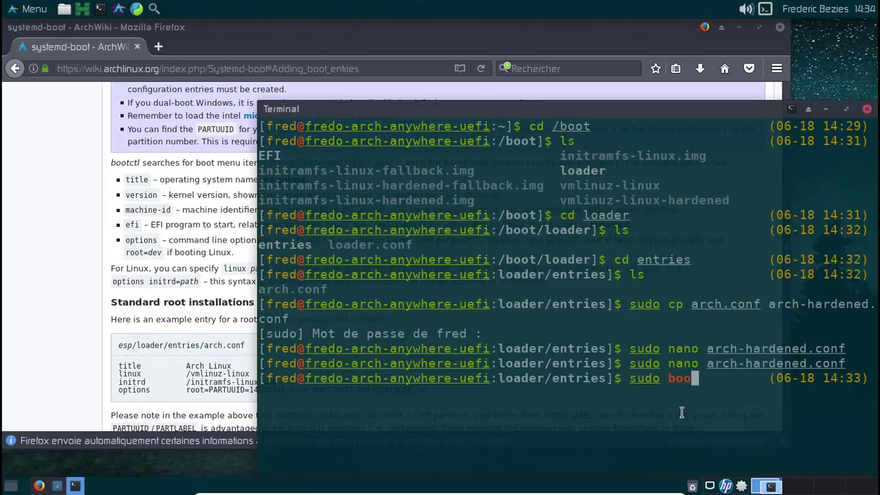
text(tctl update)
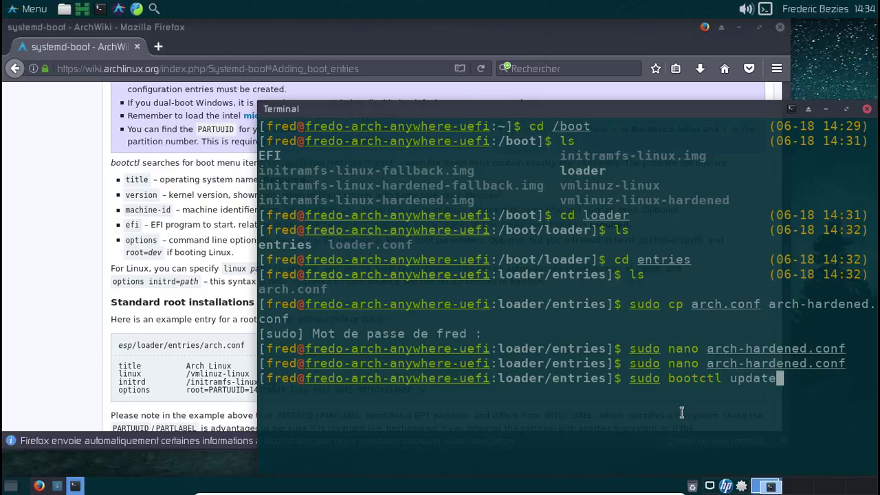
key(Return)
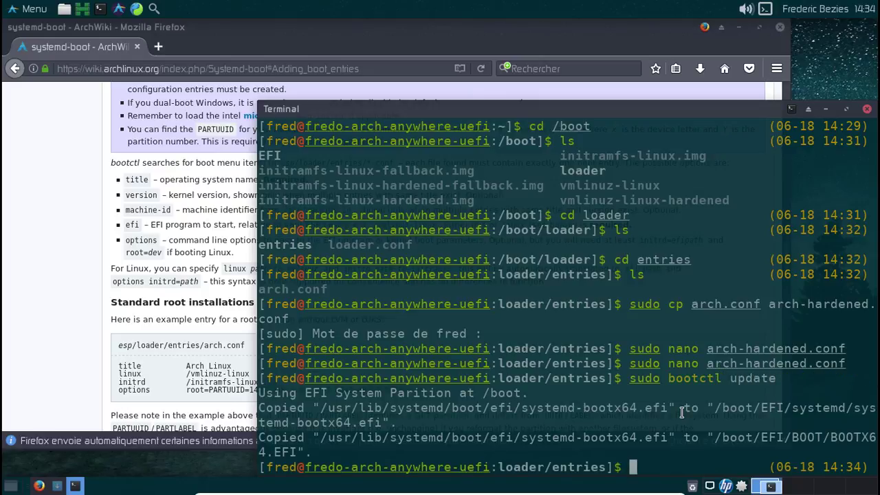
text(exit)
key(Return)
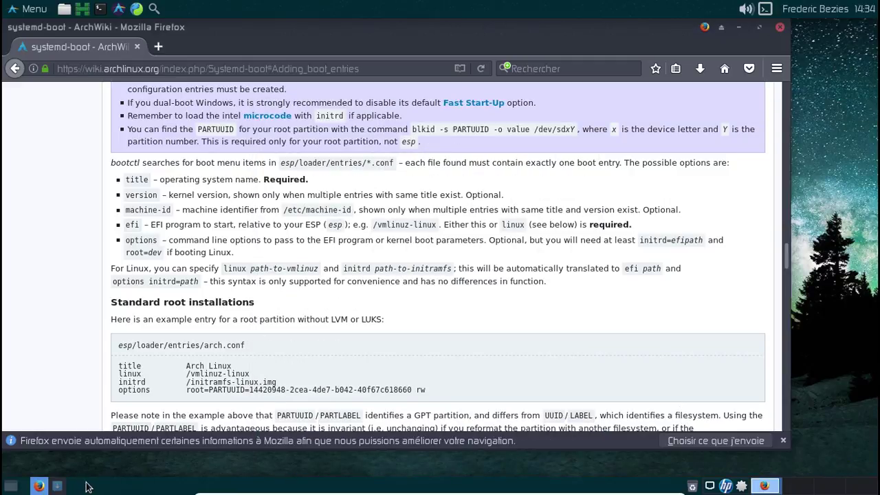
Restore and reposition the Pamac installation window and close Firefox while it finishes.
click(55, 487)
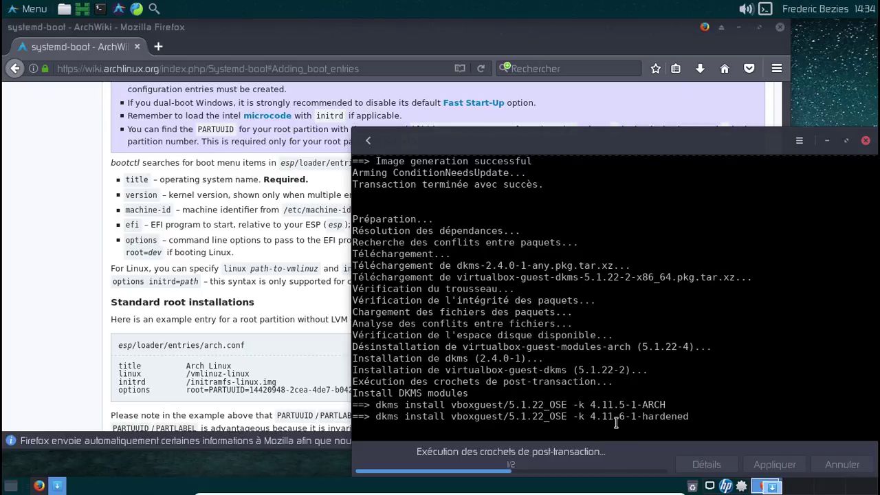
drag(553, 140, 393, 133)
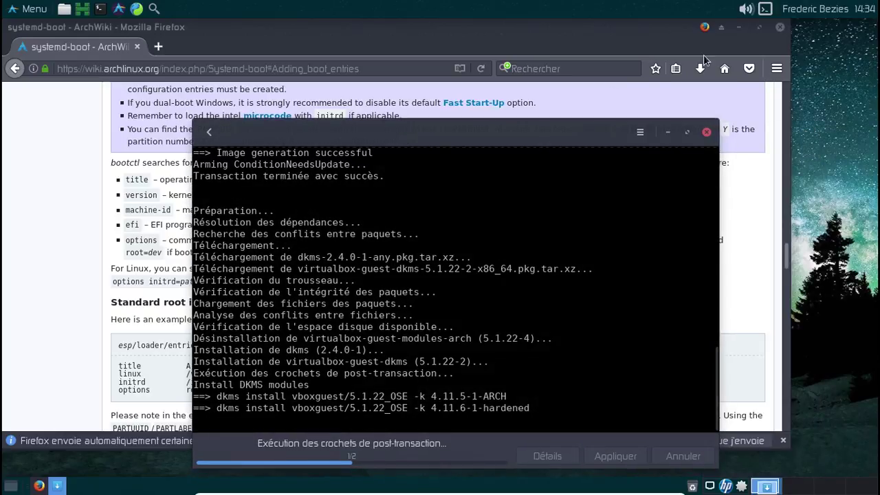
click(781, 29)
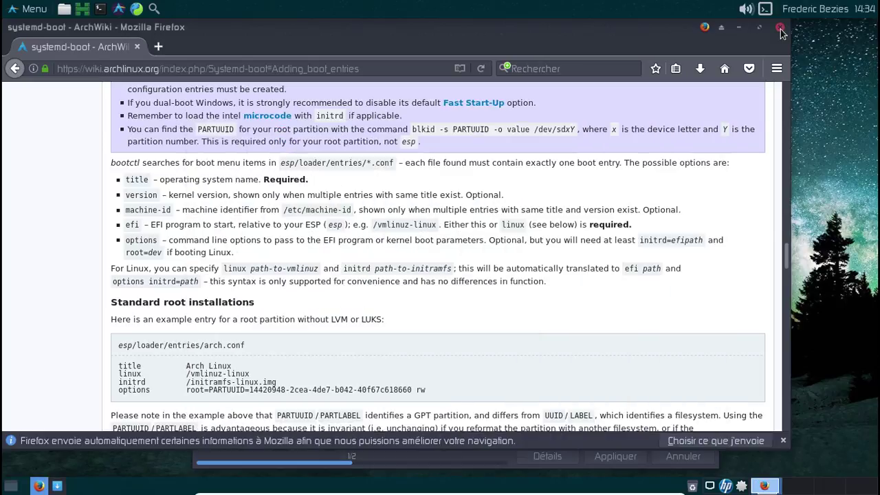
click(780, 29)
drag(530, 134, 495, 66)
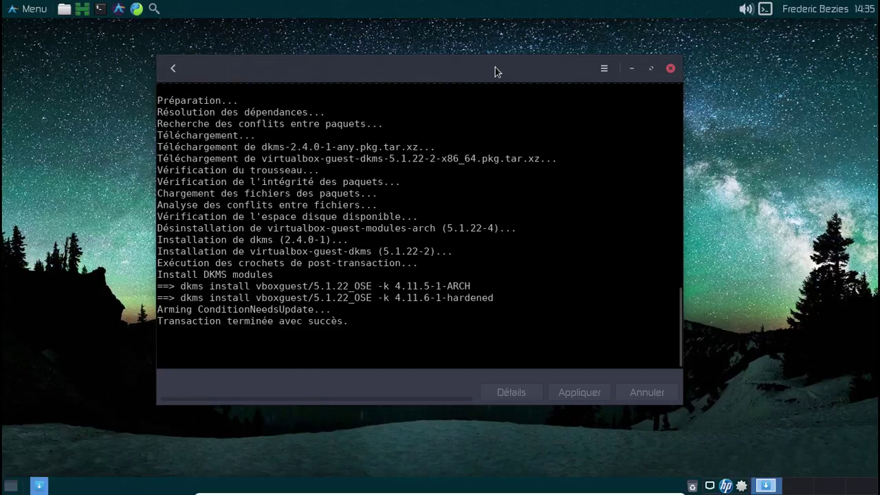
Close Pamac and choose Redémarrer from the Whisker Menu's log-out options.
click(670, 68)
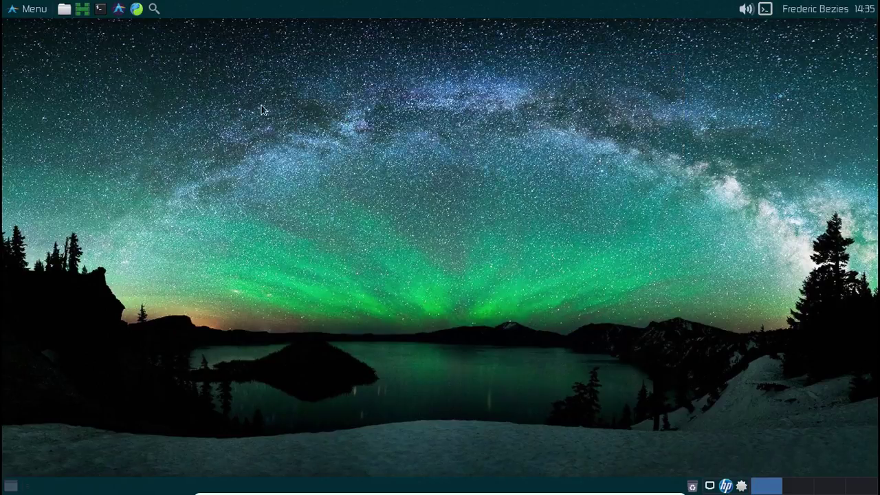
click(41, 10)
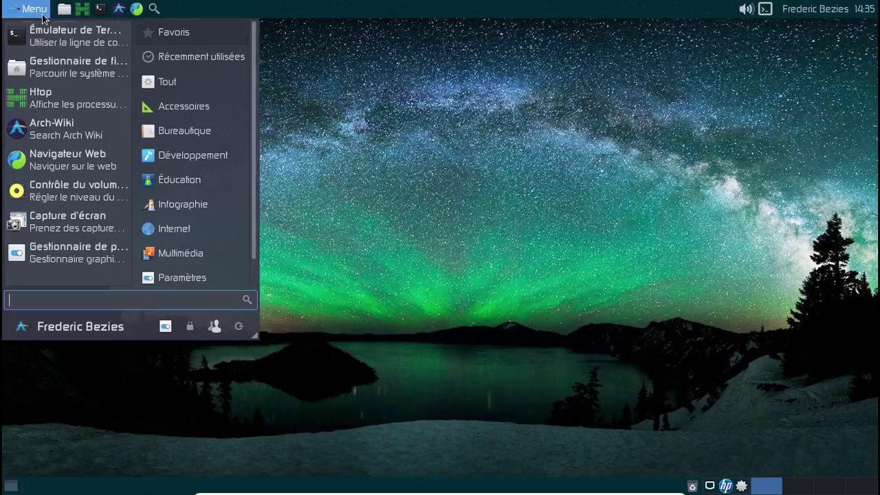
click(237, 328)
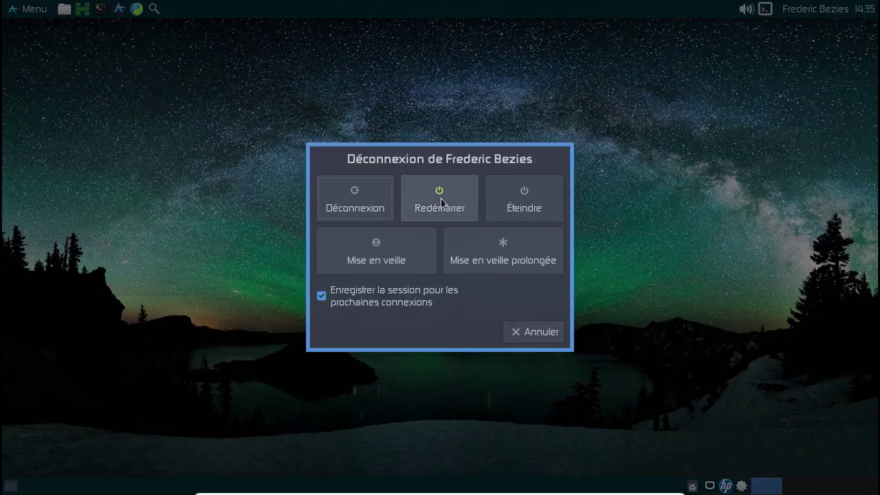
click(470, 199)
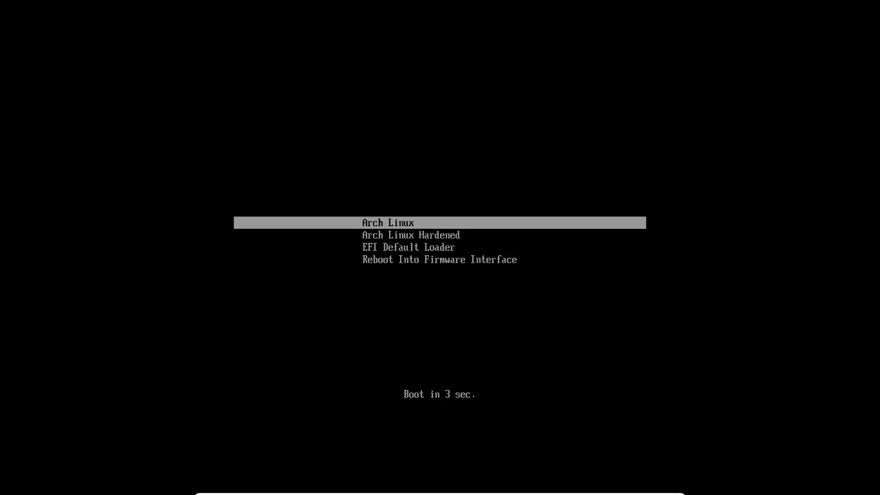
Select Arch Linux Hardened in the boot menu, view its command line, and boot it.
key(Down)
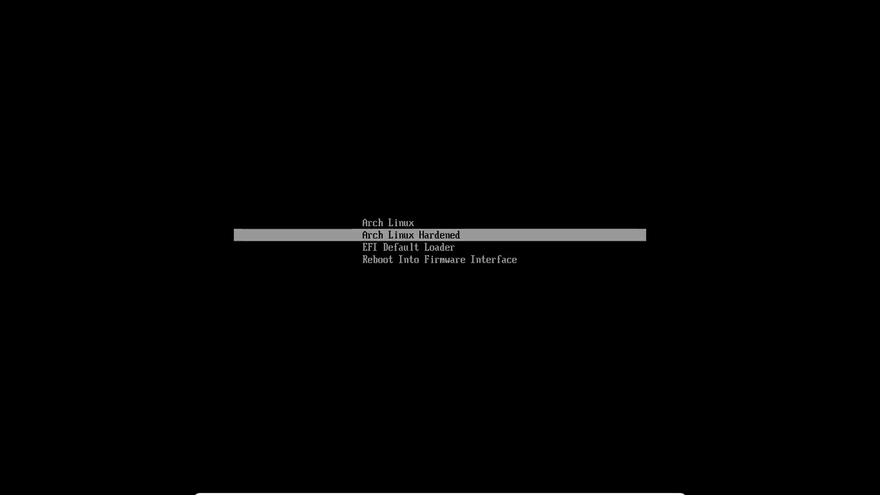
key(e)
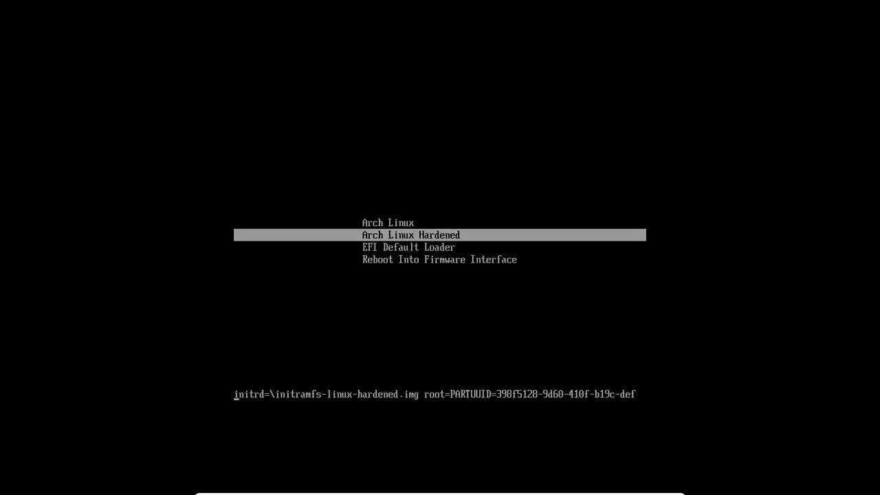
key(Return)
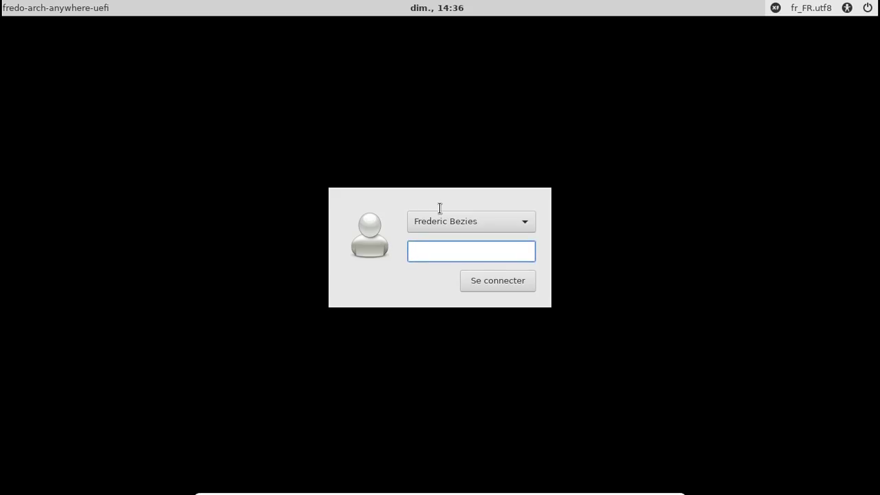
Enter the account password at LightDM and dismiss the 'Connexion établie' notice.
text(*****)
key(BackSpace)
key(BackSpace)
key(BackSpace)
key(BackSpace)
text(*******)
key(Return)
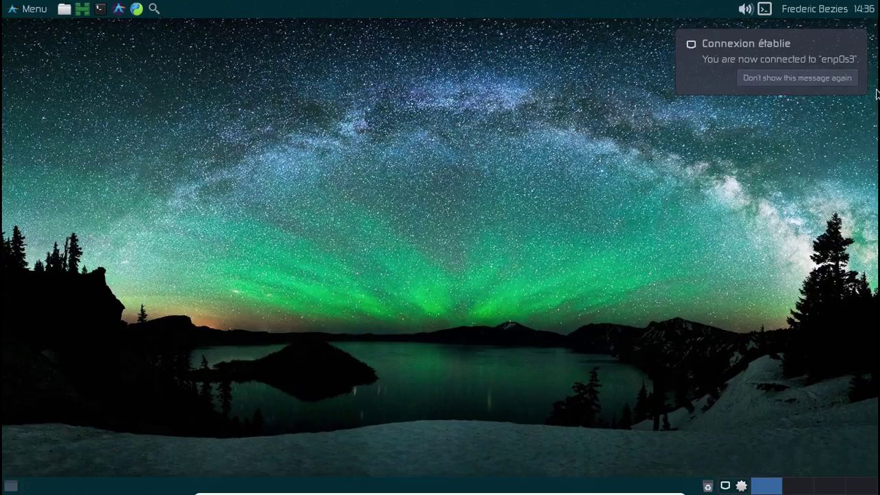
click(860, 45)
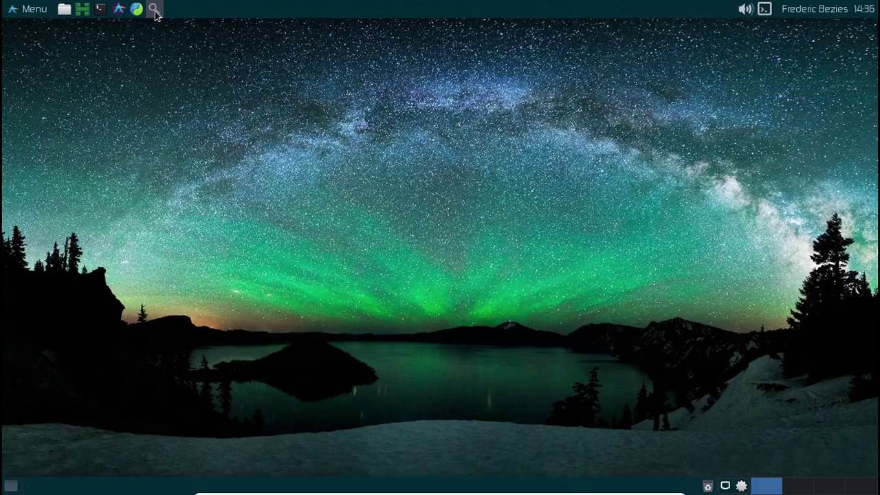
Run uname -a in a new terminal to confirm kernel 4.11.6-1-hardened, then exit.
click(101, 9)
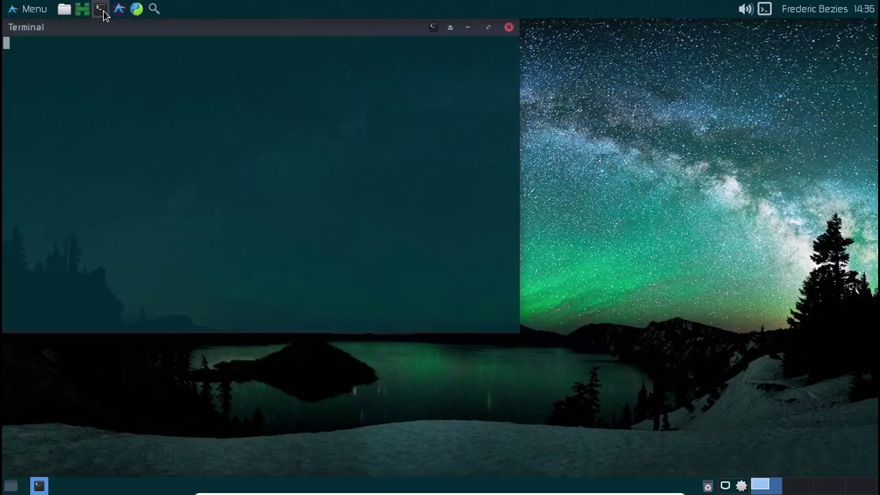
text(uname -a)
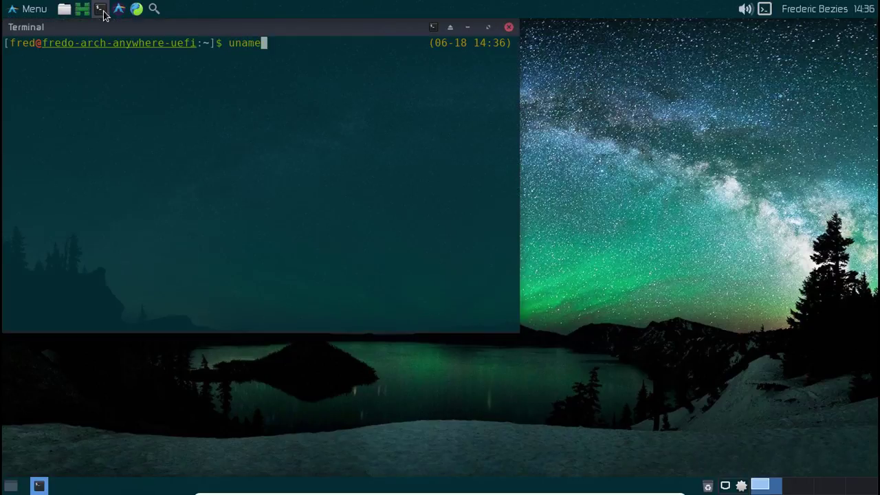
key(Return)
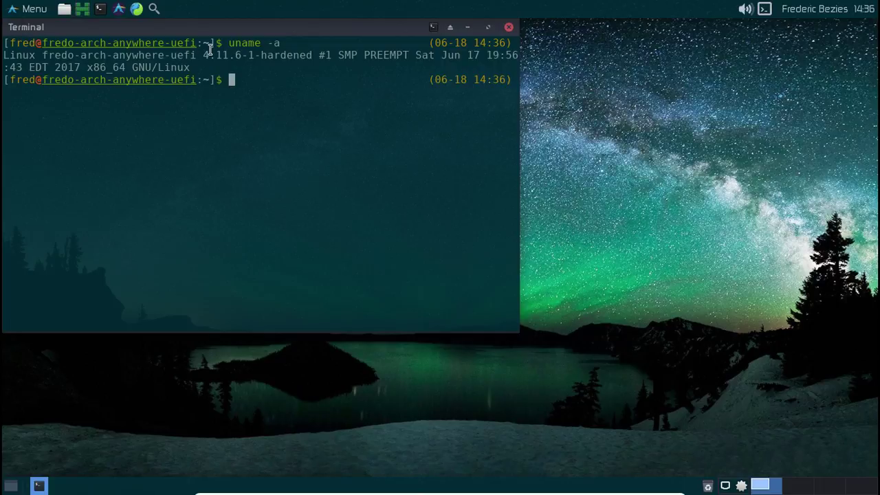
drag(203, 55, 314, 63)
click(326, 80)
text(exit)
key(Return)
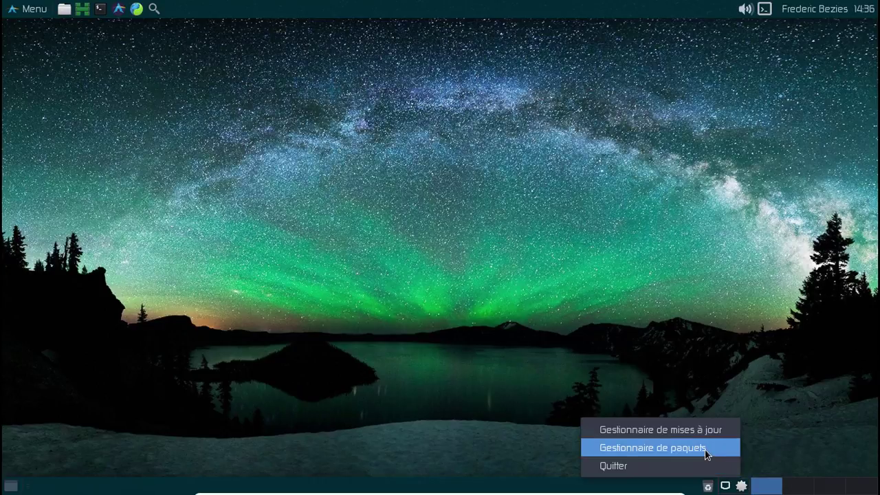
Open Pamac, search 'q' and mark quodlibet for installation.
click(704, 449)
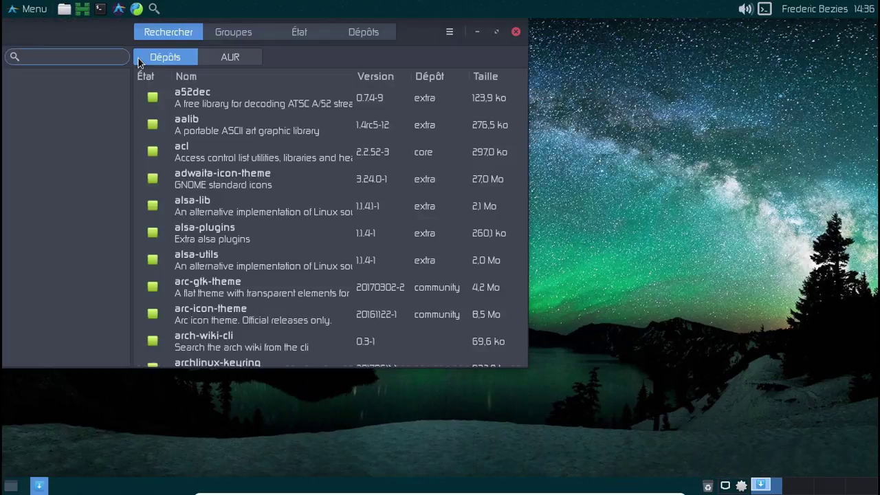
text(quodlibet)
click(152, 98)
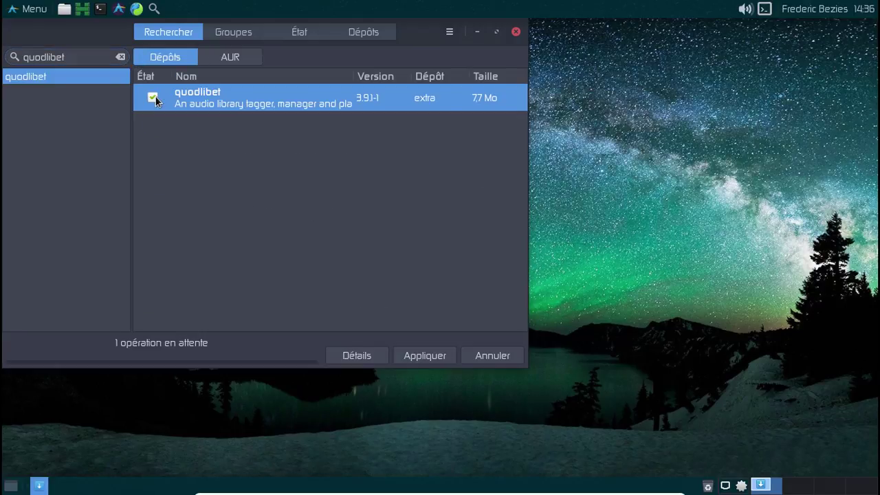
click(425, 354)
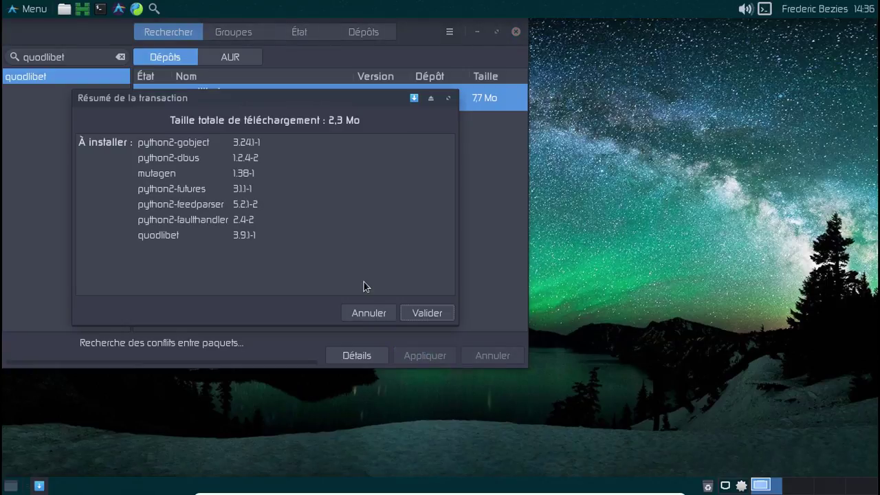
click(369, 312)
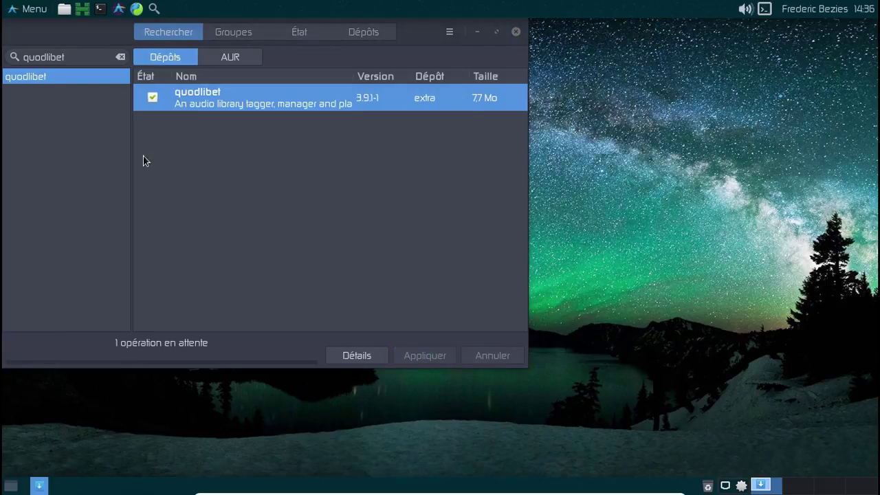
Add smplayer and install both packages, authorizing with the account password.
double_click(30, 56)
text(sm)
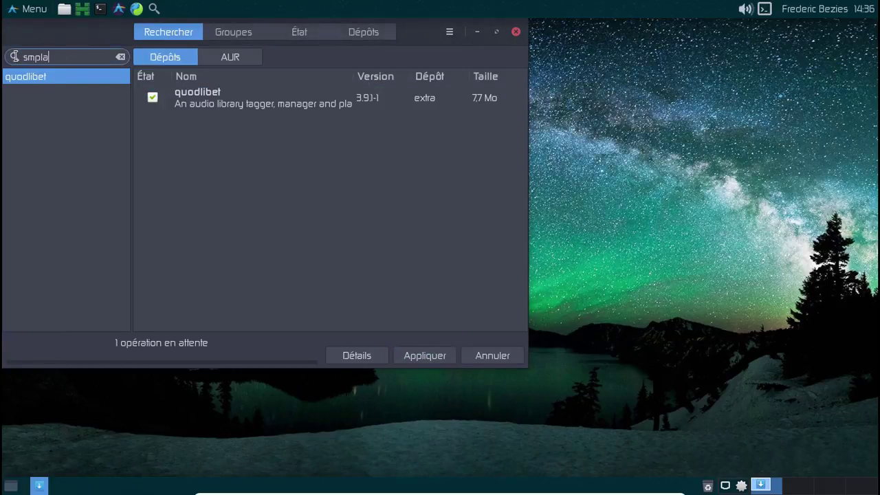
text(player)
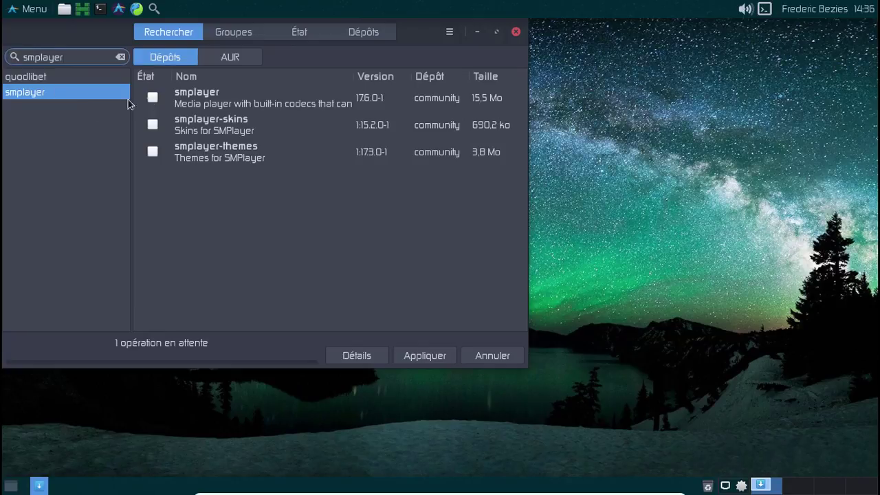
click(153, 98)
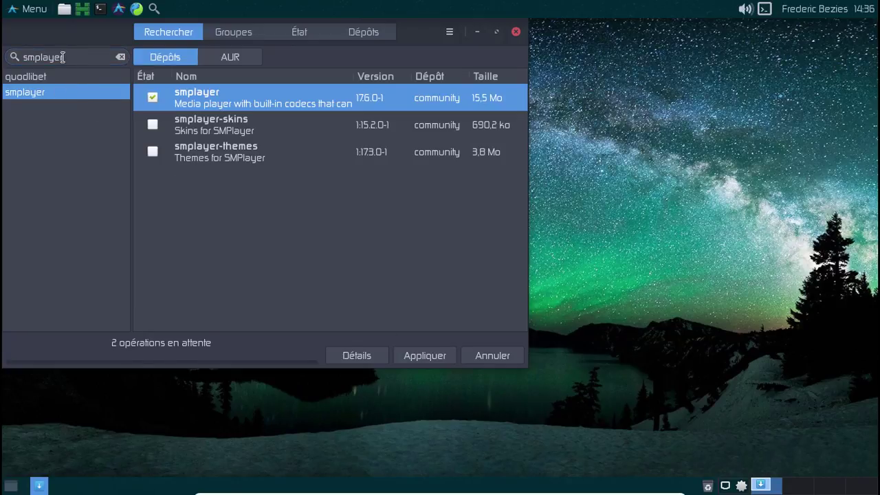
click(429, 353)
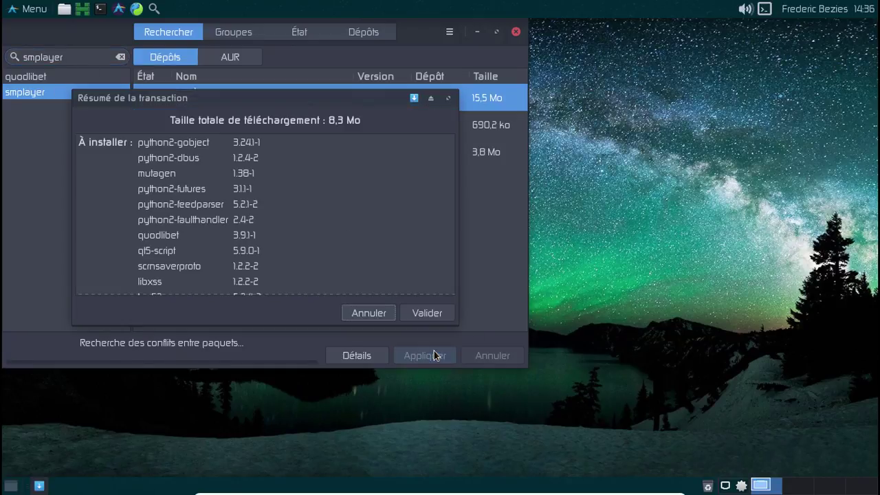
click(415, 312)
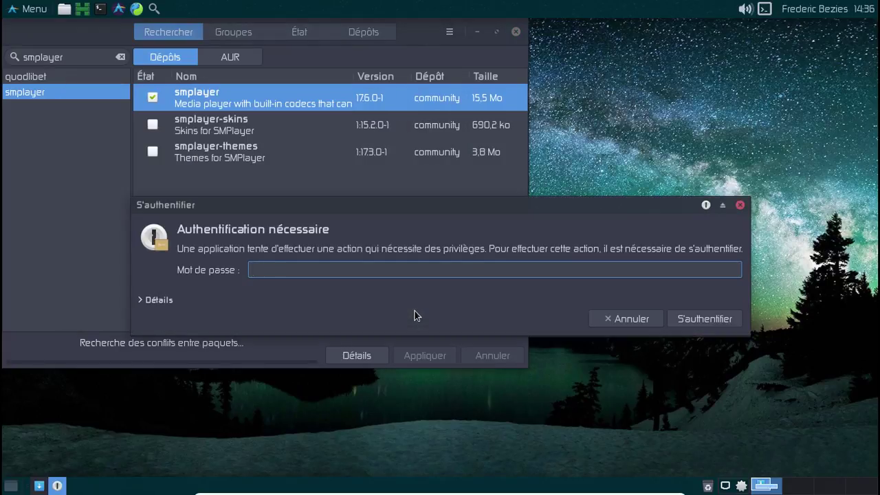
text(********)
key(Return)
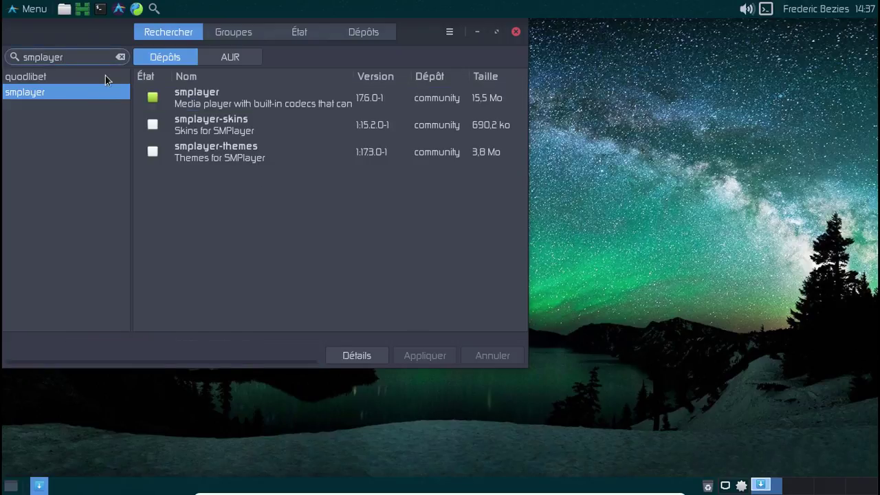
Search 'gstreamer' and review the installed GStreamer plugins.
key(ctrl+a)
text(gstreamer)
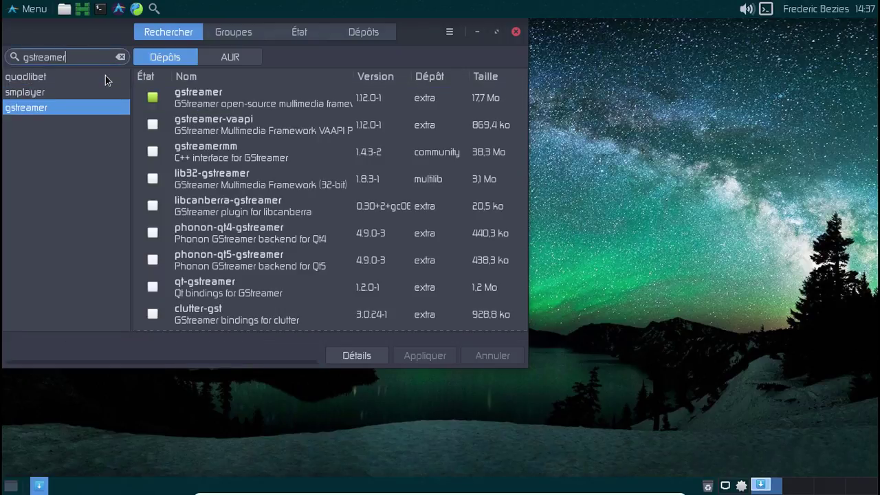
scroll(362, 205, down, 1)
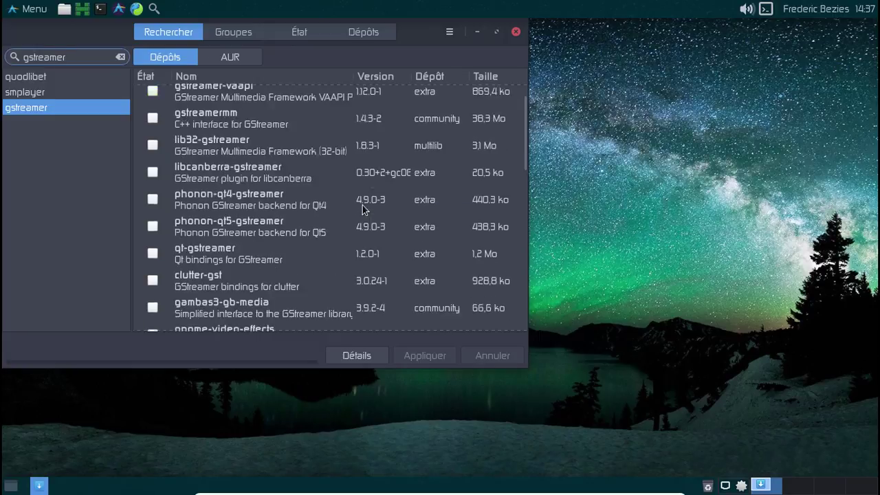
scroll(362, 204, down, 10)
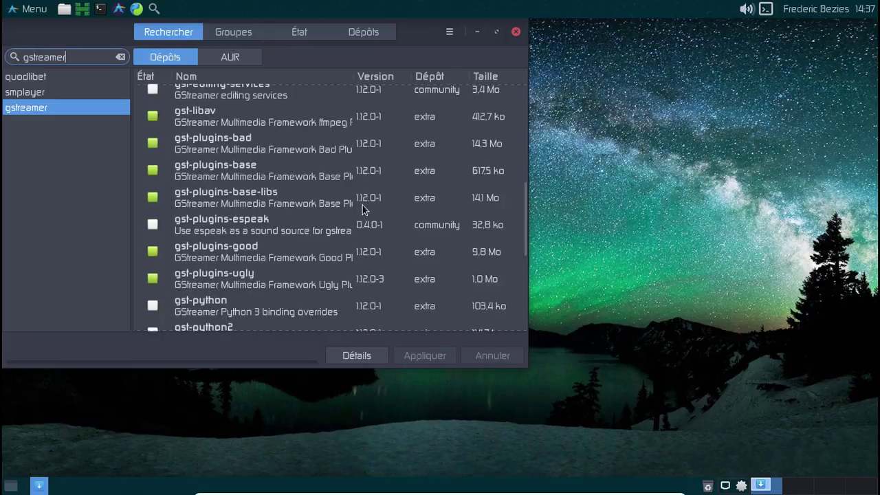
scroll(362, 210, down, 1)
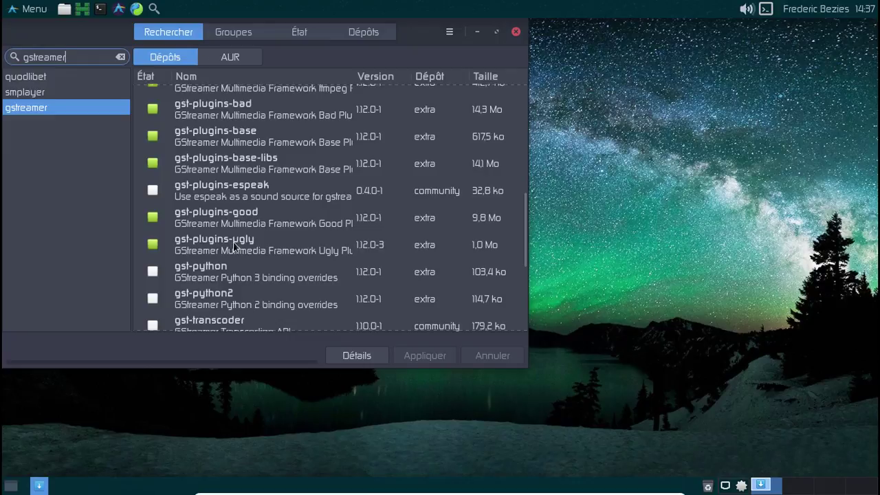
scroll(234, 246, down, 2)
scroll(278, 243, up, 3)
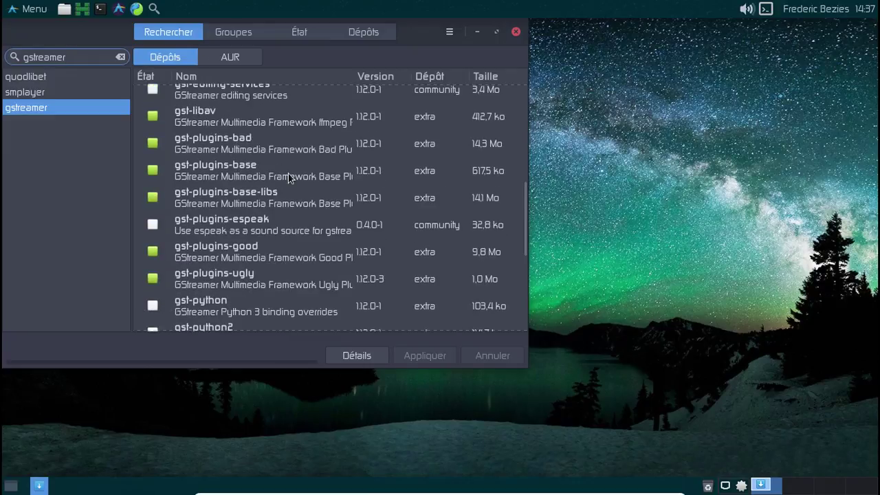
scroll(288, 173, down, 9)
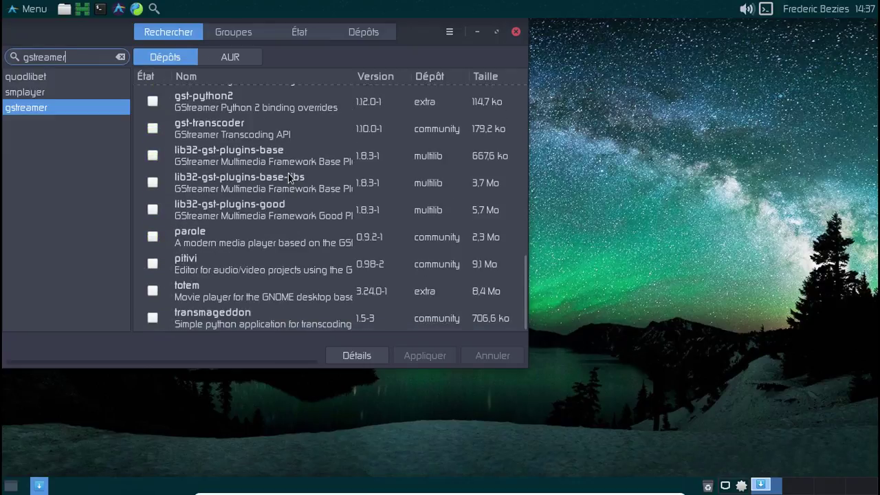
scroll(288, 173, up, 10)
Confirm gst-libav 1.12.0-1 from extra is installed, then close Pamac.
key(BackSpace)
key(BackSpace)
key(BackSpace)
key(BackSpace)
key(BackSpace)
key(BackSpace)
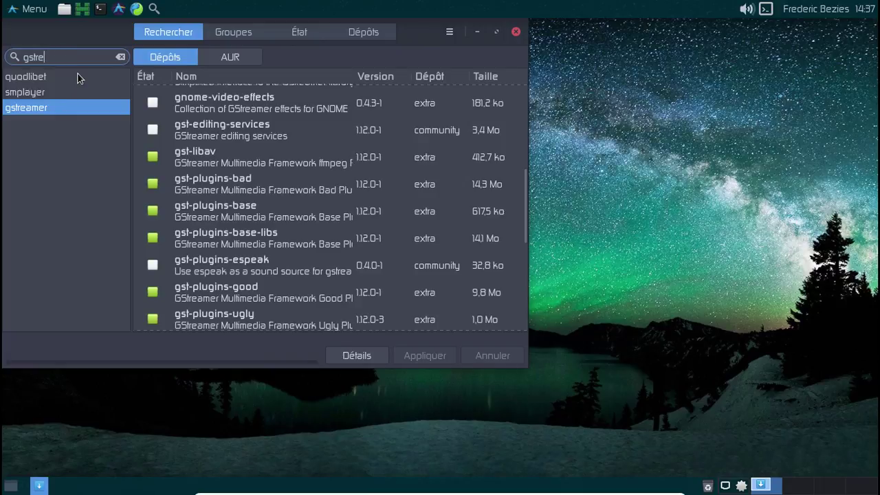
text(-libav)
key(Return)
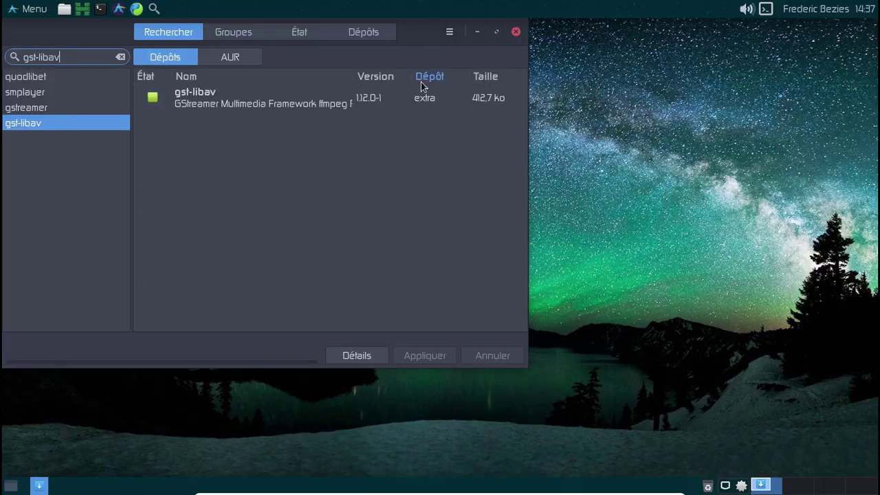
click(121, 57)
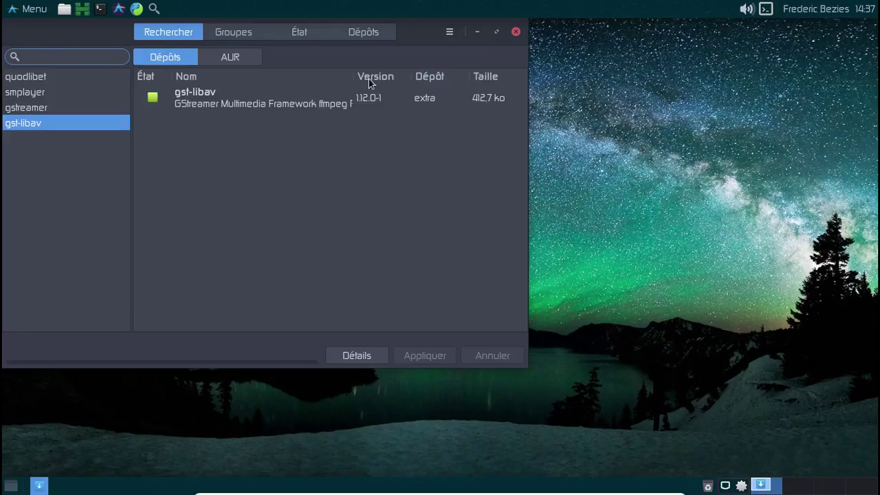
click(516, 32)
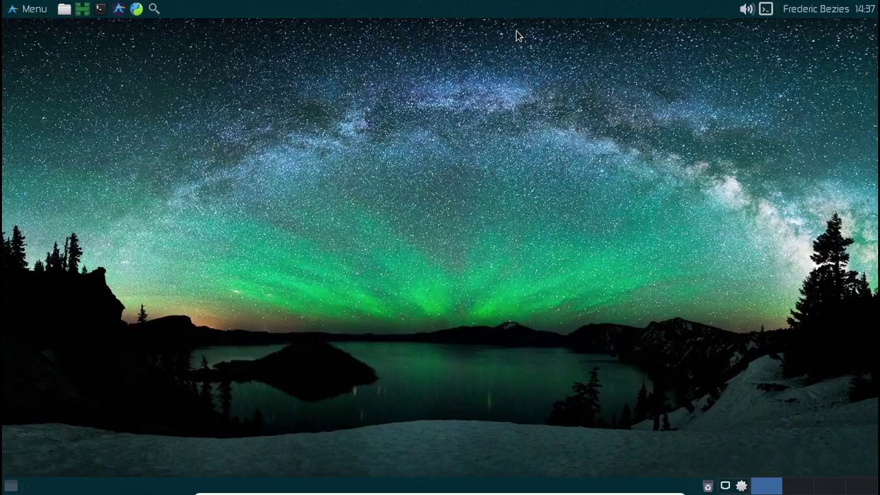
Launch Quod Libet from the Whisker Menu by searching 'quod'.
click(34, 9)
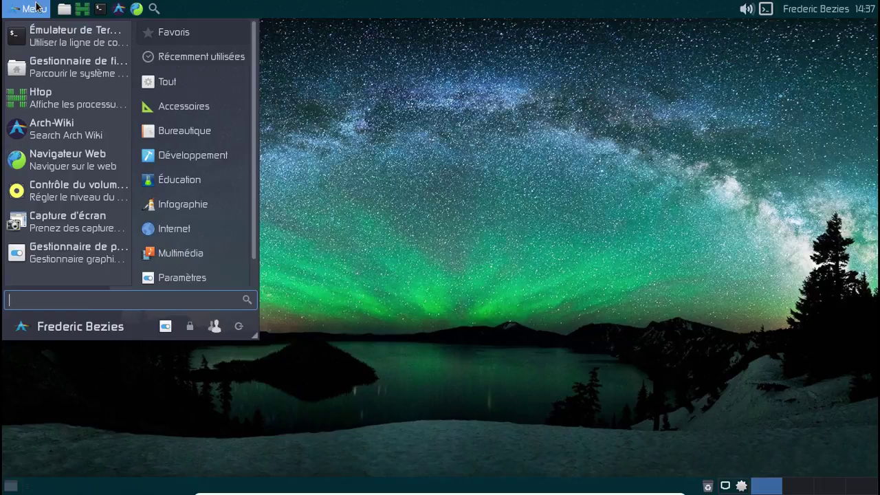
text(quod)
key(Return)
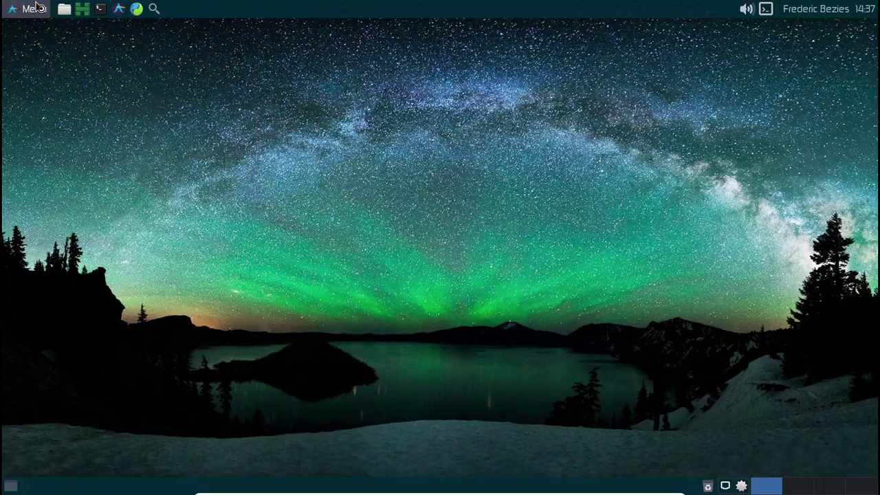
Search 'libre' in the Whisker Menu and launch LibreOffice Calc.
click(36, 7)
text(l)
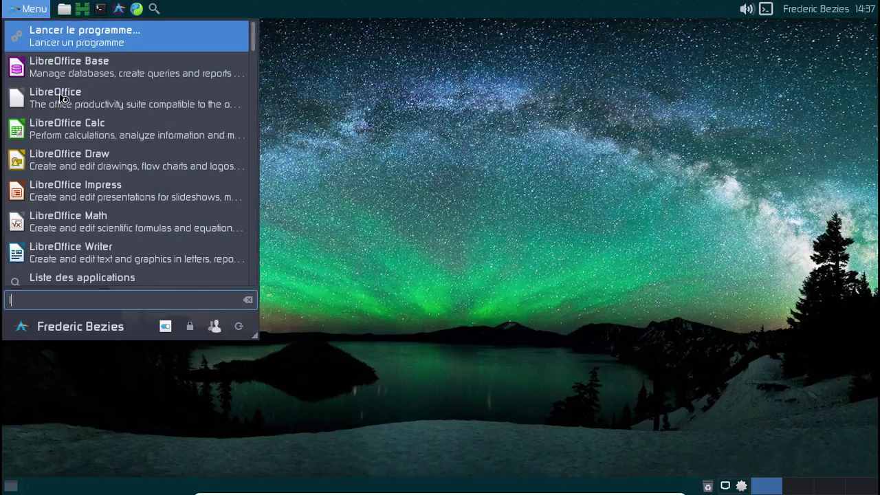
text(mibre)
key(BackSpace)
key(BackSpace)
key(BackSpace)
key(BackSpace)
key(BackSpace)
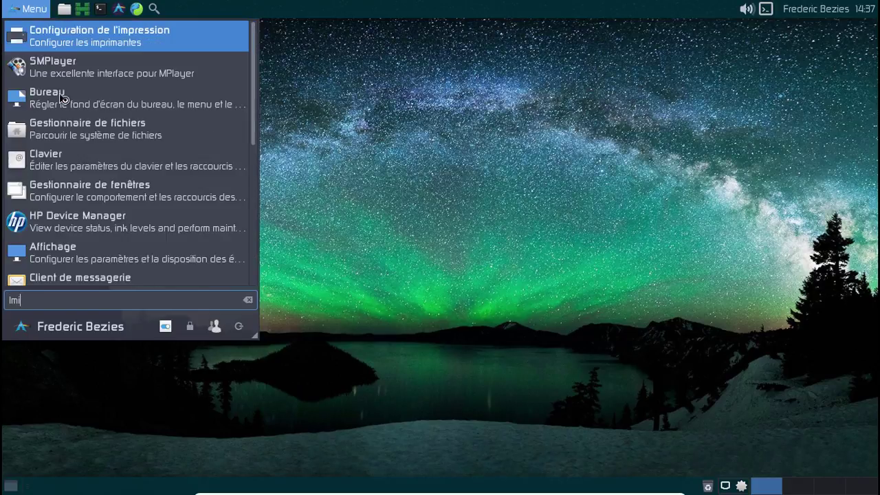
text(ibre)
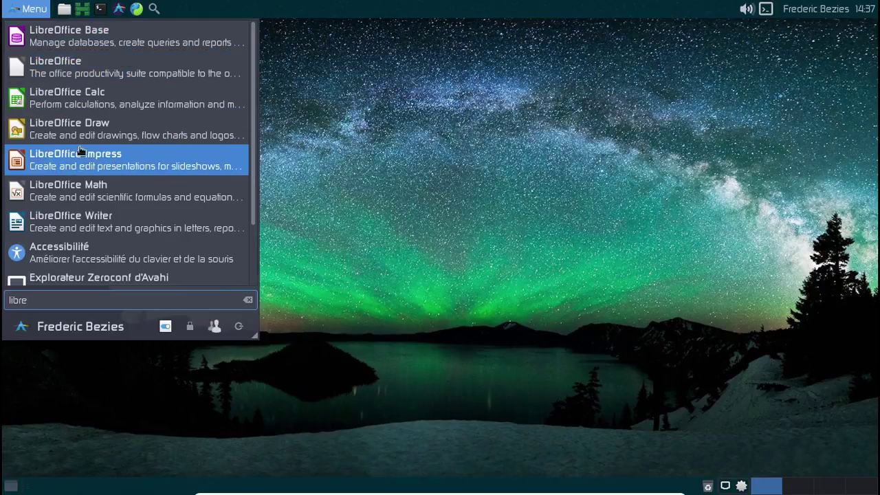
click(72, 103)
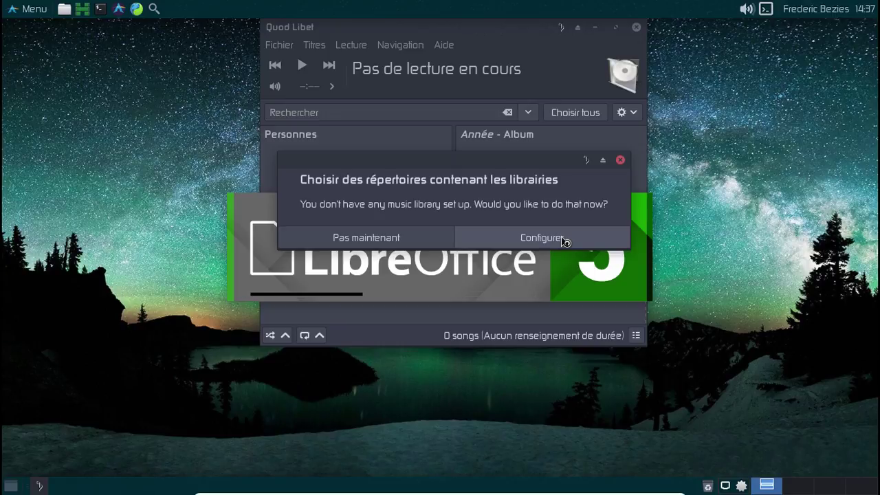
Add the home Musique folder to Quod Libet's library scan folders.
click(562, 238)
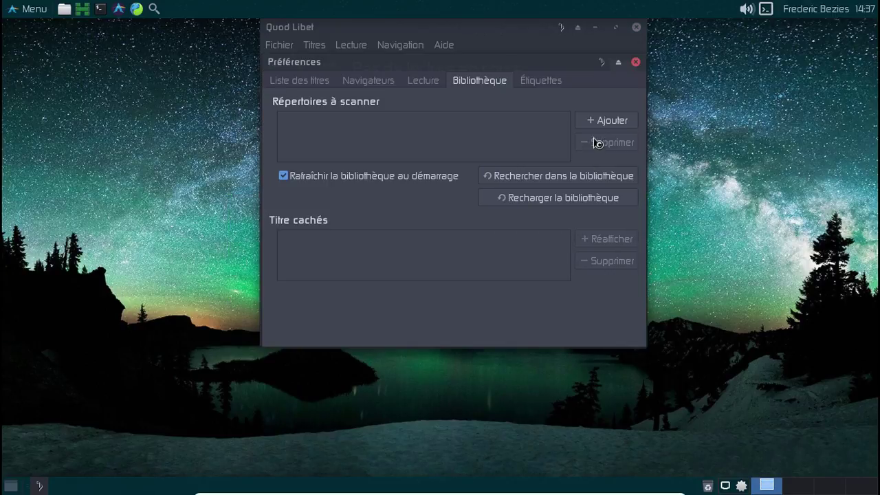
click(596, 122)
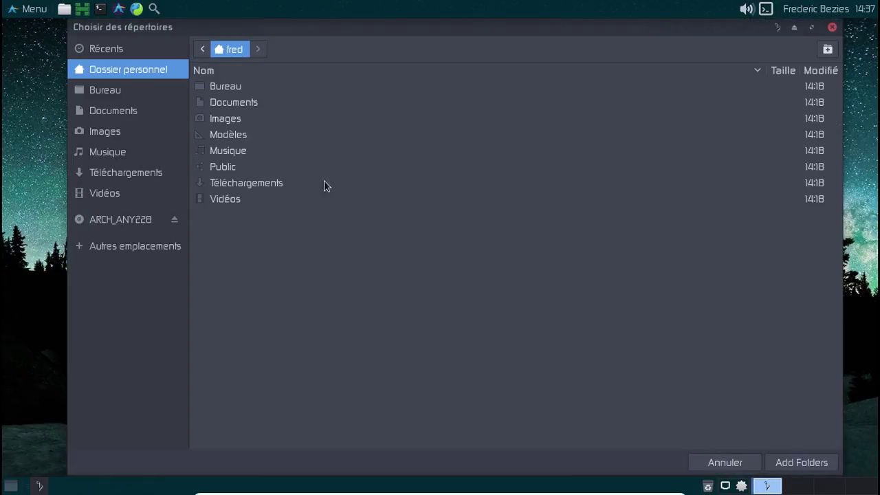
click(247, 151)
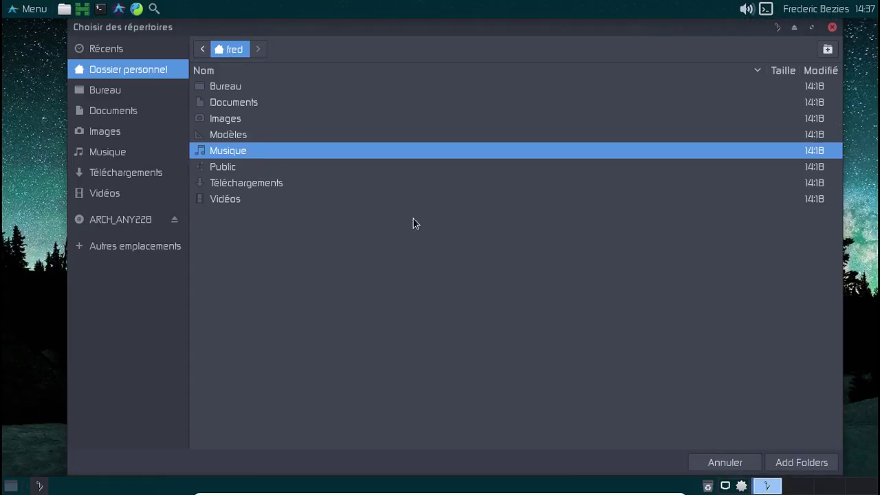
click(801, 463)
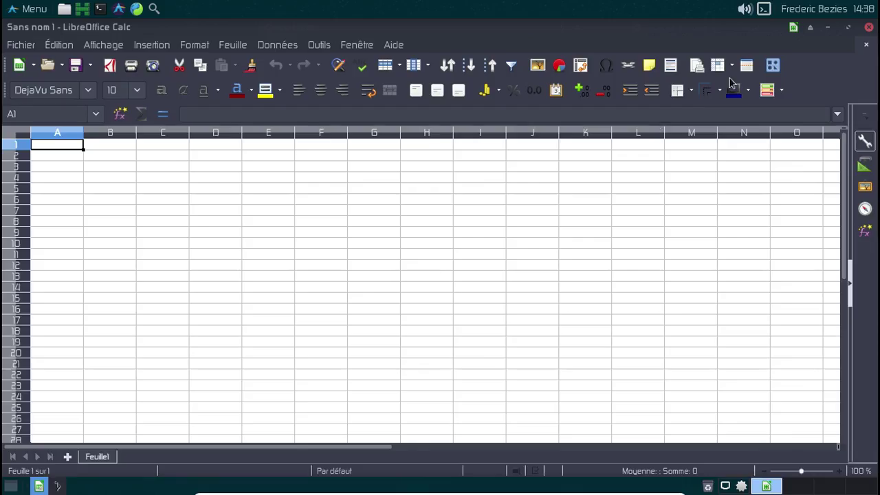
View LibreOffice's version information under Aide > À propos.
click(393, 45)
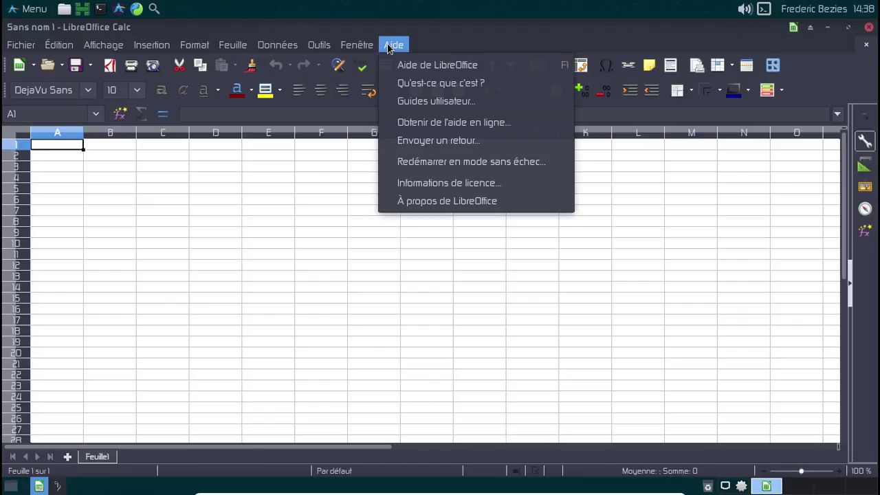
click(438, 202)
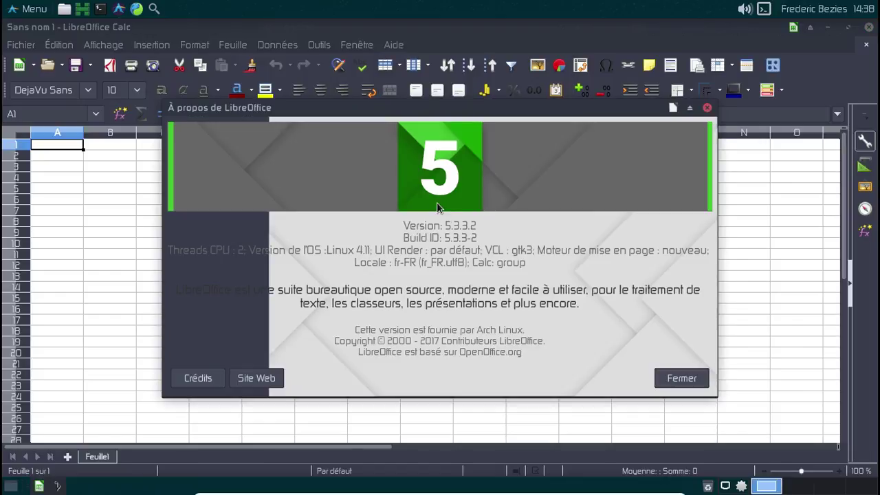
click(680, 380)
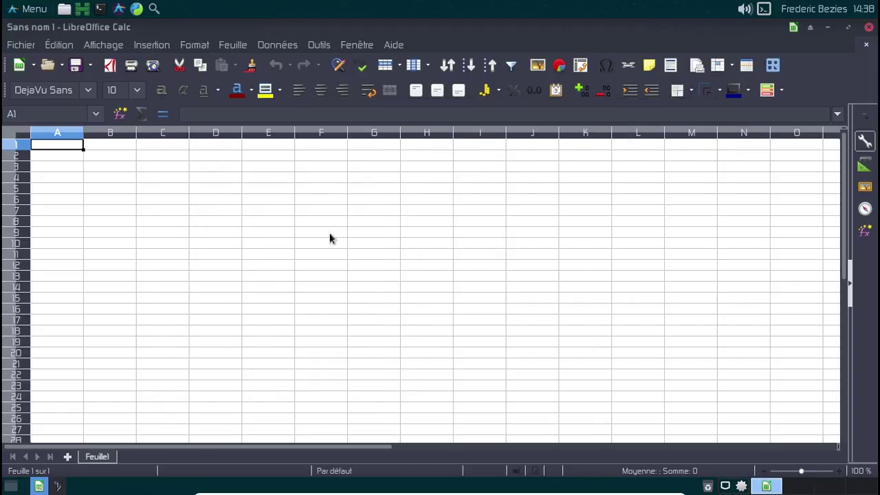
Enable experimental features in Options > Avancé and restart LibreOffice now.
click(318, 45)
click(382, 391)
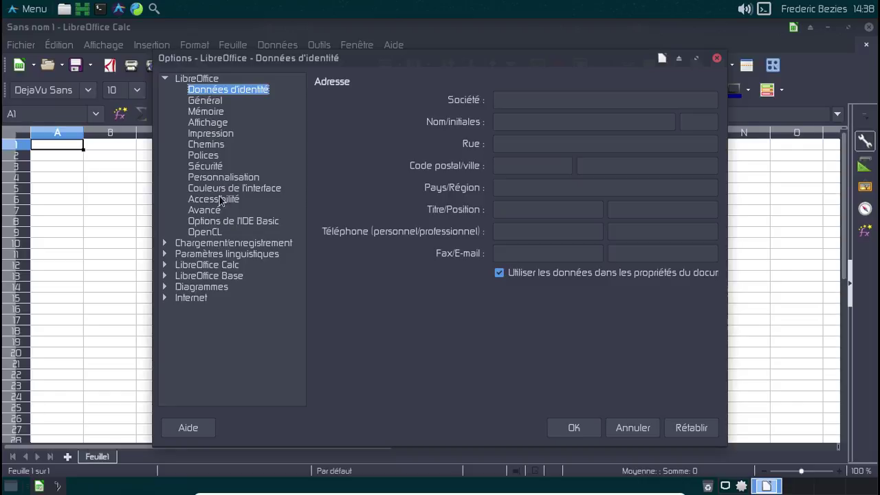
click(209, 103)
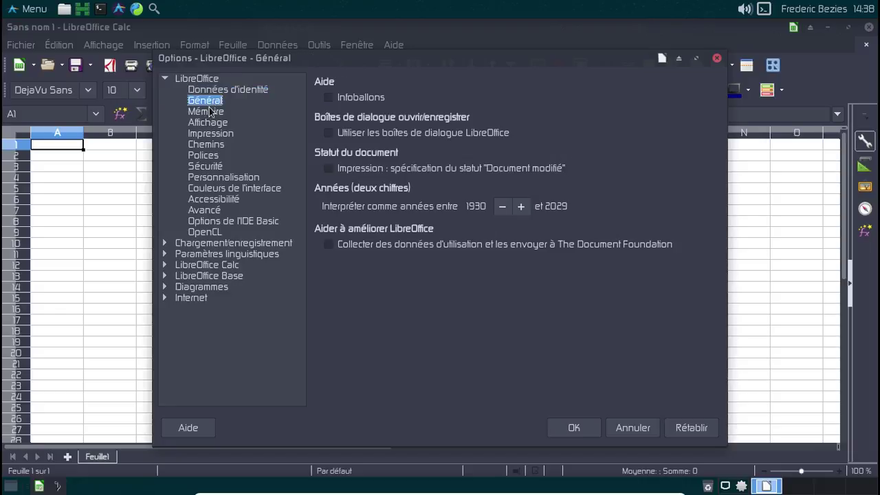
click(206, 211)
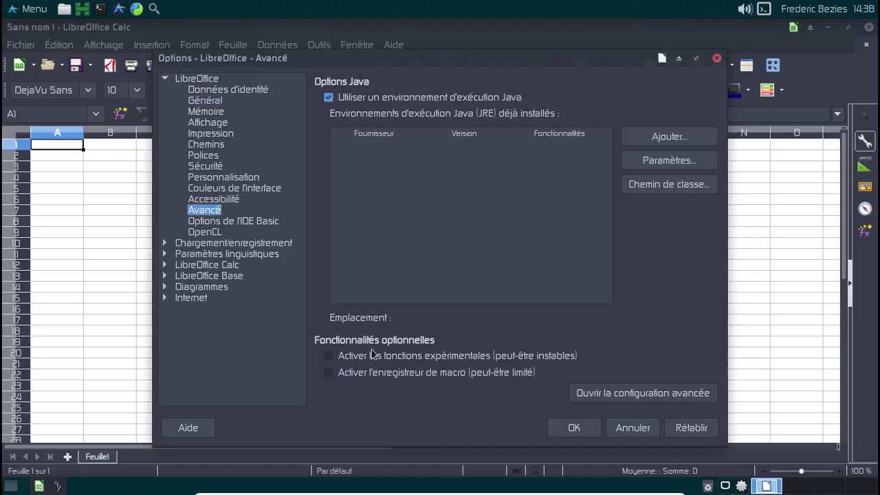
click(334, 357)
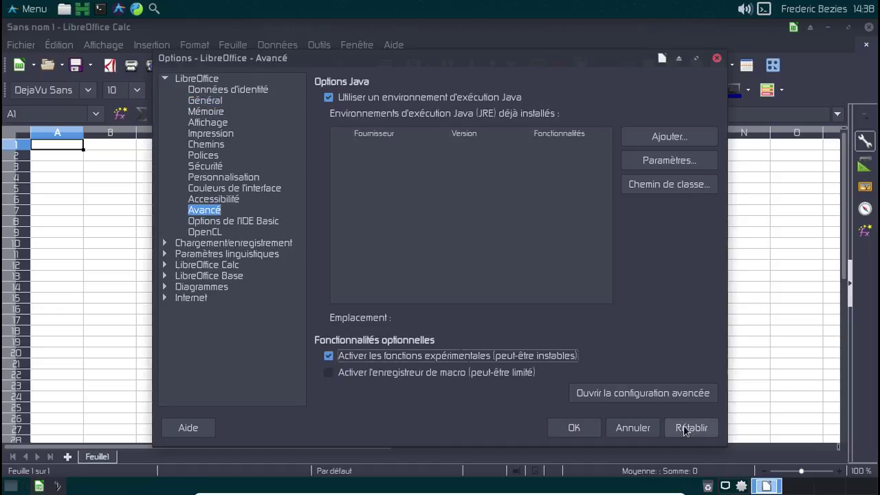
click(589, 426)
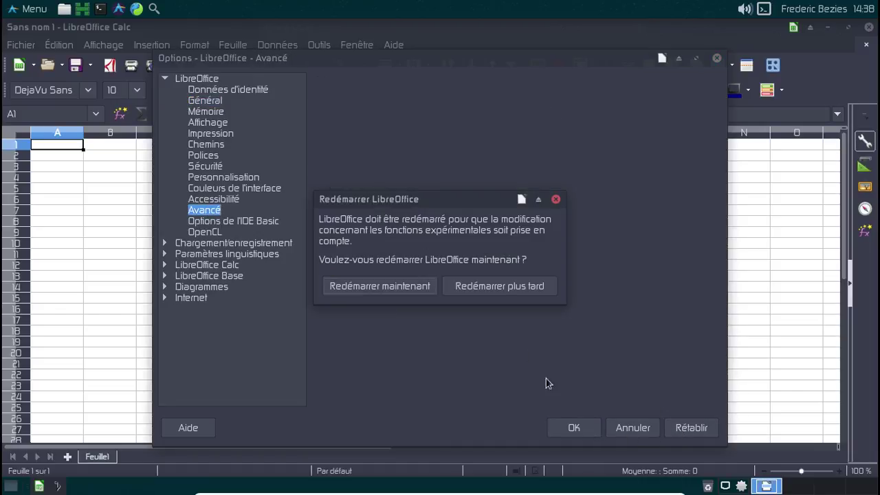
click(417, 286)
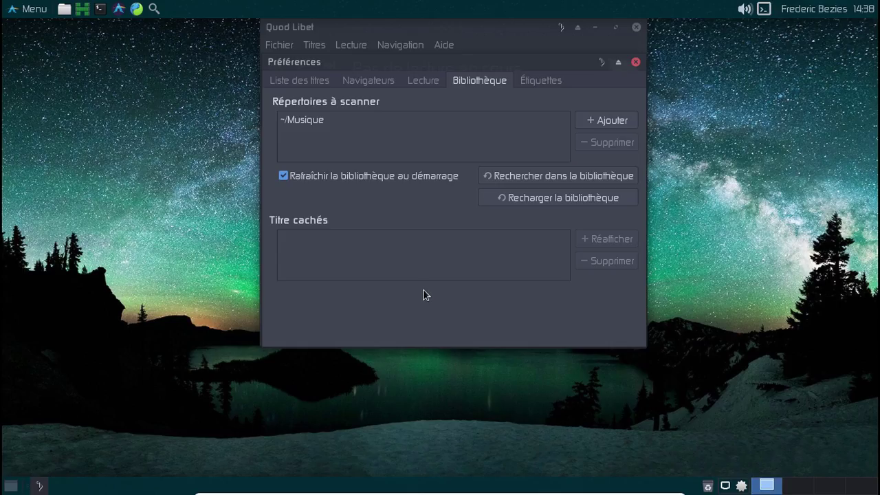
Close Quod Libet's Préférences, then view and close its À propos information.
click(635, 63)
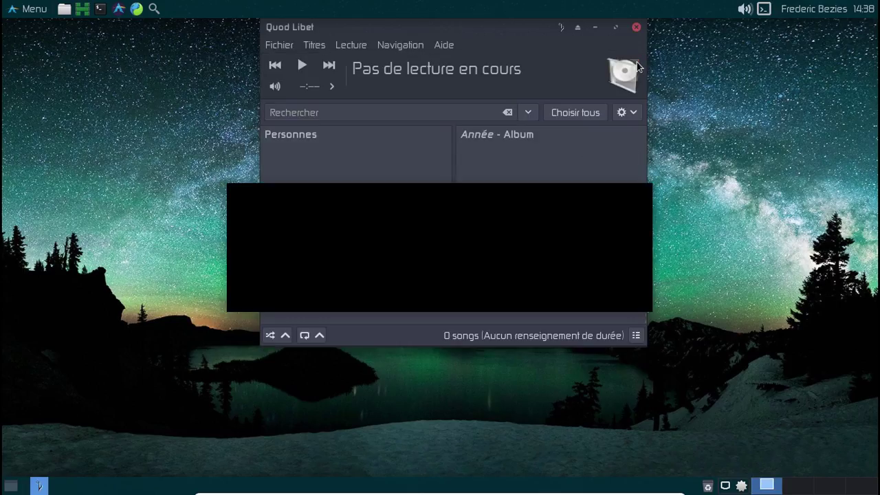
click(443, 50)
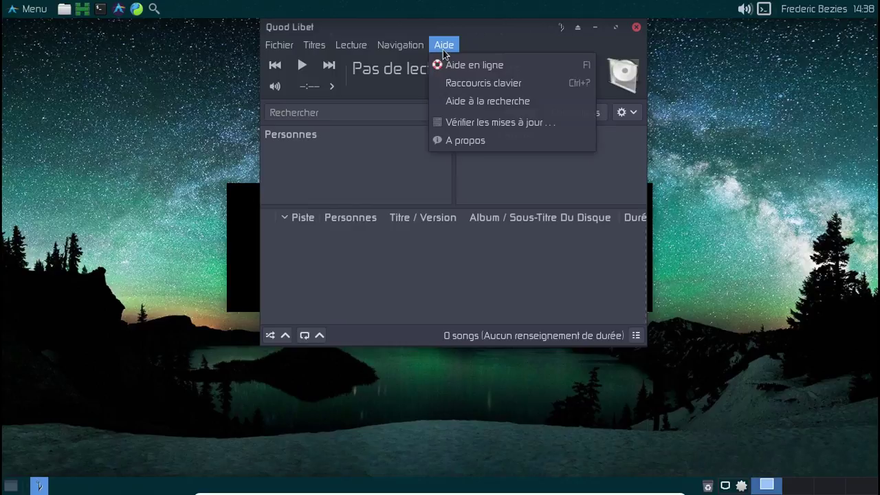
click(475, 140)
click(574, 403)
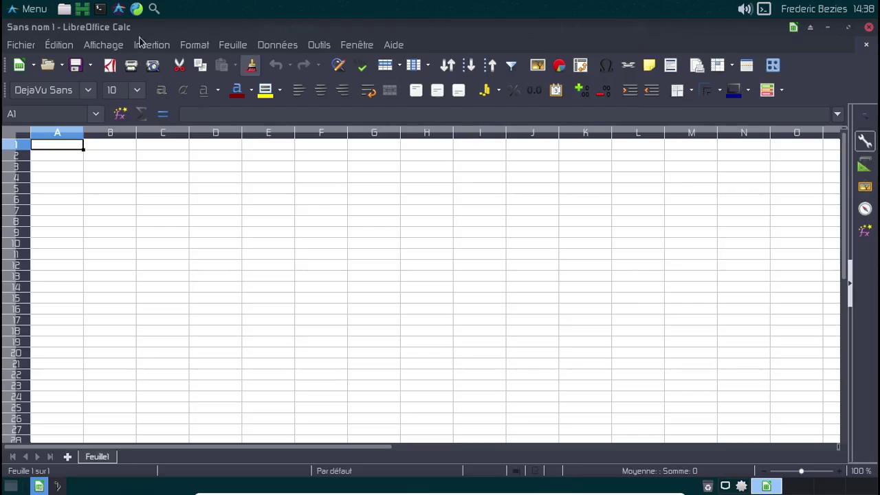
Switch Calc's toolbar layout to Métabarre via Affichage > Disposition des barres d'outils.
click(319, 45)
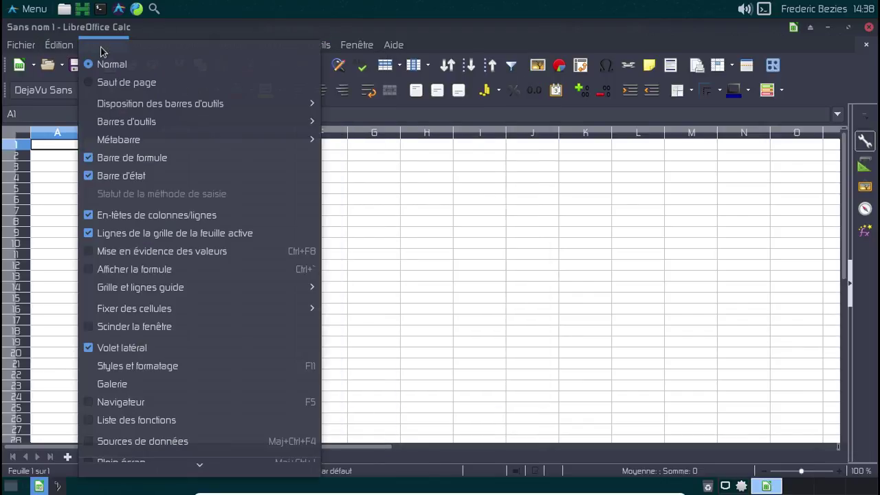
mouse_move(152, 141)
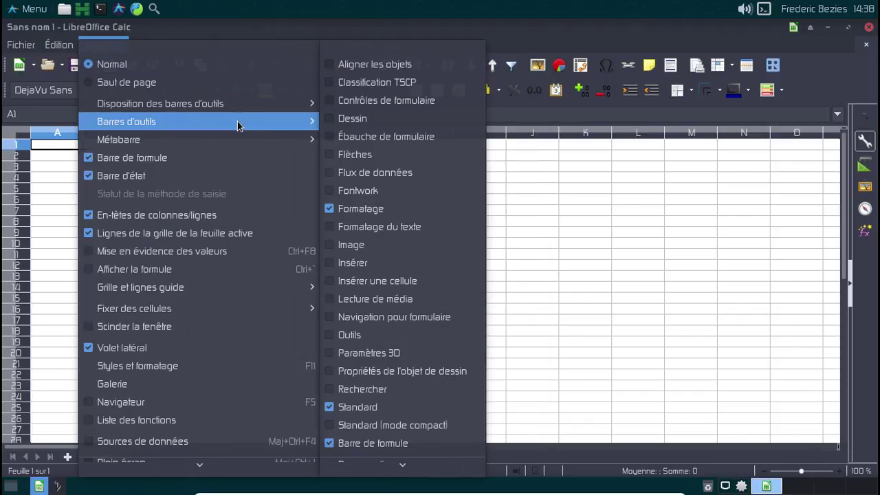
mouse_move(247, 105)
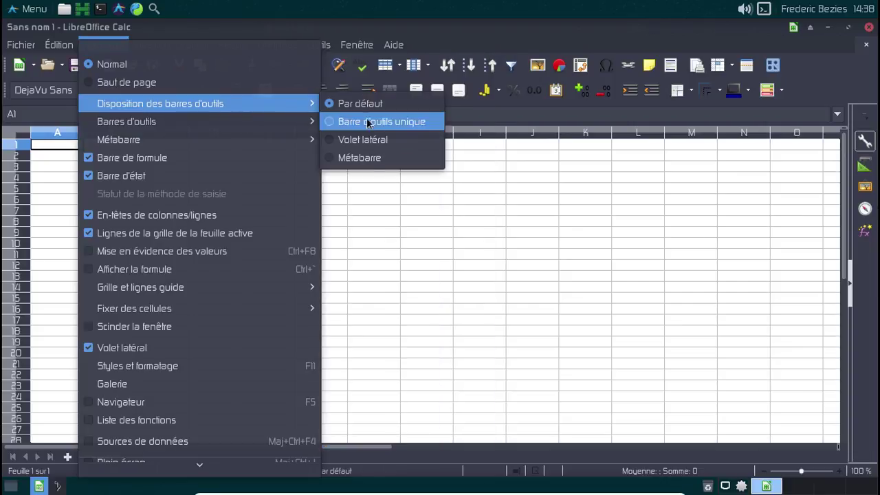
click(377, 157)
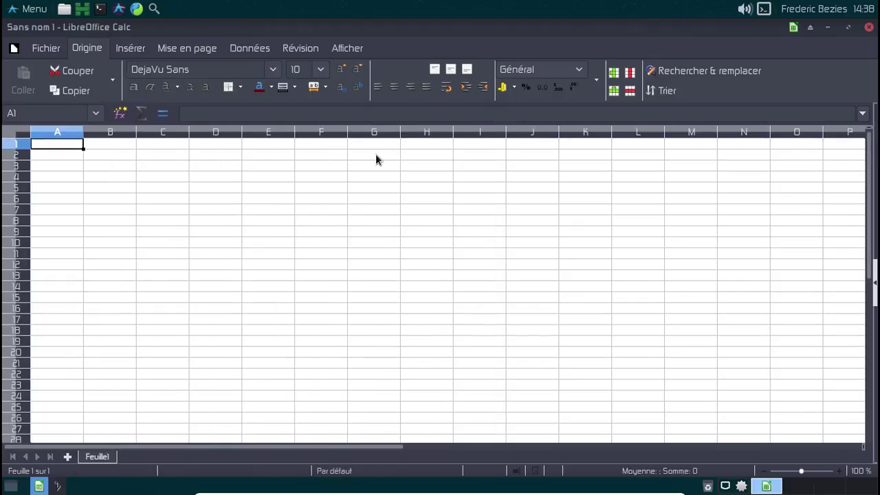
Browse the notebookbar tabs from File through View.
click(54, 49)
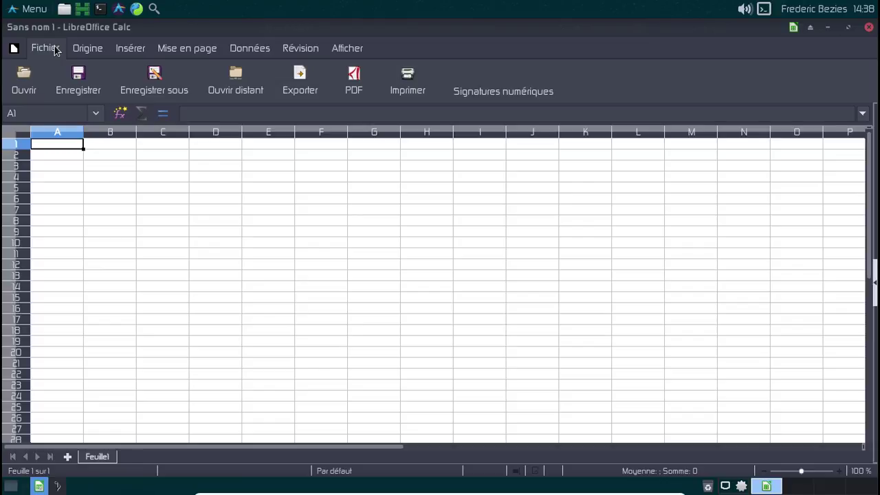
click(89, 51)
click(133, 54)
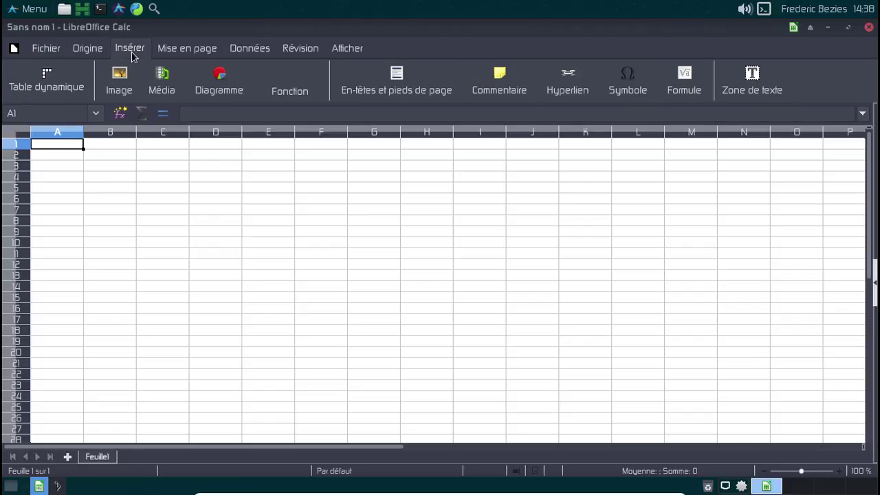
click(174, 52)
click(240, 49)
click(294, 49)
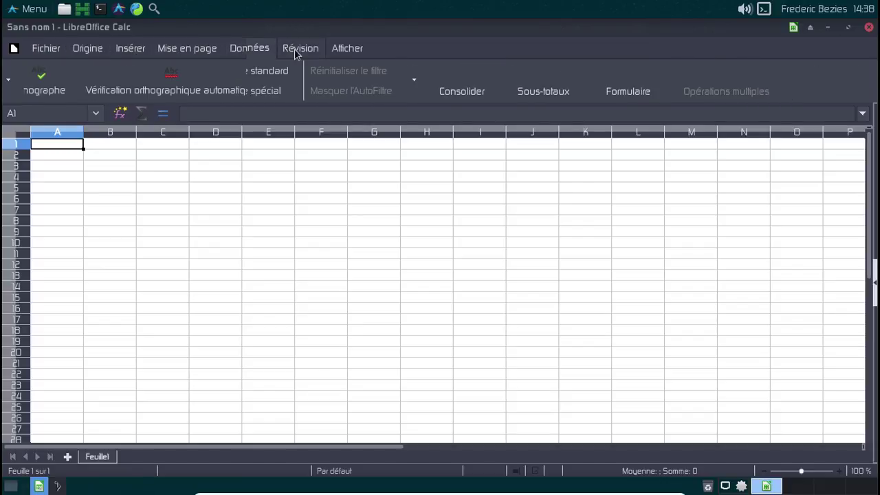
click(358, 53)
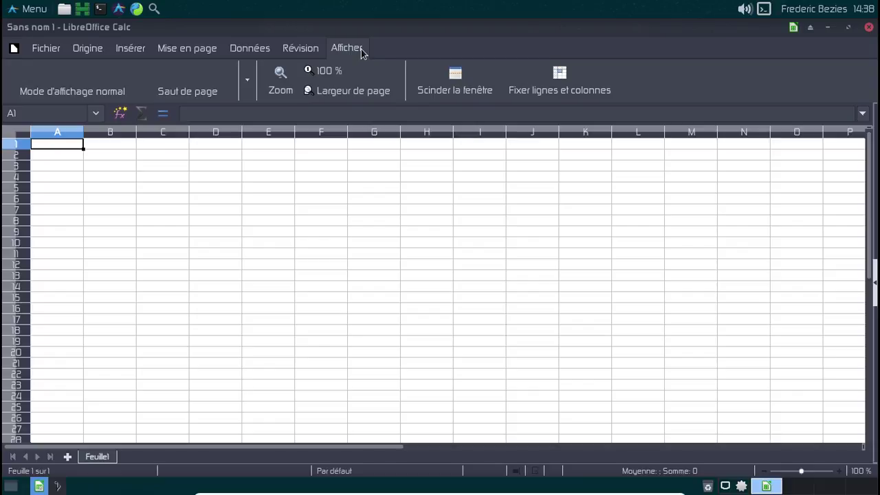
Close Calc and Quod Libet, then search 'smpl' in the applications menu.
click(868, 27)
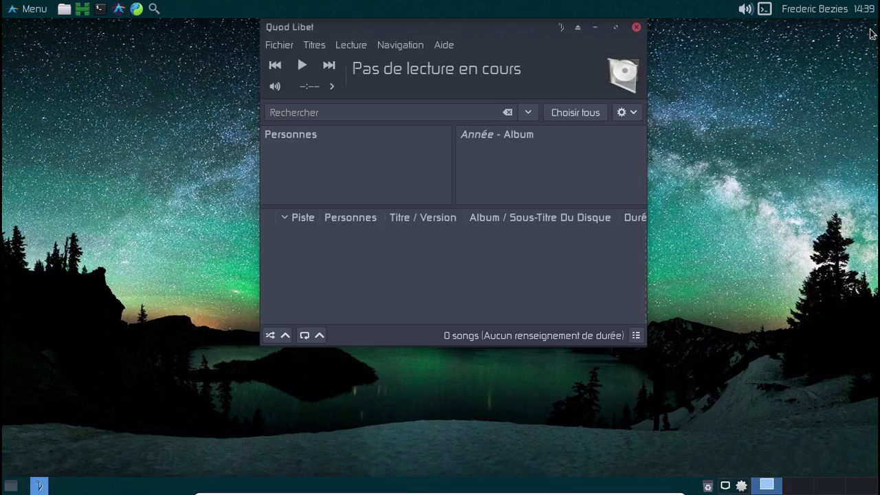
click(636, 27)
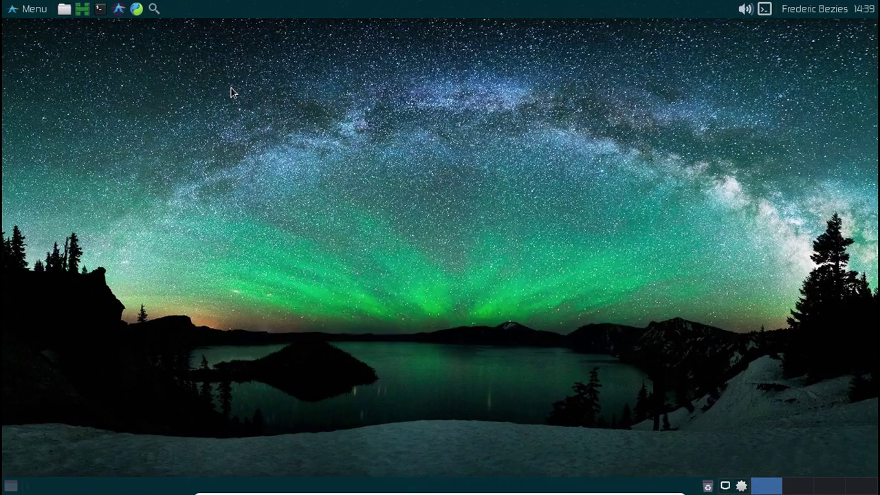
click(10, 11)
text(smpl)
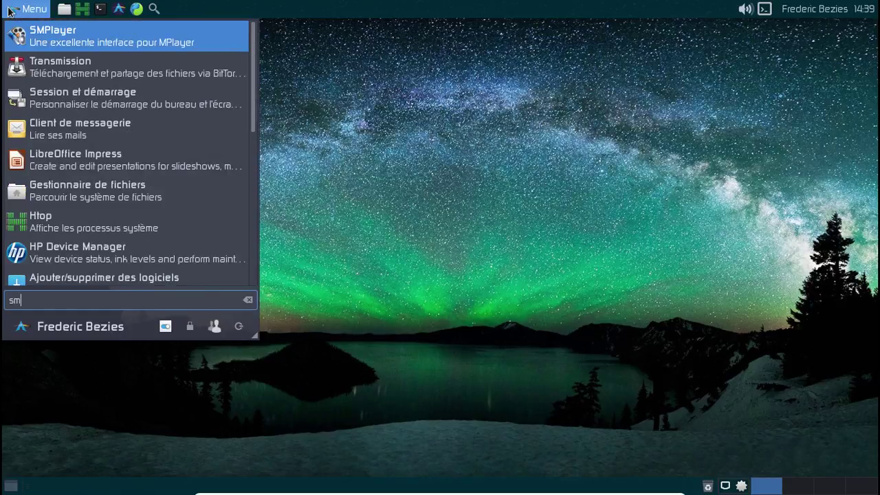